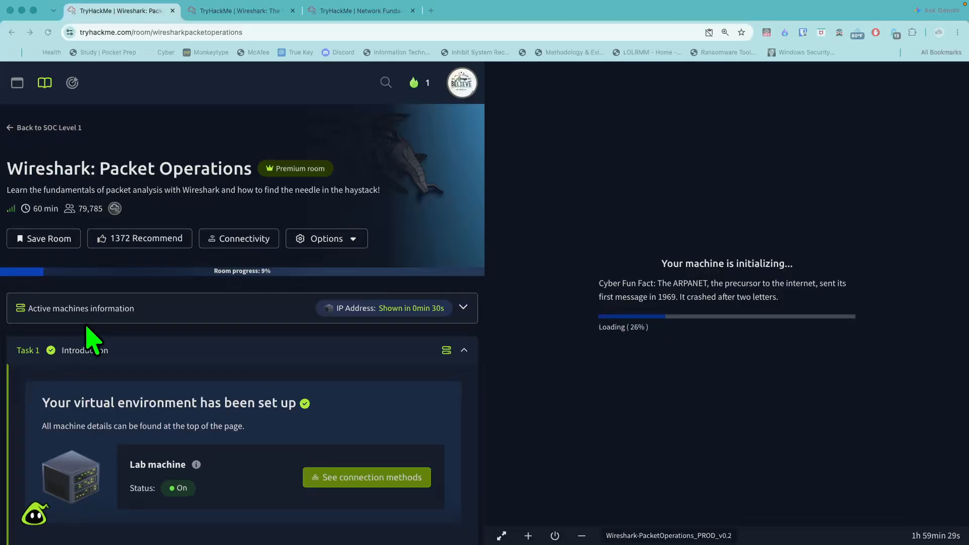
{"action": "scroll", "coordinate": [116, 323], "scroll_direction": "down", "scroll_amount": 3}
{"action": "scroll", "coordinate": [117, 324], "scroll_direction": "down", "scroll_amount": 2}
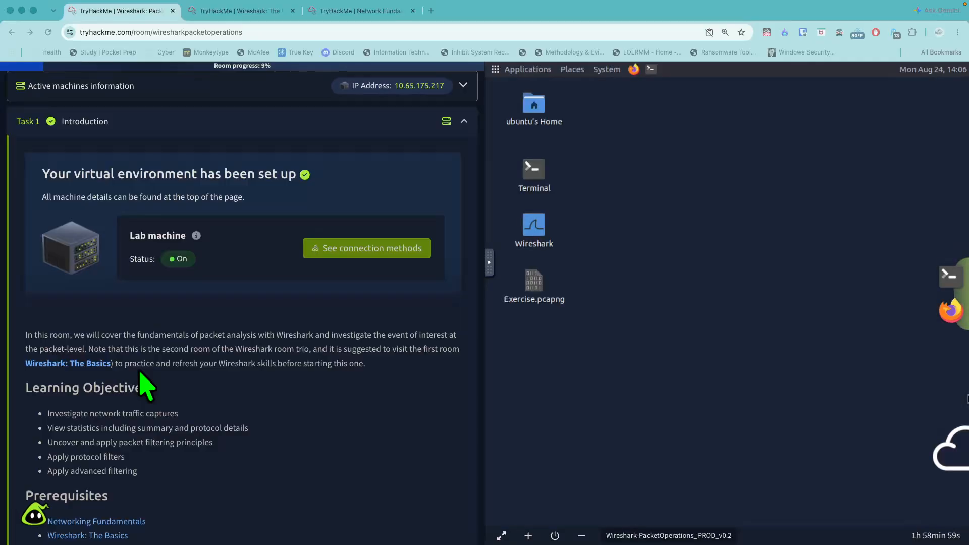
{"action": "right_click", "coordinate": [93, 365]}
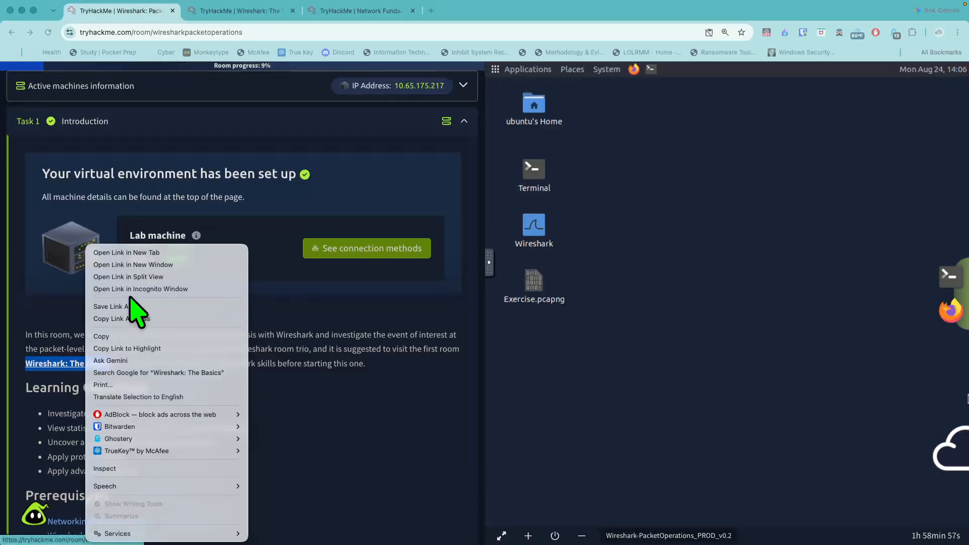
{"action": "left_click", "coordinate": [145, 254]}
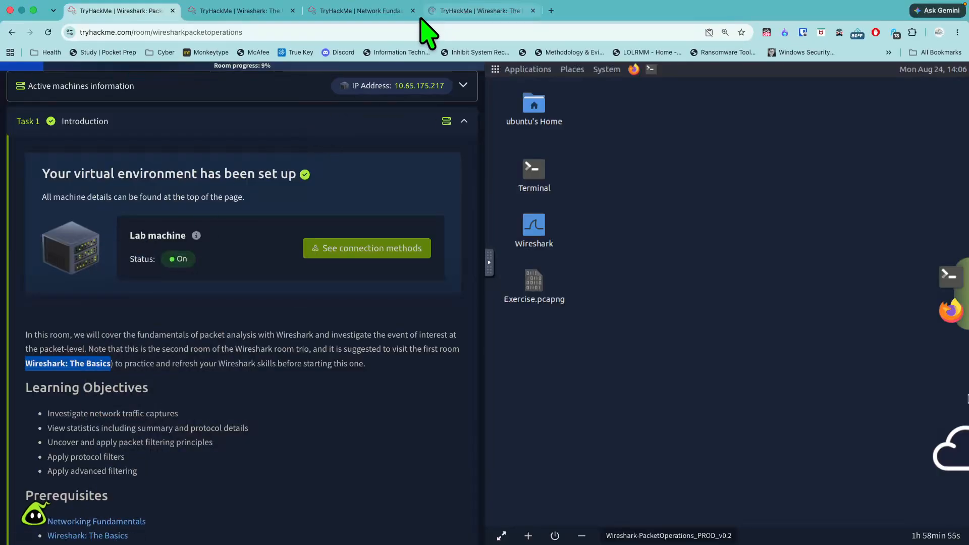
{"action": "left_click", "coordinate": [533, 11]}
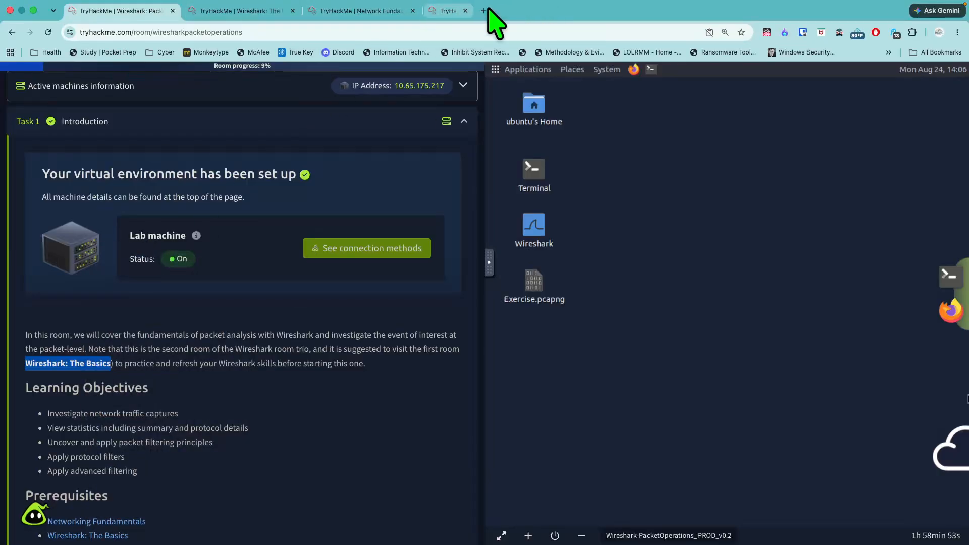
- Switch to the Wireshark: The Basics room and review its Task 1 Introduction down to the questions
{"action": "left_click", "coordinate": [265, 10]}
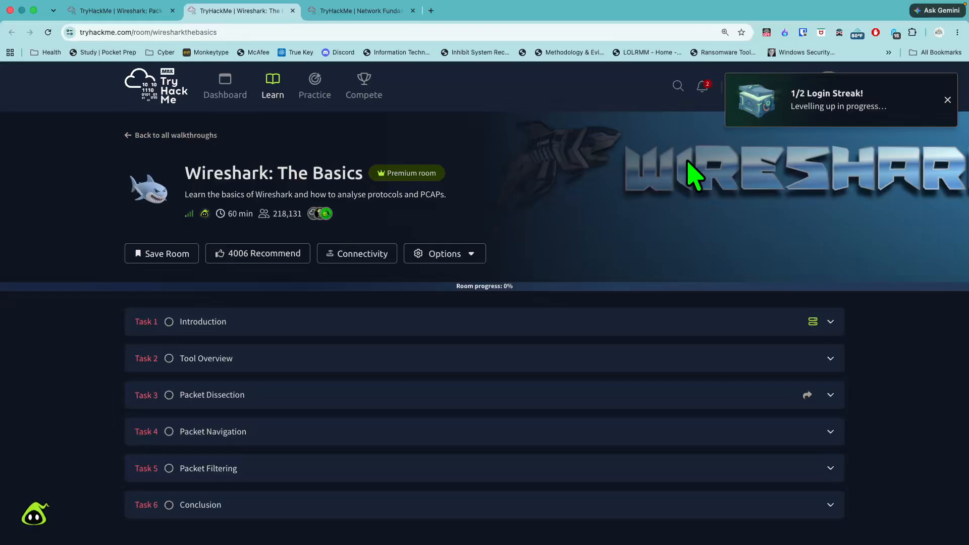
{"action": "left_click", "coordinate": [948, 100]}
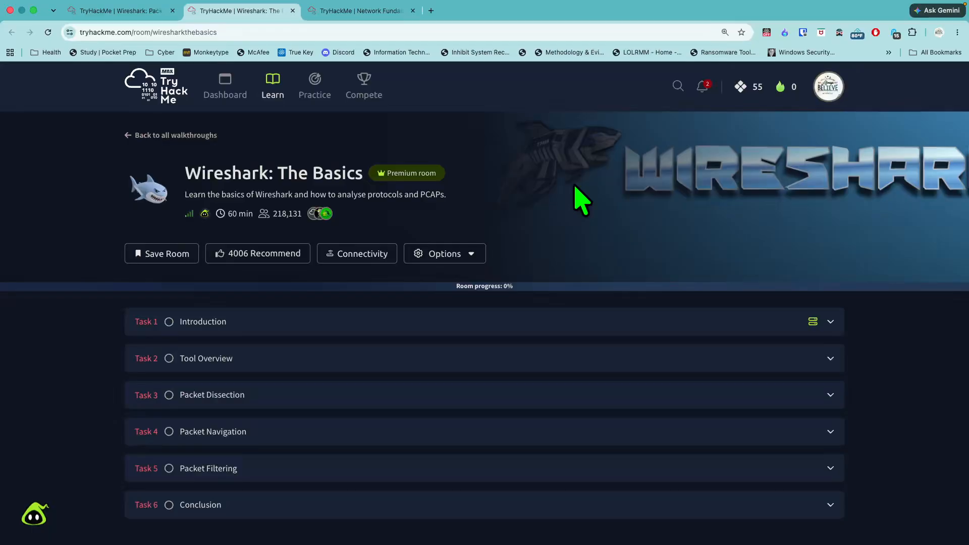
{"action": "left_click", "coordinate": [360, 318]}
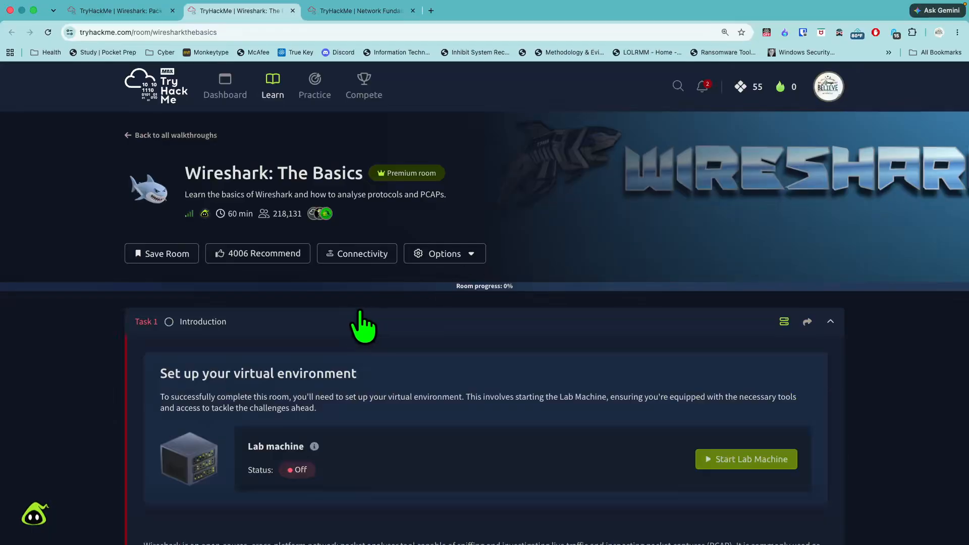
{"action": "scroll", "coordinate": [360, 312], "scroll_direction": "down", "scroll_amount": 4}
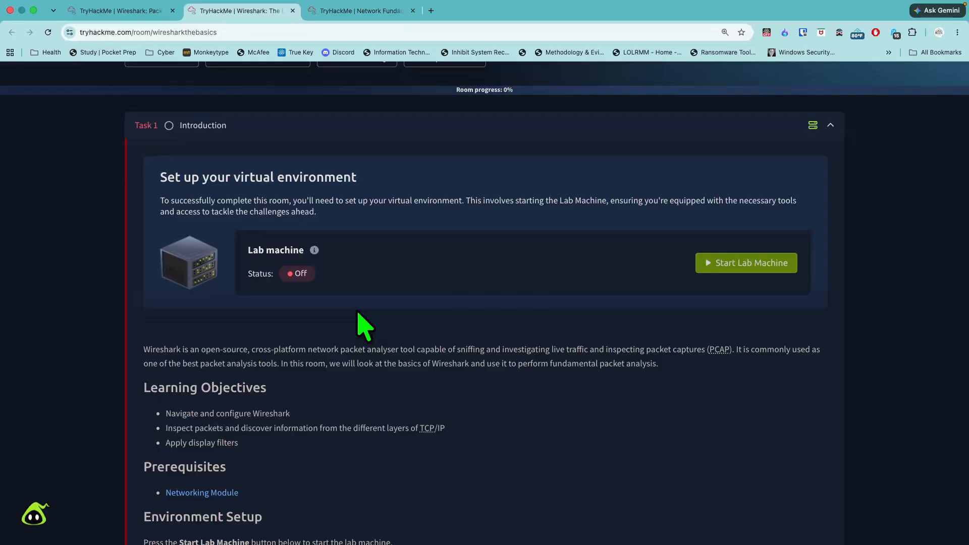
{"action": "scroll", "coordinate": [189, 353], "scroll_direction": "down", "scroll_amount": 1}
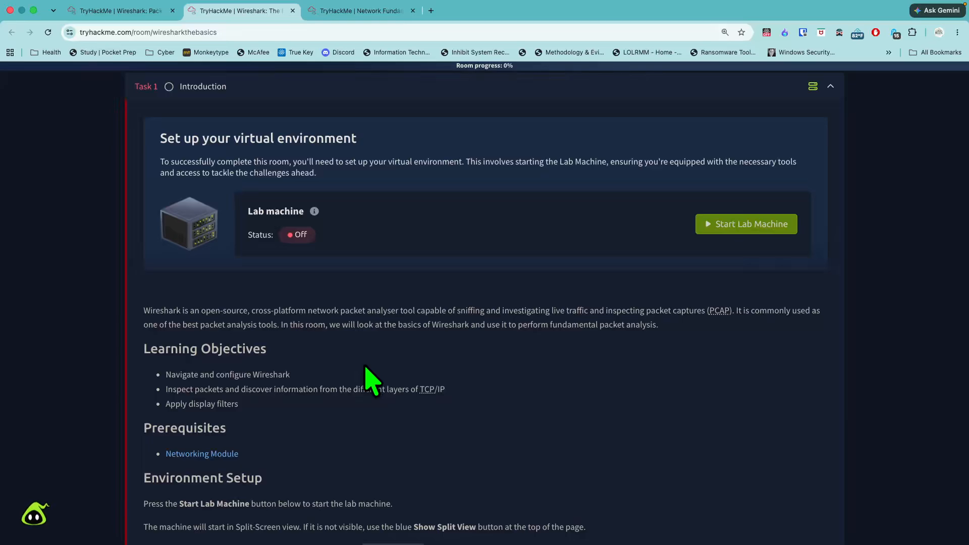
{"action": "scroll", "coordinate": [344, 386], "scroll_direction": "down", "scroll_amount": 5}
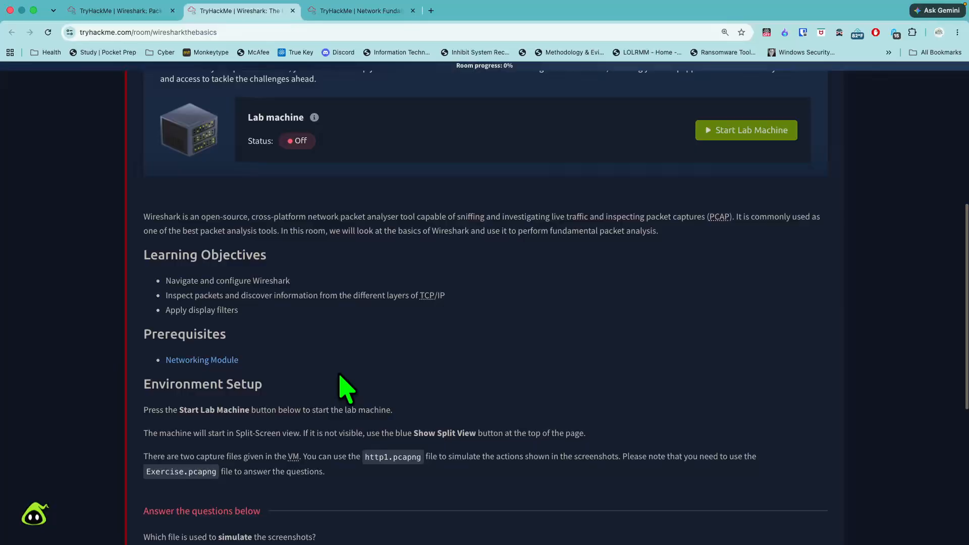
{"action": "scroll", "coordinate": [338, 376], "scroll_direction": "down", "scroll_amount": 2}
{"action": "scroll", "coordinate": [338, 381], "scroll_direction": "down", "scroll_amount": 5}
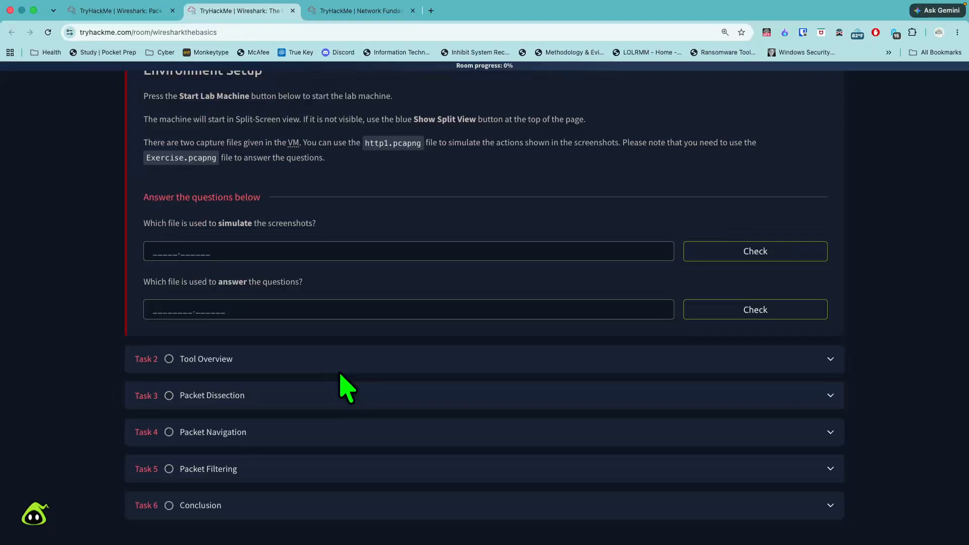
{"action": "scroll", "coordinate": [338, 394], "scroll_direction": "up", "scroll_amount": 13}
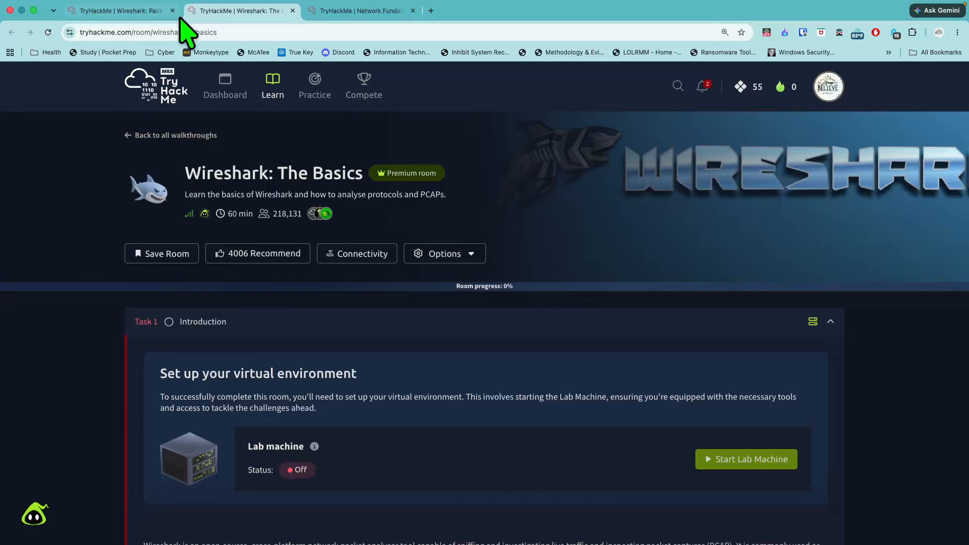
- Check the Packet Operations prerequisites and review the list of rooms in the Network Fundamentals module
{"action": "left_click", "coordinate": [123, 10]}
{"action": "scroll", "coordinate": [166, 343], "scroll_direction": "down", "scroll_amount": 5}
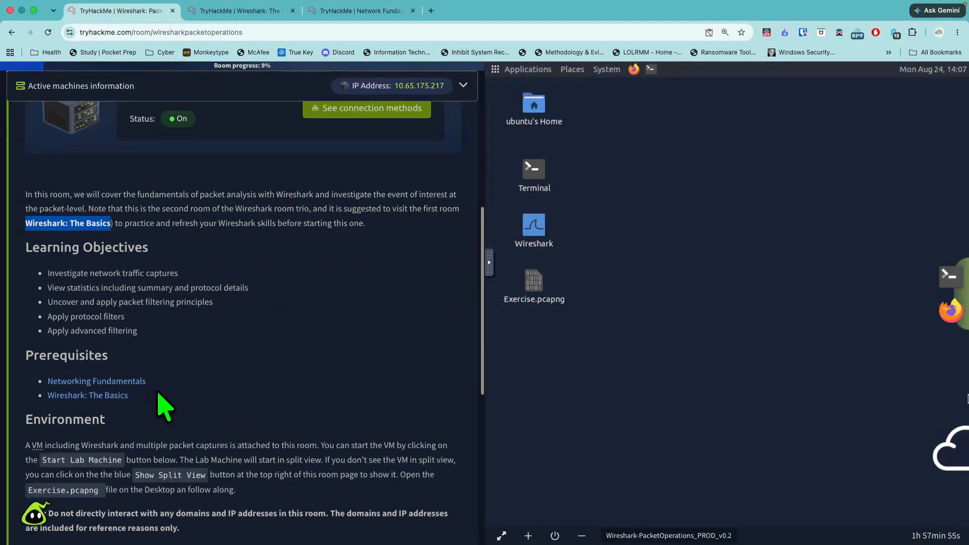
{"action": "left_click", "coordinate": [343, 10]}
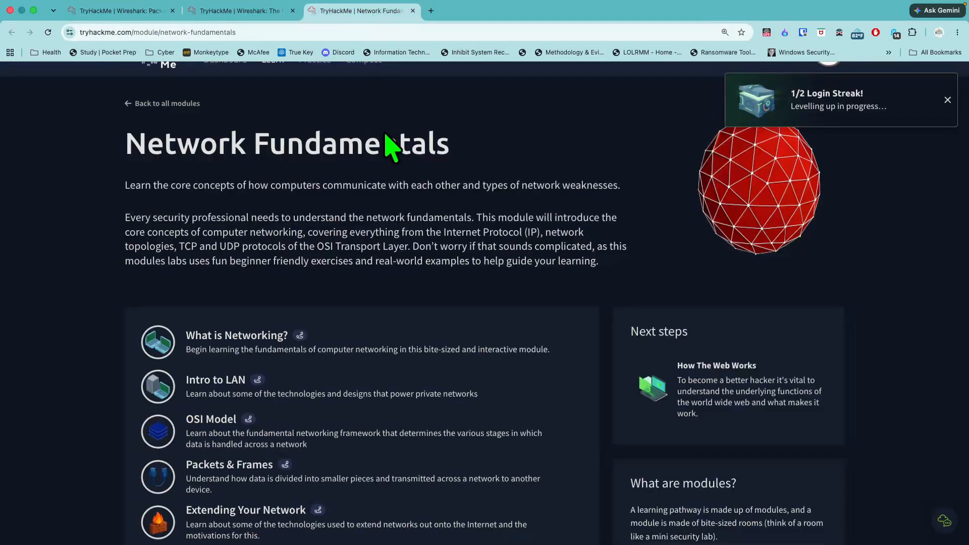
{"action": "left_click", "coordinate": [947, 99]}
{"action": "scroll", "coordinate": [717, 260], "scroll_direction": "down", "scroll_amount": 2}
{"action": "scroll", "coordinate": [717, 260], "scroll_direction": "down", "scroll_amount": 2}
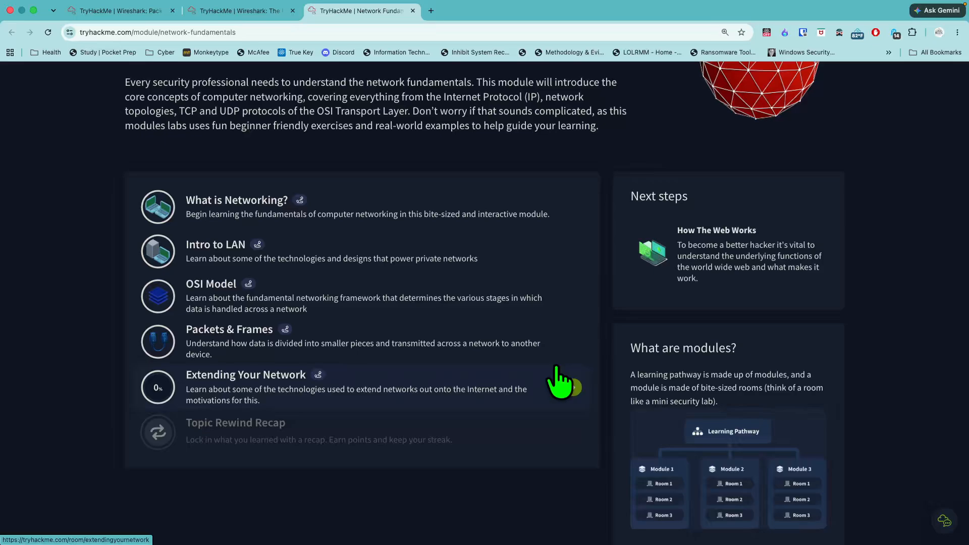
{"action": "scroll", "coordinate": [559, 384], "scroll_direction": "up", "scroll_amount": 1}
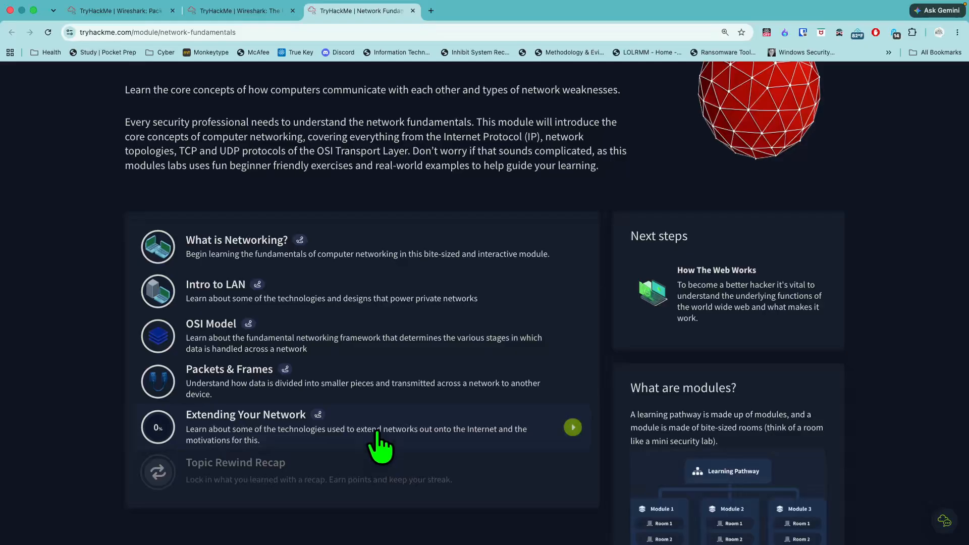
{"action": "scroll", "coordinate": [304, 167], "scroll_direction": "up", "scroll_amount": 2}
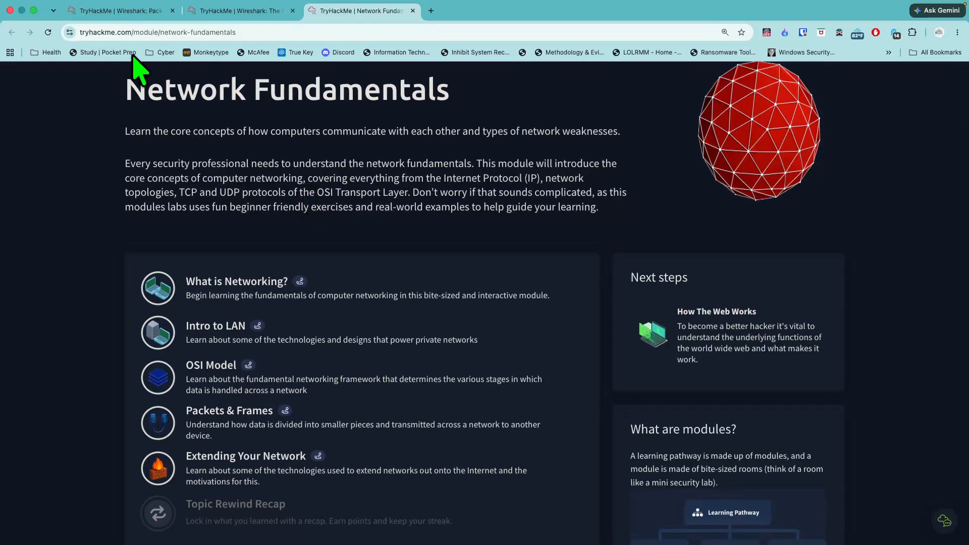
- Return to the Packet Operations room and open Exercise.pcapng from the lab machine's desktop with Wireshark
{"action": "left_click", "coordinate": [111, 13]}
{"action": "scroll", "coordinate": [303, 222], "scroll_direction": "down", "scroll_amount": 6}
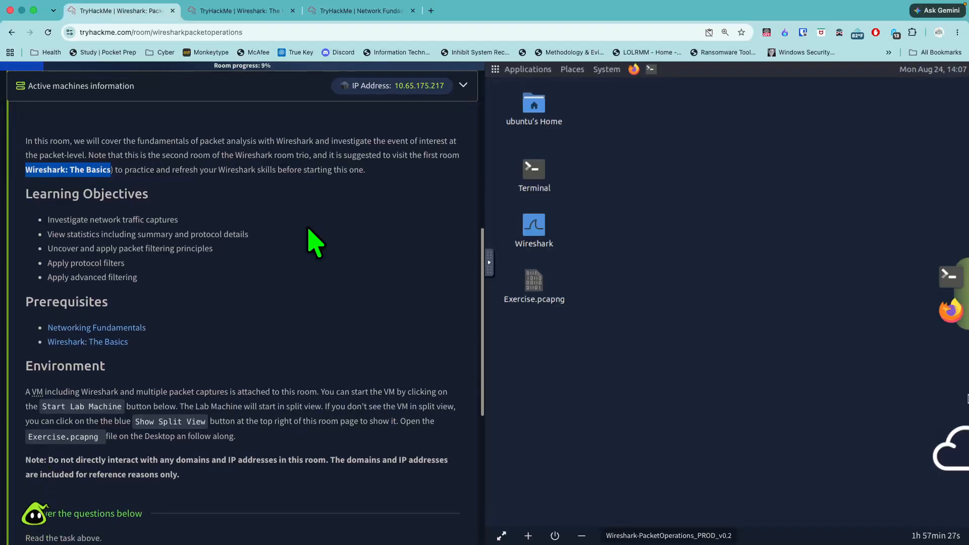
{"action": "scroll", "coordinate": [296, 242], "scroll_direction": "up", "scroll_amount": 2}
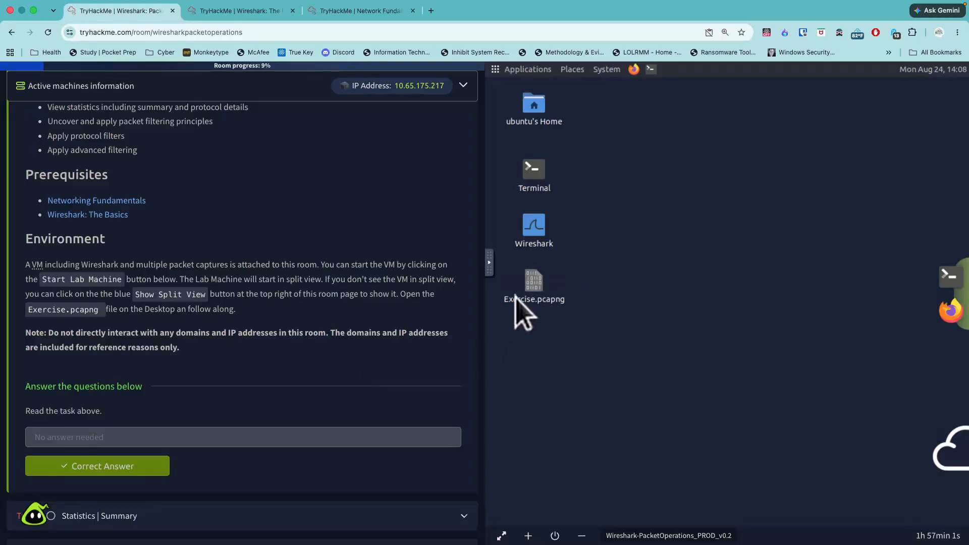
{"action": "right_click", "coordinate": [531, 291]}
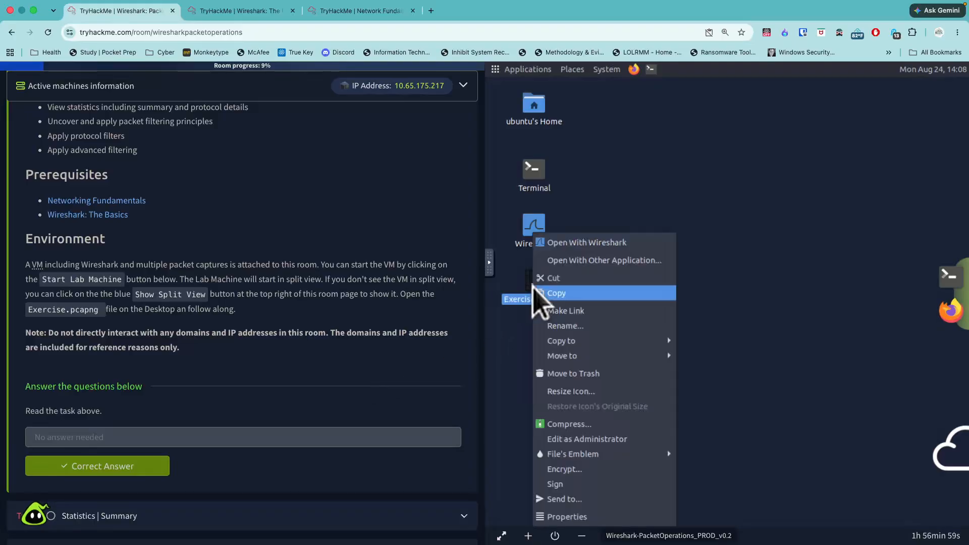
{"action": "left_click", "coordinate": [560, 243]}
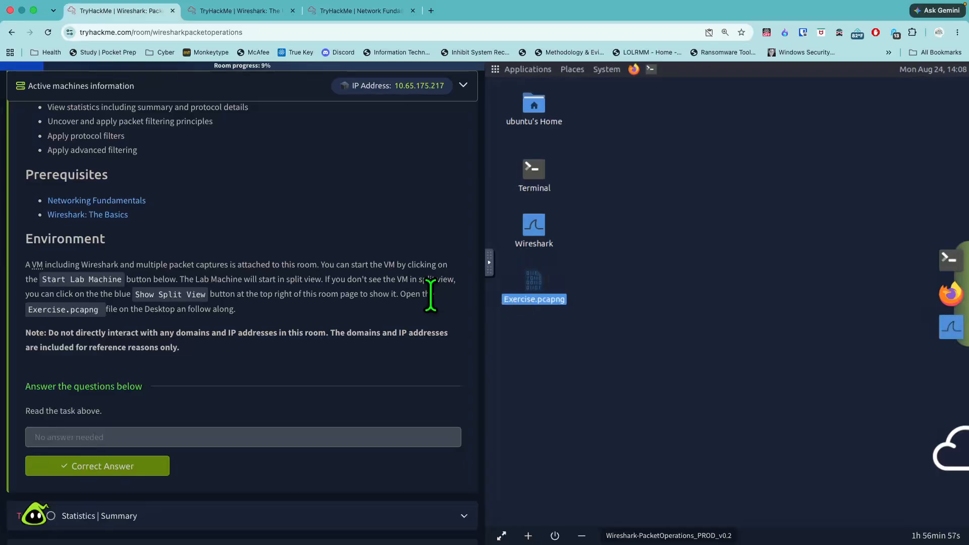
- Expand Task 2, Statistics | Summary, in the Packet Operations room and read its Statistics section
{"action": "scroll", "coordinate": [439, 318], "scroll_direction": "up", "scroll_amount": 1}
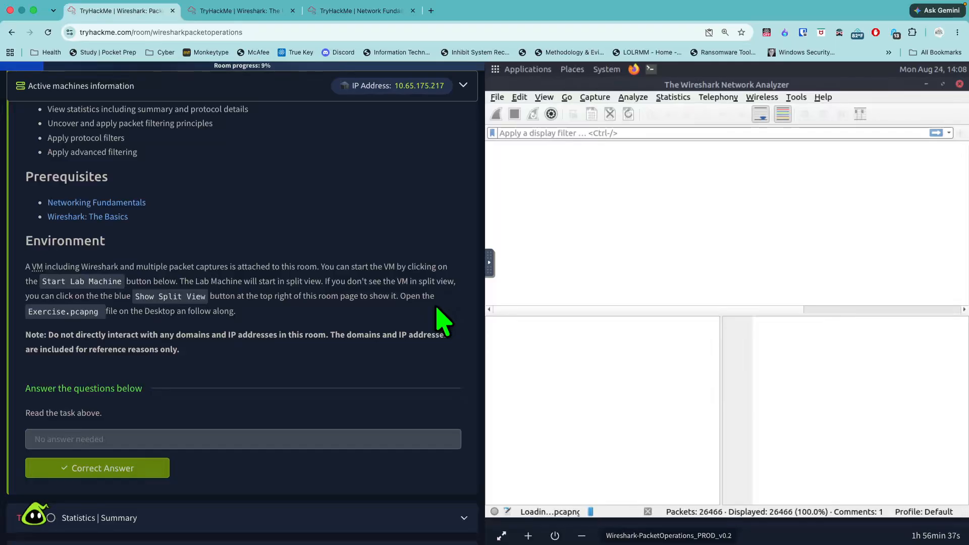
{"action": "scroll", "coordinate": [440, 318], "scroll_direction": "down", "scroll_amount": 3}
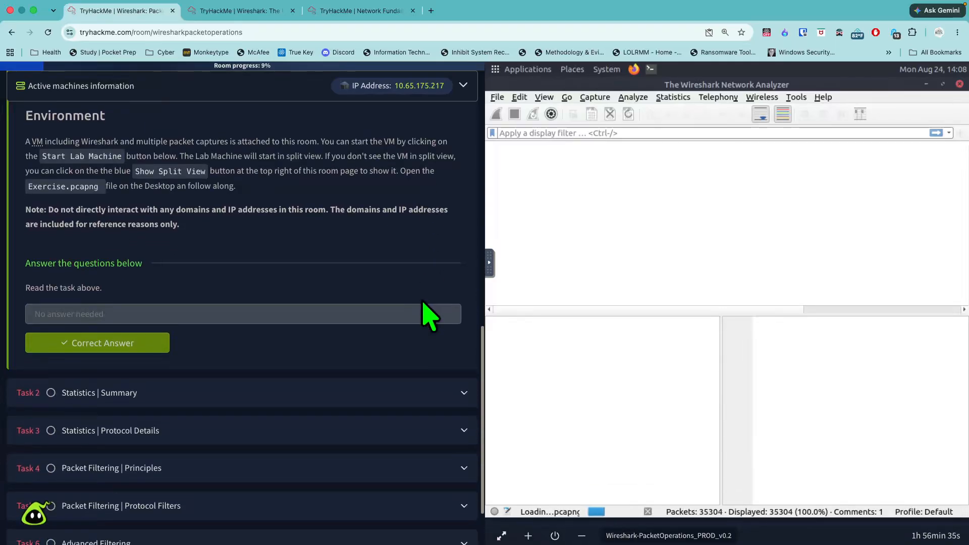
{"action": "scroll", "coordinate": [419, 336], "scroll_direction": "down", "scroll_amount": 1}
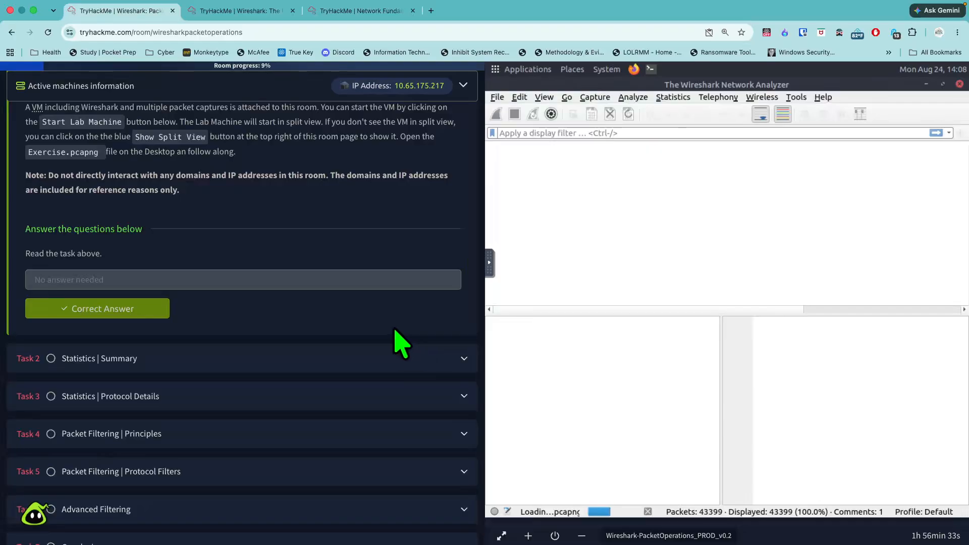
{"action": "scroll", "coordinate": [401, 343], "scroll_direction": "down", "scroll_amount": 1}
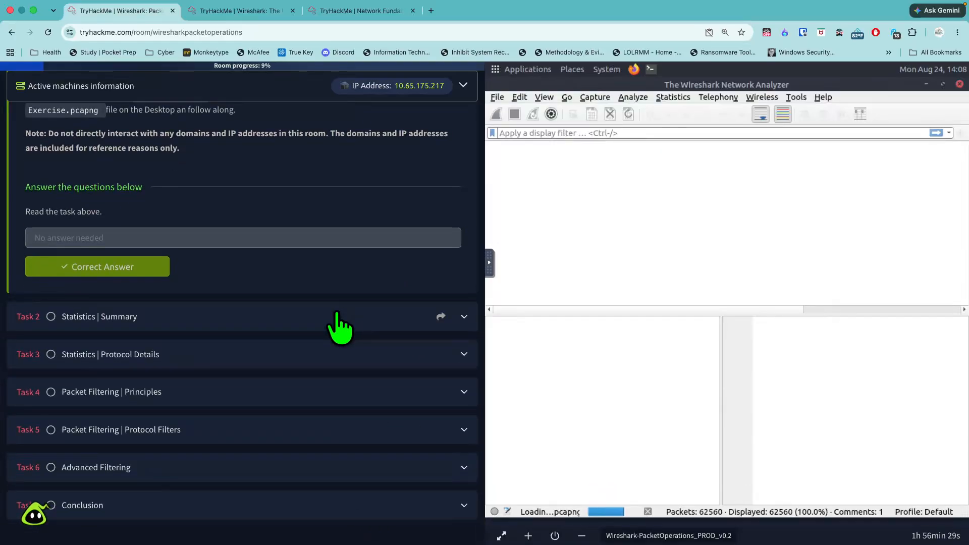
{"action": "left_click", "coordinate": [336, 325]}
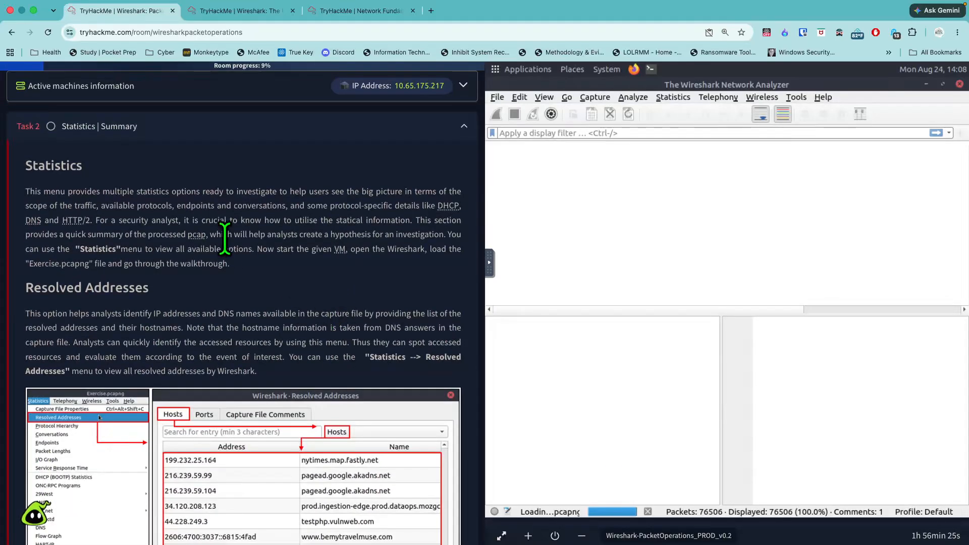
{"action": "left_click_drag", "start_coordinate": [82, 166], "coordinate": [37, 160]}
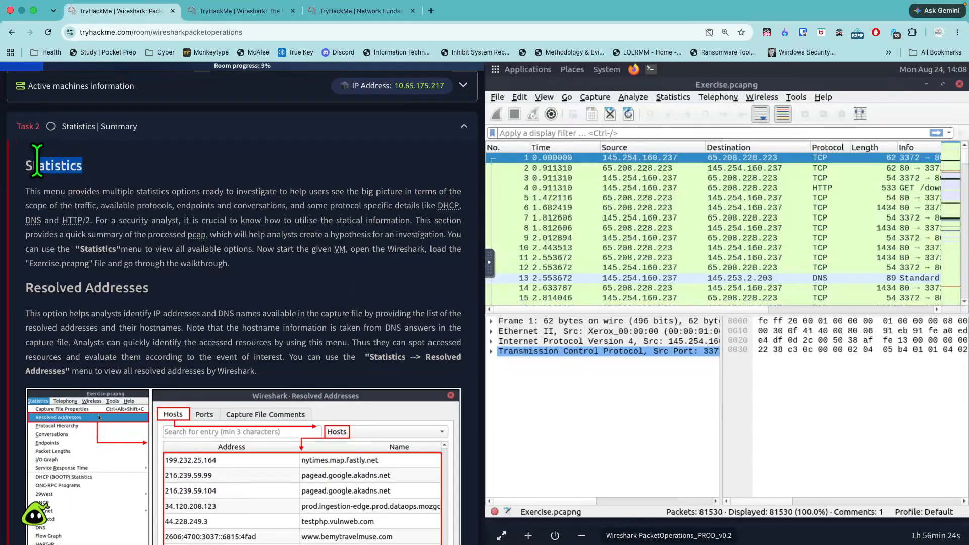
{"action": "left_click", "coordinate": [315, 281]}
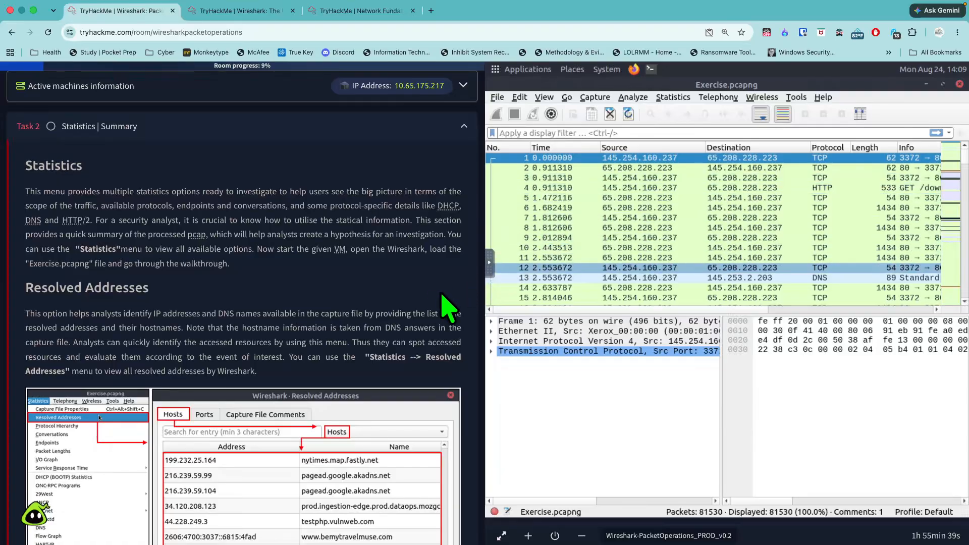
- Find the Resolved Addresses section in Task 2 and display the resolved addresses of the Exercise.pcapng capture
{"action": "scroll", "coordinate": [439, 303], "scroll_direction": "down", "scroll_amount": 2}
{"action": "scroll", "coordinate": [436, 283], "scroll_direction": "down", "scroll_amount": 8}
{"action": "scroll", "coordinate": [440, 303], "scroll_direction": "up", "scroll_amount": 6}
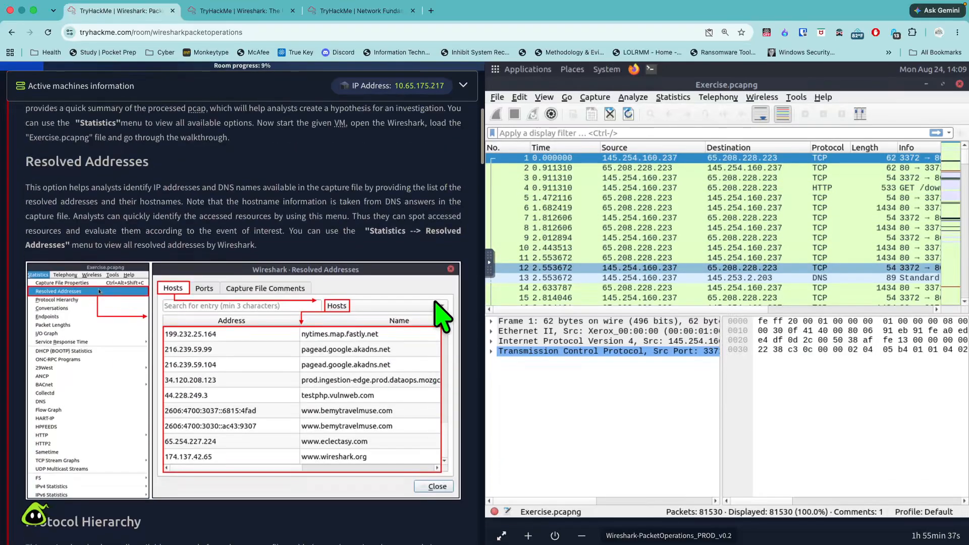
{"action": "left_click_drag", "start_coordinate": [171, 164], "coordinate": [28, 177]}
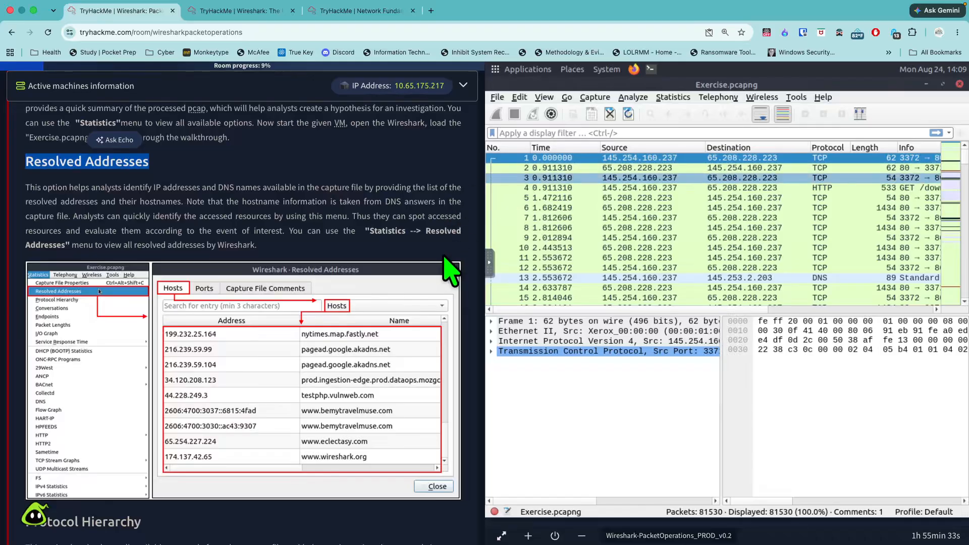
{"action": "left_click", "coordinate": [673, 97]}
{"action": "left_click", "coordinate": [769, 124]}
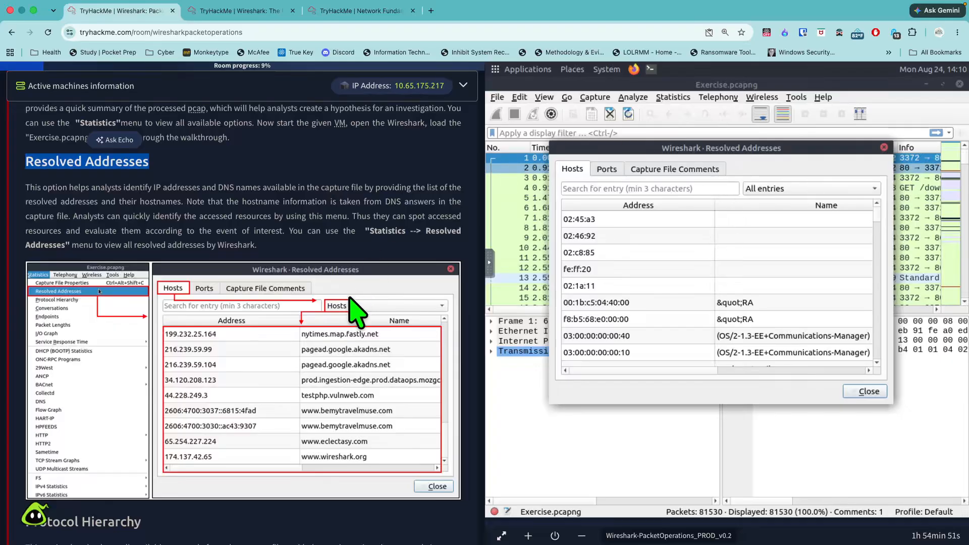
- Read the Protocol Hierarchy section of Task 2 and close the Resolved Addresses window
{"action": "scroll", "coordinate": [351, 298], "scroll_direction": "down", "scroll_amount": 8}
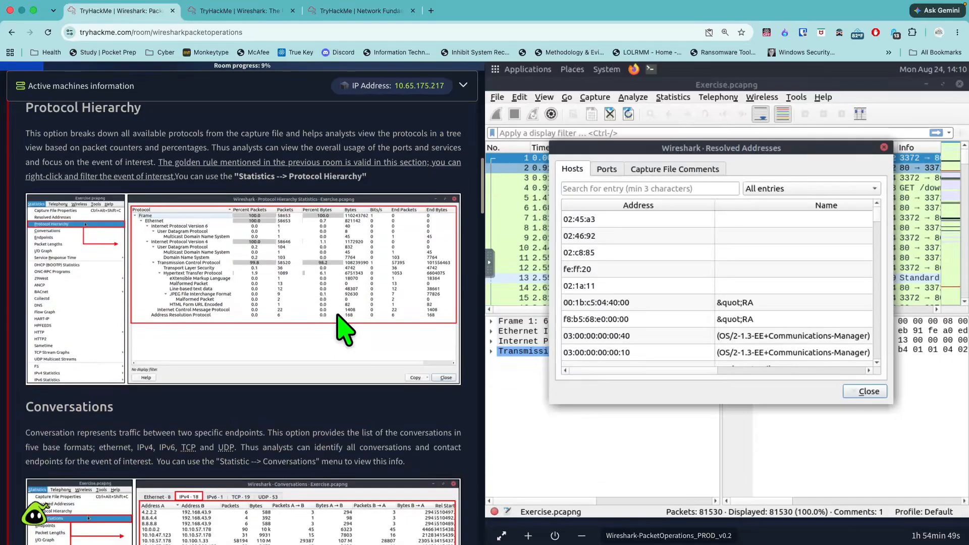
{"action": "scroll", "coordinate": [328, 313], "scroll_direction": "down", "scroll_amount": 1}
{"action": "scroll", "coordinate": [298, 298], "scroll_direction": "up", "scroll_amount": 2}
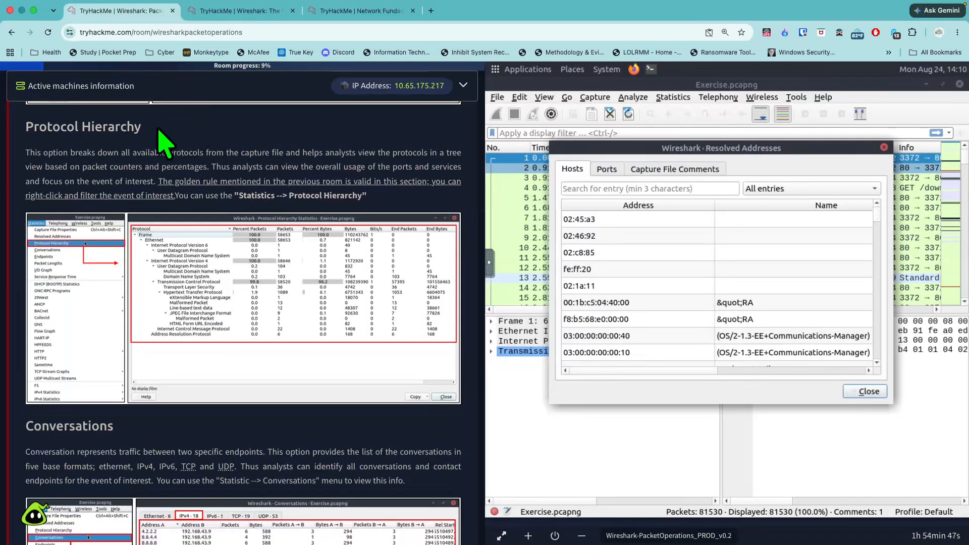
{"action": "left_click_drag", "start_coordinate": [159, 130], "coordinate": [20, 128]}
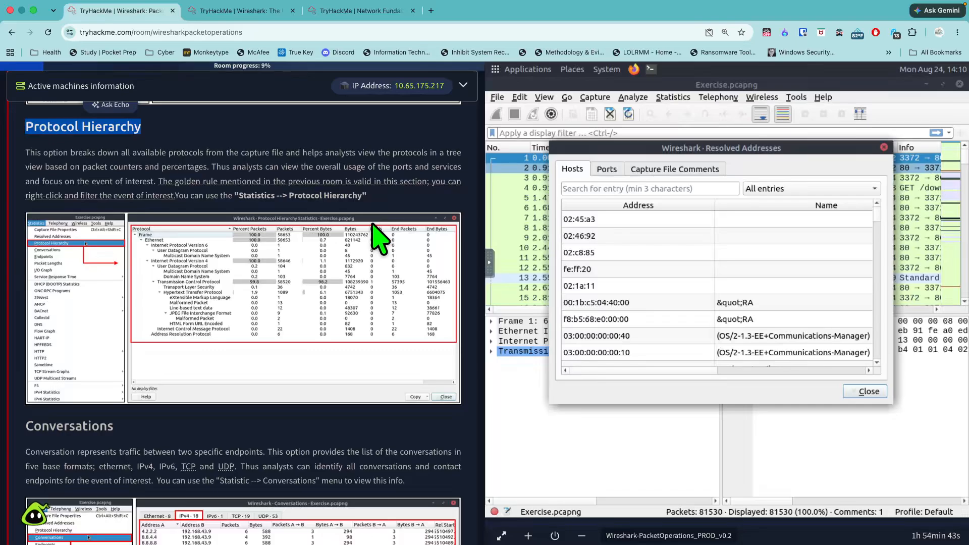
{"action": "left_click", "coordinate": [884, 147]}
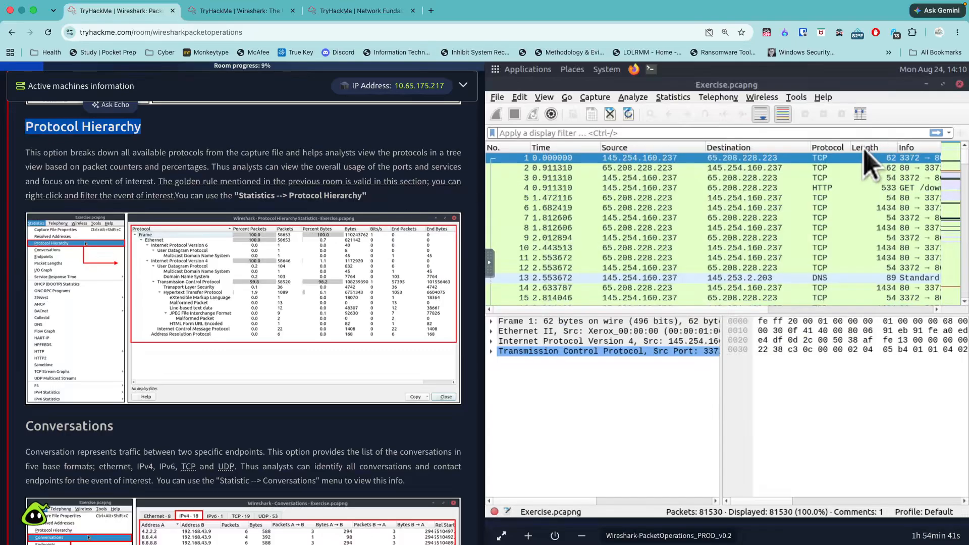
- Display the protocol hierarchy statistics of Exercise.pcapng in a maximized window and look at the filter options for Internet Protocol Version 6
{"action": "left_click", "coordinate": [675, 98]}
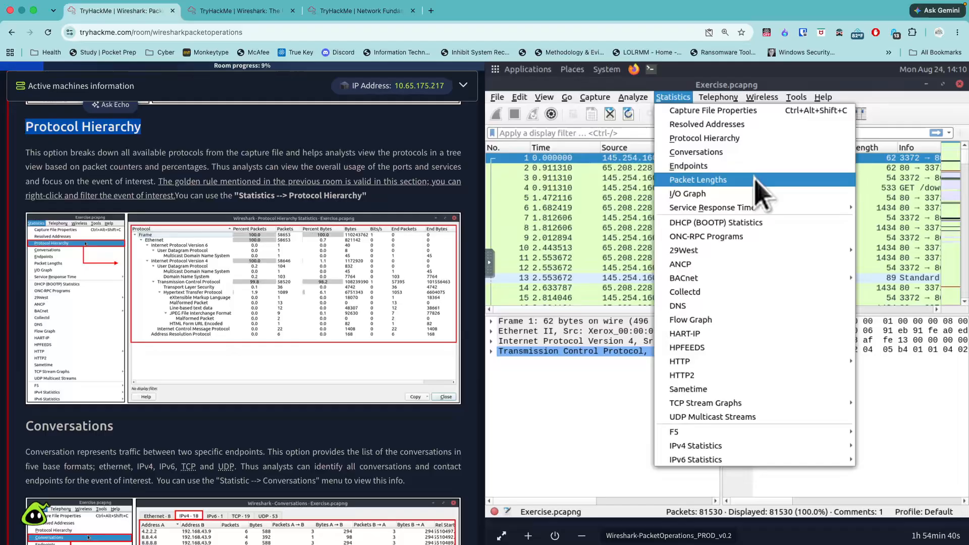
{"action": "left_click", "coordinate": [740, 137]}
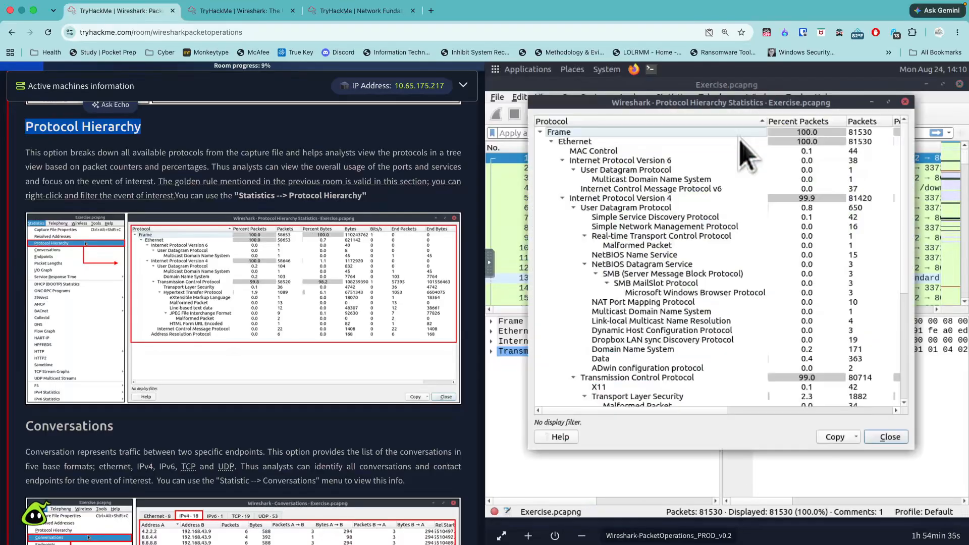
{"action": "left_click", "coordinate": [889, 102]}
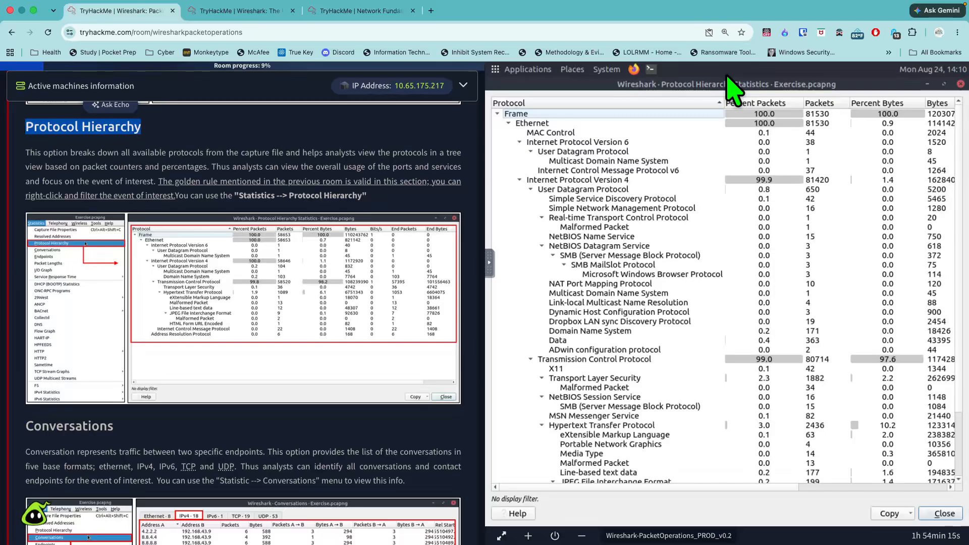
{"action": "right_click", "coordinate": [614, 143]}
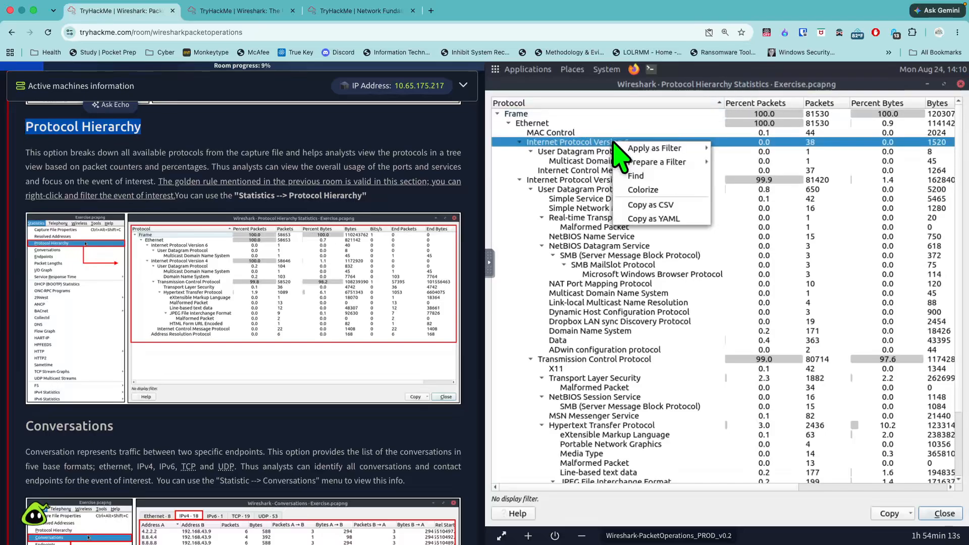
{"action": "mouse_move", "coordinate": [677, 164]}
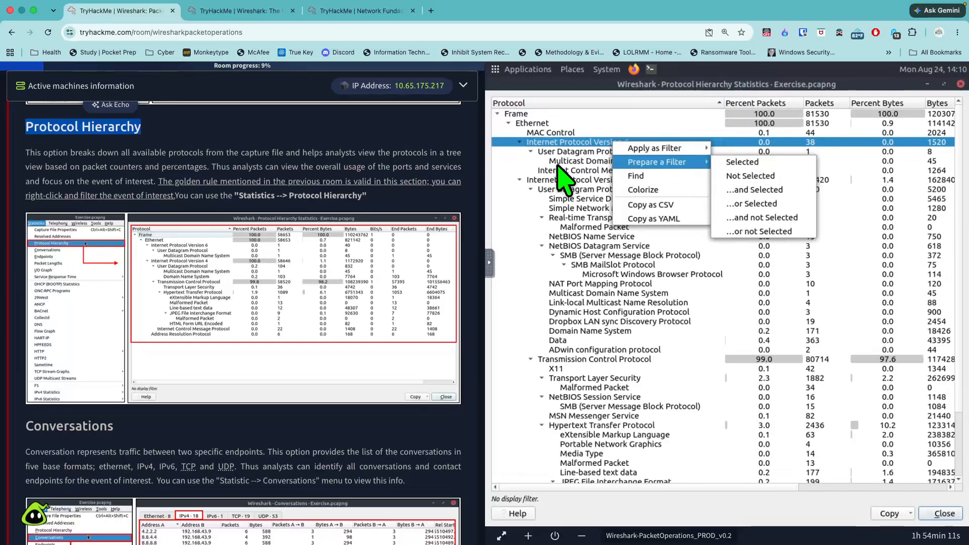
{"action": "left_click", "coordinate": [516, 159]}
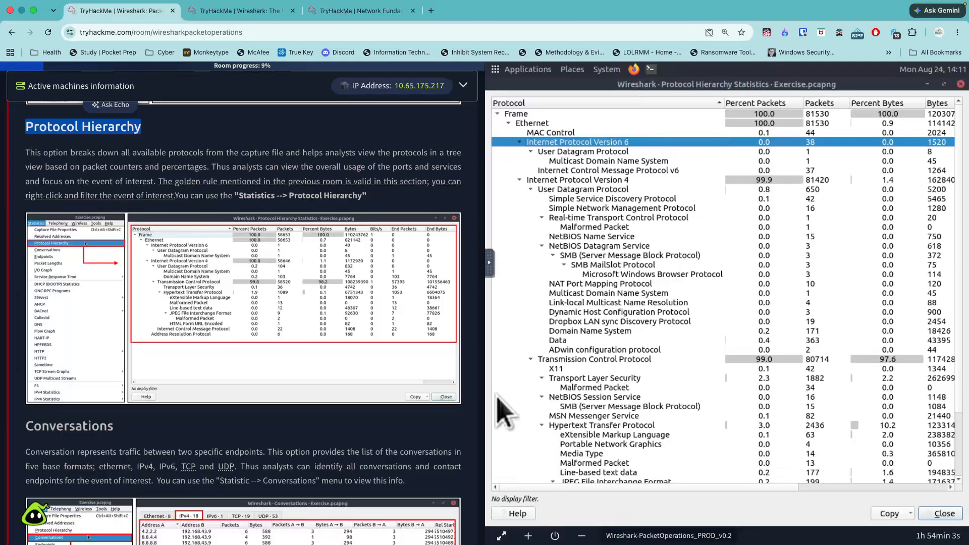
- Find the Conversations section in Task 2 and display the conversations of the Exercise.pcapng capture in a maximized window
{"action": "scroll", "coordinate": [367, 425], "scroll_direction": "down", "scroll_amount": 1}
{"action": "scroll", "coordinate": [367, 425], "scroll_direction": "down", "scroll_amount": 5}
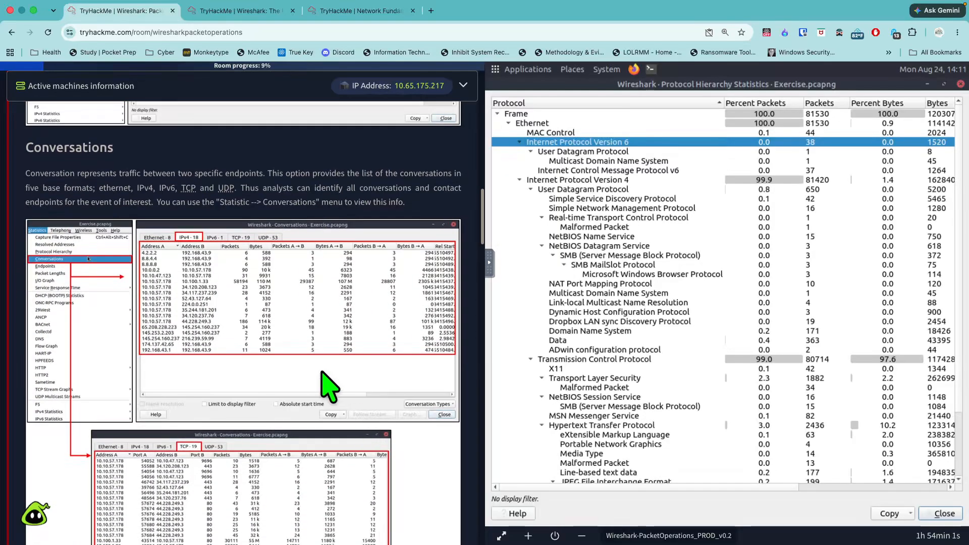
{"action": "left_click_drag", "start_coordinate": [126, 153], "coordinate": [18, 150]}
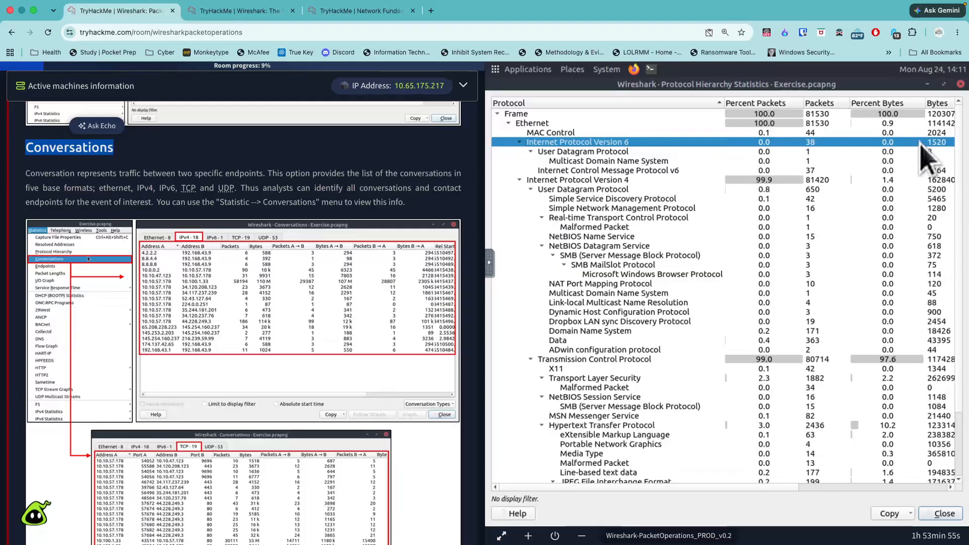
{"action": "left_click", "coordinate": [928, 85]}
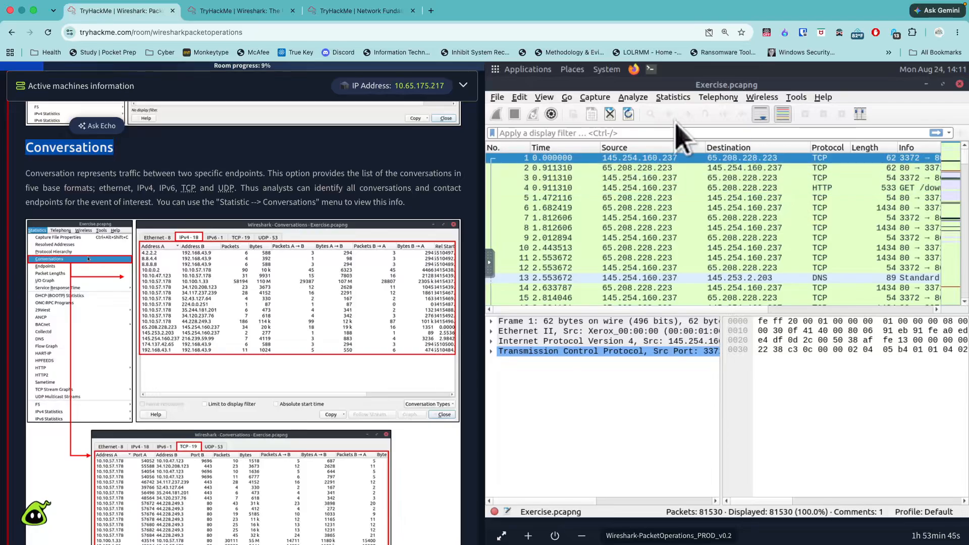
{"action": "left_click", "coordinate": [674, 97]}
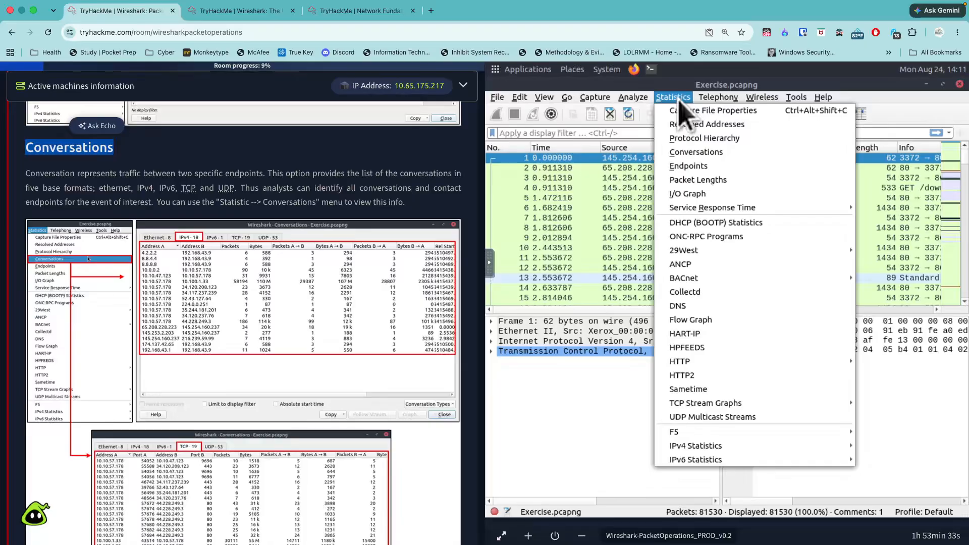
{"action": "left_click", "coordinate": [749, 153]}
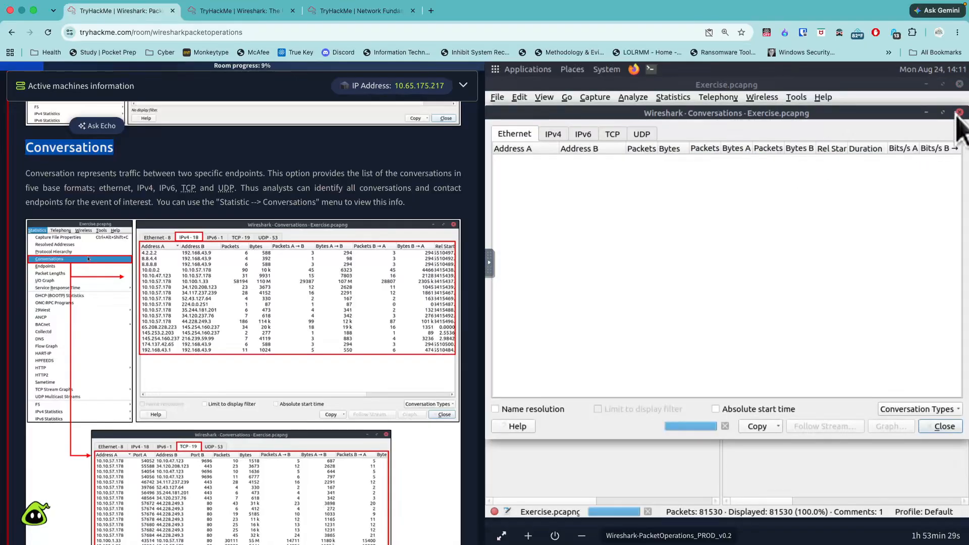
{"action": "left_click", "coordinate": [943, 113]}
- Display the endpoints of Exercise.pcapng as the Endpoints section of Task 2 describes, with Name resolution turned on
{"action": "scroll", "coordinate": [450, 260], "scroll_direction": "down", "scroll_amount": 8}
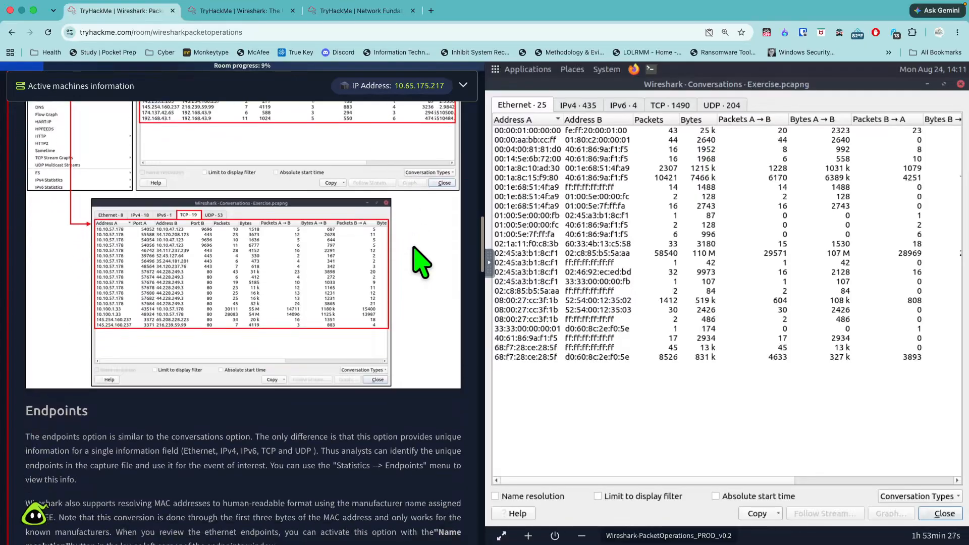
{"action": "scroll", "coordinate": [448, 256], "scroll_direction": "down", "scroll_amount": 3}
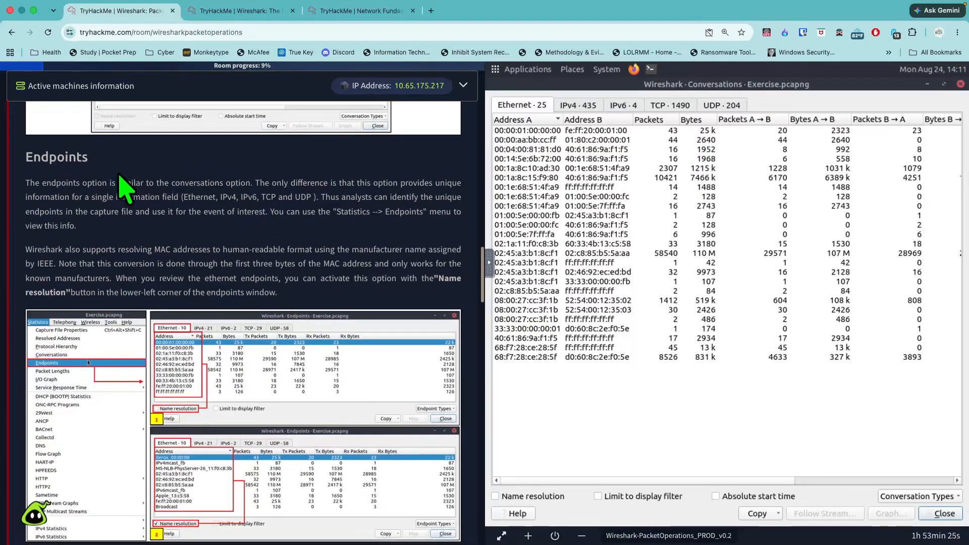
{"action": "left_click_drag", "start_coordinate": [88, 158], "coordinate": [24, 161]}
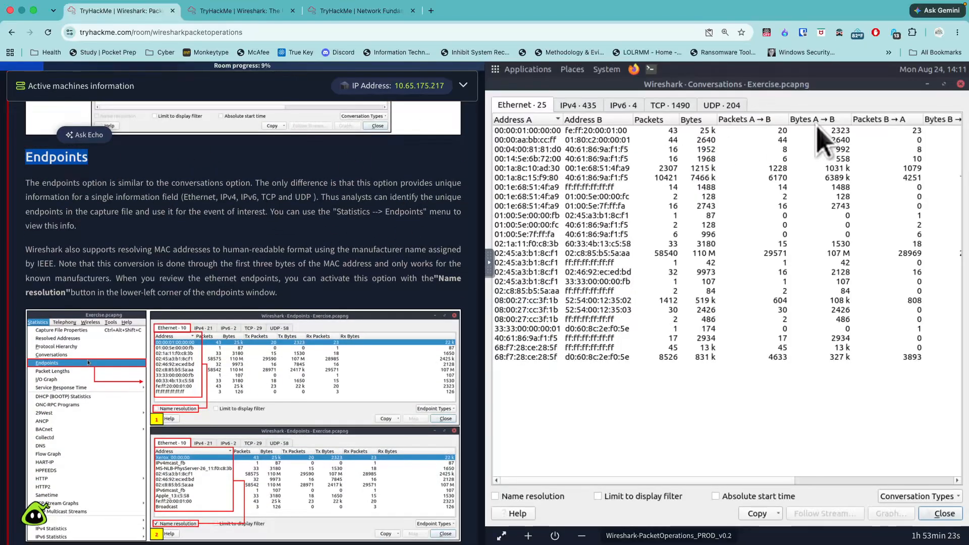
{"action": "left_click", "coordinate": [927, 84]}
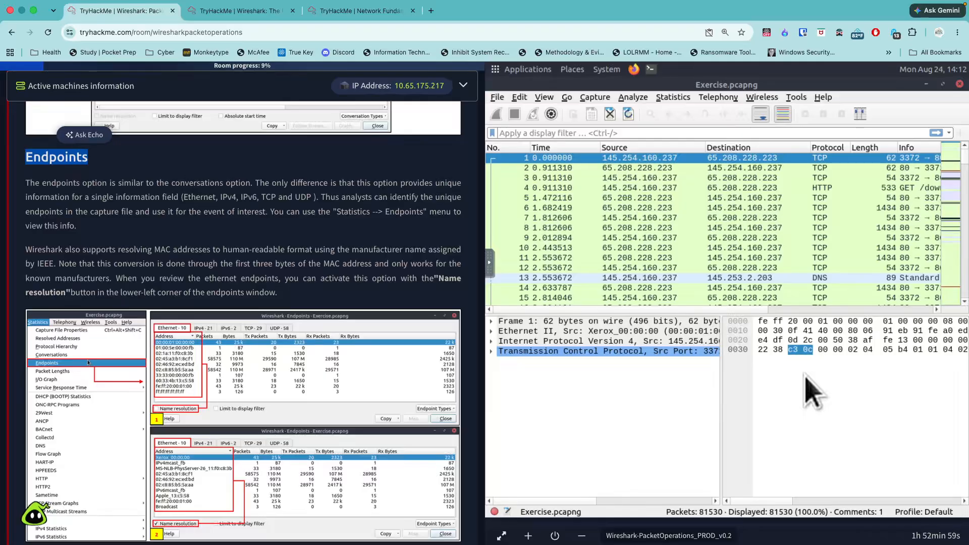
{"action": "left_click", "coordinate": [675, 98]}
{"action": "left_click", "coordinate": [683, 164]}
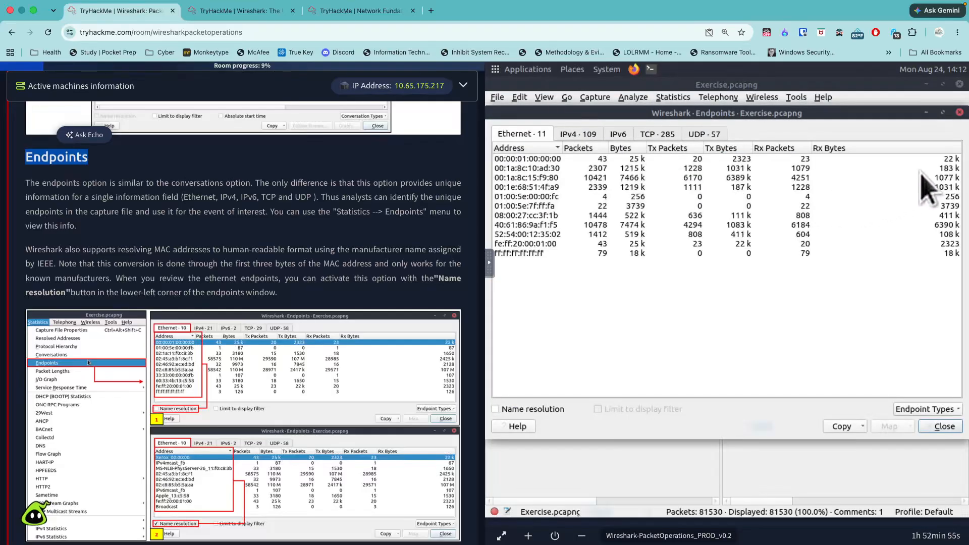
{"action": "left_click", "coordinate": [939, 114]}
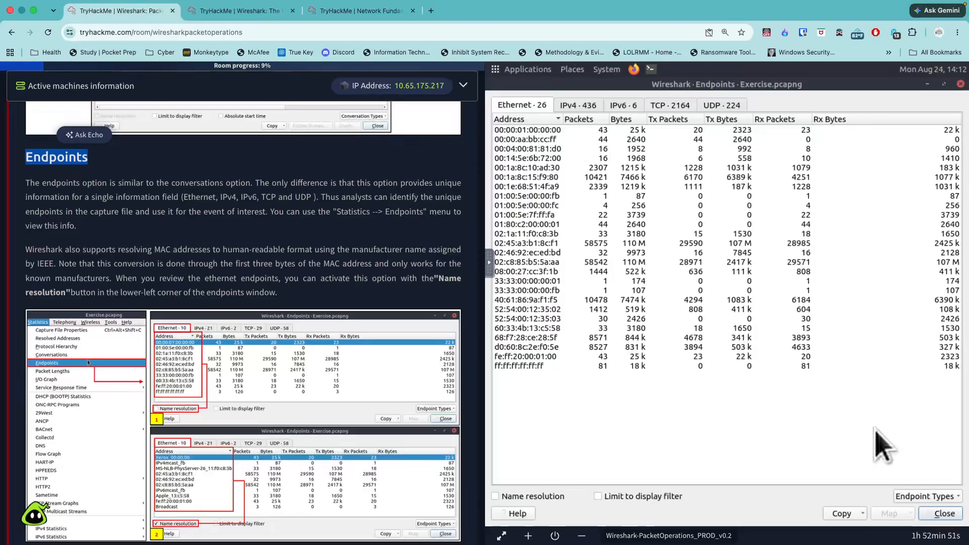
{"action": "scroll", "coordinate": [444, 408], "scroll_direction": "down", "scroll_amount": 3}
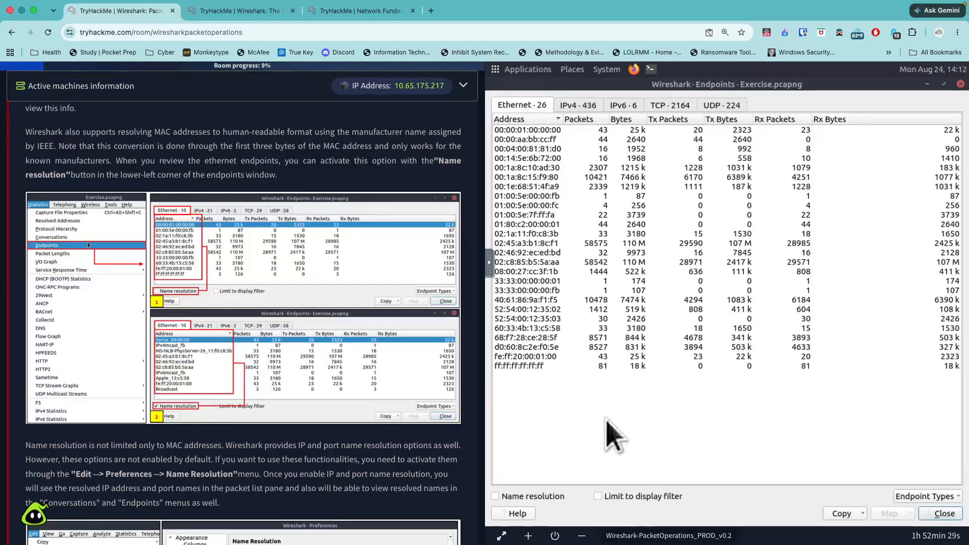
{"action": "left_click", "coordinate": [543, 497]}
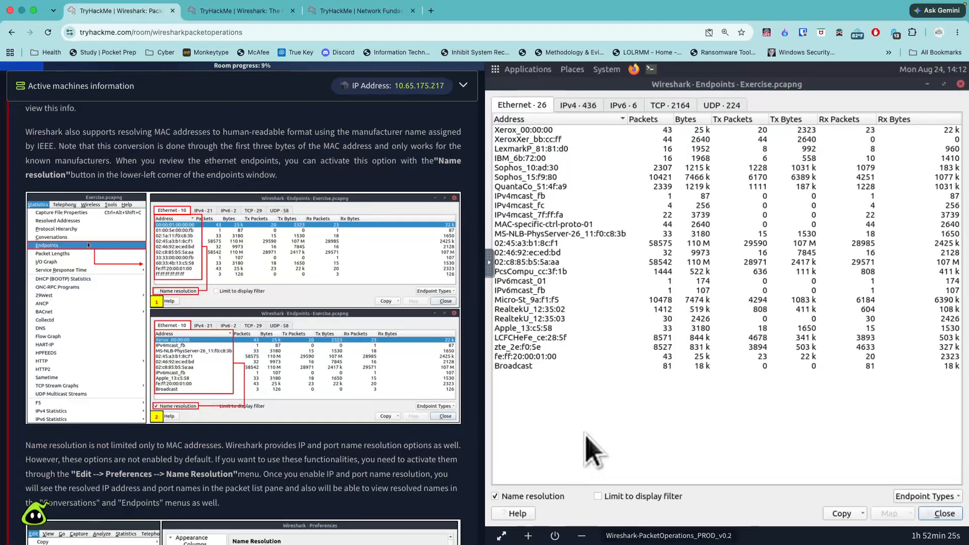
- Enable Resolve transport names and Resolve network (IP) addresses in Wireshark's Name Resolution preferences, as Task 2 describes
{"action": "scroll", "coordinate": [412, 465], "scroll_direction": "down", "scroll_amount": 3}
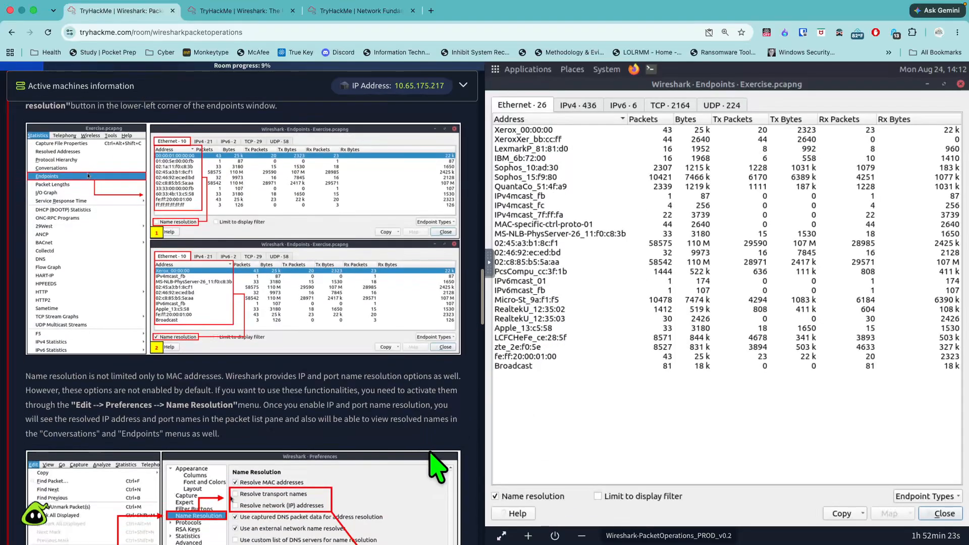
{"action": "scroll", "coordinate": [434, 454], "scroll_direction": "down", "scroll_amount": 4}
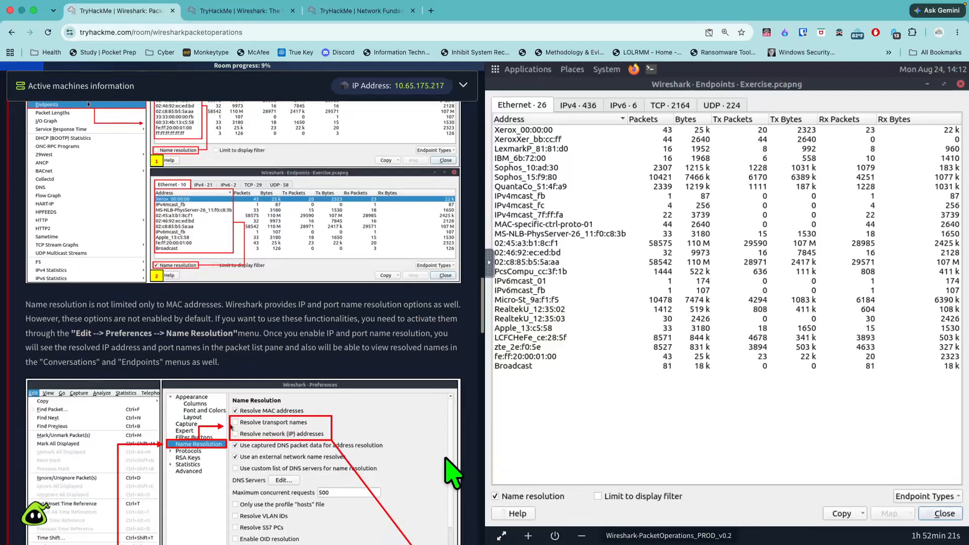
{"action": "scroll", "coordinate": [445, 462], "scroll_direction": "down", "scroll_amount": 2}
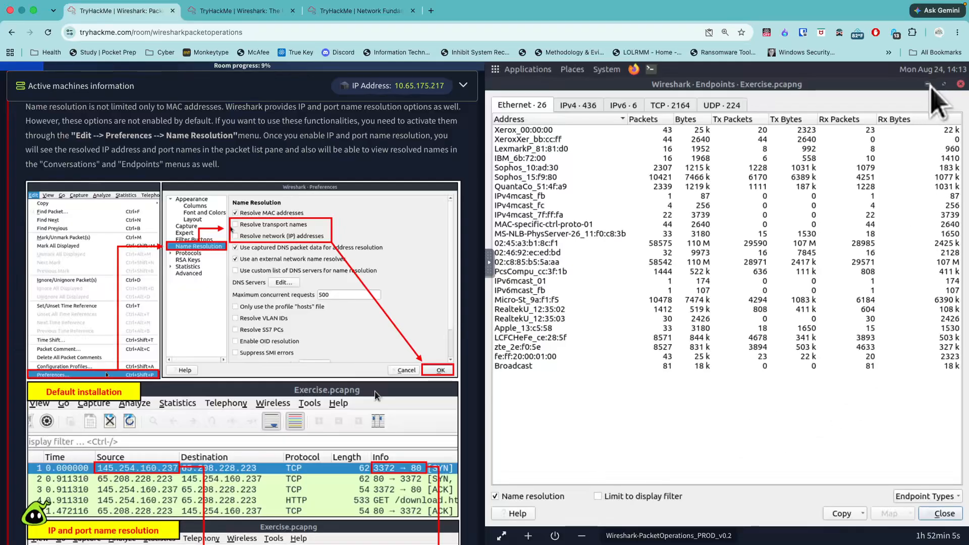
{"action": "left_click", "coordinate": [929, 85]}
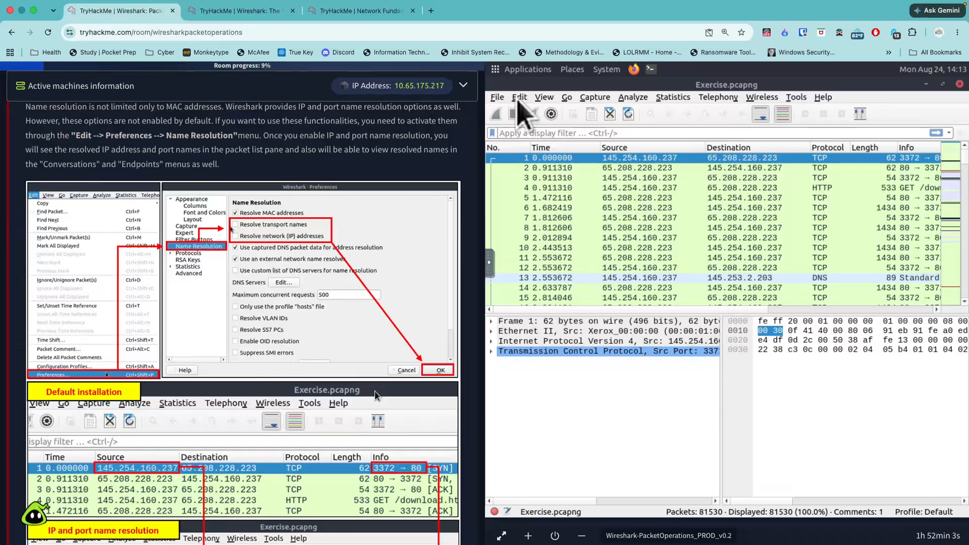
{"action": "left_click", "coordinate": [519, 98]}
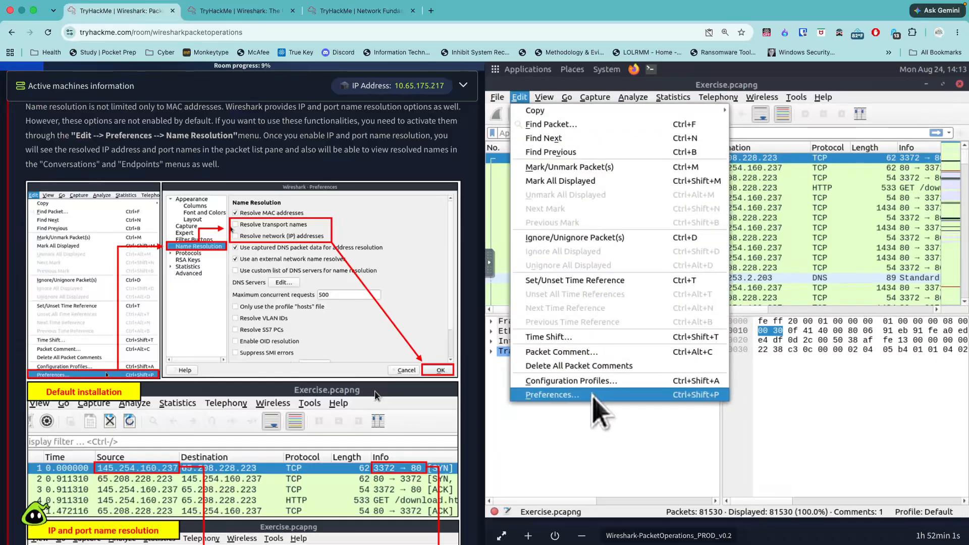
{"action": "left_click", "coordinate": [594, 395]}
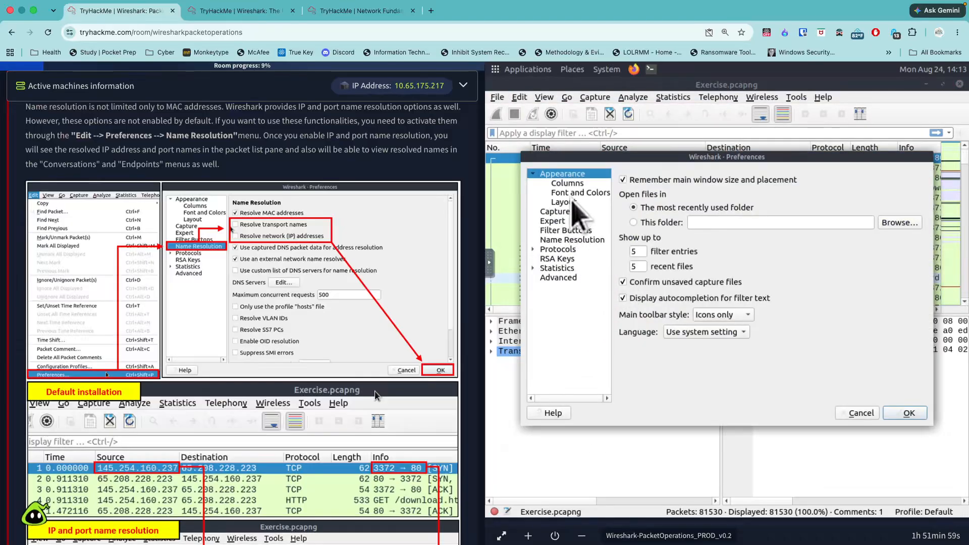
{"action": "left_click", "coordinate": [576, 239]}
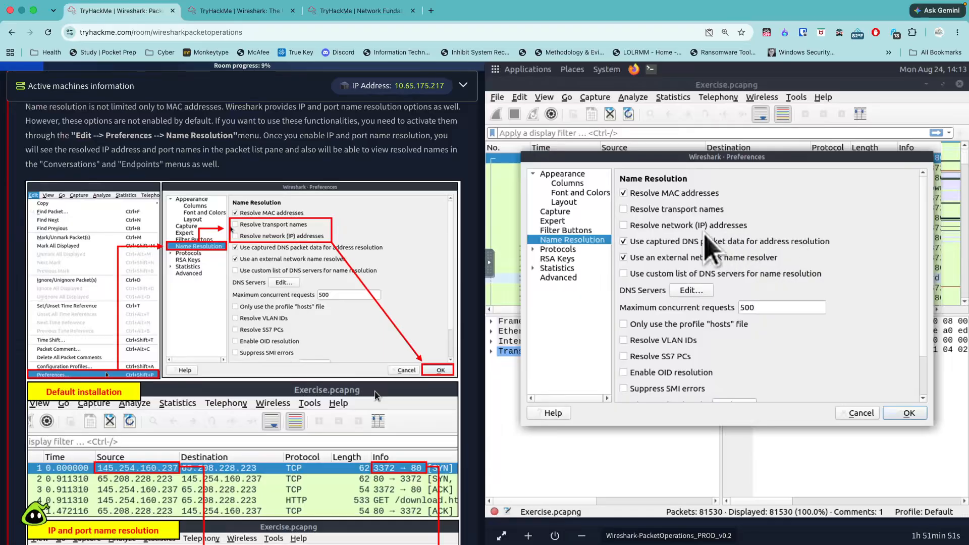
{"action": "left_click", "coordinate": [703, 227]}
{"action": "left_click", "coordinate": [699, 212]}
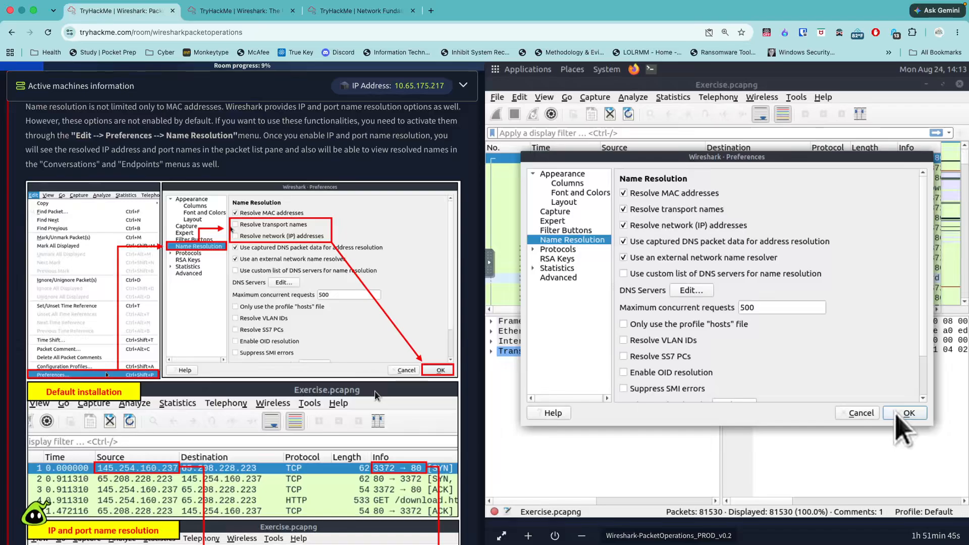
{"action": "left_click", "coordinate": [904, 414]}
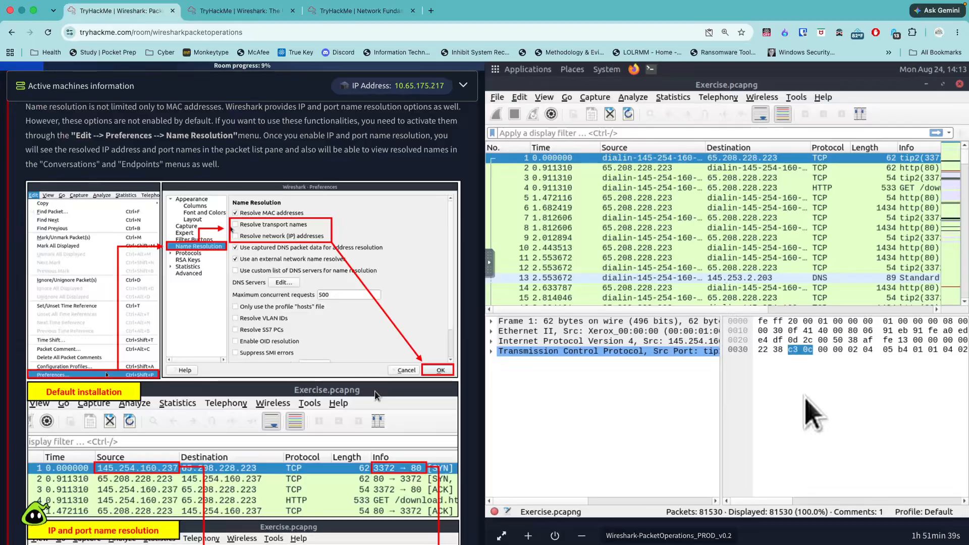
- Read the IP geolocation part of Task 2 through to its questions and check the hint for the "bbc" hostname question
{"action": "scroll", "coordinate": [399, 409], "scroll_direction": "down", "scroll_amount": 6}
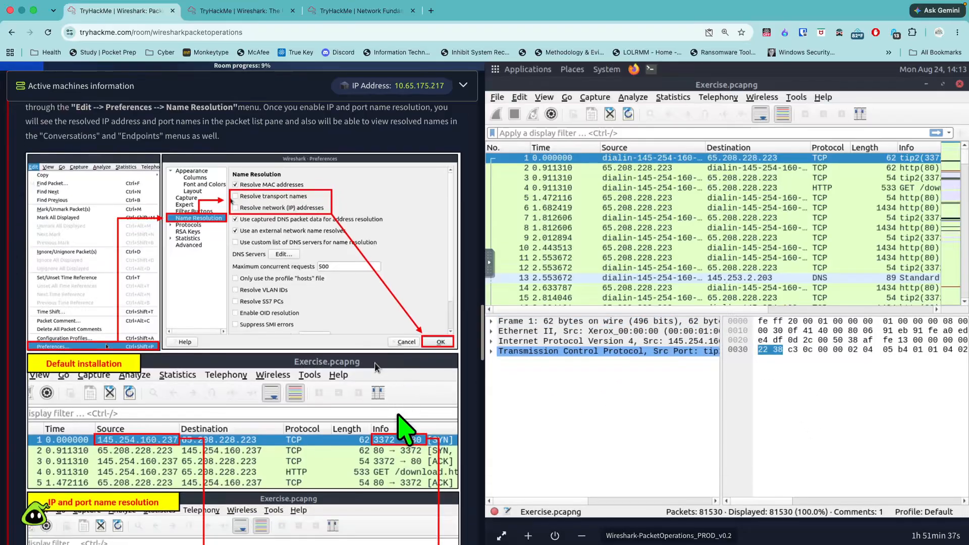
{"action": "scroll", "coordinate": [406, 434], "scroll_direction": "down", "scroll_amount": 7}
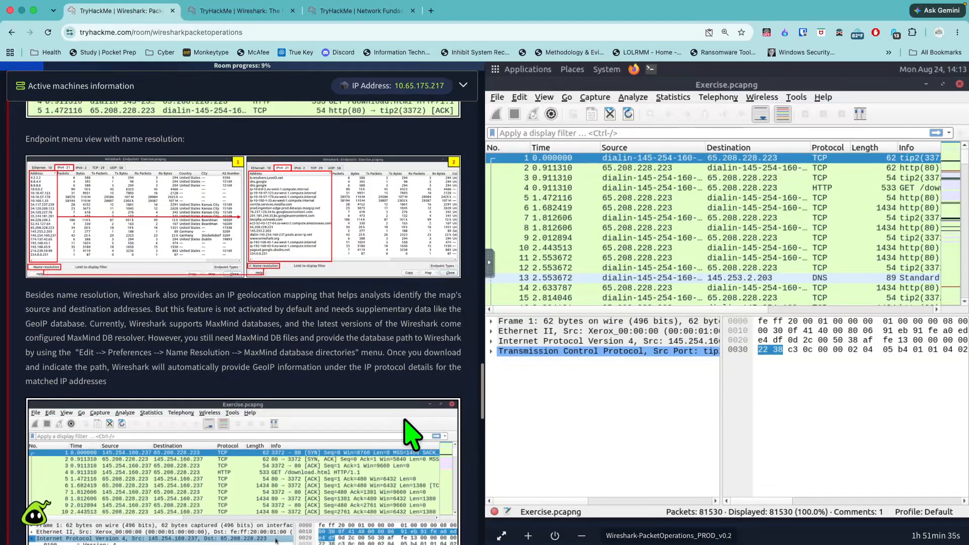
{"action": "scroll", "coordinate": [410, 435], "scroll_direction": "down", "scroll_amount": 2}
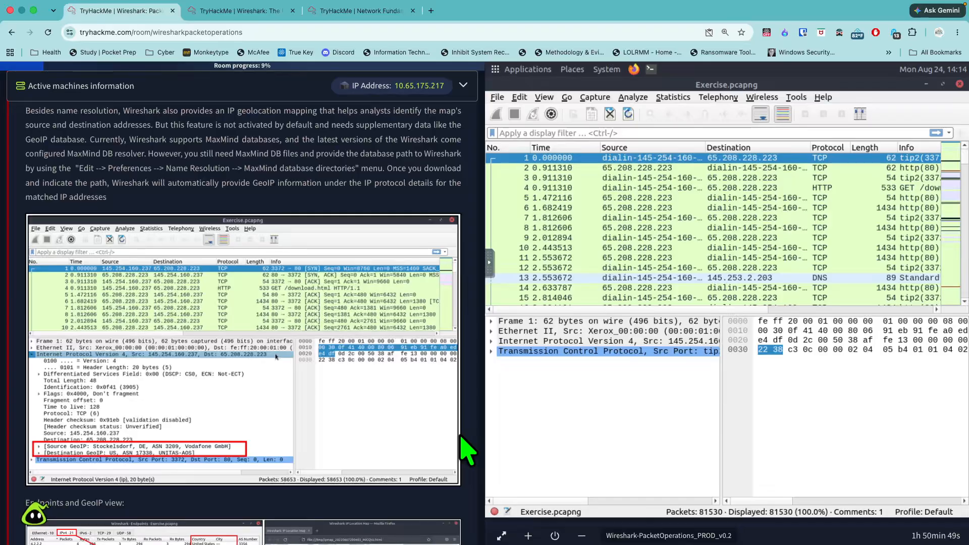
{"action": "scroll", "coordinate": [384, 414], "scroll_direction": "down", "scroll_amount": 3}
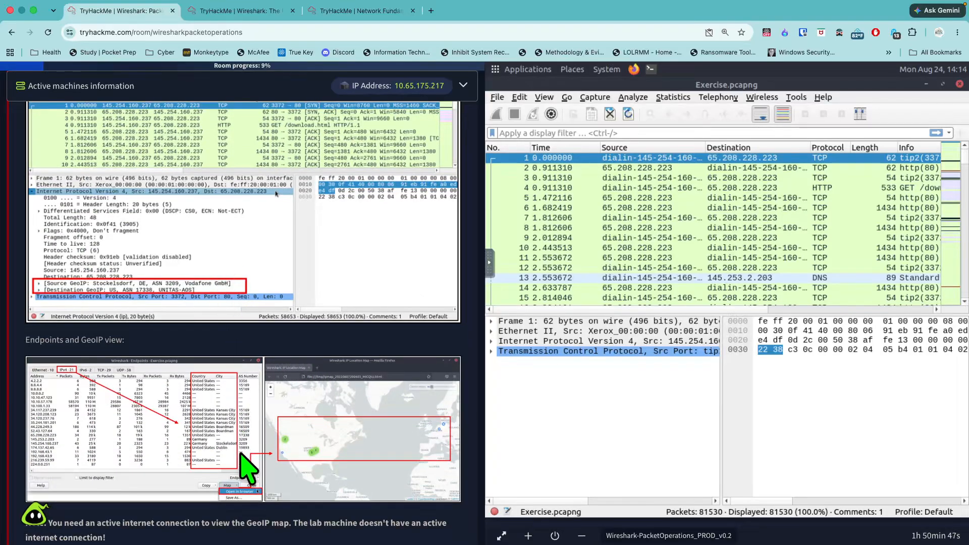
{"action": "scroll", "coordinate": [248, 465], "scroll_direction": "down", "scroll_amount": 6}
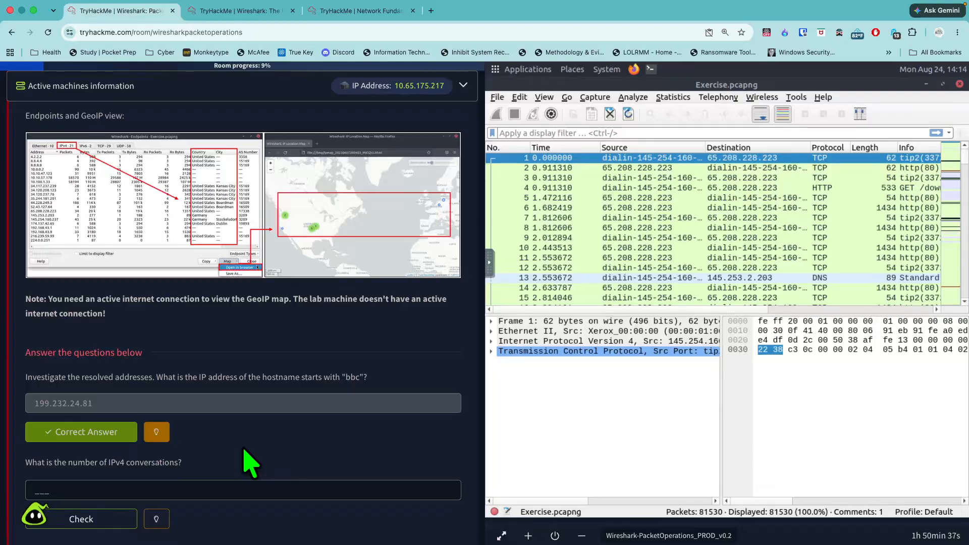
{"action": "scroll", "coordinate": [245, 461], "scroll_direction": "down", "scroll_amount": 5}
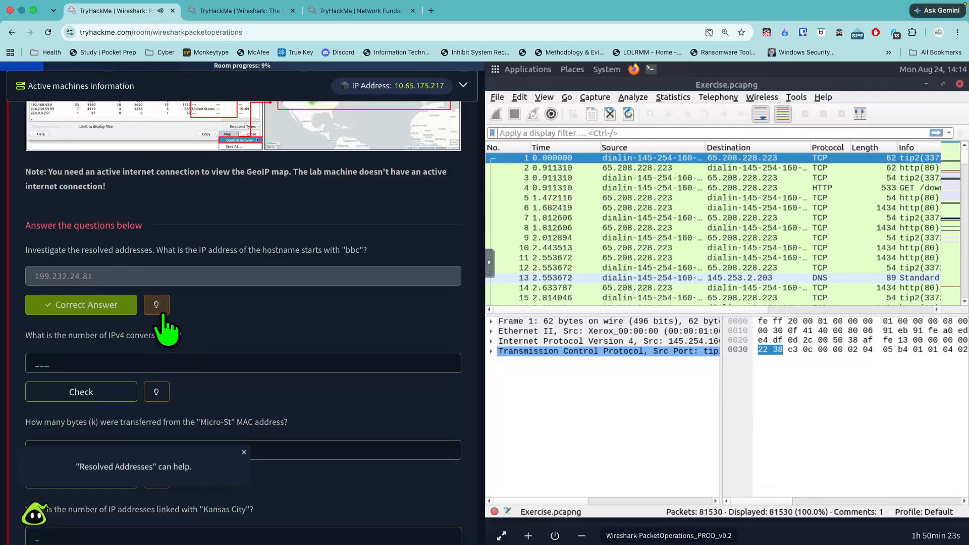
{"action": "left_click", "coordinate": [244, 451]}
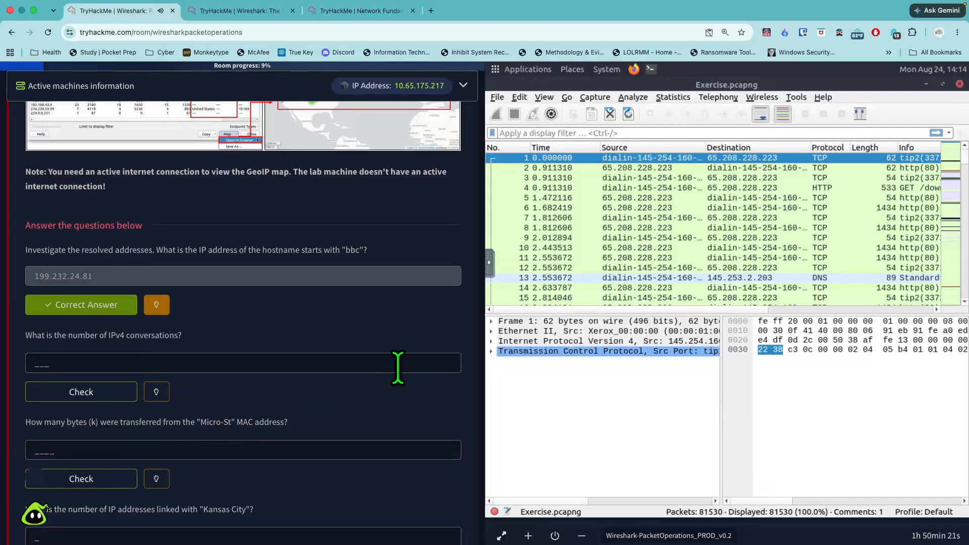
- Search the resolved addresses of Exercise.pcapng for "bbc" and close the Resolved Addresses window
{"action": "left_click", "coordinate": [668, 99]}
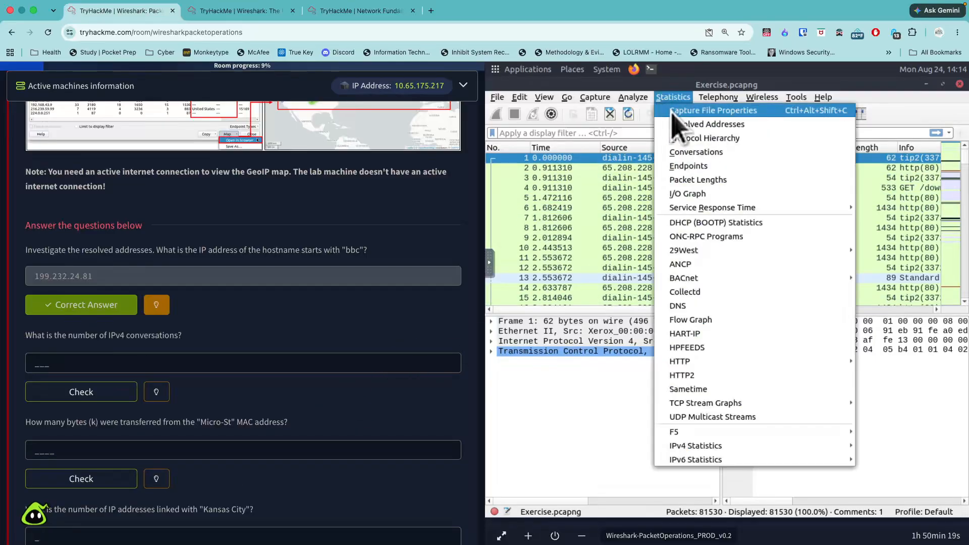
{"action": "left_click", "coordinate": [687, 126]}
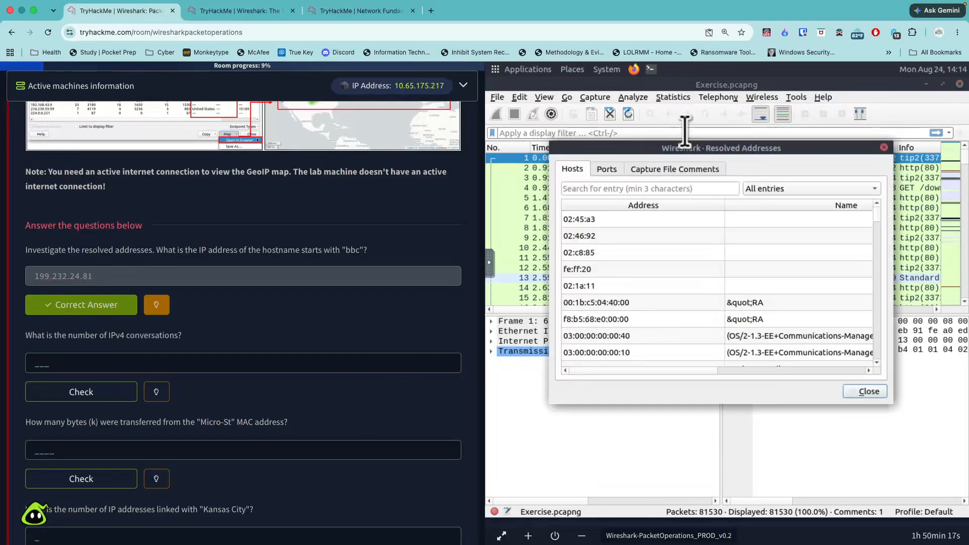
{"action": "type", "text": "bbc"}
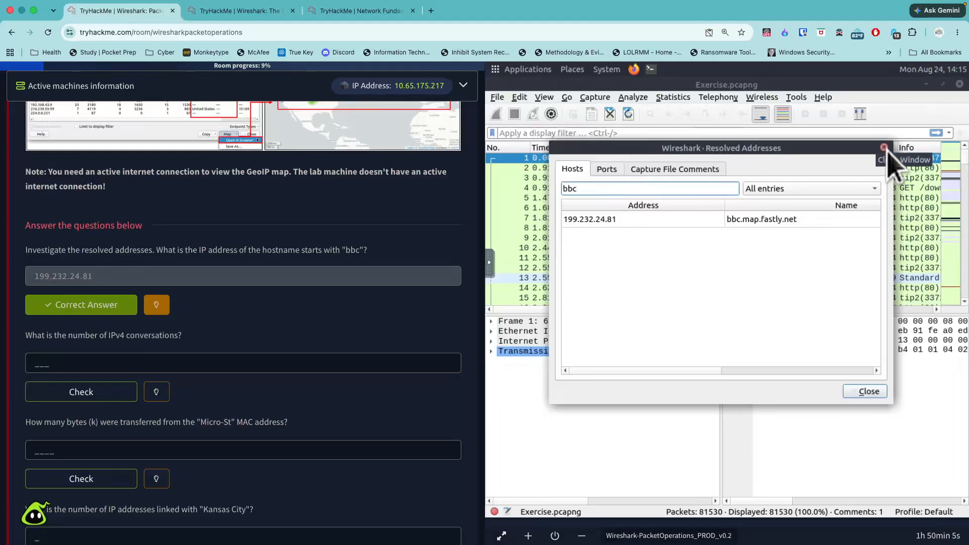
{"action": "left_click", "coordinate": [867, 392]}
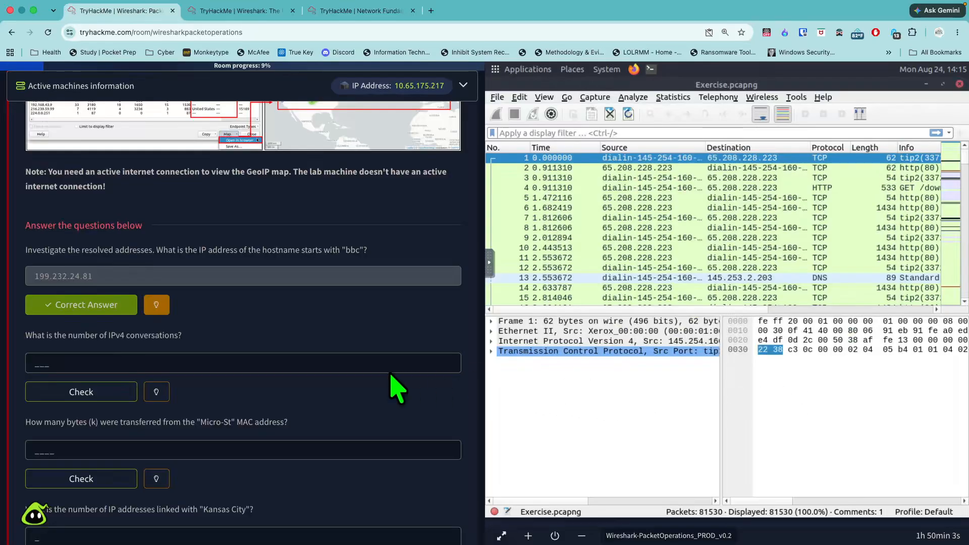
- Check the hint for the IPv4 conversations question and display the IPv4 conversations of Exercise.pcapng
{"action": "scroll", "coordinate": [281, 393], "scroll_direction": "down", "scroll_amount": 3}
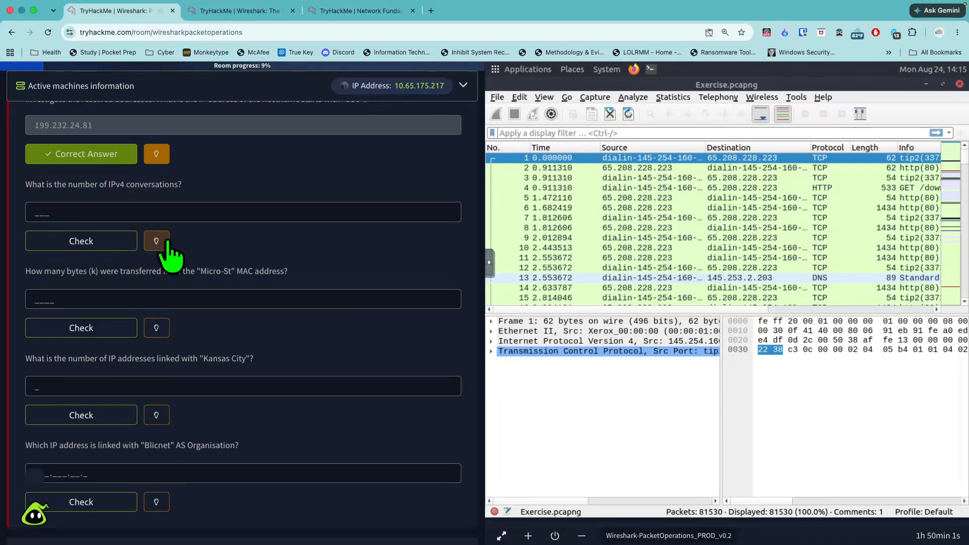
{"action": "left_click", "coordinate": [161, 242]}
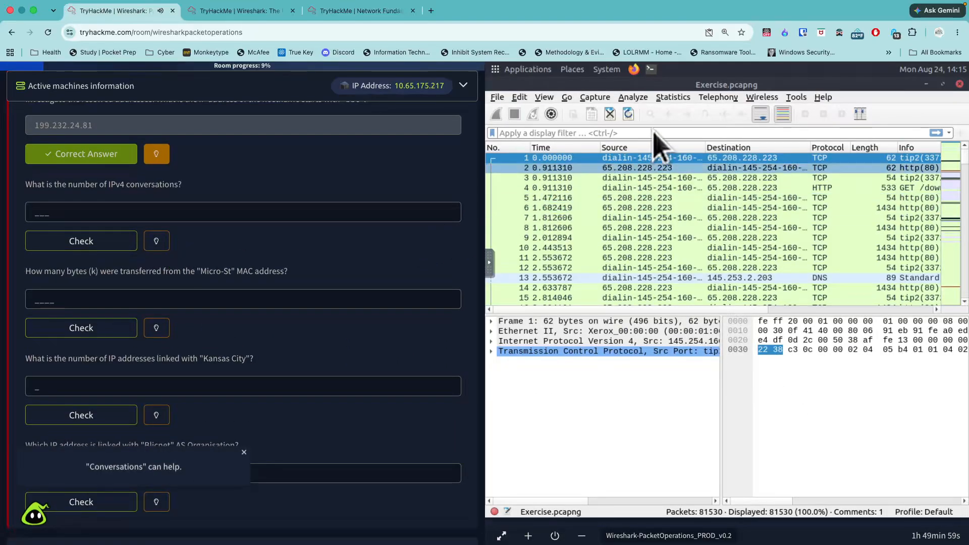
{"action": "left_click", "coordinate": [673, 97]}
{"action": "left_click", "coordinate": [699, 151]}
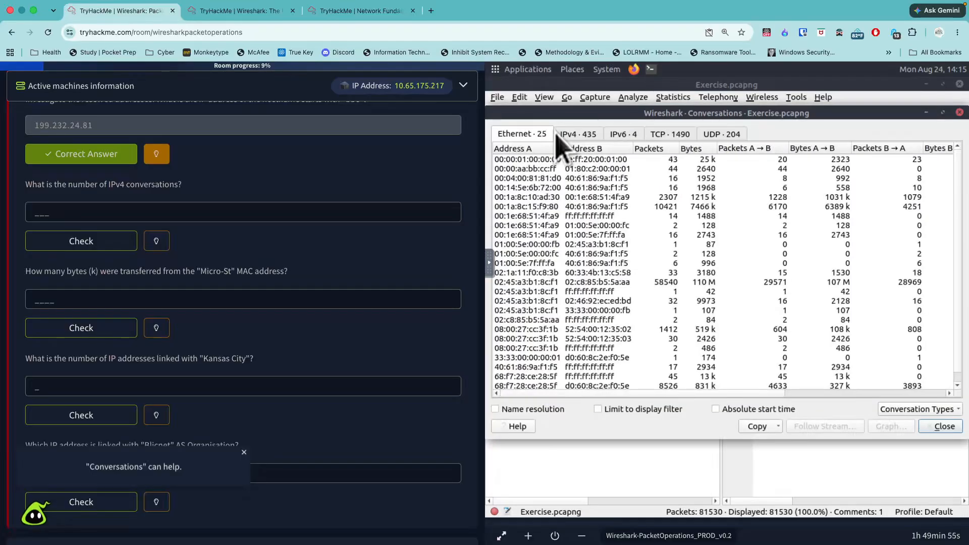
{"action": "left_click", "coordinate": [559, 137]}
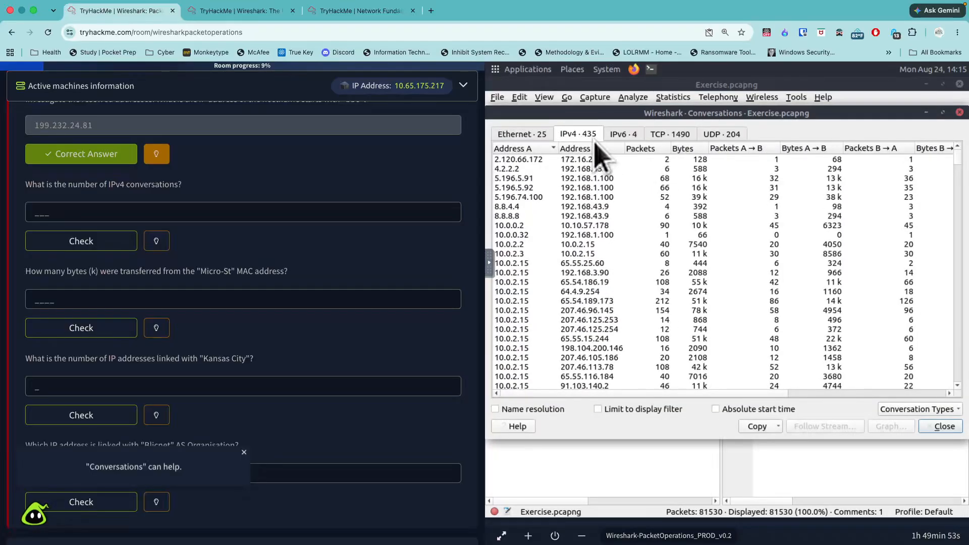
- Submit 435 as the answer to the question on the number of IPv4 conversations
{"action": "left_click", "coordinate": [331, 211]}
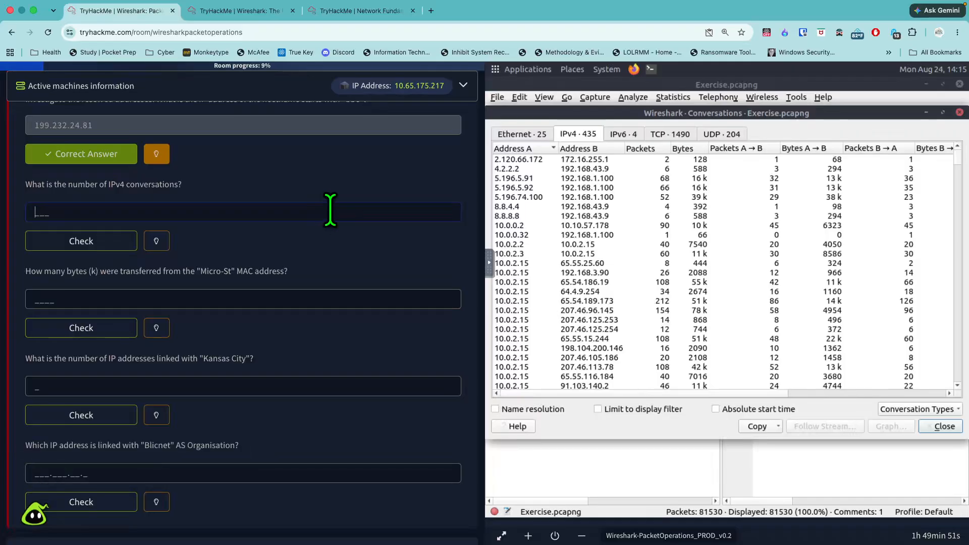
{"action": "type", "text": "435"}
{"action": "key", "text": "Return"}
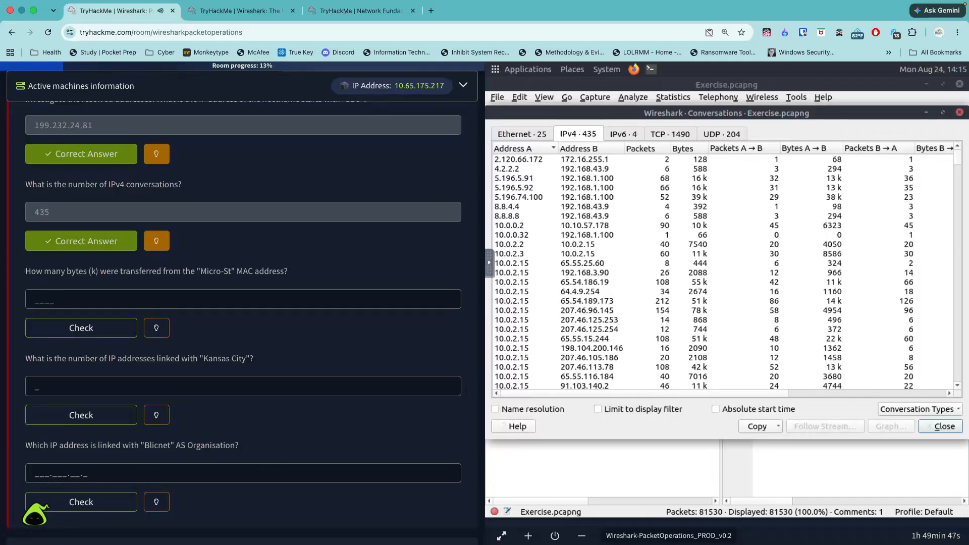
- Check the hint for the "Micro-St" question and display the Ethernet endpoints with Name resolution turned on
{"action": "scroll", "coordinate": [266, 293], "scroll_direction": "down", "scroll_amount": 2}
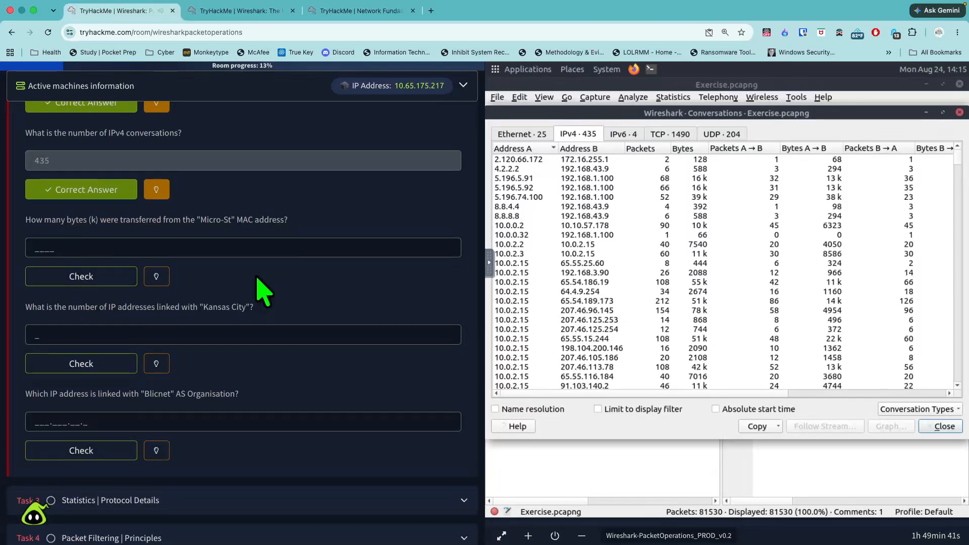
{"action": "left_click", "coordinate": [168, 282]}
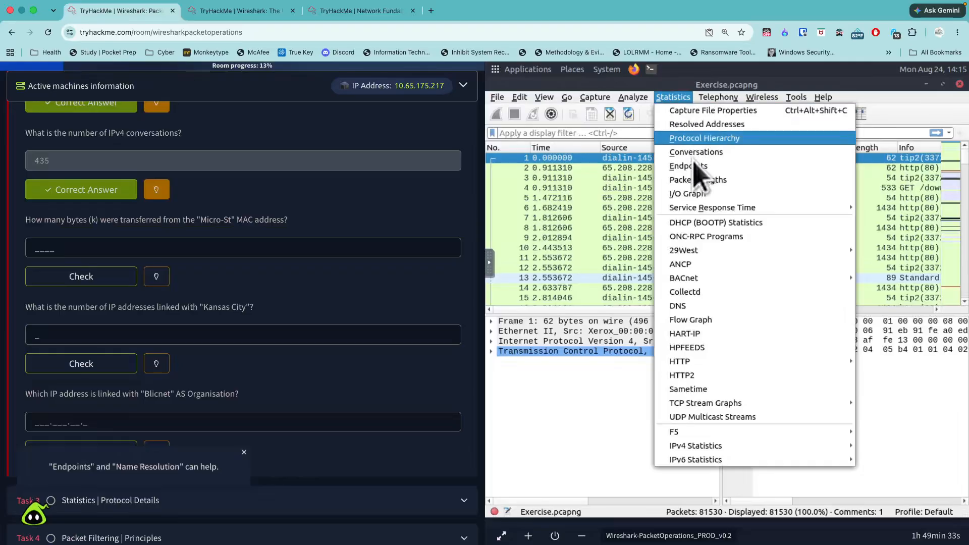
{"action": "left_click", "coordinate": [693, 166]}
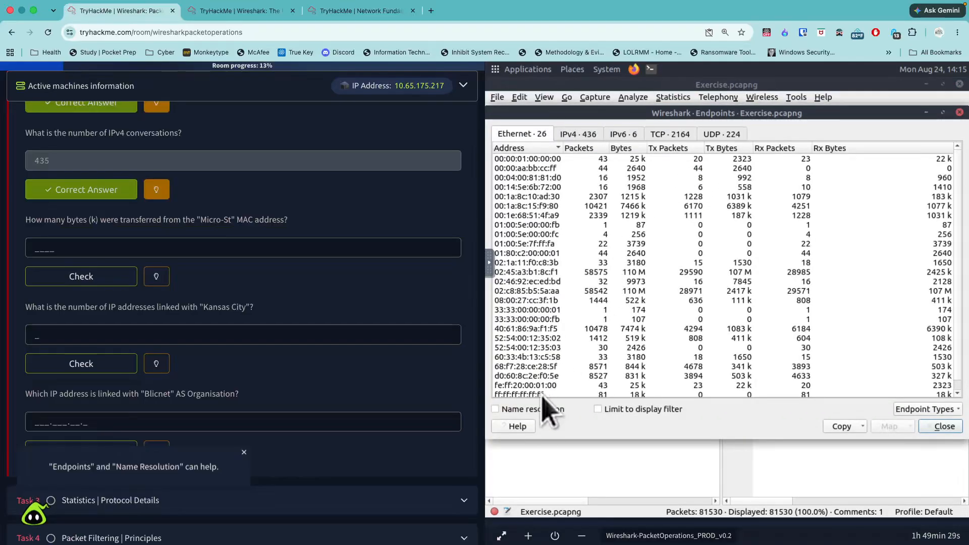
{"action": "left_click", "coordinate": [546, 410]}
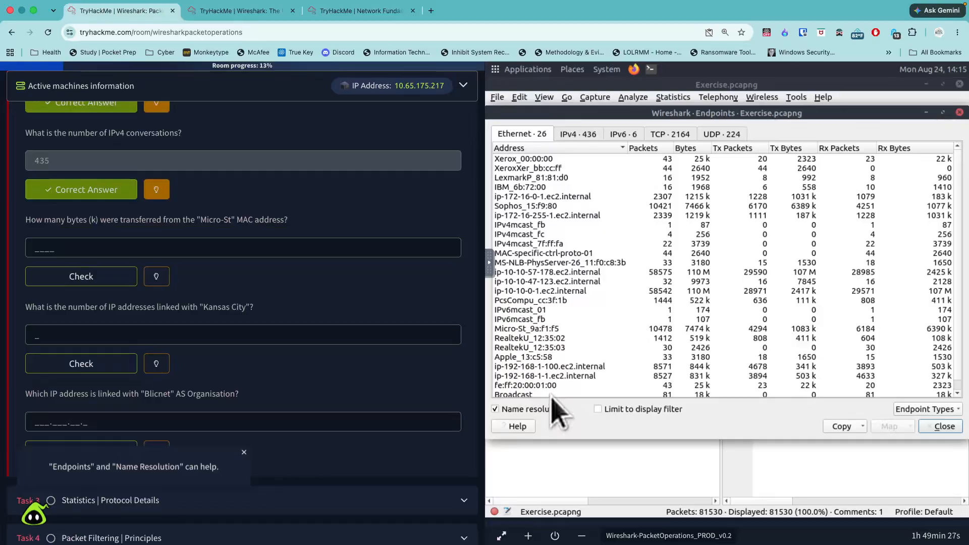
- Locate the Micro-St endpoint and submit 7474 as the number of kilobytes transferred from its MAC address
{"action": "scroll", "coordinate": [560, 342], "scroll_direction": "down", "scroll_amount": 1}
{"action": "left_click", "coordinate": [539, 321]}
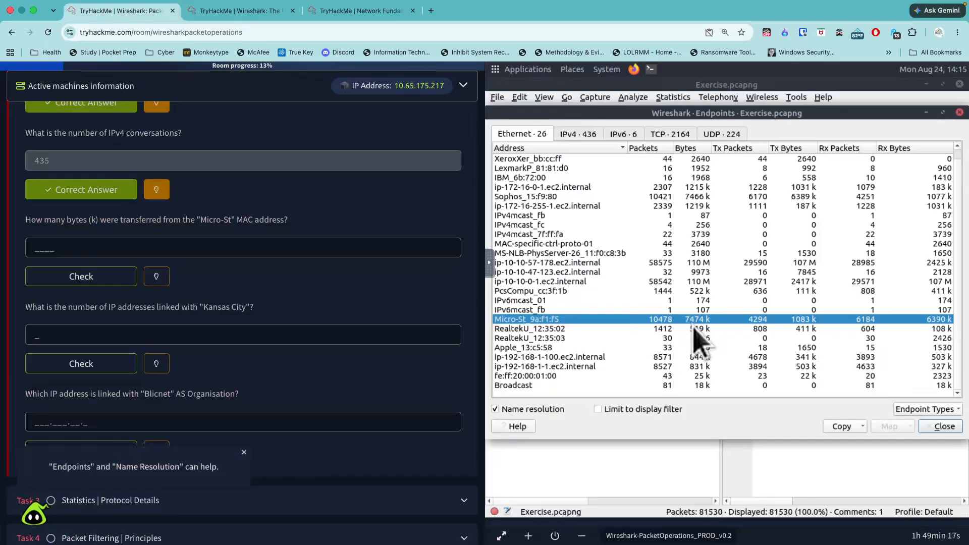
{"action": "left_click", "coordinate": [335, 245]}
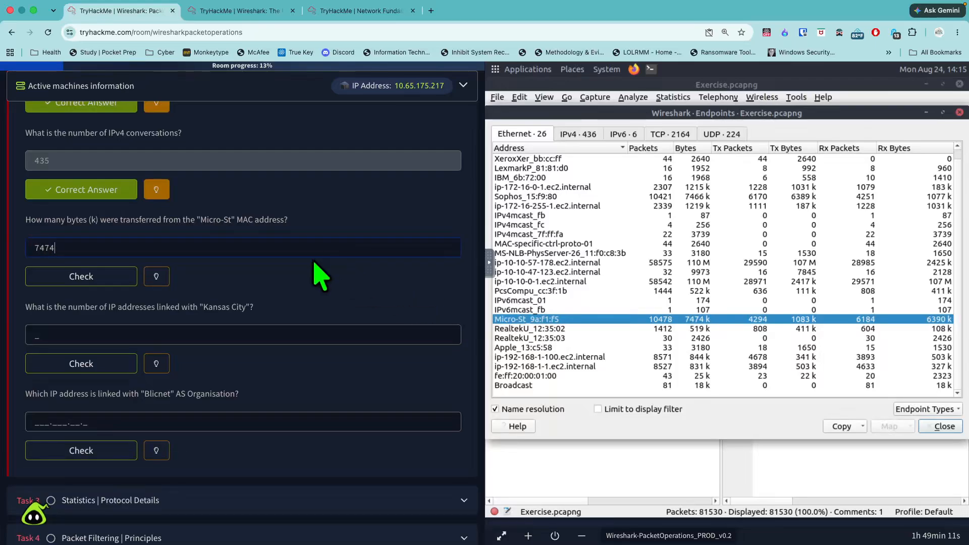
{"action": "key", "text": "Return"}
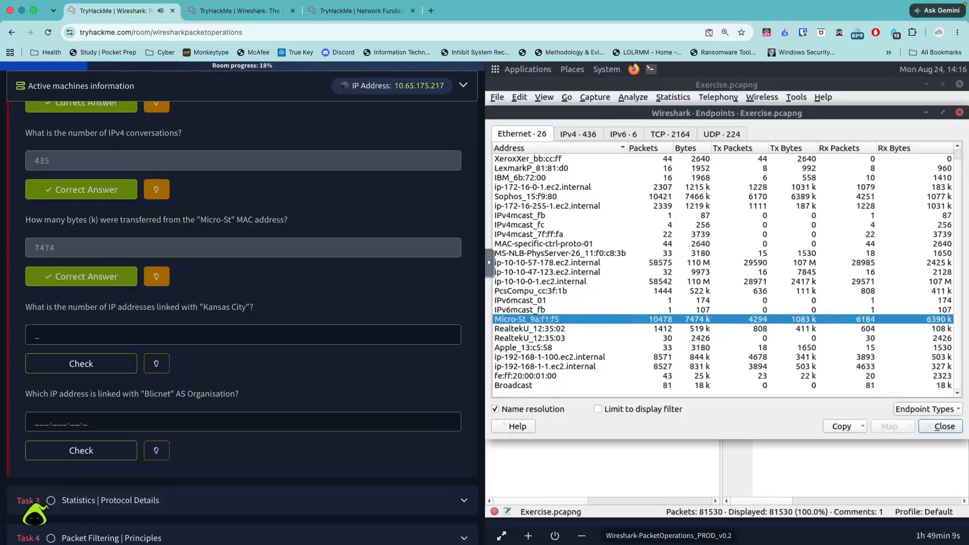
- Increase the browser's page zoom to 125%
{"action": "left_click", "coordinate": [958, 32]}
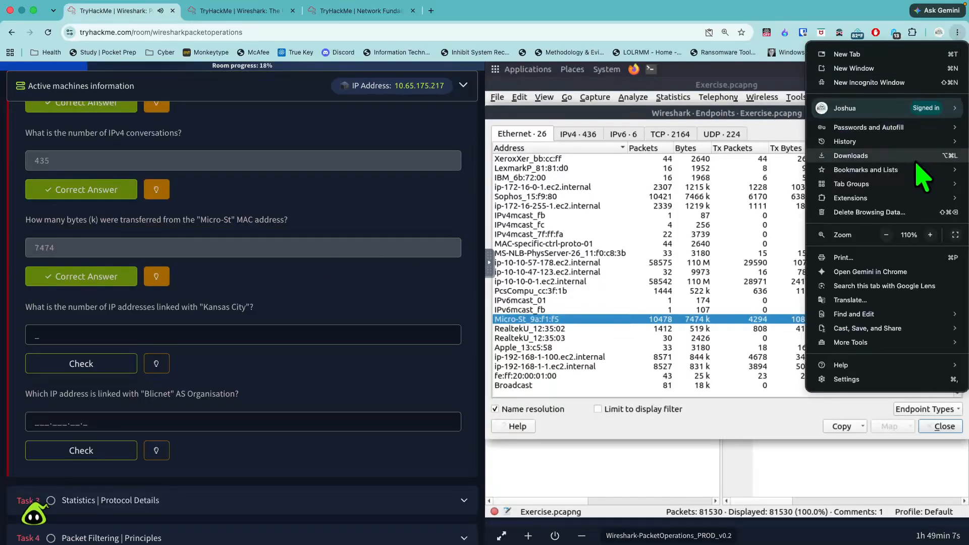
{"action": "left_click", "coordinate": [931, 235]}
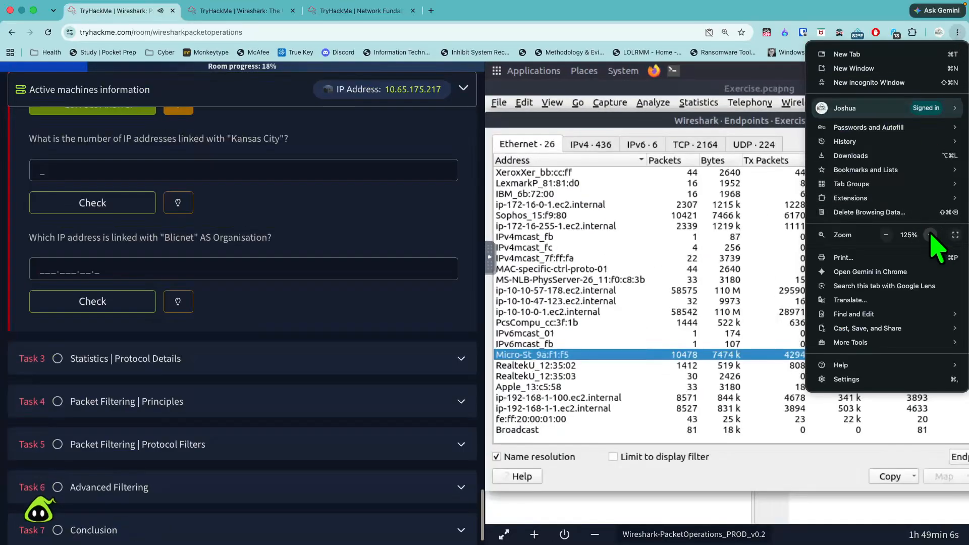
{"action": "left_click", "coordinate": [652, 398]}
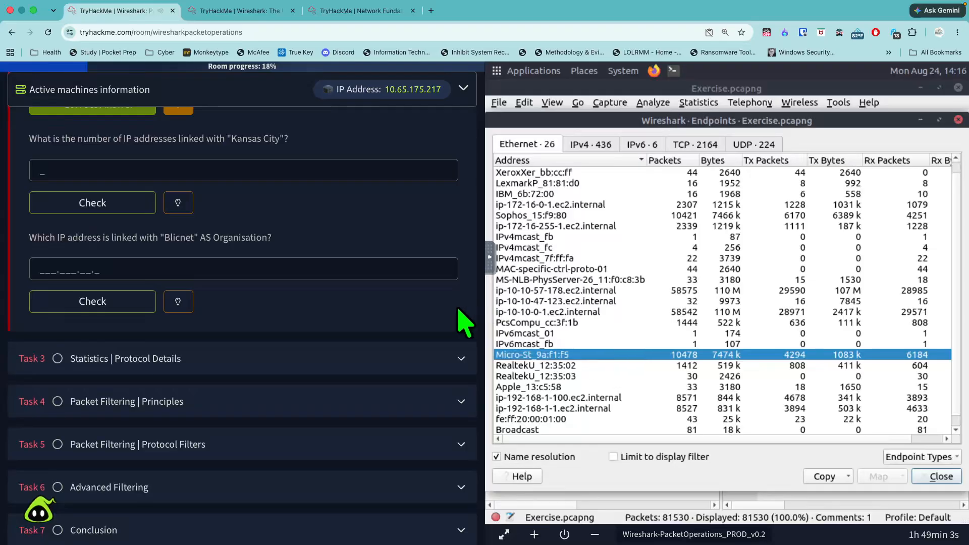
- Check the hint for the "Kansas City" question and display the endpoints in a new window with Name resolution turned on
{"action": "scroll", "coordinate": [375, 273], "scroll_direction": "up", "scroll_amount": 3}
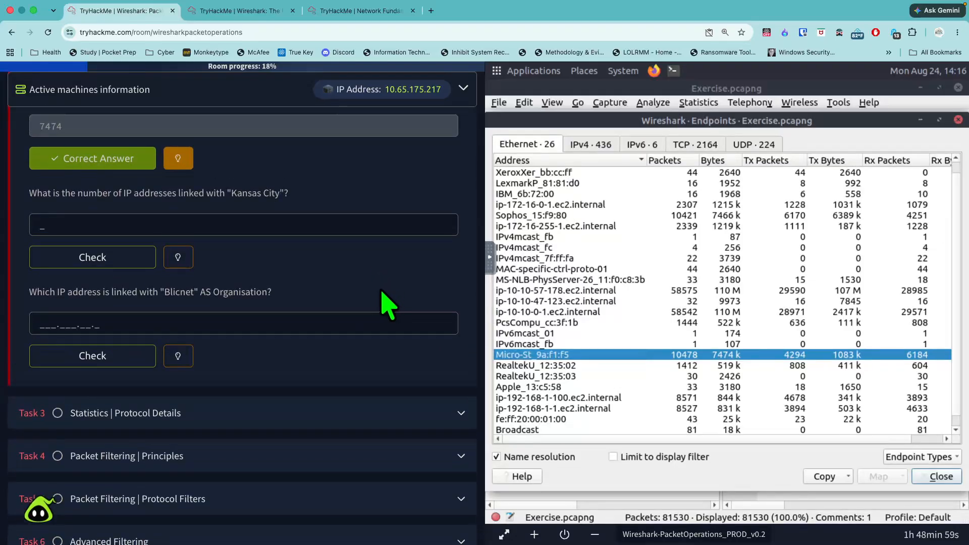
{"action": "left_click", "coordinate": [179, 258]}
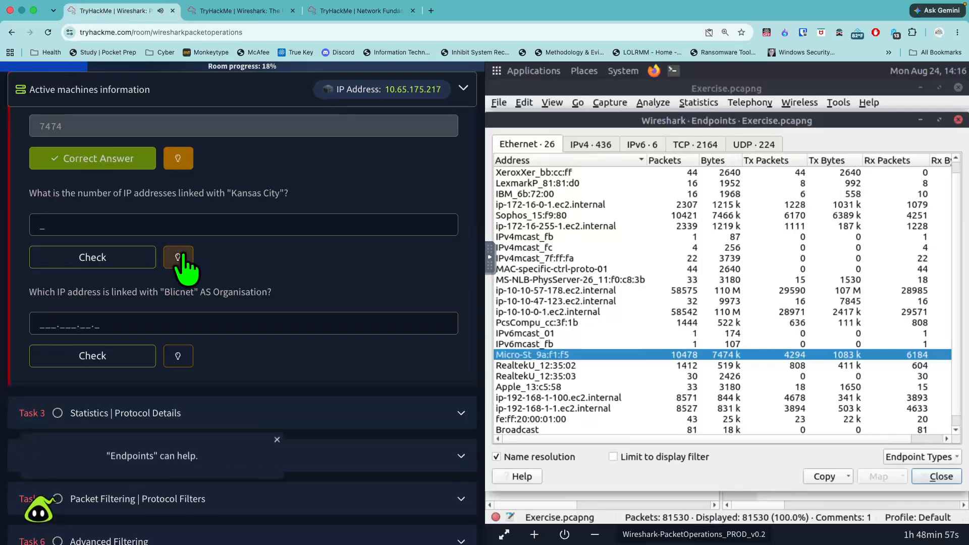
{"action": "left_click", "coordinate": [703, 103]}
{"action": "left_click", "coordinate": [720, 177]}
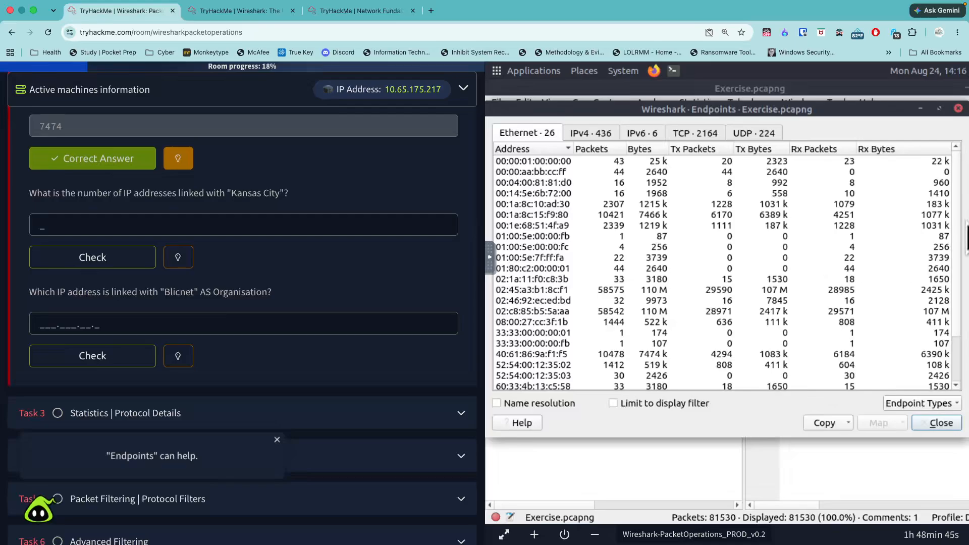
{"action": "left_click_drag", "start_coordinate": [959, 309], "coordinate": [959, 378]}
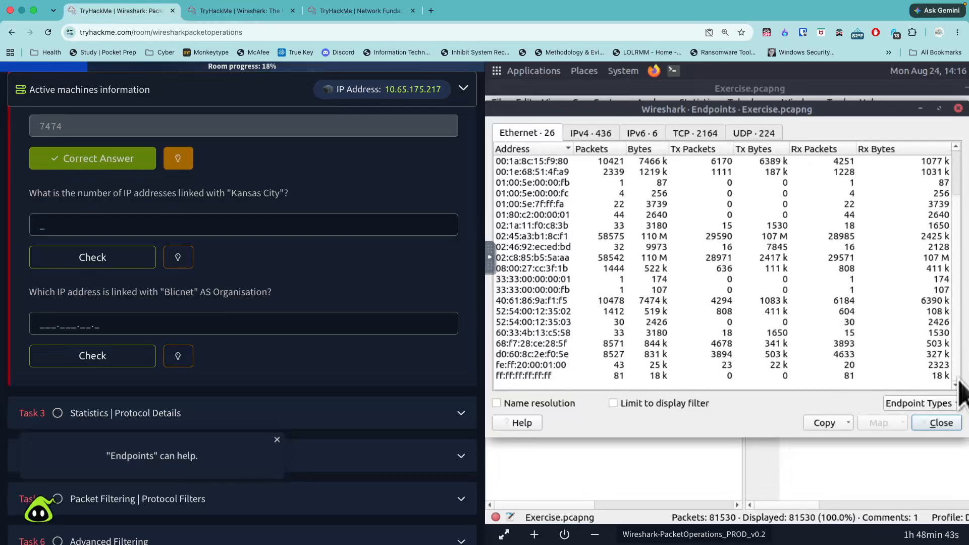
{"action": "left_click", "coordinate": [497, 403]}
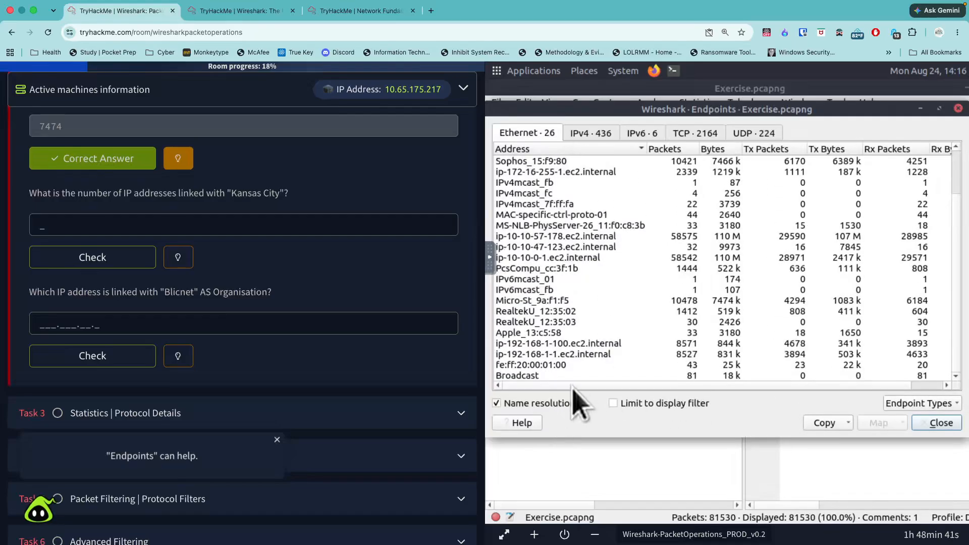
- Look through the Ethernet, TCP, UDP, IPv6 and IPv4 endpoint lists for location columns
{"action": "left_click_drag", "start_coordinate": [580, 386], "coordinate": [695, 386]}
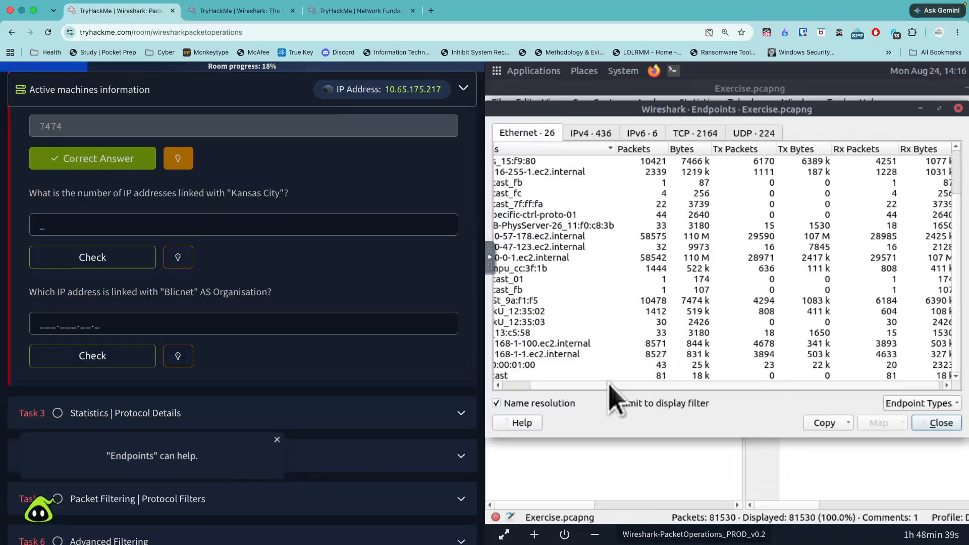
{"action": "left_click", "coordinate": [695, 133]}
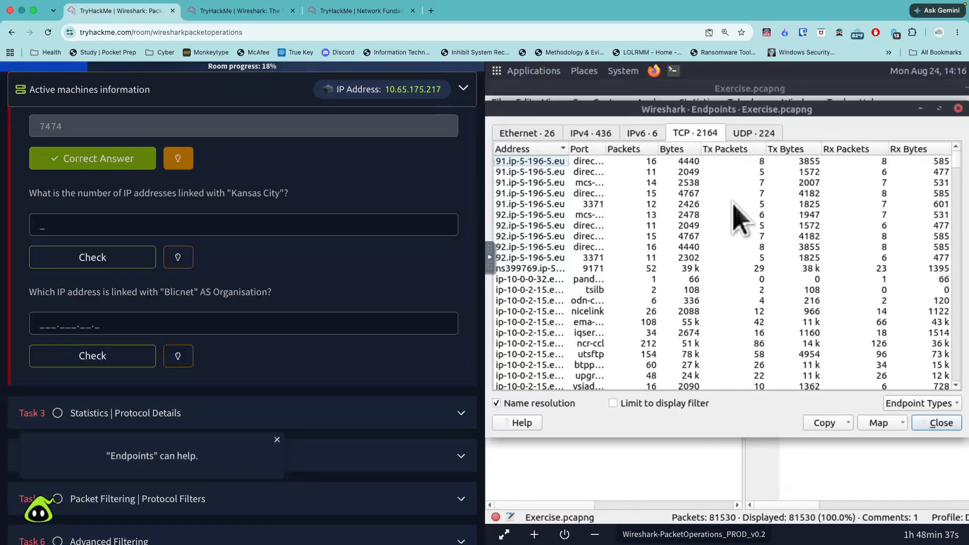
{"action": "mouse_move", "coordinate": [956, 163]}
{"action": "left_mouse_down"}
{"action": "mouse_move", "coordinate": [958, 186]}
{"action": "mouse_move", "coordinate": [958, 159]}
{"action": "left_mouse_up"}
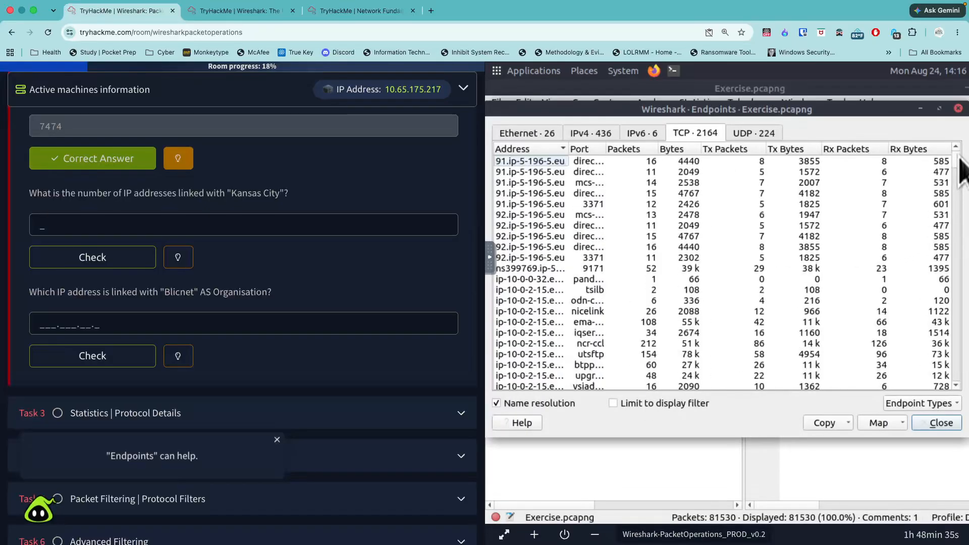
{"action": "left_click", "coordinate": [754, 134]}
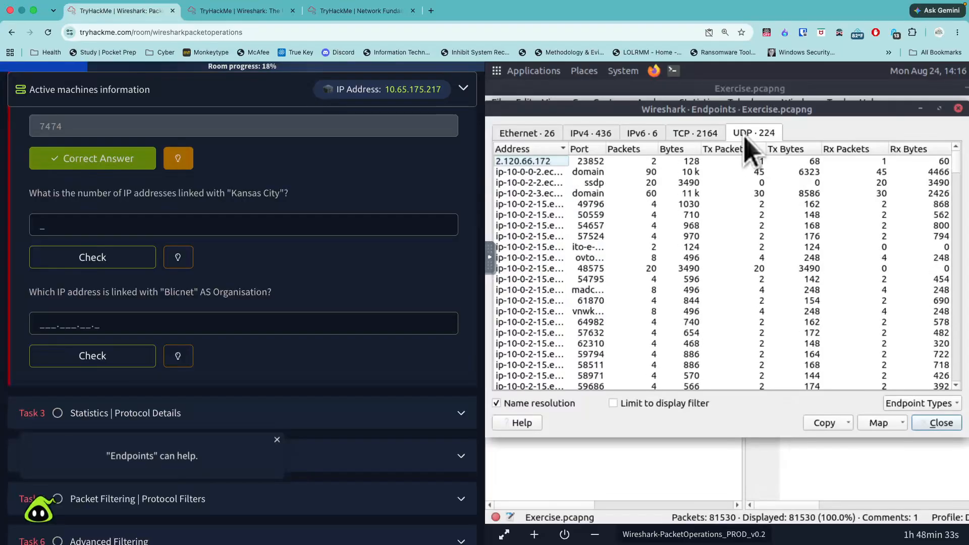
{"action": "left_click", "coordinate": [635, 134]}
{"action": "left_click", "coordinate": [596, 134]}
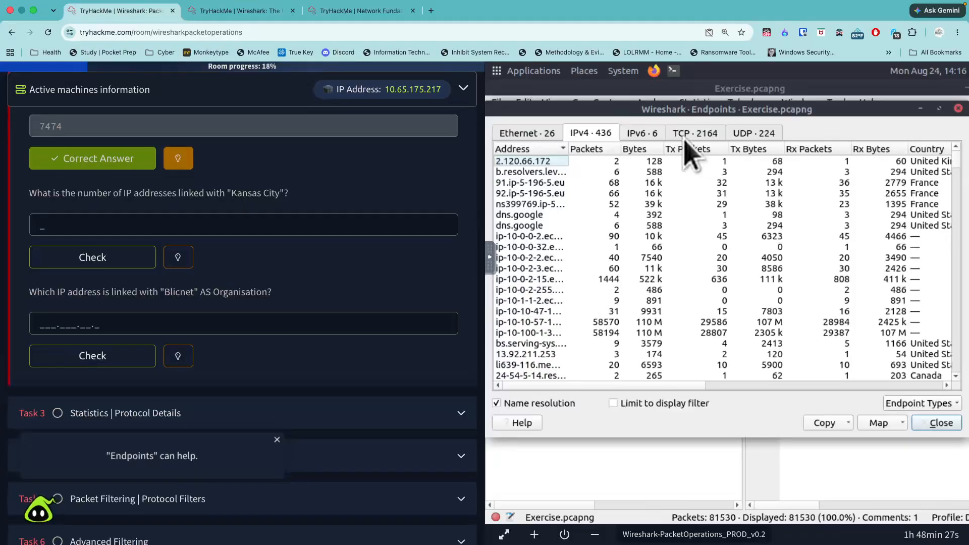
{"action": "left_click", "coordinate": [637, 137]}
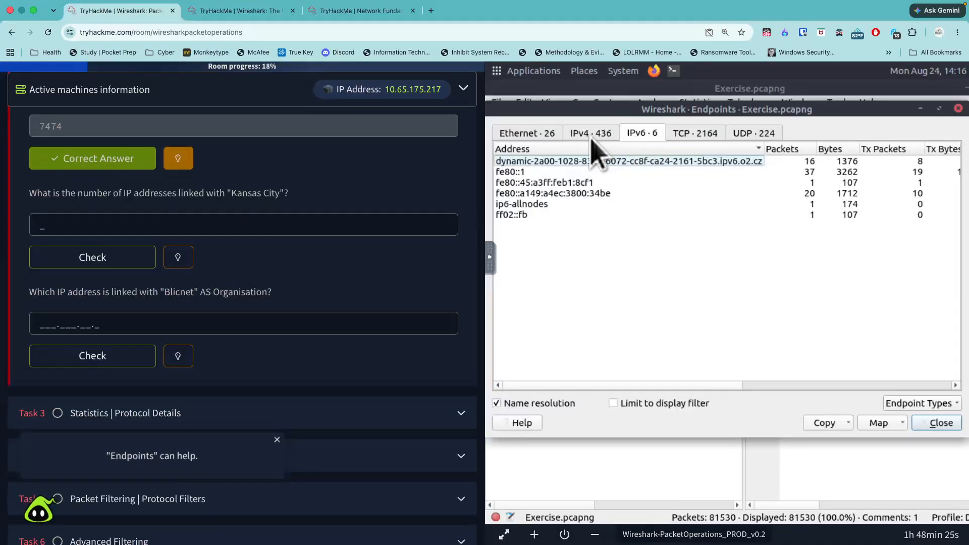
{"action": "left_click_drag", "start_coordinate": [712, 386], "coordinate": [671, 368]}
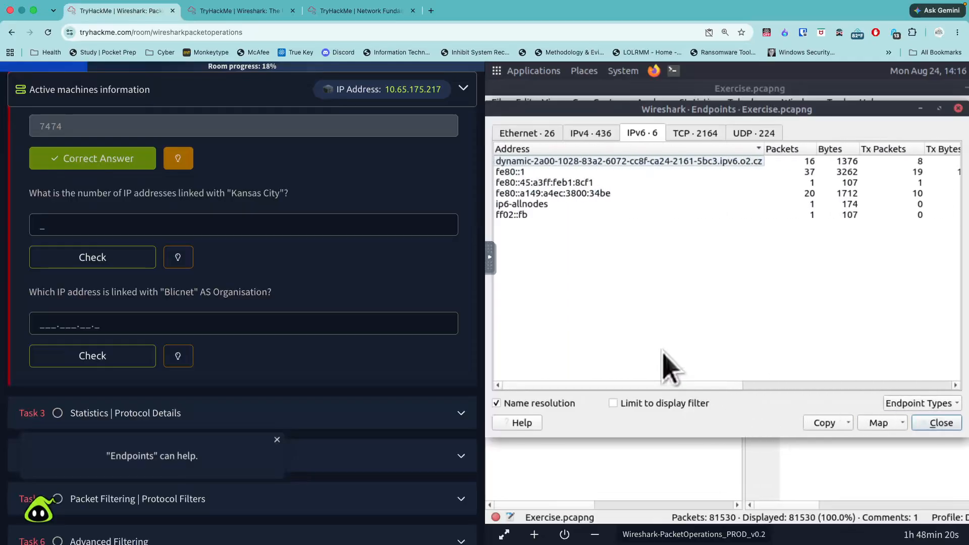
{"action": "left_click", "coordinate": [593, 132]}
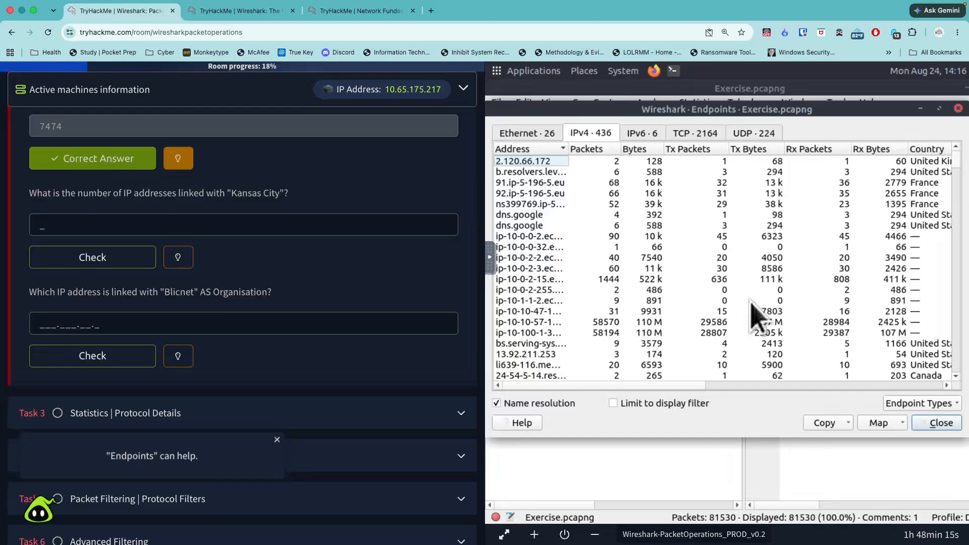
- Look through the country, city and AS organization columns of the IPv4 endpoint list
{"action": "left_click_drag", "start_coordinate": [661, 386], "coordinate": [842, 385]}
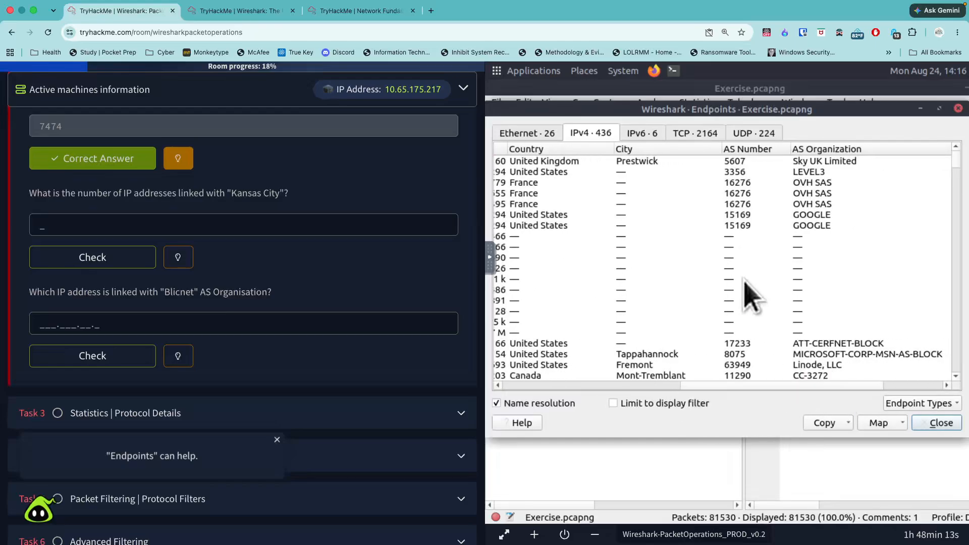
{"action": "left_click_drag", "start_coordinate": [959, 163], "coordinate": [964, 385]}
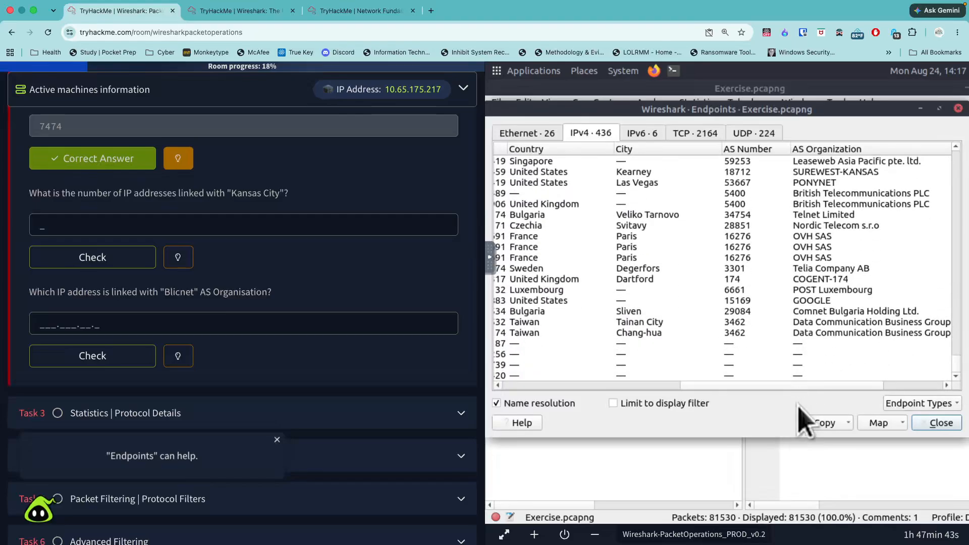
{"action": "left_click_drag", "start_coordinate": [828, 386], "coordinate": [556, 393]}
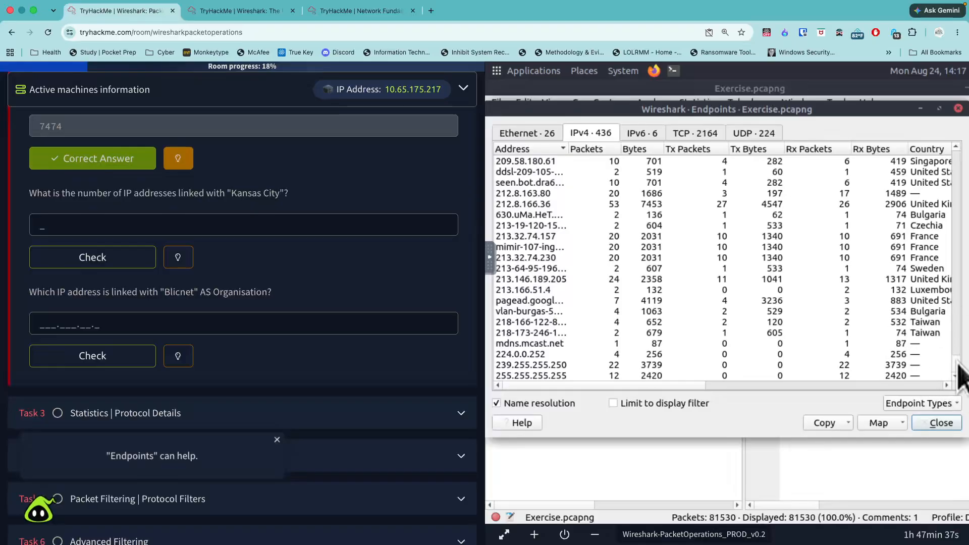
{"action": "left_click_drag", "start_coordinate": [699, 386], "coordinate": [783, 387]}
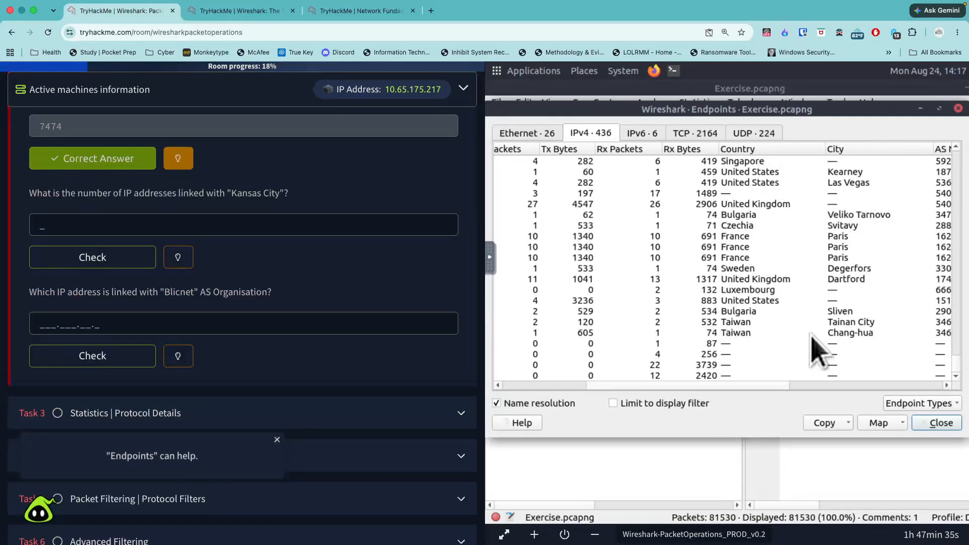
- Sort the IPv4 endpoints by country in descending order and locate the Kansas City rows among the United States entries
{"action": "left_click", "coordinate": [752, 156]}
{"action": "left_click", "coordinate": [752, 155]}
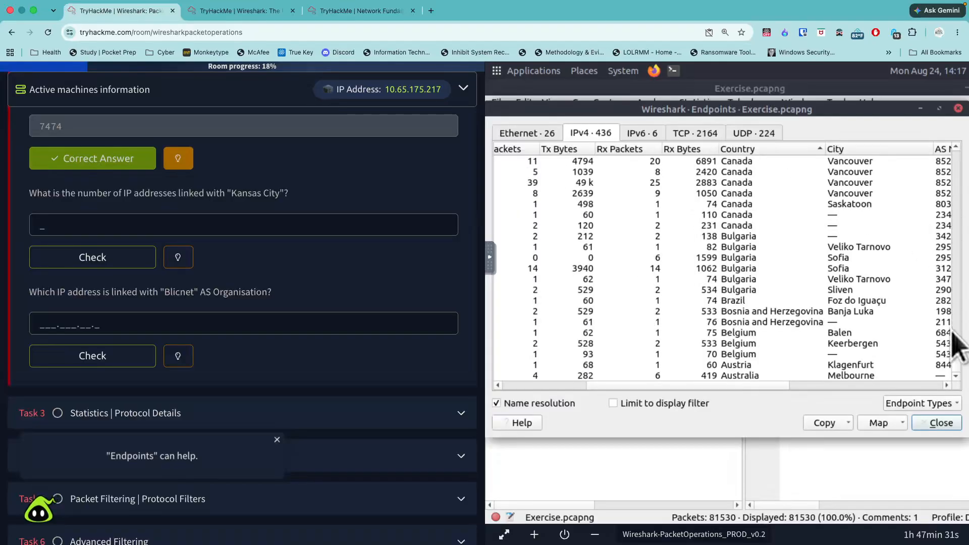
{"action": "left_click_drag", "start_coordinate": [959, 376], "coordinate": [957, 183]}
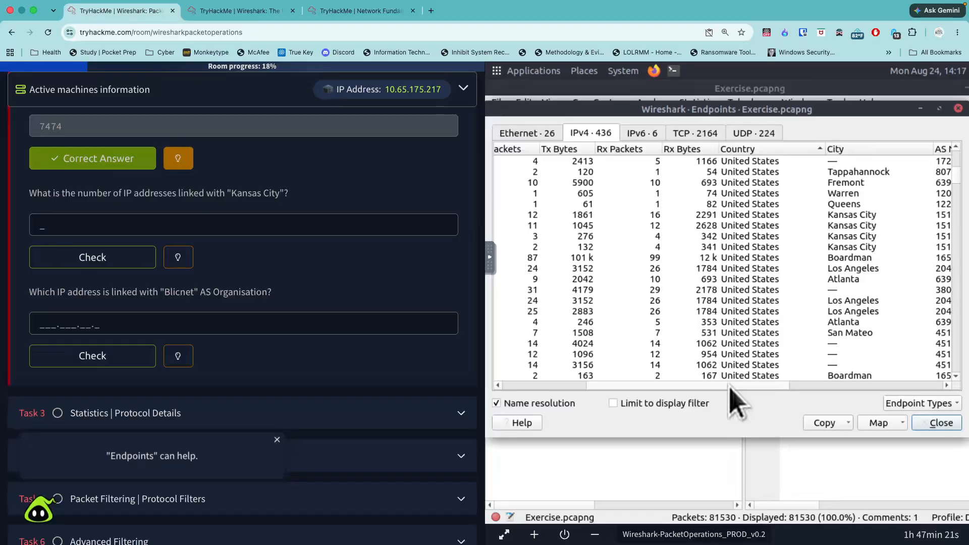
{"action": "mouse_move", "coordinate": [729, 385]}
{"action": "left_mouse_down"}
{"action": "mouse_move", "coordinate": [621, 380]}
{"action": "mouse_move", "coordinate": [723, 382]}
{"action": "left_mouse_up"}
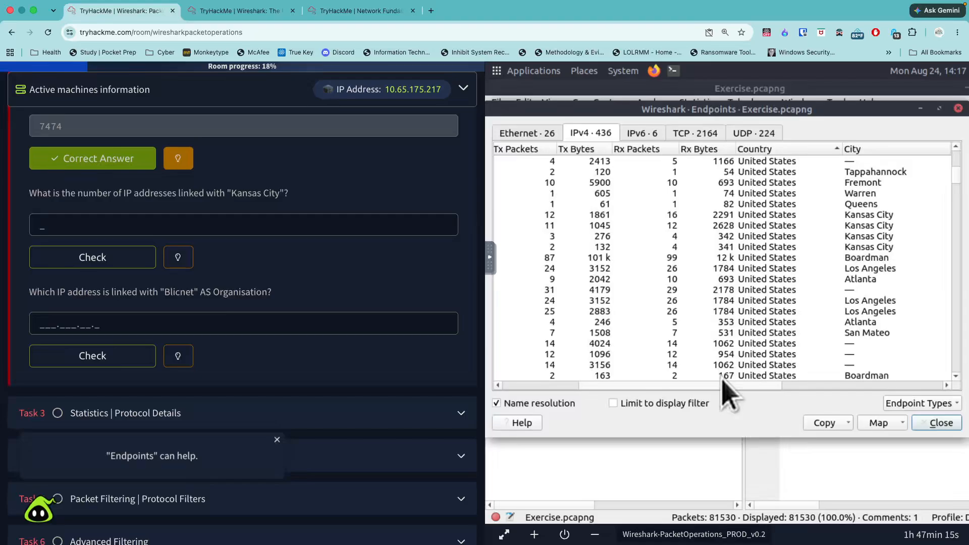
- Count the Kansas City endpoints and submit 4 as the number of IP addresses linked with the city
{"action": "left_click", "coordinate": [867, 248]}
{"action": "key", "text": "Up"}
{"action": "key", "text": "Up"}
{"action": "key", "text": "Up"}
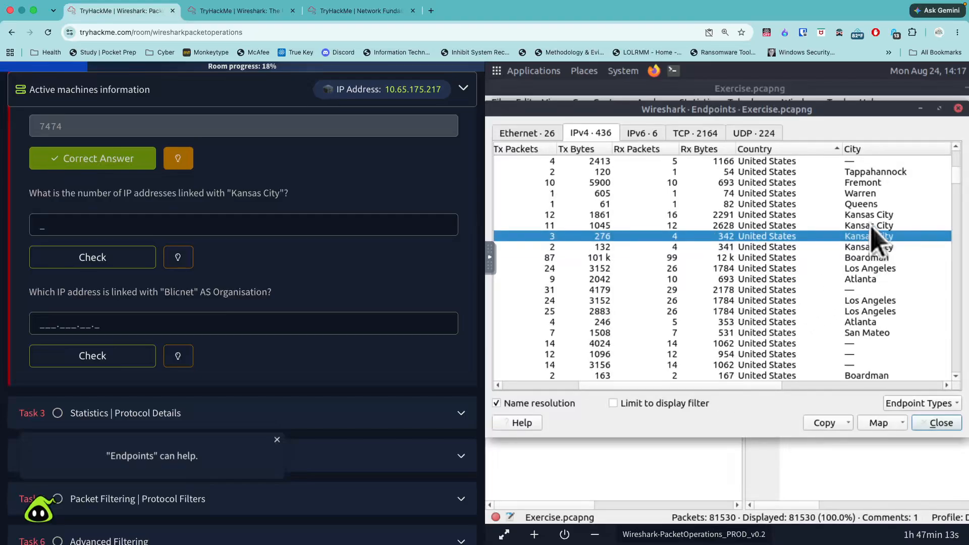
{"action": "left_click_drag", "start_coordinate": [746, 387], "coordinate": [657, 387]}
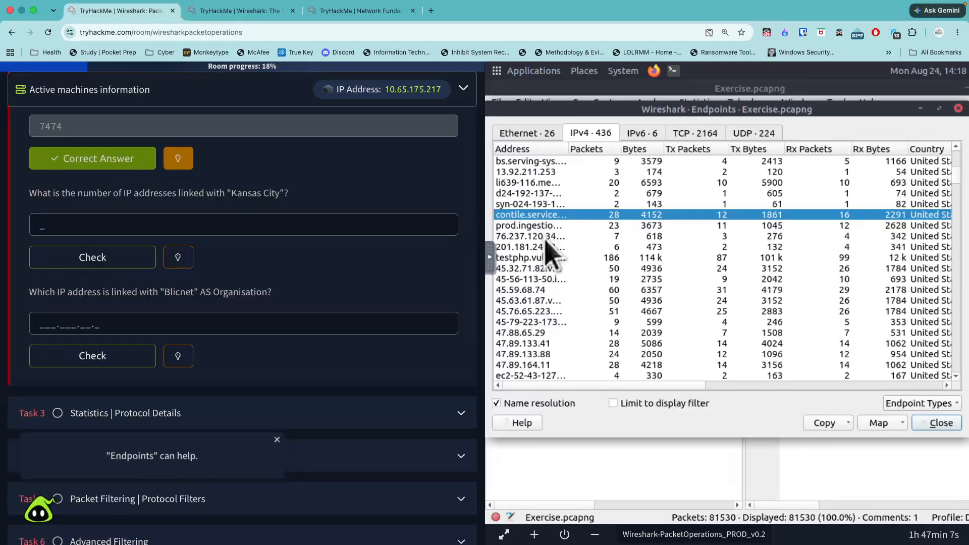
{"action": "left_click", "coordinate": [265, 222]}
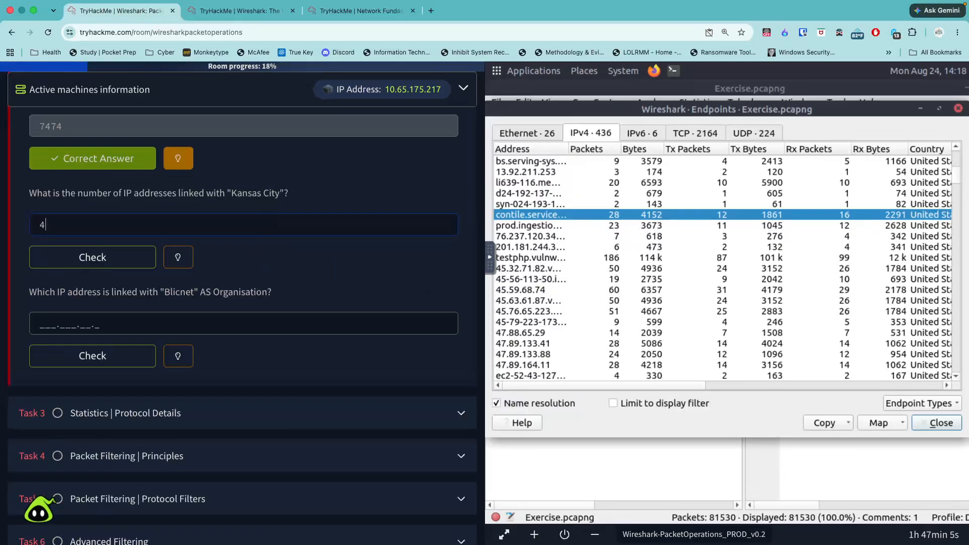
{"action": "left_click", "coordinate": [92, 257]}
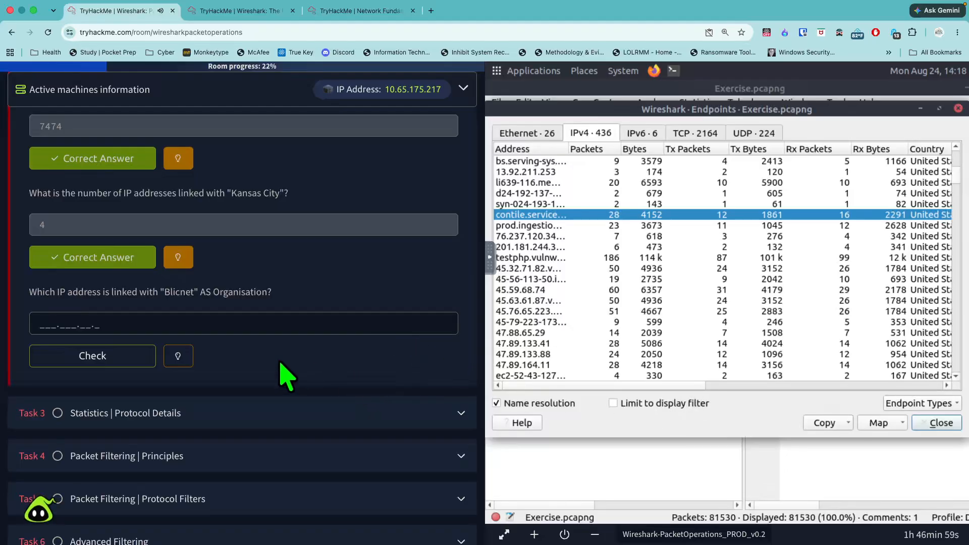
- Check the hint for the "Blicnet" question and select the endpoint whose AS organization is Blicnet d.o.o
{"action": "left_click", "coordinate": [191, 357]}
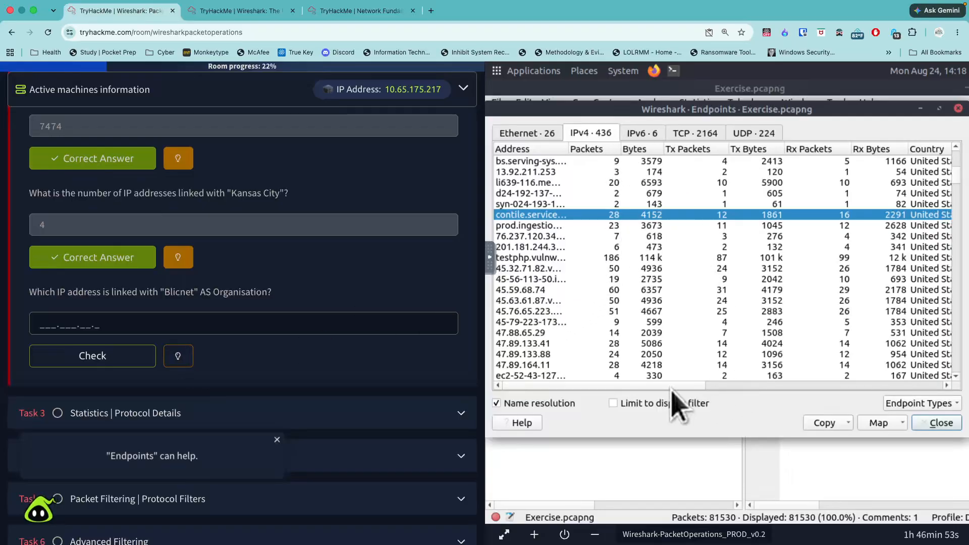
{"action": "left_click_drag", "start_coordinate": [697, 387], "coordinate": [945, 398]}
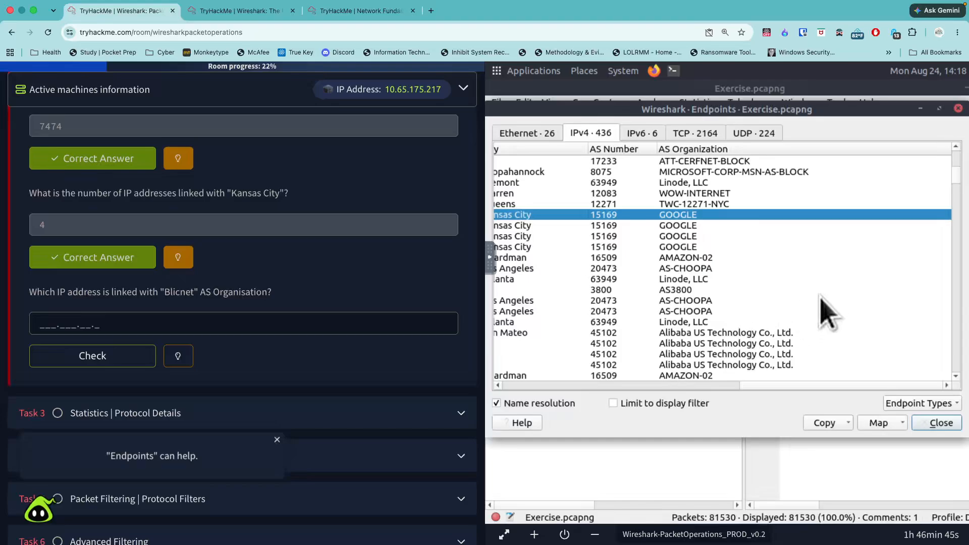
{"action": "scroll", "coordinate": [828, 315], "scroll_direction": "up", "scroll_amount": 1}
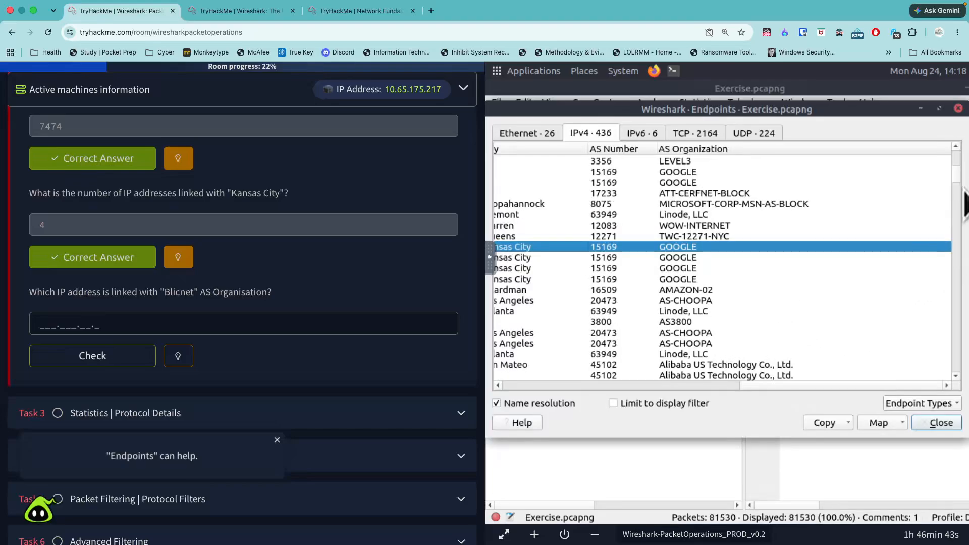
{"action": "scroll", "coordinate": [960, 198], "scroll_direction": "down", "scroll_amount": 5}
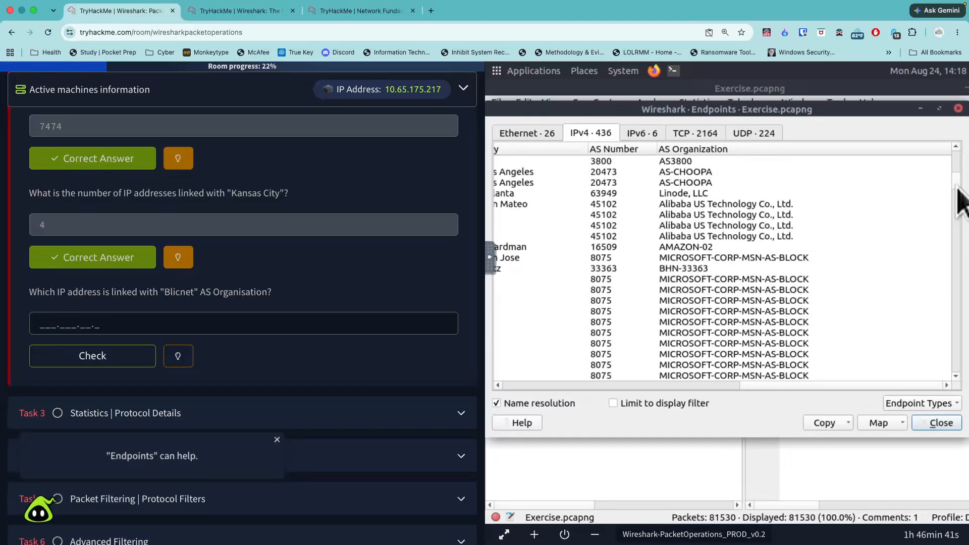
{"action": "left_click_drag", "start_coordinate": [961, 198], "coordinate": [963, 293]}
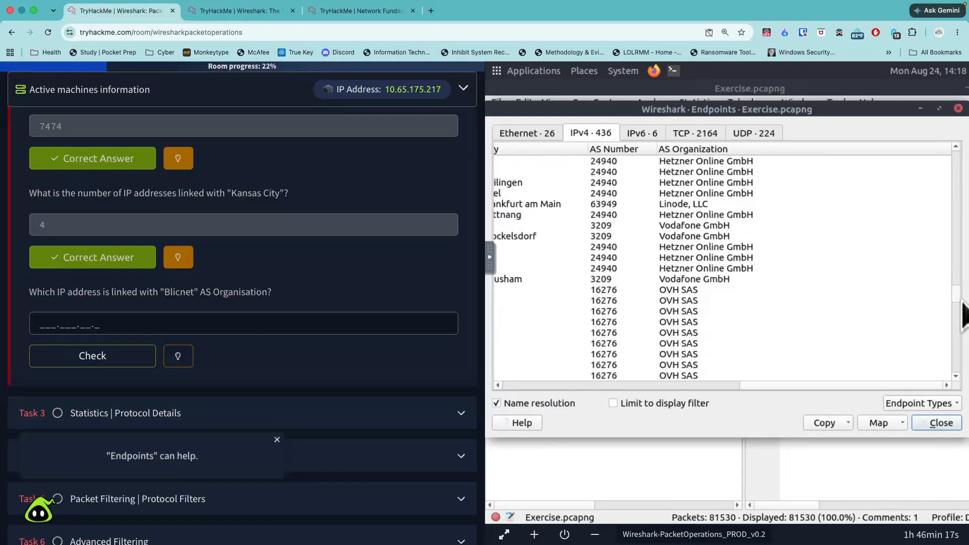
{"action": "left_click_drag", "start_coordinate": [956, 326], "coordinate": [949, 368]}
{"action": "scroll", "coordinate": [952, 384], "scroll_direction": "down", "scroll_amount": 2}
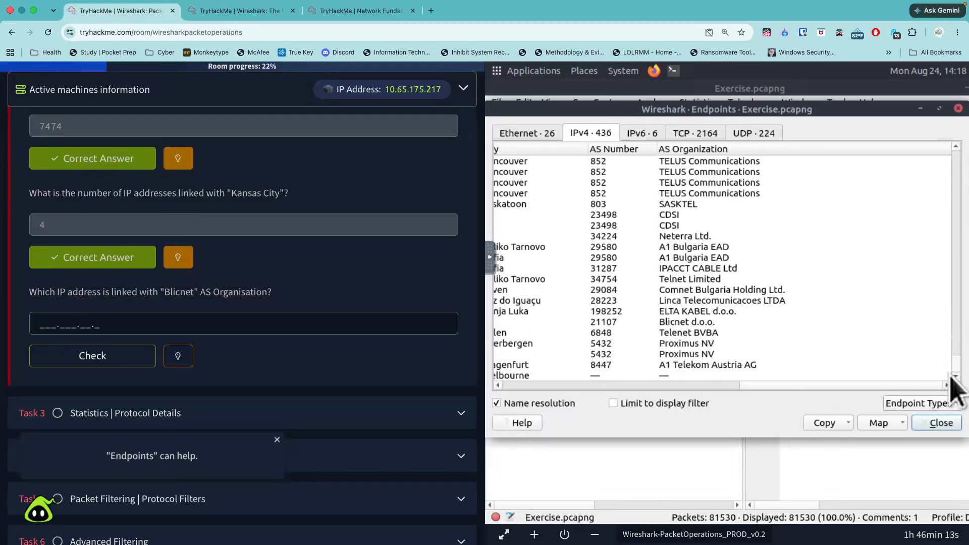
{"action": "left_click", "coordinate": [702, 334]}
{"action": "left_click", "coordinate": [699, 321]}
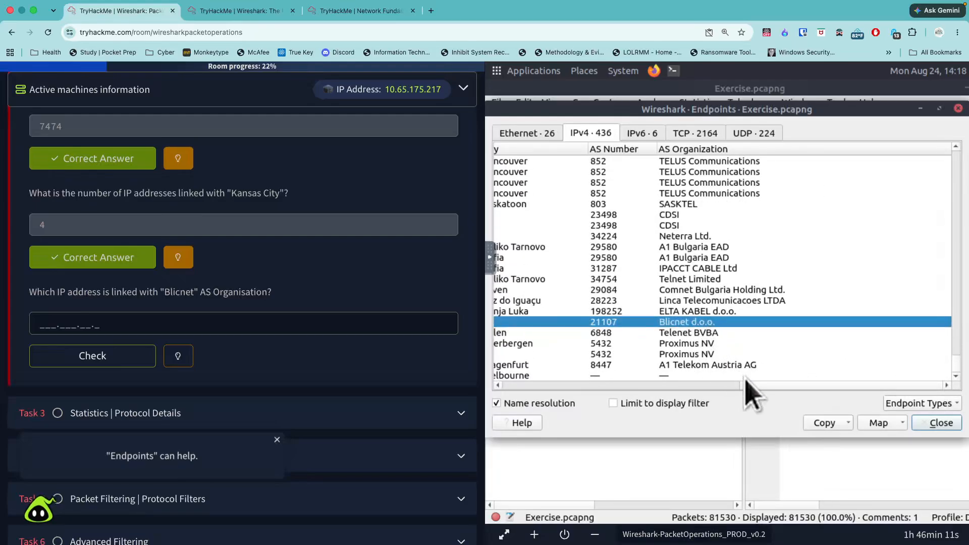
- Turn off Name resolution for the endpoint addresses and submit 188.246.82.7 as the IP address linked with Blicnet
{"action": "scroll", "coordinate": [700, 387], "scroll_direction": "left", "scroll_amount": 5}
{"action": "left_click_drag", "start_coordinate": [701, 387], "coordinate": [520, 389]}
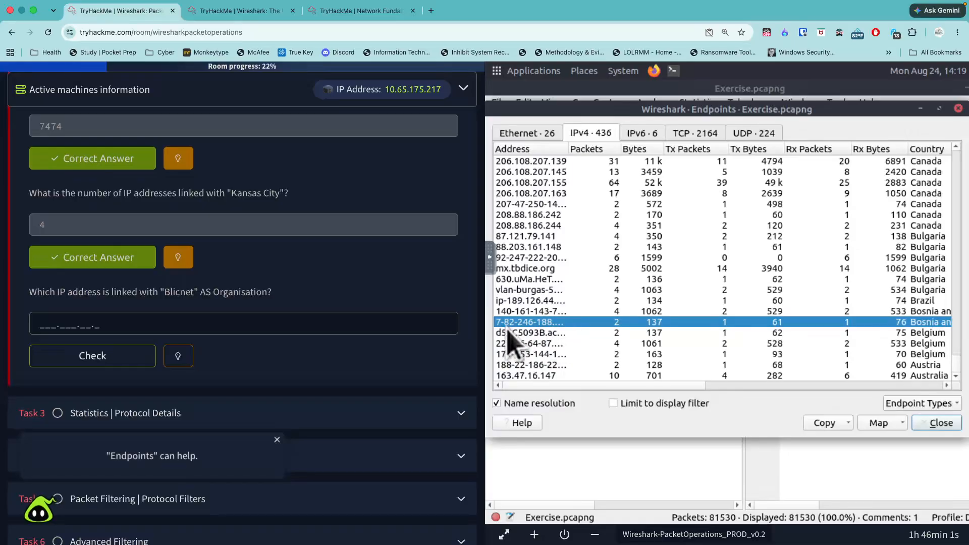
{"action": "left_click", "coordinate": [192, 362]}
{"action": "left_click", "coordinate": [496, 403]}
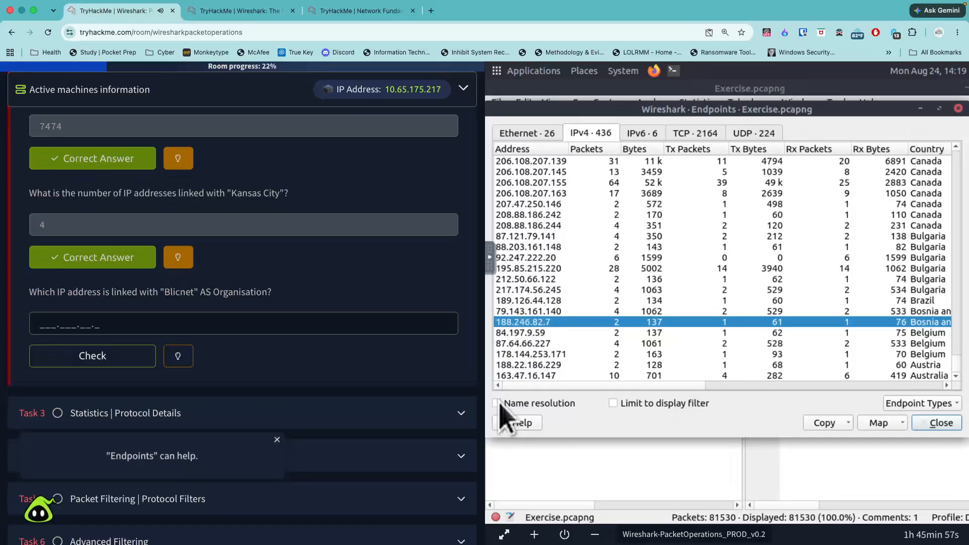
{"action": "left_click", "coordinate": [276, 323]}
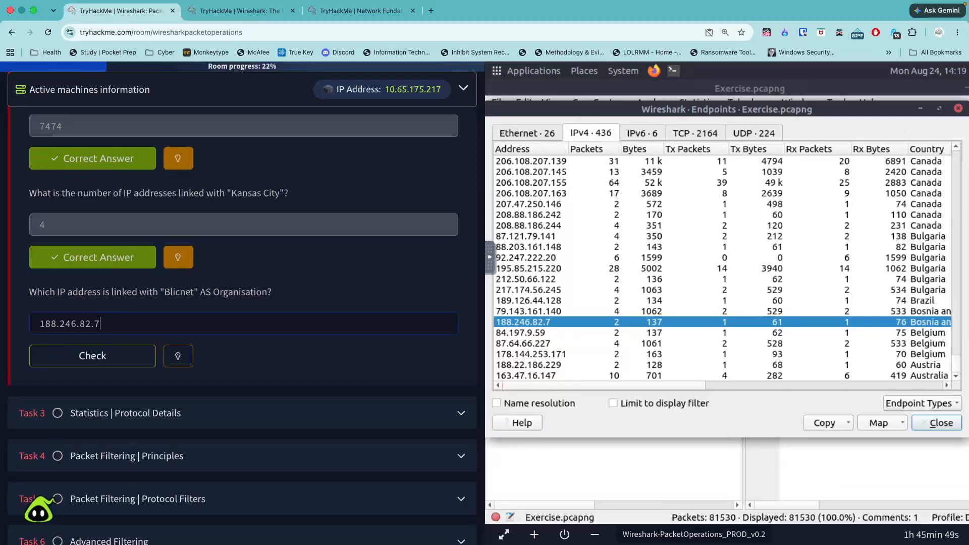
{"action": "key", "text": "Return"}
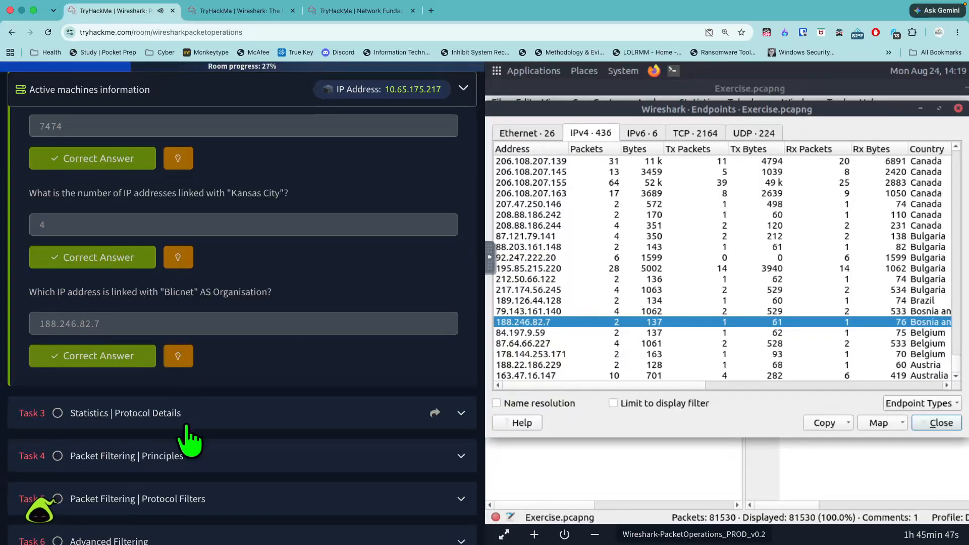
- Expand Task 3, Statistics | Protocol Details, and read its IPv4 and IPv6 section
{"action": "left_click", "coordinate": [191, 422]}
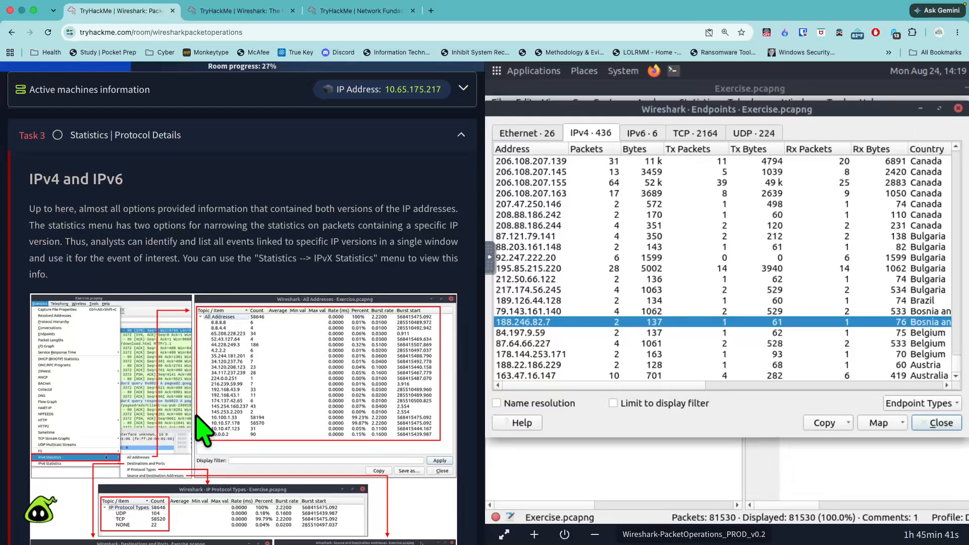
{"action": "scroll", "coordinate": [199, 421], "scroll_direction": "down", "scroll_amount": 2}
{"action": "scroll", "coordinate": [197, 347], "scroll_direction": "up", "scroll_amount": 4}
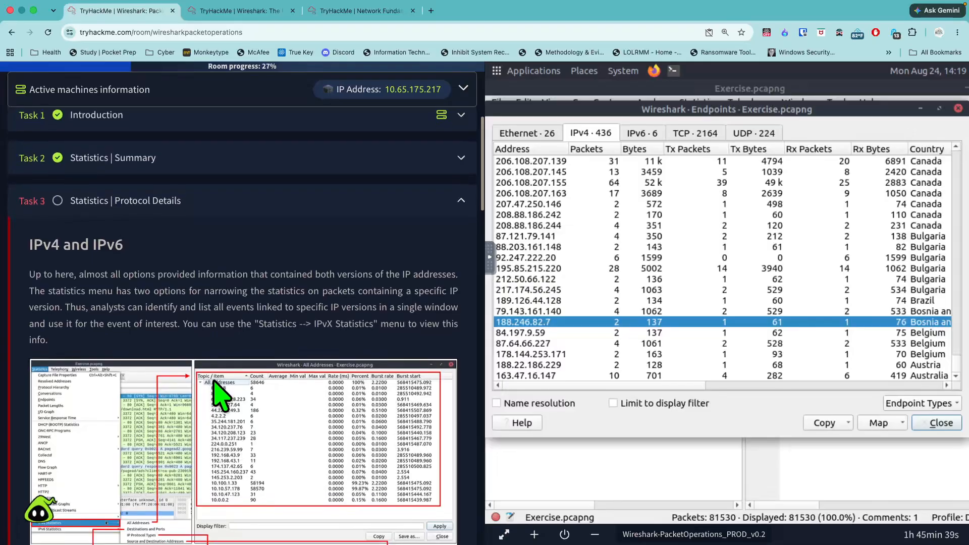
{"action": "scroll", "coordinate": [217, 394], "scroll_direction": "down", "scroll_amount": 3}
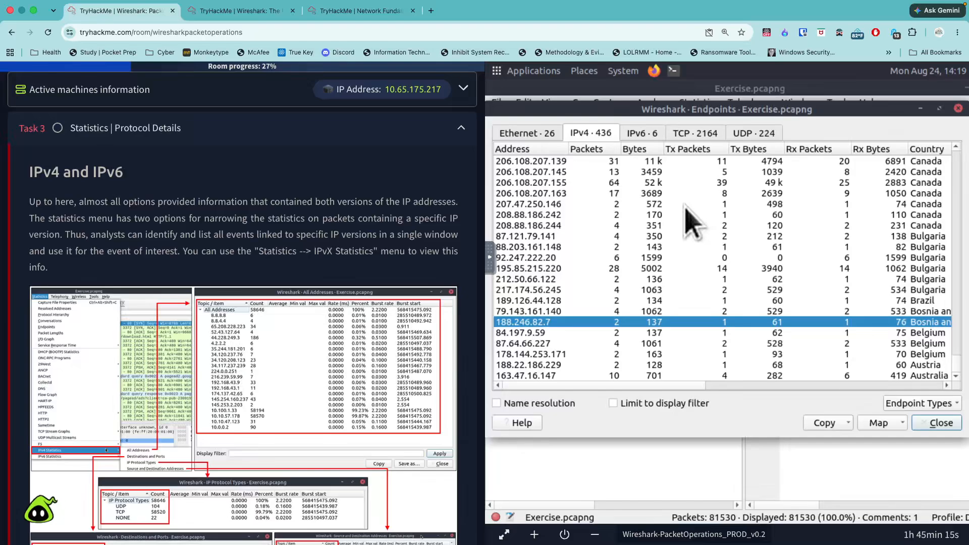
- Close the endpoints window and display the IP Protocol Types from the IPv4 statistics
{"action": "left_click", "coordinate": [938, 407]}
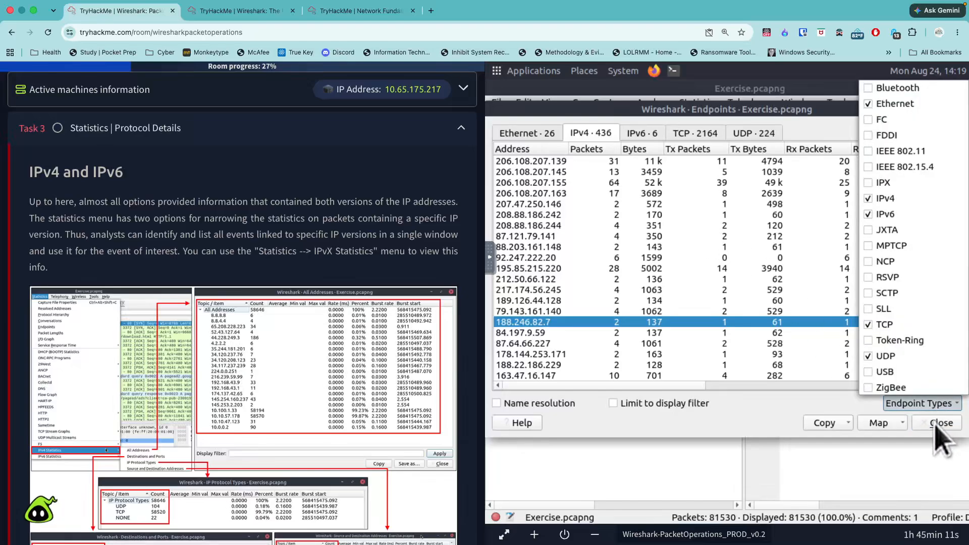
{"action": "left_click", "coordinate": [938, 434]}
{"action": "left_click", "coordinate": [959, 108]}
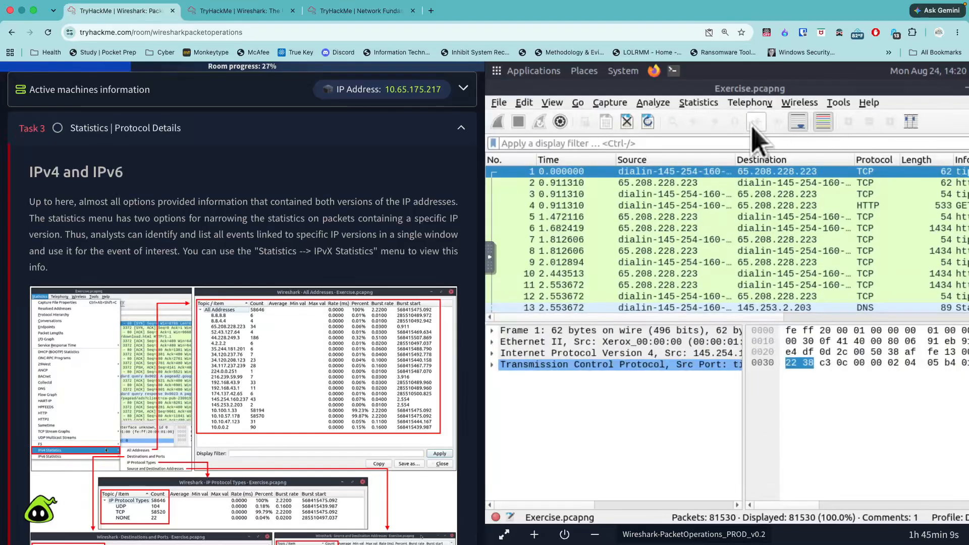
{"action": "left_click", "coordinate": [699, 103]}
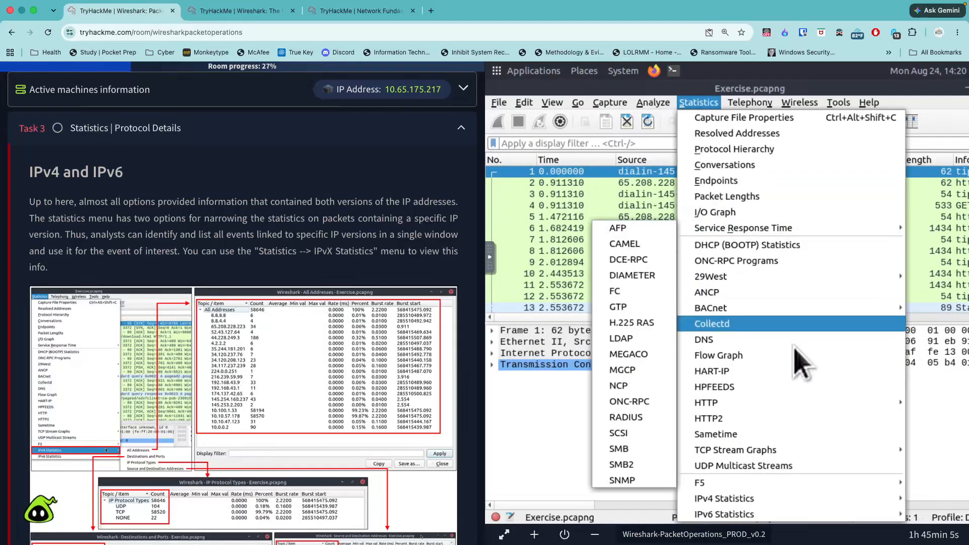
{"action": "mouse_move", "coordinate": [753, 503]}
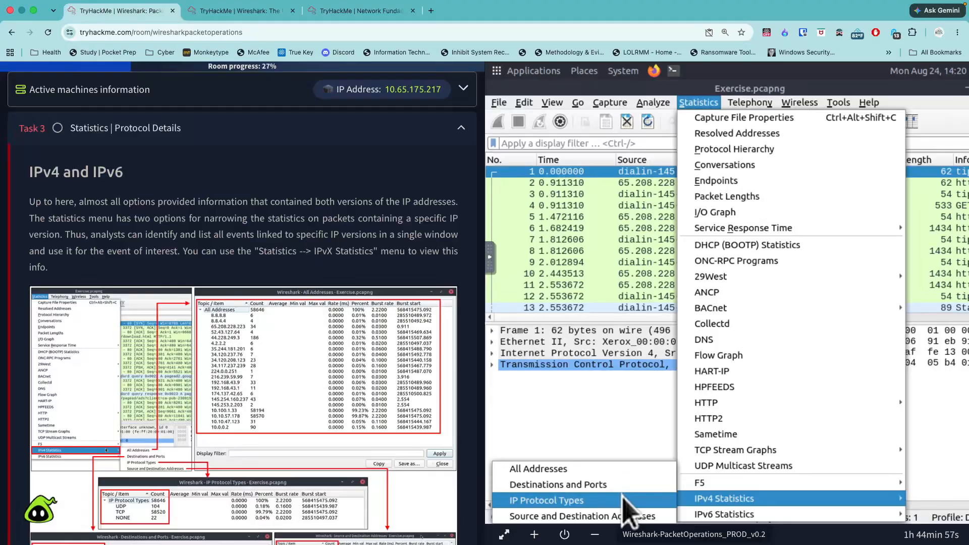
{"action": "left_click", "coordinate": [606, 502]}
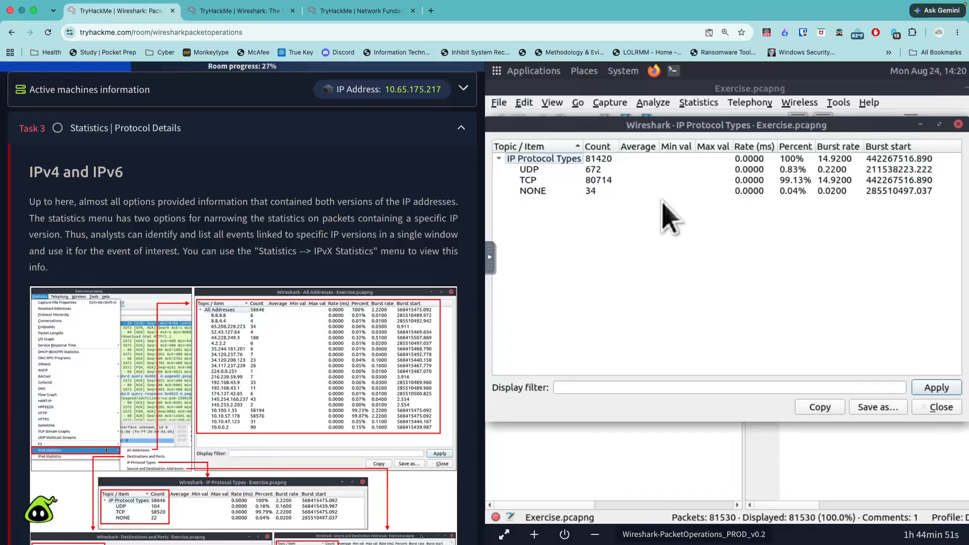
- Read the DNS section of Task 3 and examine its example of the DNS statistics tree
{"action": "scroll", "coordinate": [430, 322], "scroll_direction": "down", "scroll_amount": 1}
{"action": "scroll", "coordinate": [430, 321], "scroll_direction": "down", "scroll_amount": 10}
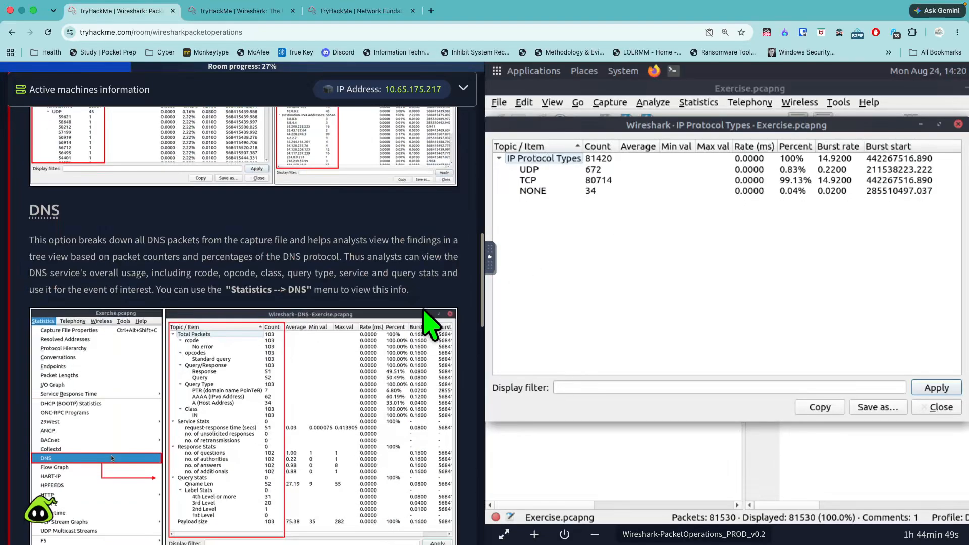
{"action": "scroll", "coordinate": [429, 303], "scroll_direction": "up", "scroll_amount": 2}
{"action": "scroll", "coordinate": [426, 298], "scroll_direction": "down", "scroll_amount": 1}
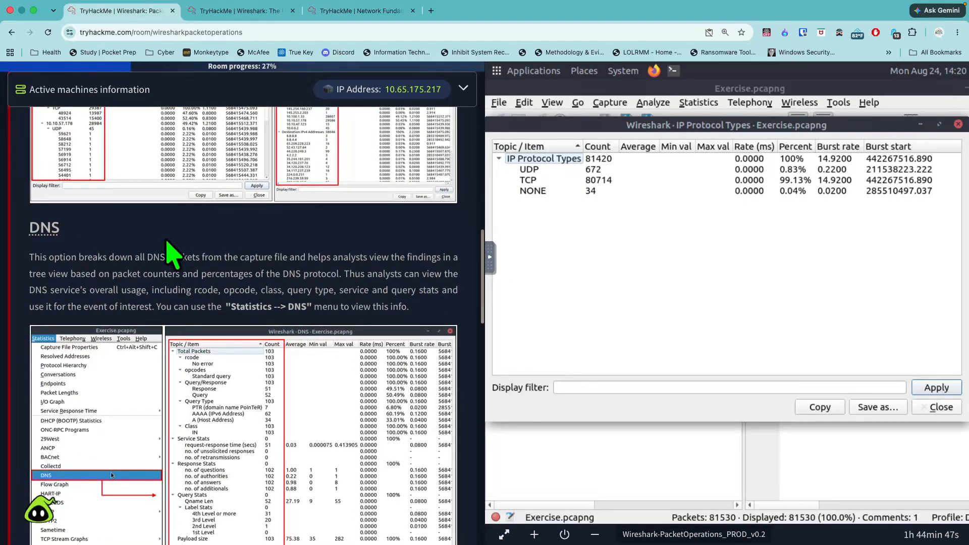
{"action": "left_click_drag", "start_coordinate": [71, 228], "coordinate": [20, 232]}
{"action": "scroll", "coordinate": [329, 308], "scroll_direction": "down", "scroll_amount": 2}
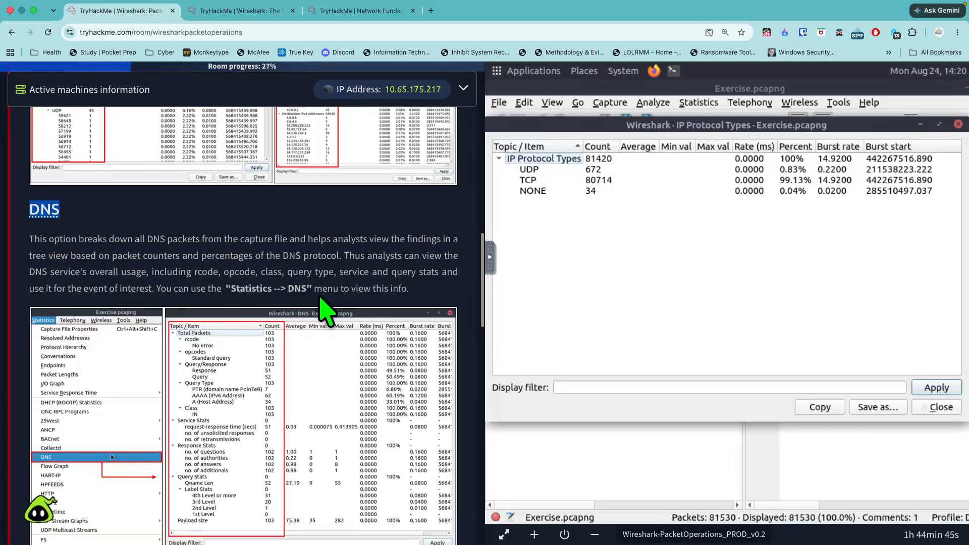
{"action": "scroll", "coordinate": [383, 318], "scroll_direction": "down", "scroll_amount": 3}
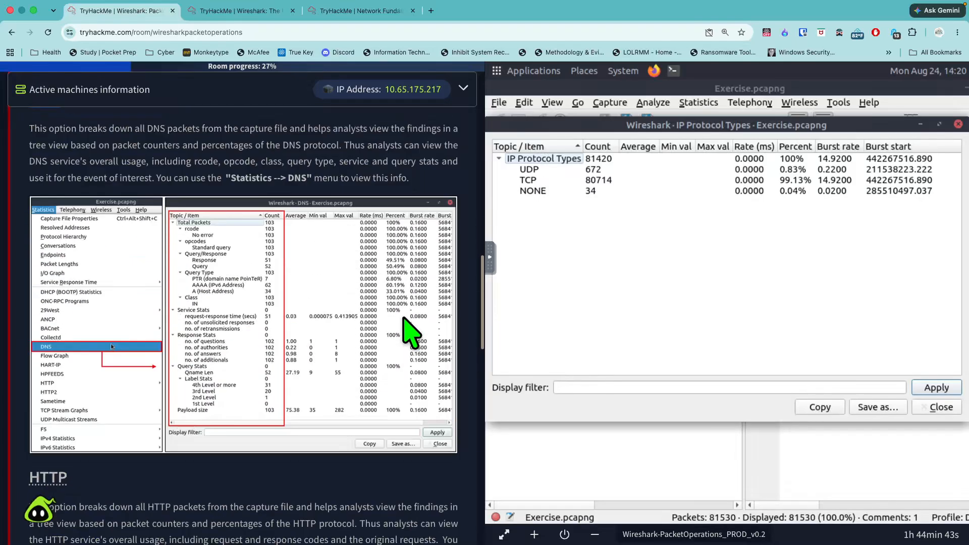
{"action": "scroll", "coordinate": [412, 324], "scroll_direction": "up", "scroll_amount": 3}
{"action": "scroll", "coordinate": [414, 328], "scroll_direction": "down", "scroll_amount": 1}
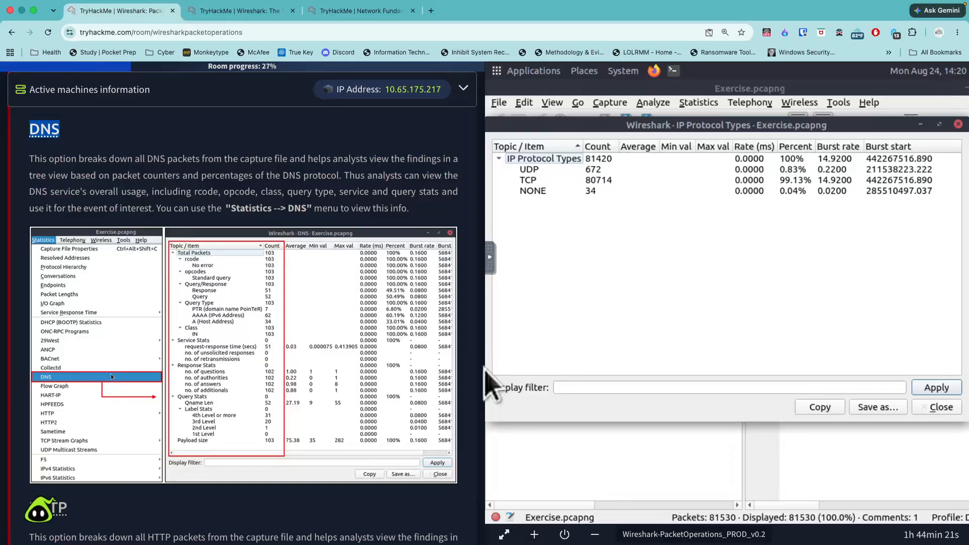
- Close the IP Protocol Types window and display the capture's DNS statistics in a maximized window
{"action": "left_click", "coordinate": [961, 124]}
{"action": "left_click", "coordinate": [699, 104]}
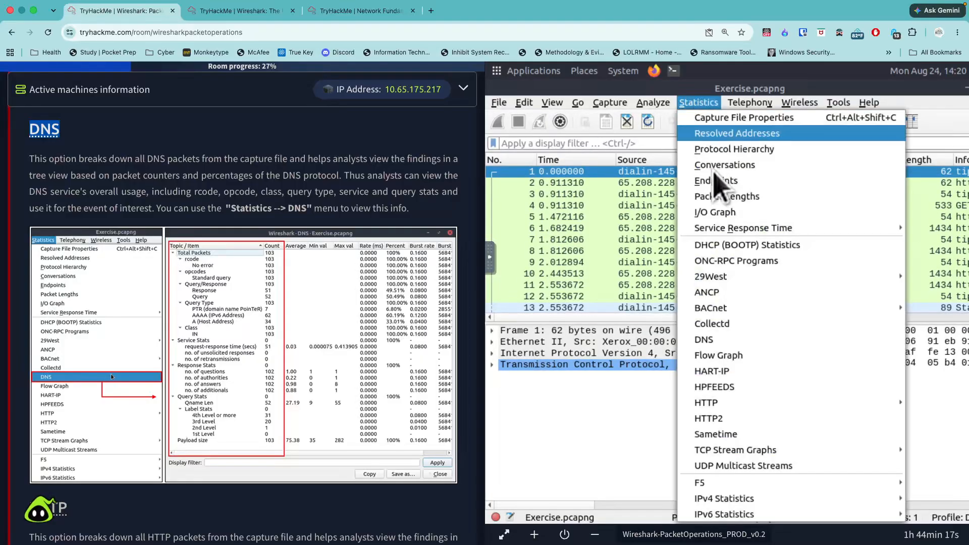
{"action": "left_click", "coordinate": [732, 339]}
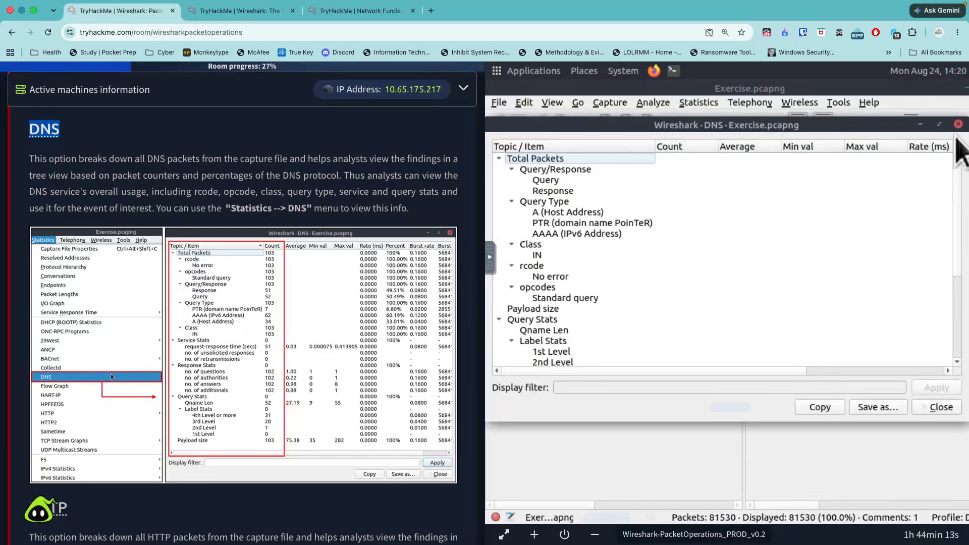
{"action": "left_click", "coordinate": [940, 124]}
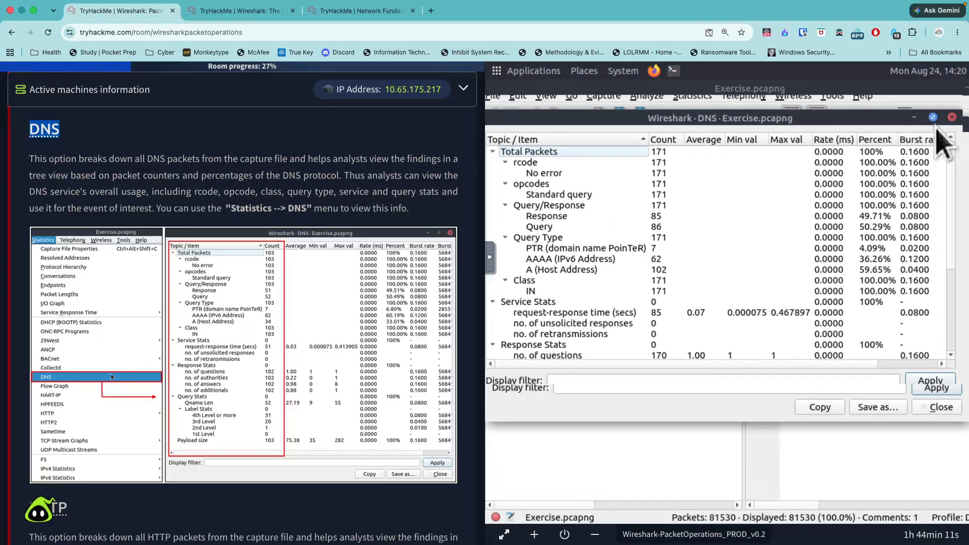
- Read the HTTP section of Task 3 below the DNS statistics example
{"action": "scroll", "coordinate": [371, 482], "scroll_direction": "down", "scroll_amount": 2}
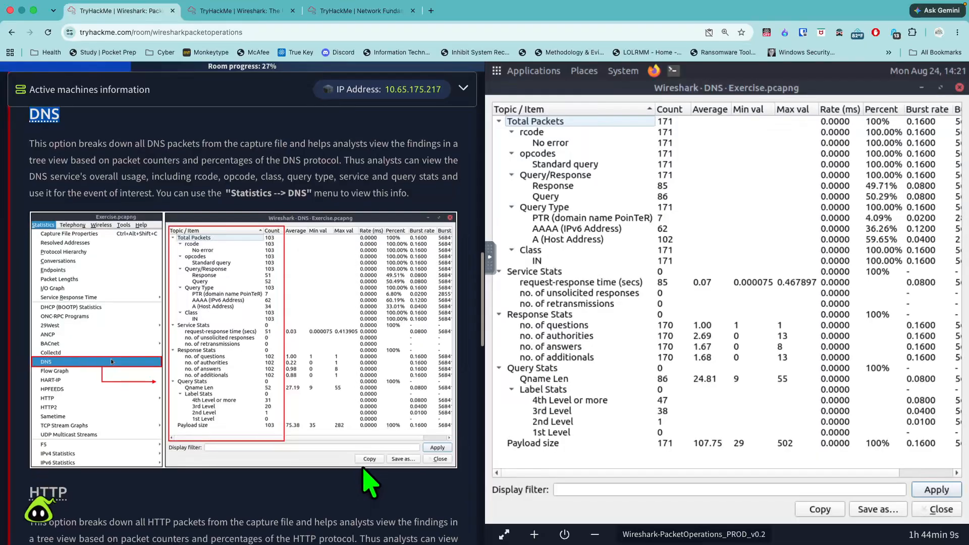
{"action": "scroll", "coordinate": [363, 469], "scroll_direction": "down", "scroll_amount": 3}
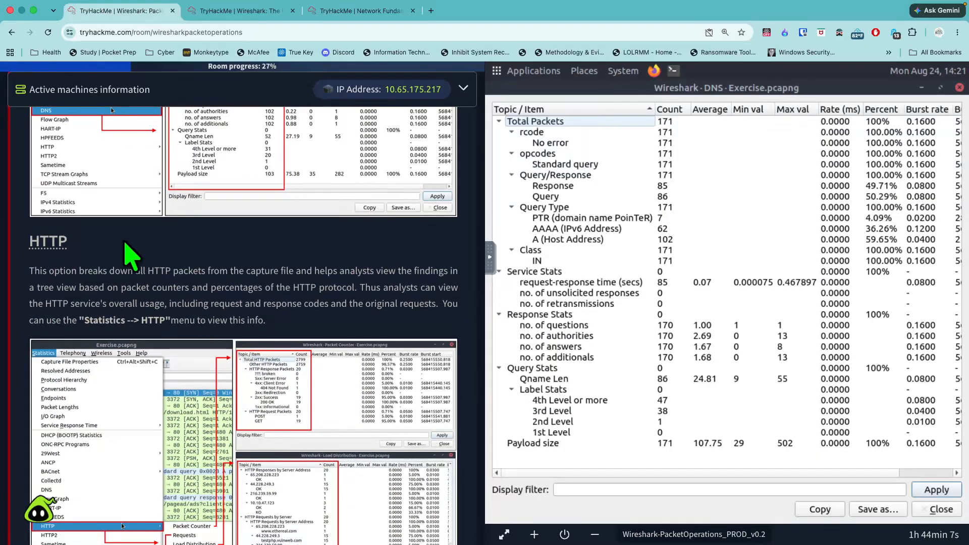
{"action": "left_click_drag", "start_coordinate": [89, 247], "coordinate": [30, 240]}
{"action": "scroll", "coordinate": [199, 314], "scroll_direction": "down", "scroll_amount": 3}
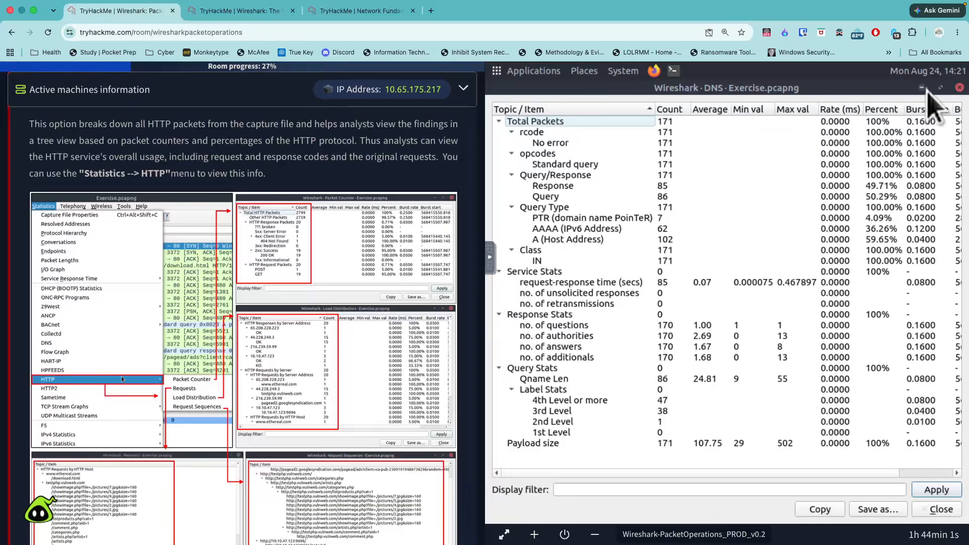
- Close the DNS statistics window and bring up the list of available HTTP statistics
{"action": "left_click", "coordinate": [959, 88]}
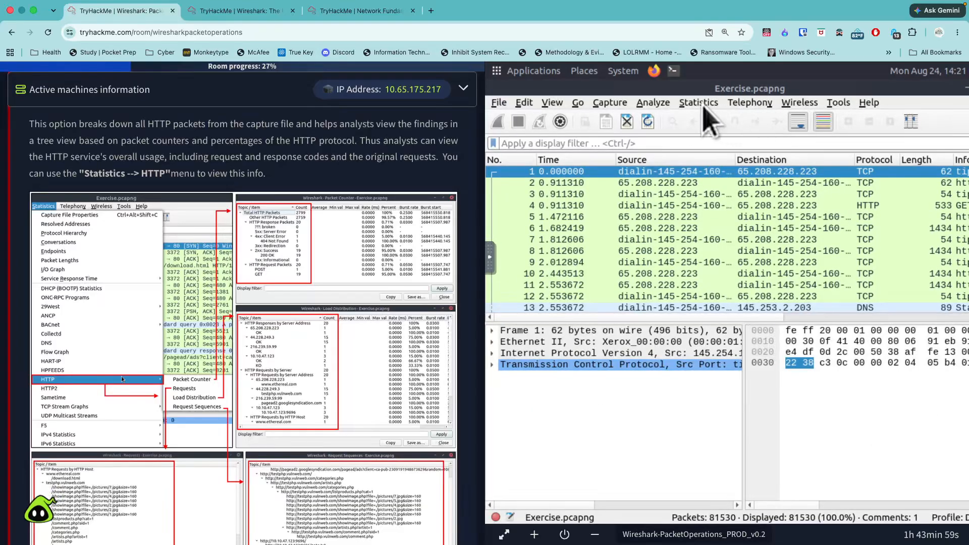
{"action": "left_click", "coordinate": [699, 102]}
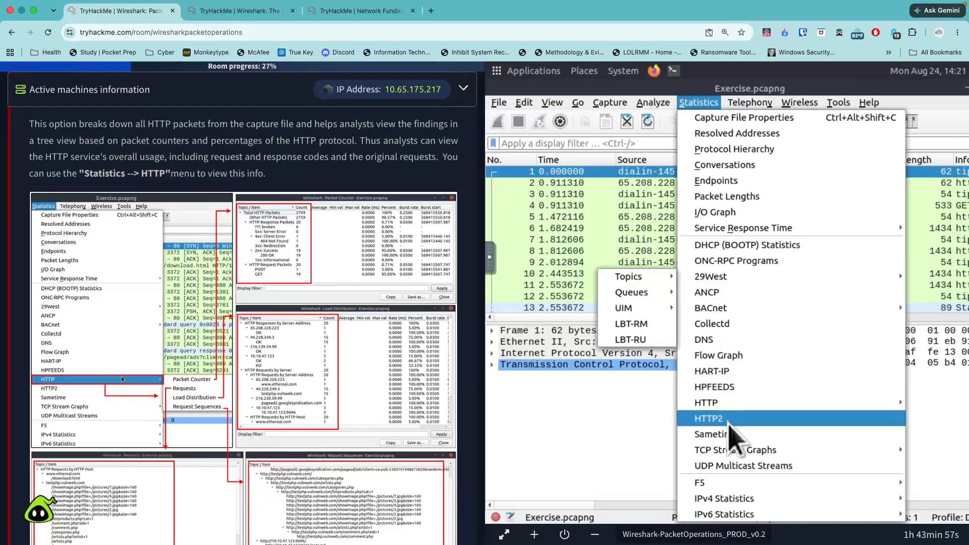
{"action": "mouse_move", "coordinate": [707, 406]}
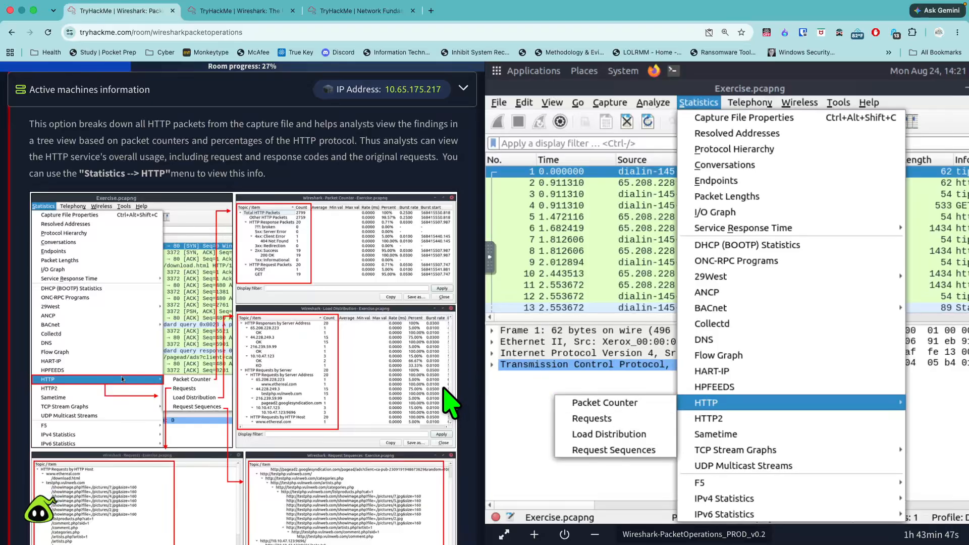
- Examine the Task 3 example of the HTTP packet counter, requests, load distribution and request sequences, including its enlarged view
{"action": "scroll", "coordinate": [444, 389], "scroll_direction": "down", "scroll_amount": 4}
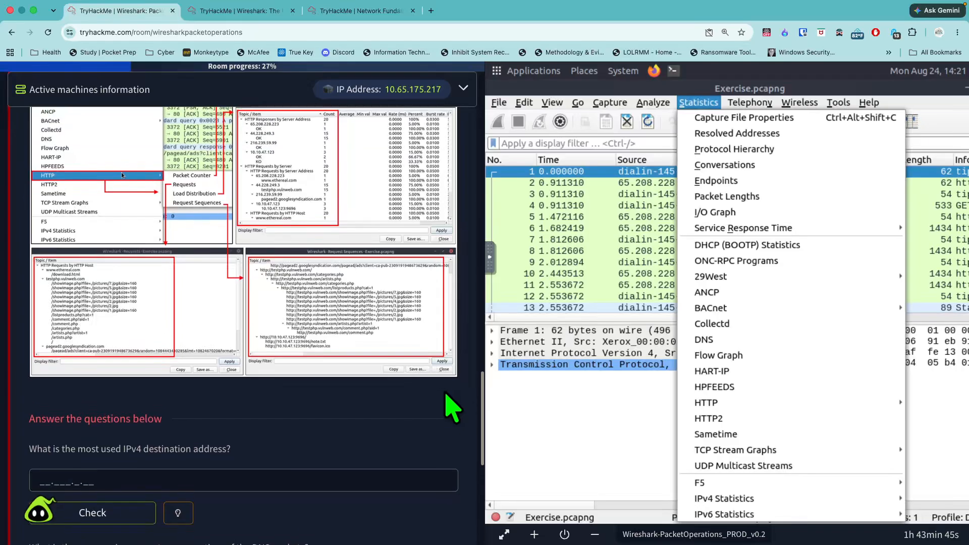
{"action": "scroll", "coordinate": [451, 407], "scroll_direction": "up", "scroll_amount": 5}
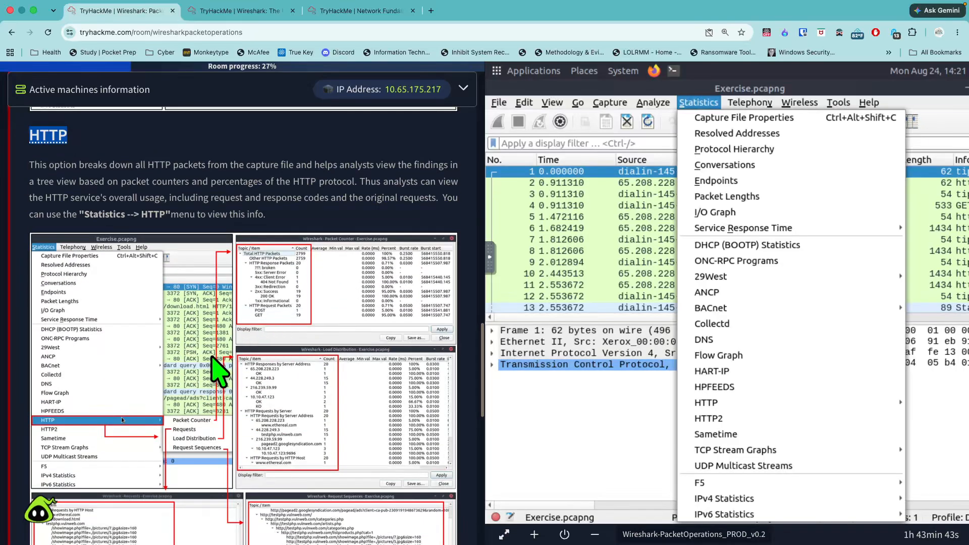
{"action": "scroll", "coordinate": [261, 308], "scroll_direction": "down", "scroll_amount": 1}
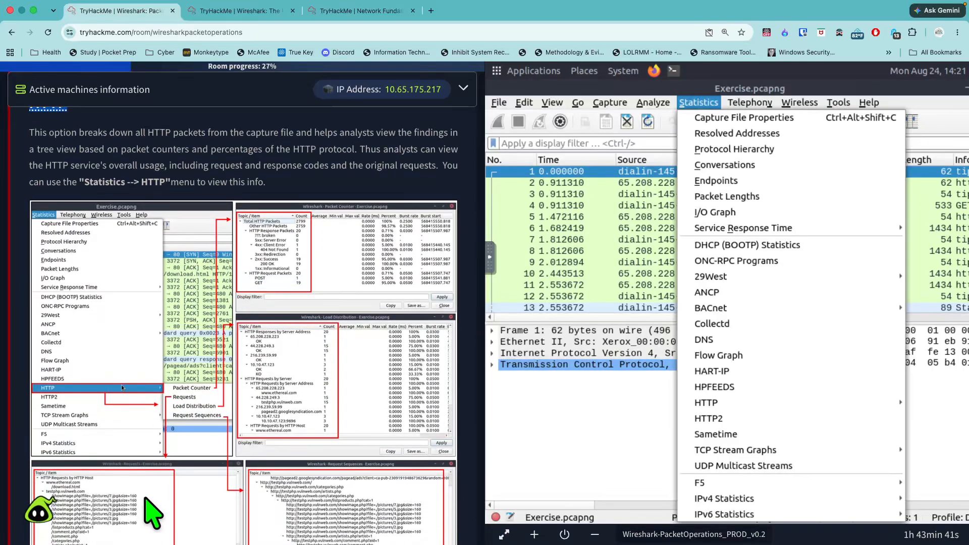
{"action": "scroll", "coordinate": [146, 500], "scroll_direction": "down", "scroll_amount": 1}
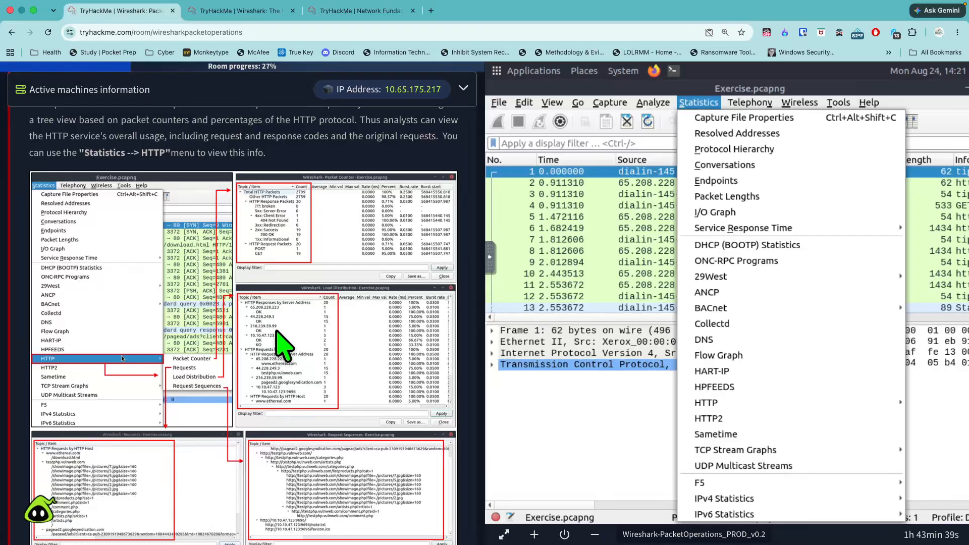
{"action": "scroll", "coordinate": [238, 378], "scroll_direction": "down", "scroll_amount": 2}
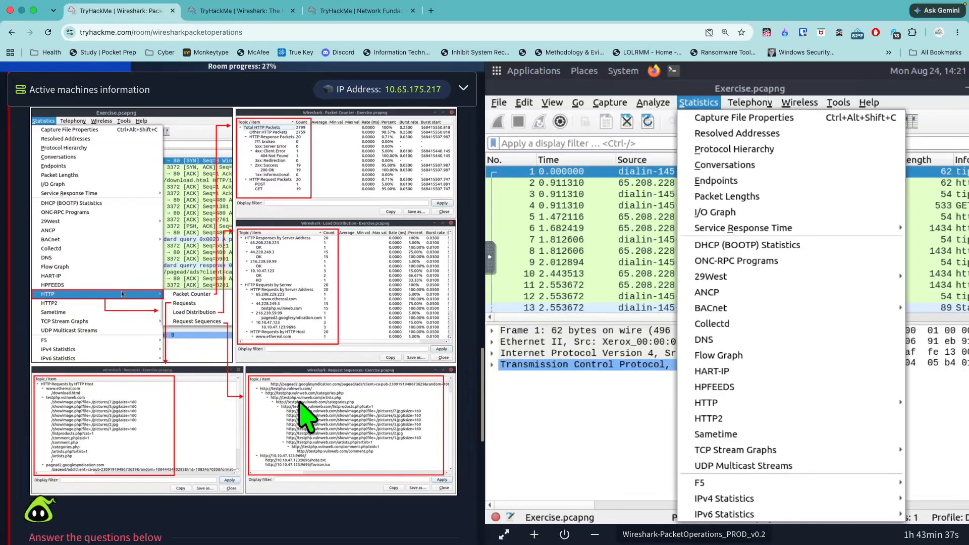
{"action": "scroll", "coordinate": [299, 402], "scroll_direction": "down", "scroll_amount": 4}
{"action": "left_click", "coordinate": [241, 300]}
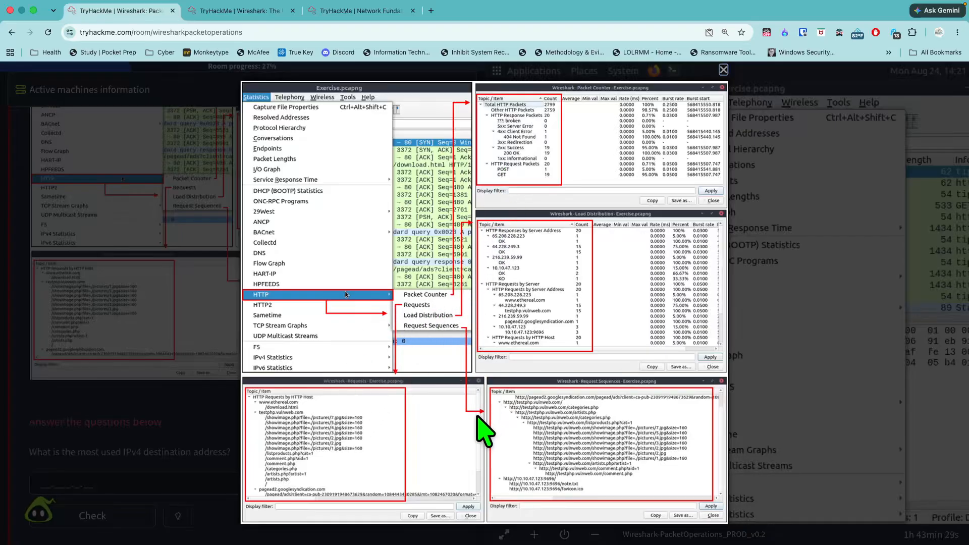
{"action": "left_click", "coordinate": [191, 360]}
- Read the Task 3 questions and reveal the hint for the most used IPv4 destination address
{"action": "scroll", "coordinate": [214, 357], "scroll_direction": "down", "scroll_amount": 3}
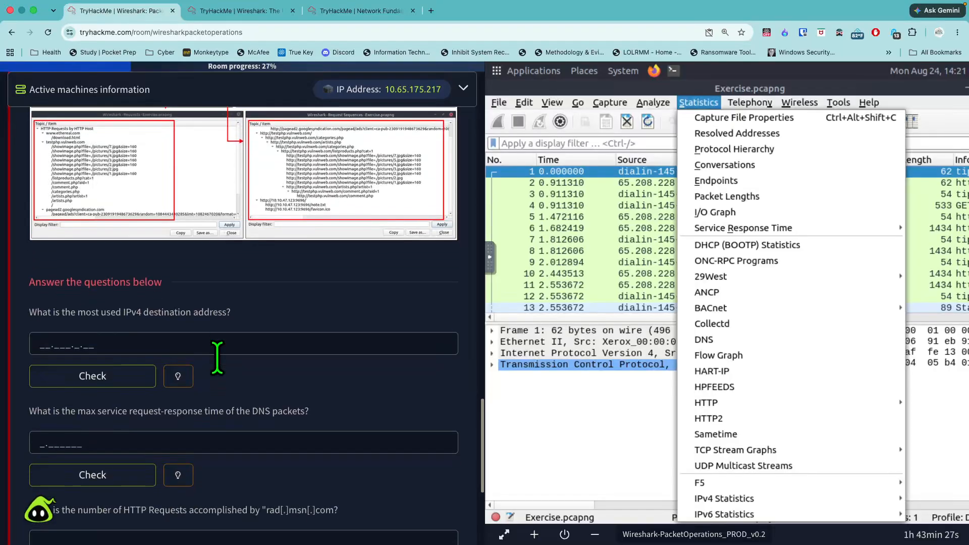
{"action": "scroll", "coordinate": [218, 359], "scroll_direction": "down", "scroll_amount": 1}
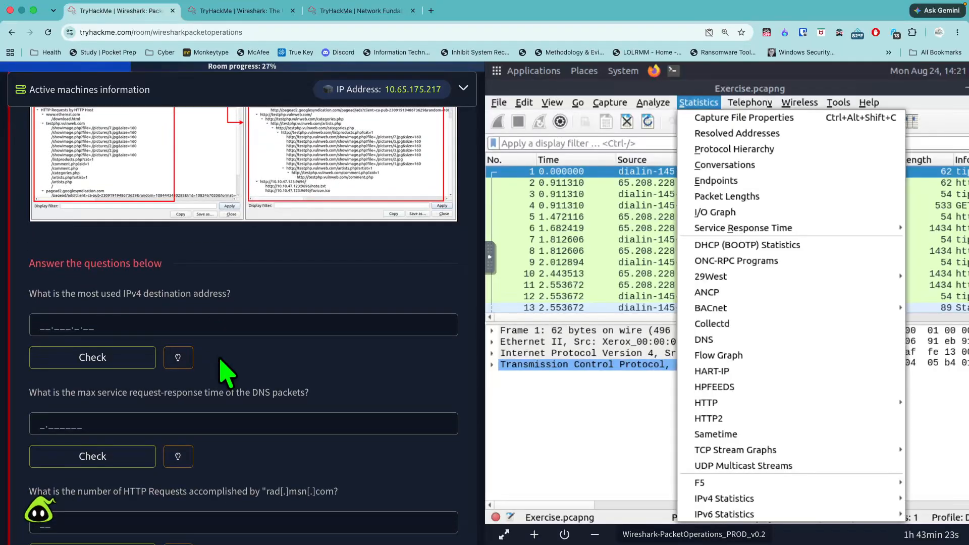
{"action": "left_click", "coordinate": [177, 358]}
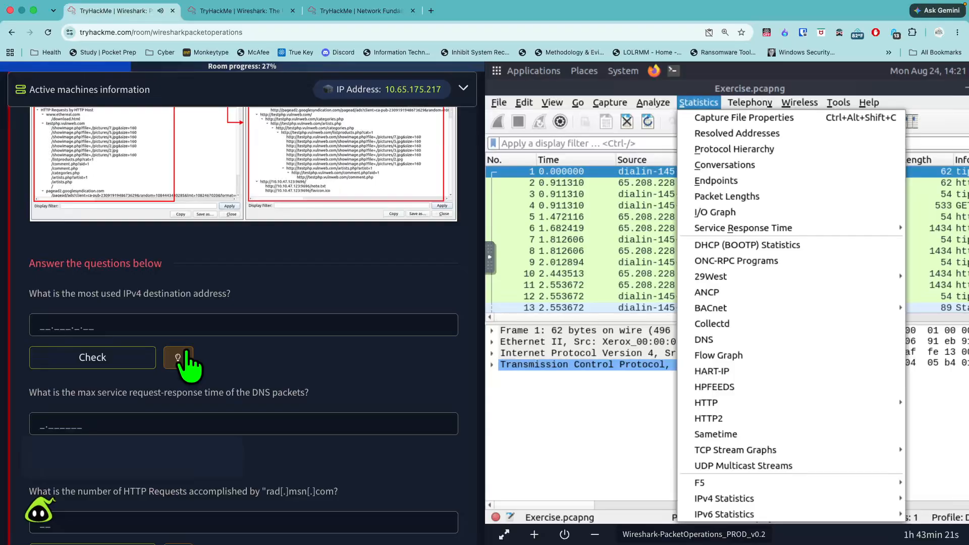
{"action": "scroll", "coordinate": [215, 373], "scroll_direction": "down", "scroll_amount": 2}
{"action": "scroll", "coordinate": [217, 376], "scroll_direction": "down", "scroll_amount": 3}
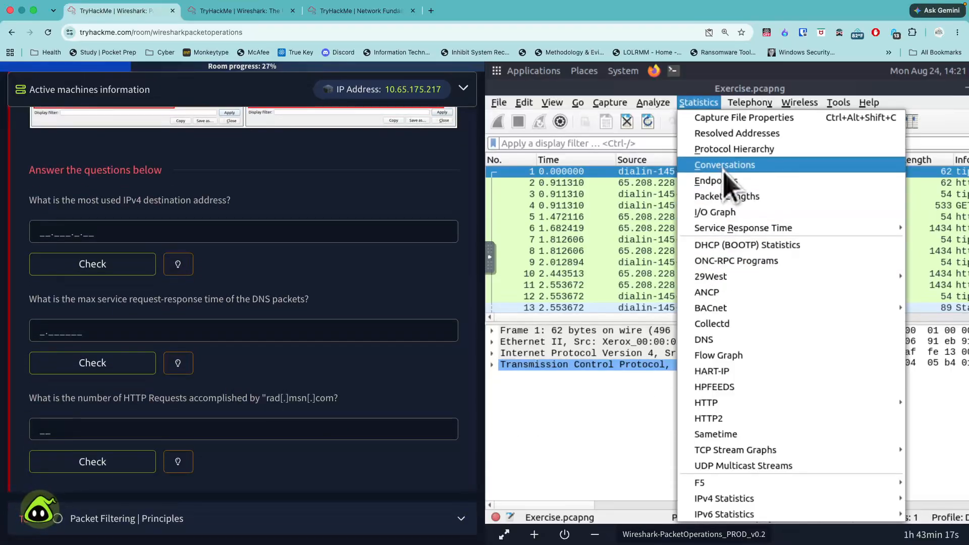
- Display All Addresses from the IPv4 statistics and sort them by count in descending order
{"action": "mouse_move", "coordinate": [725, 497]}
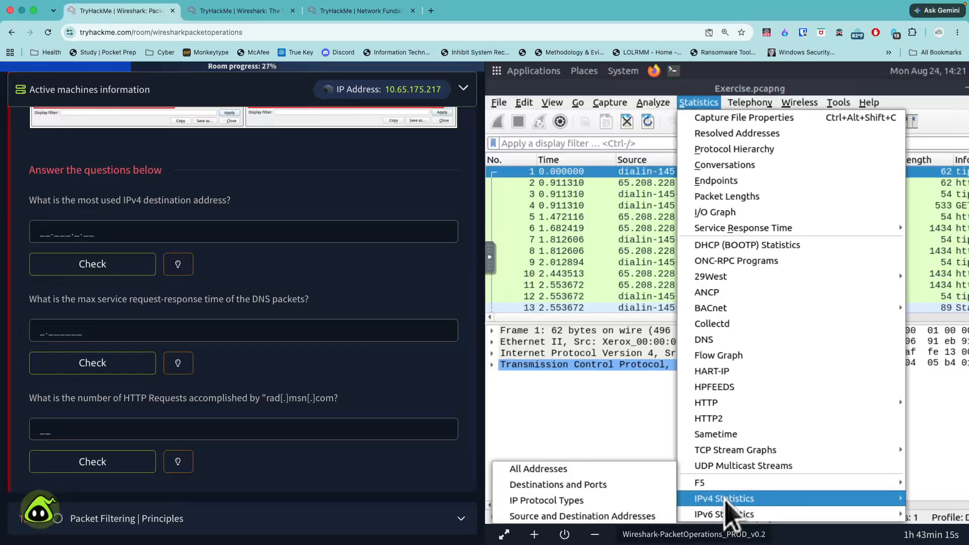
{"action": "left_click", "coordinate": [624, 472]}
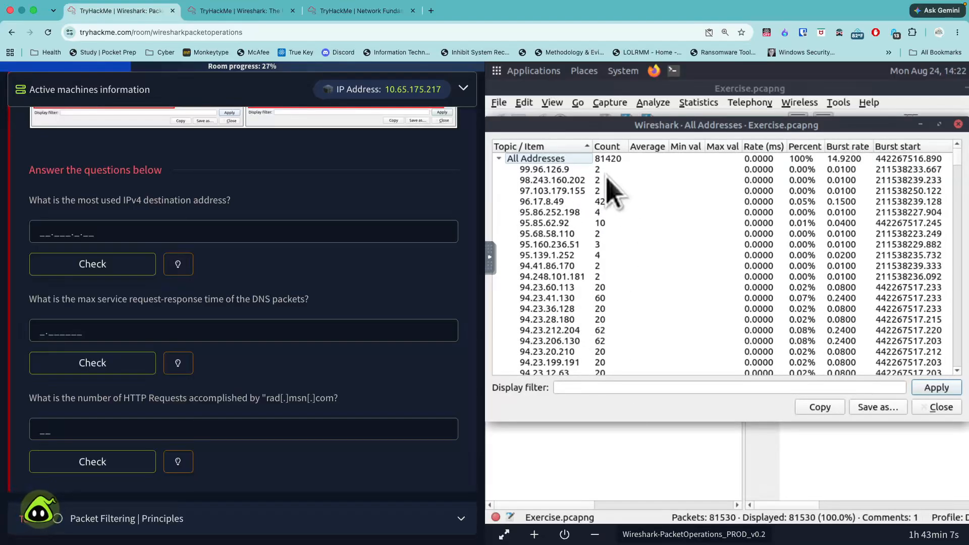
{"action": "left_click", "coordinate": [607, 147]}
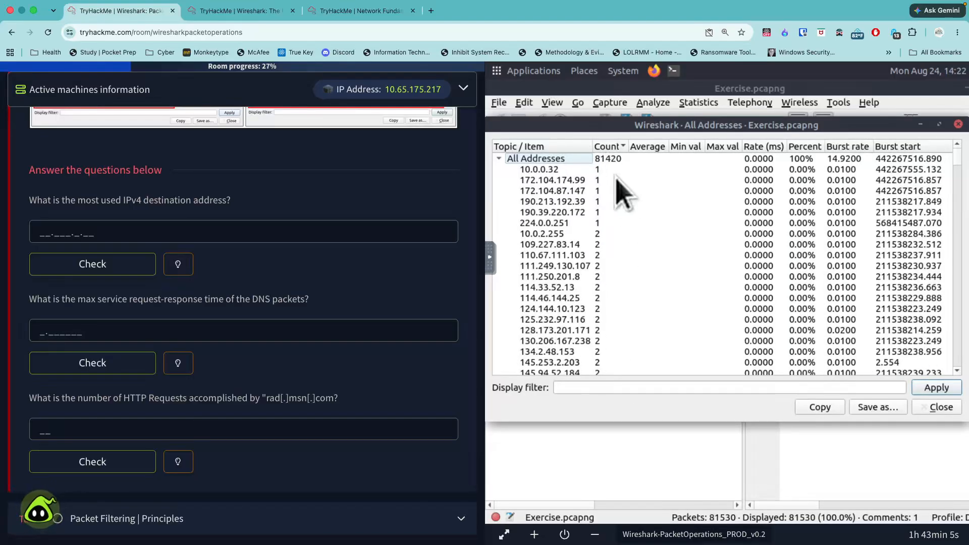
{"action": "left_click", "coordinate": [612, 148]}
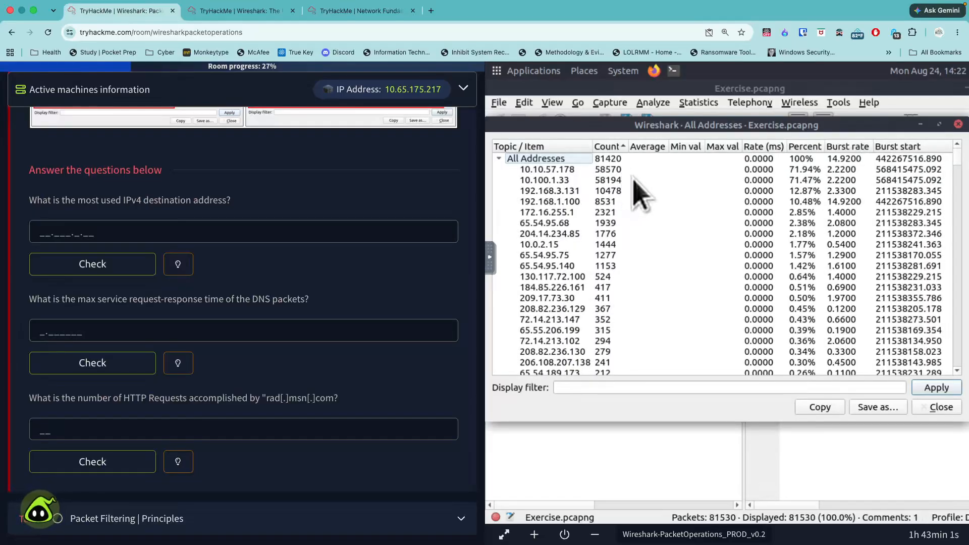
- Begin the most used IPv4 destination address answer with 10.10 and close the All Addresses window
{"action": "left_click", "coordinate": [283, 231]}
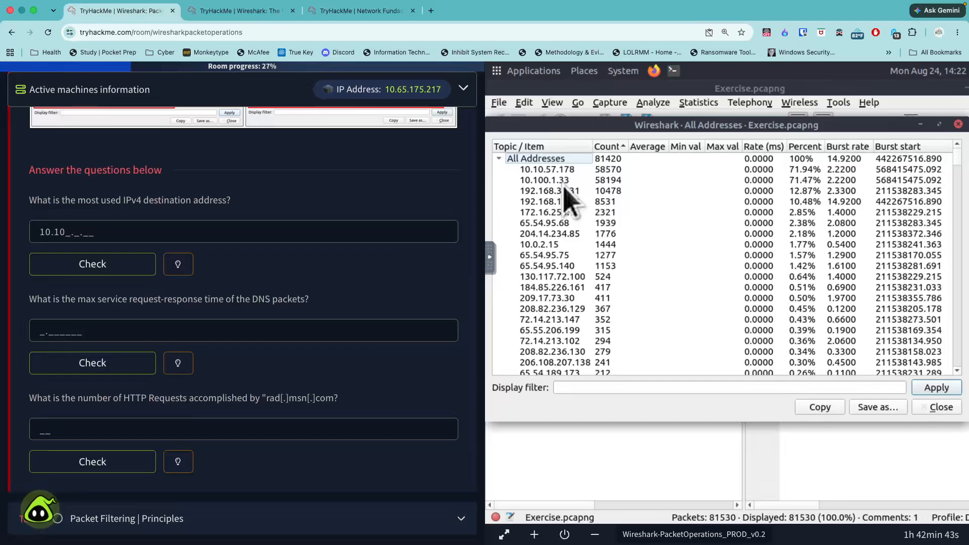
{"action": "left_click", "coordinate": [578, 180]}
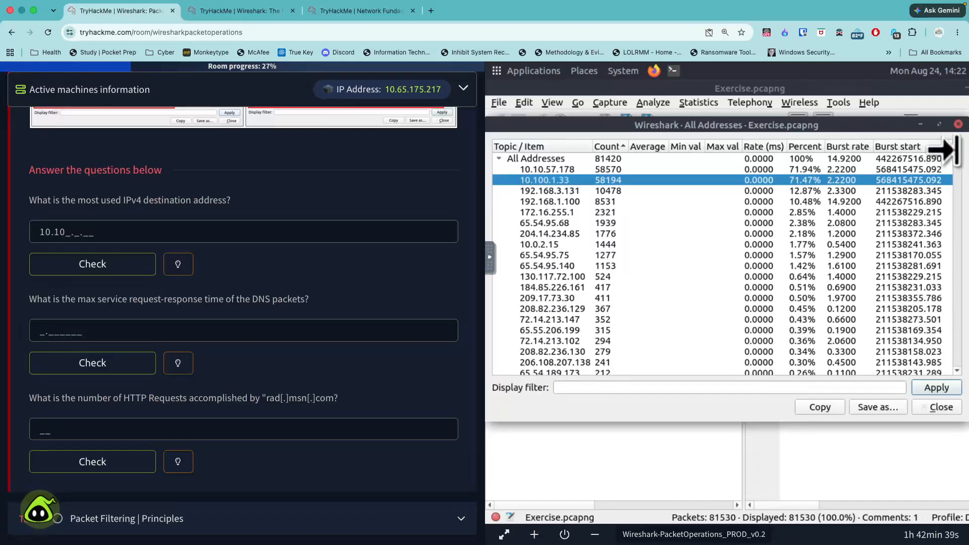
{"action": "left_click", "coordinate": [940, 407]}
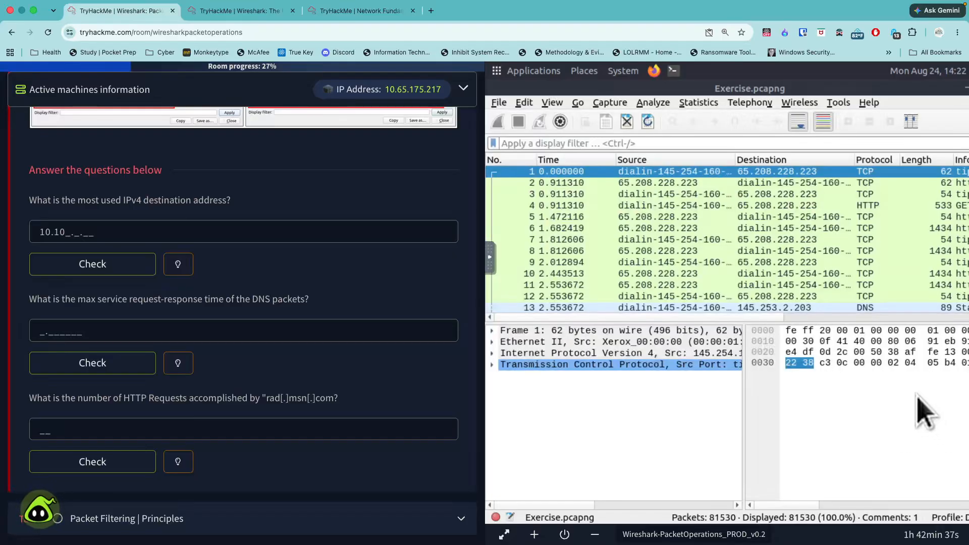
- Display the Source and Destination Addresses from the IPv4 statistics
{"action": "left_click", "coordinate": [699, 103]}
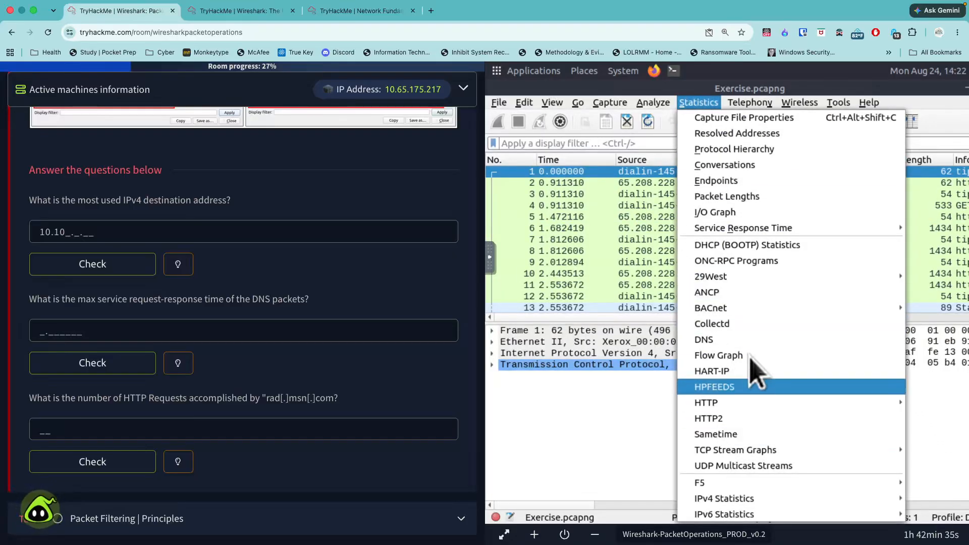
{"action": "mouse_move", "coordinate": [732, 499]}
{"action": "left_click", "coordinate": [606, 515]}
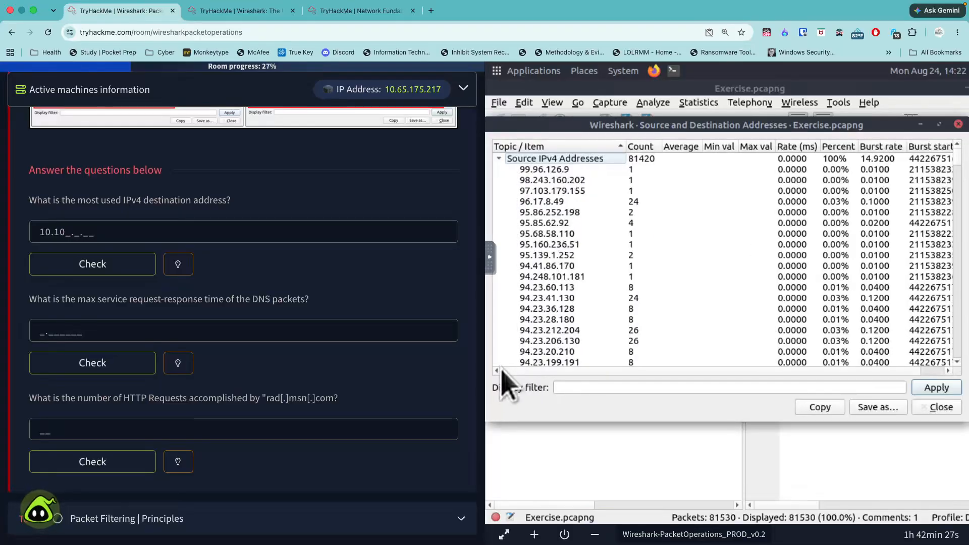
- Sort the Source and Destination Addresses statistics by count in descending order and go to the Destination IPv4 Addresses group
{"action": "left_click_drag", "start_coordinate": [962, 184], "coordinate": [964, 266]}
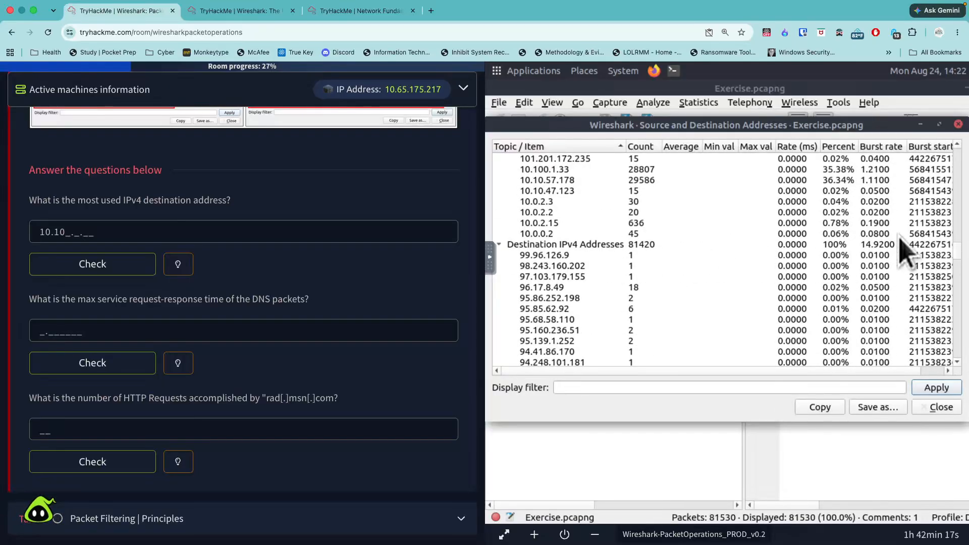
{"action": "left_click", "coordinate": [619, 245]}
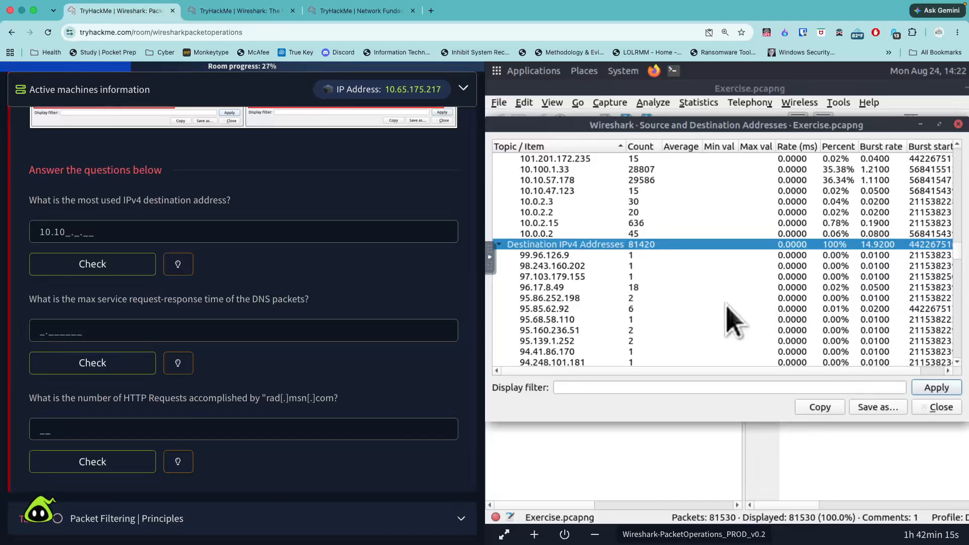
{"action": "left_click", "coordinate": [638, 147]}
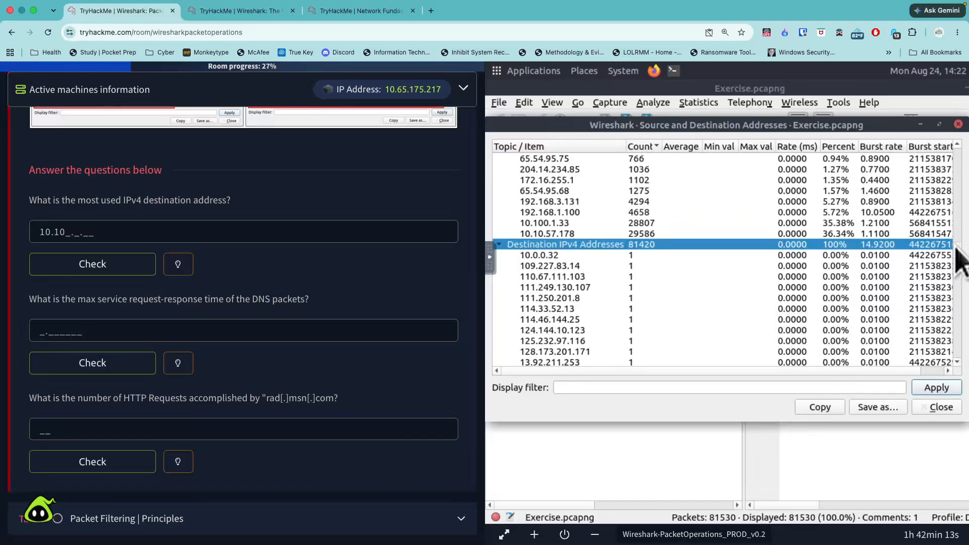
{"action": "left_click_drag", "start_coordinate": [960, 258], "coordinate": [967, 126]}
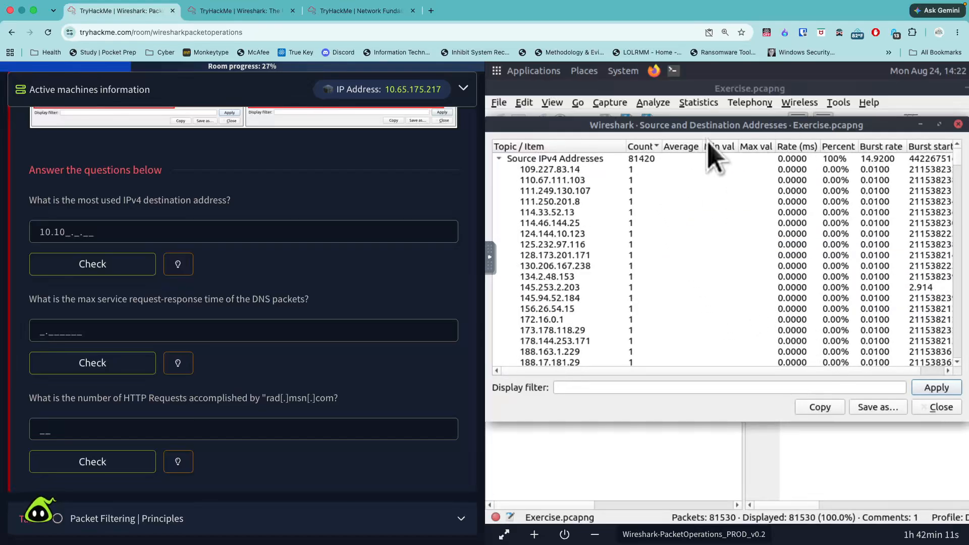
{"action": "left_click", "coordinate": [642, 147]}
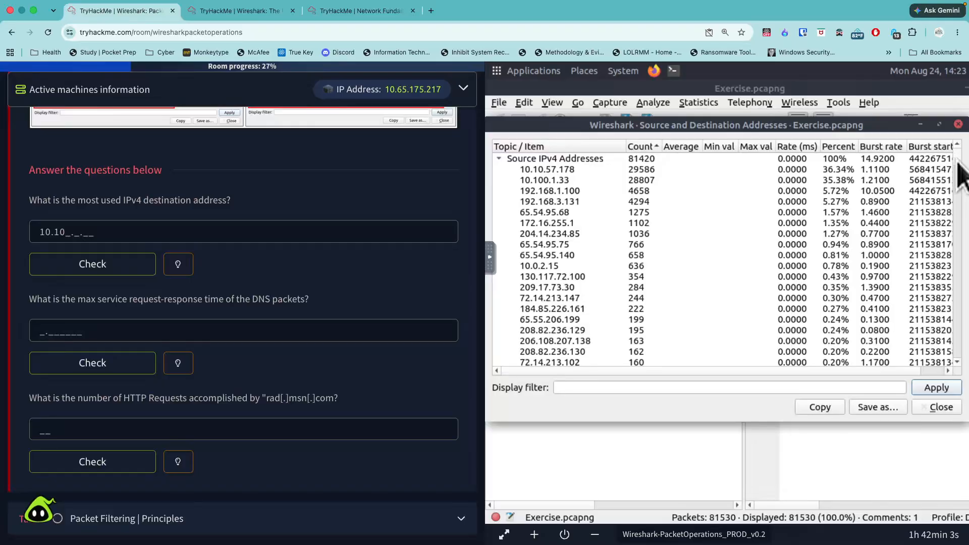
{"action": "left_click_drag", "start_coordinate": [961, 175], "coordinate": [958, 245]}
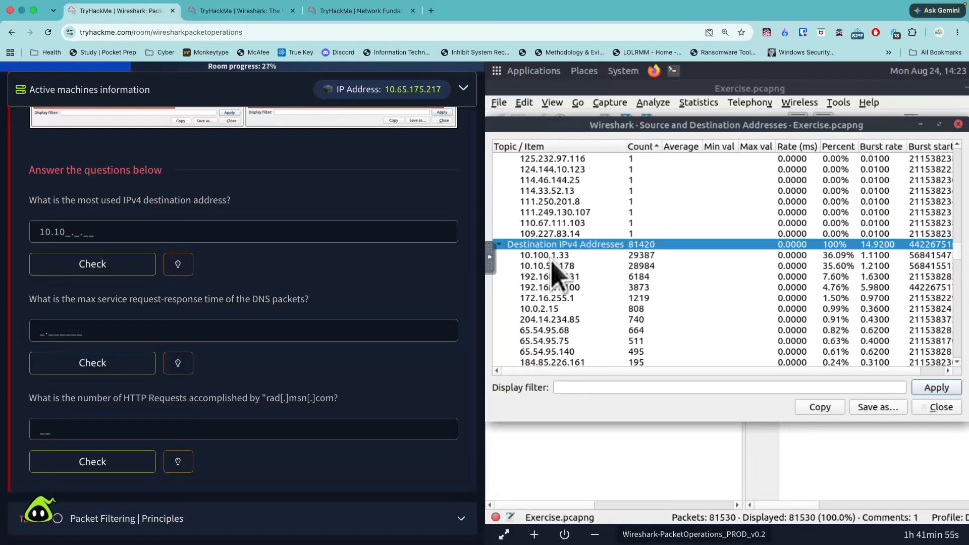
- Submit 10.100.1.33 as the most used IPv4 destination address and reveal the hint for the DNS response time question
{"action": "left_click", "coordinate": [136, 232]}
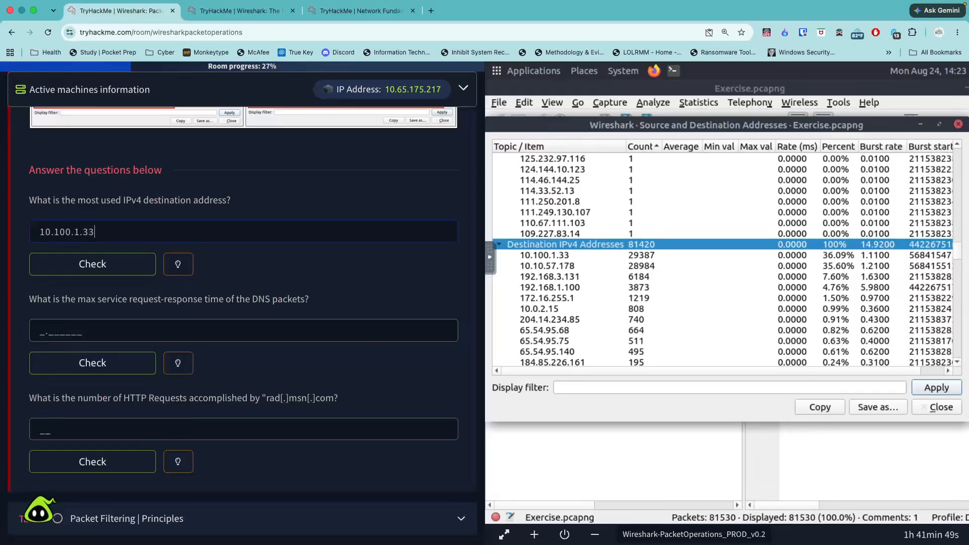
{"action": "left_click", "coordinate": [90, 264]}
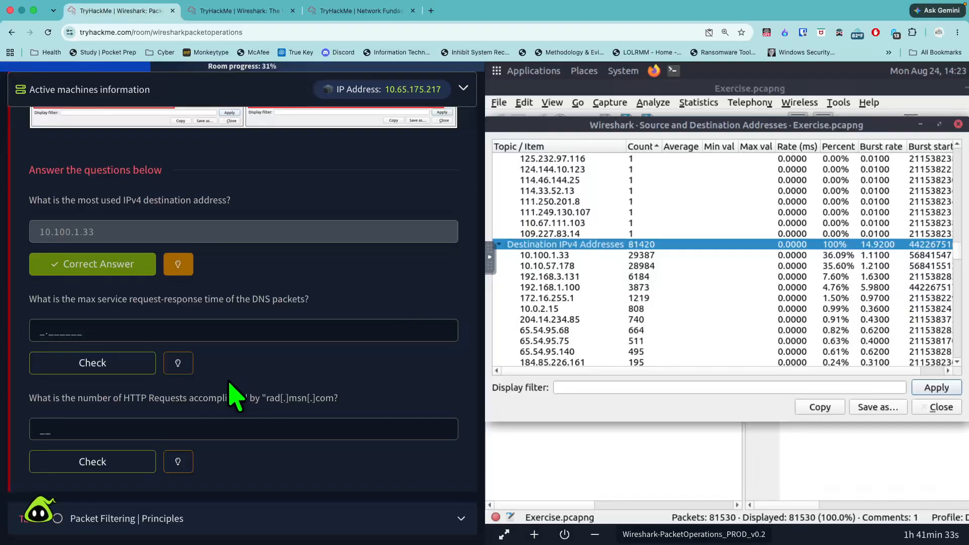
{"action": "left_click", "coordinate": [187, 366]}
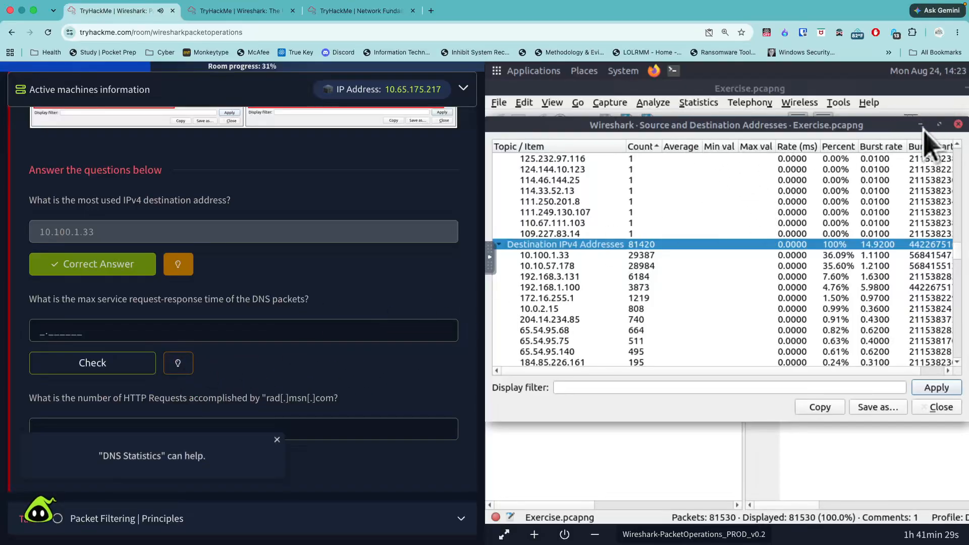
- Display the capture's DNS statistics in place of the address statistics and select the request-response time row under Service Stats
{"action": "left_click", "coordinate": [698, 103]}
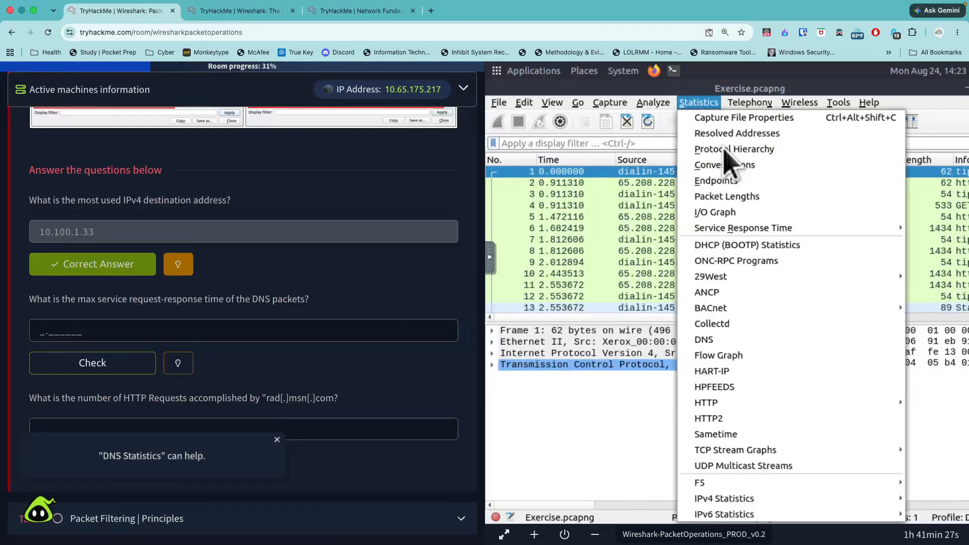
{"action": "left_click", "coordinate": [715, 340]}
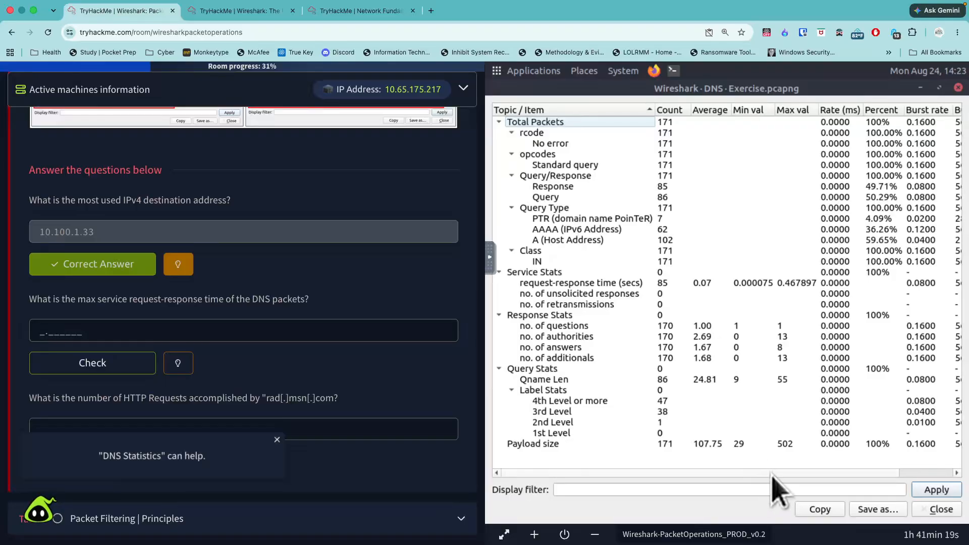
{"action": "left_click_drag", "start_coordinate": [767, 473], "coordinate": [847, 475]}
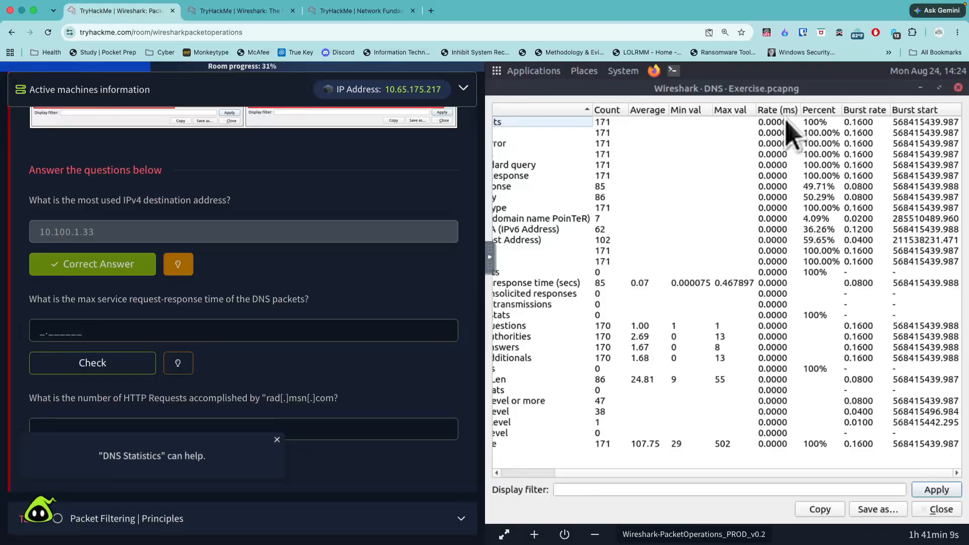
{"action": "left_click", "coordinate": [862, 283]}
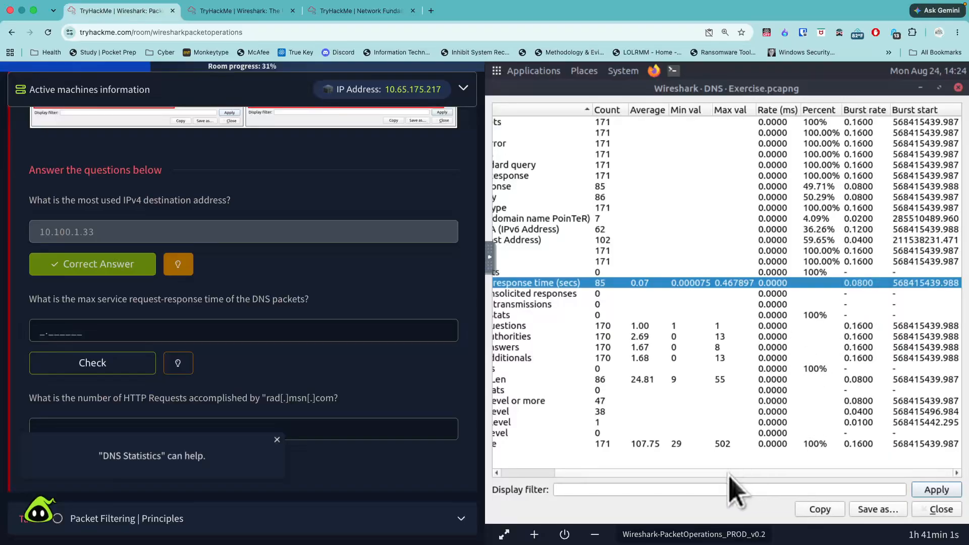
{"action": "left_click_drag", "start_coordinate": [730, 474], "coordinate": [667, 476]}
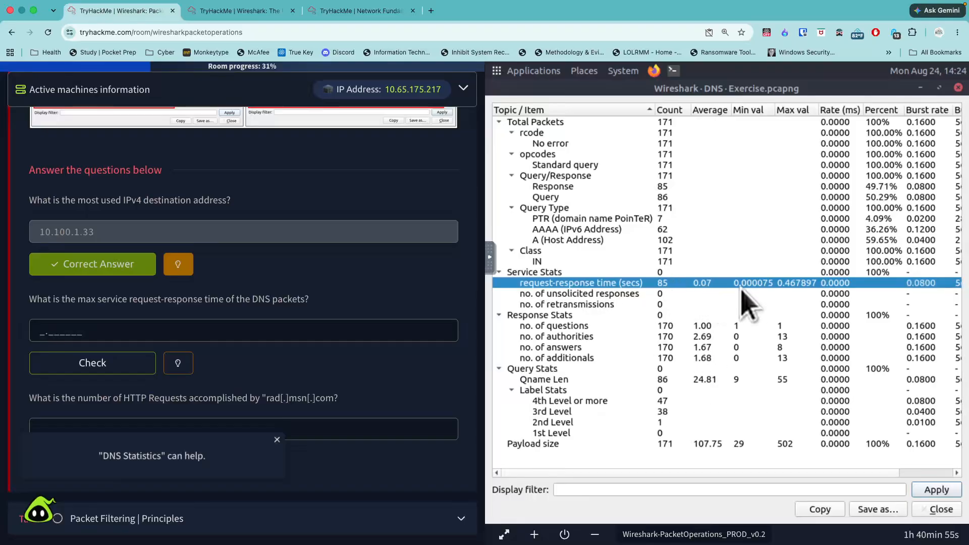
- Submit 0.467897 as the max service request-response time of the DNS packets
{"action": "left_click", "coordinate": [351, 327]}
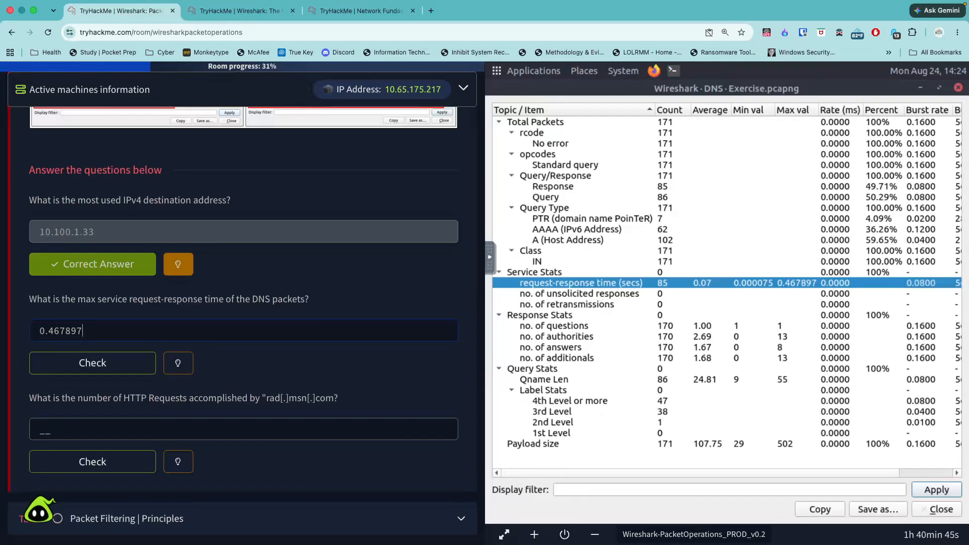
{"action": "type", "text": "0.467897"}
{"action": "key", "text": "Return"}
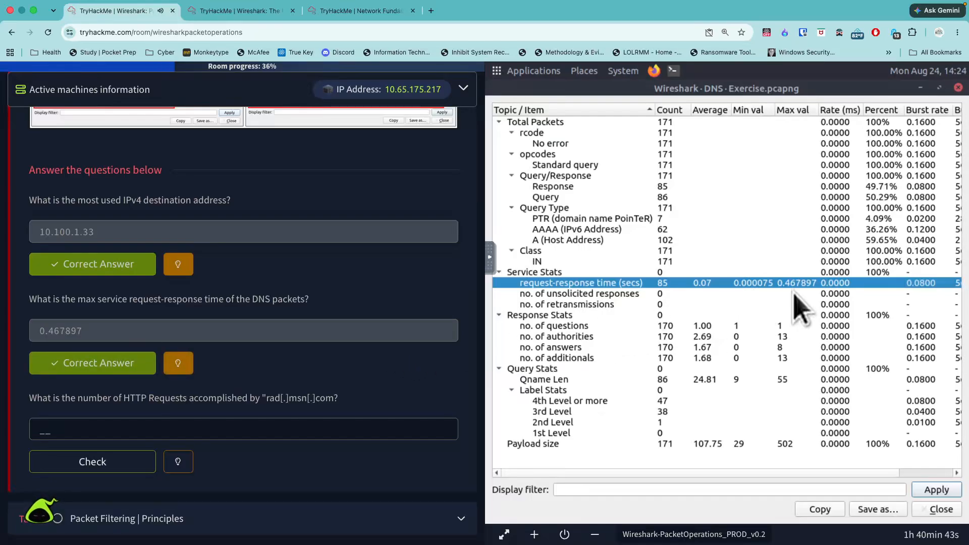
- Close the DNS statistics and display the HTTP Requests statistics in a taller window
{"action": "scroll", "coordinate": [414, 427], "scroll_direction": "down", "scroll_amount": 3}
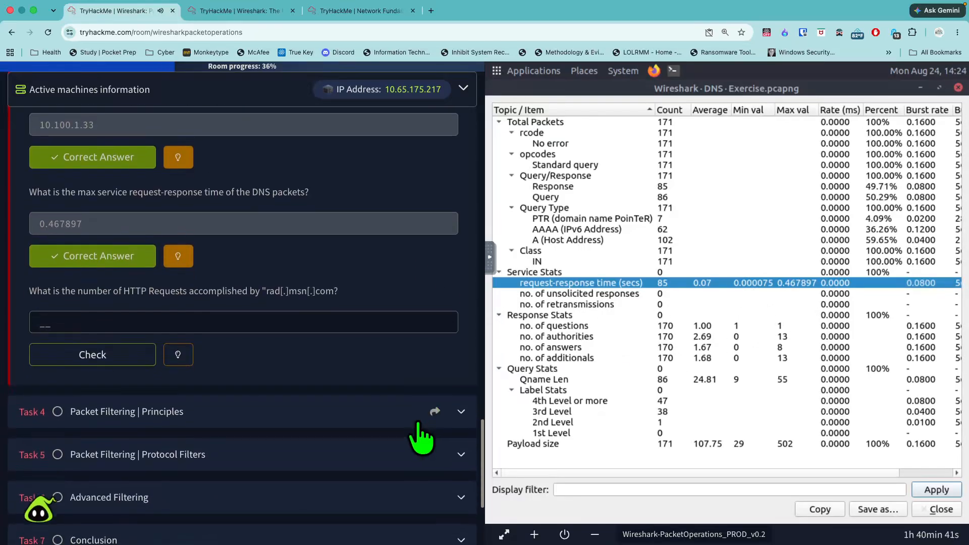
{"action": "scroll", "coordinate": [423, 438], "scroll_direction": "down", "scroll_amount": 3}
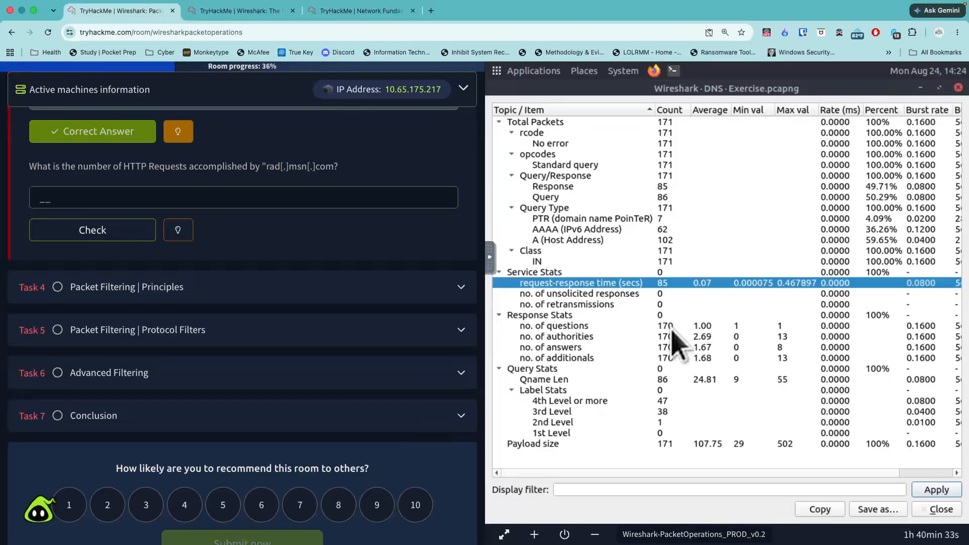
{"action": "left_click", "coordinate": [957, 87]}
{"action": "left_click", "coordinate": [699, 103]}
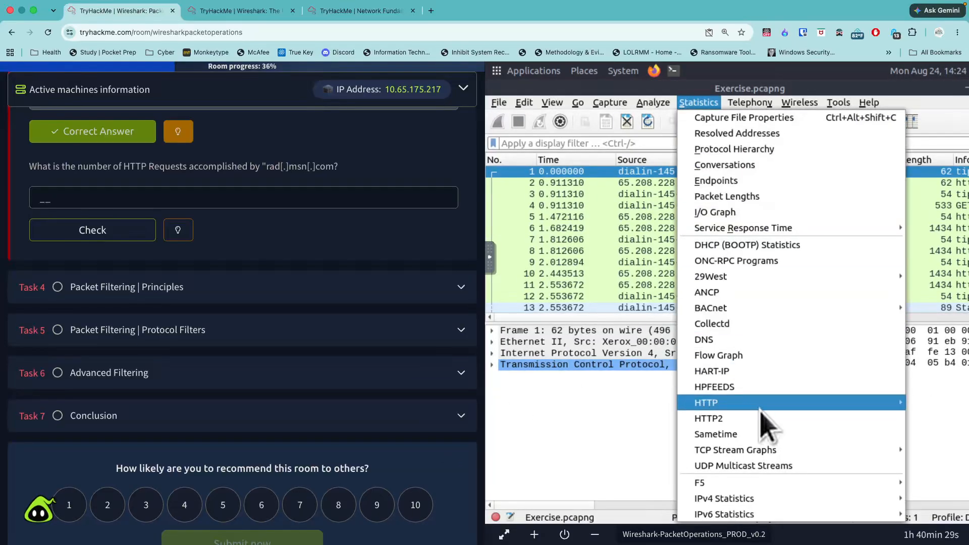
{"action": "mouse_move", "coordinate": [759, 404]}
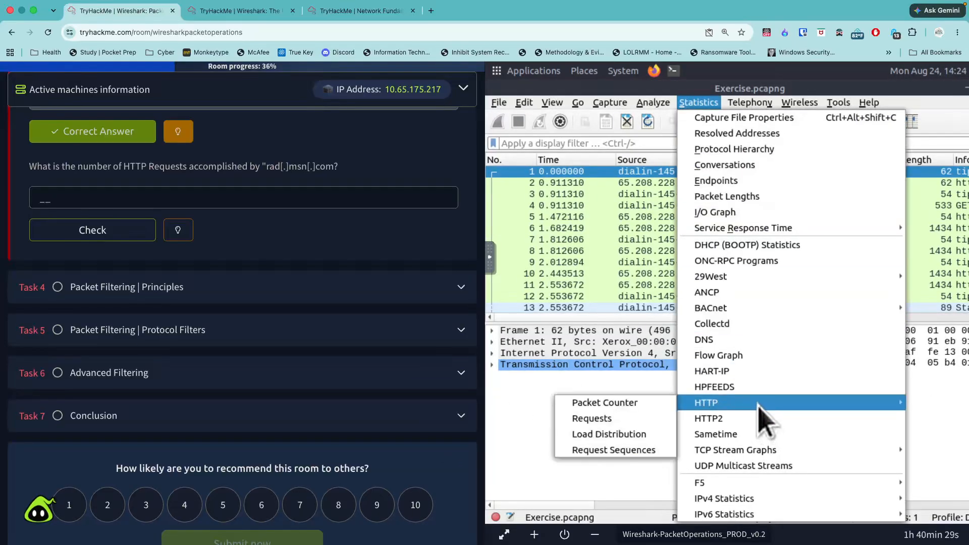
{"action": "left_click", "coordinate": [638, 420]}
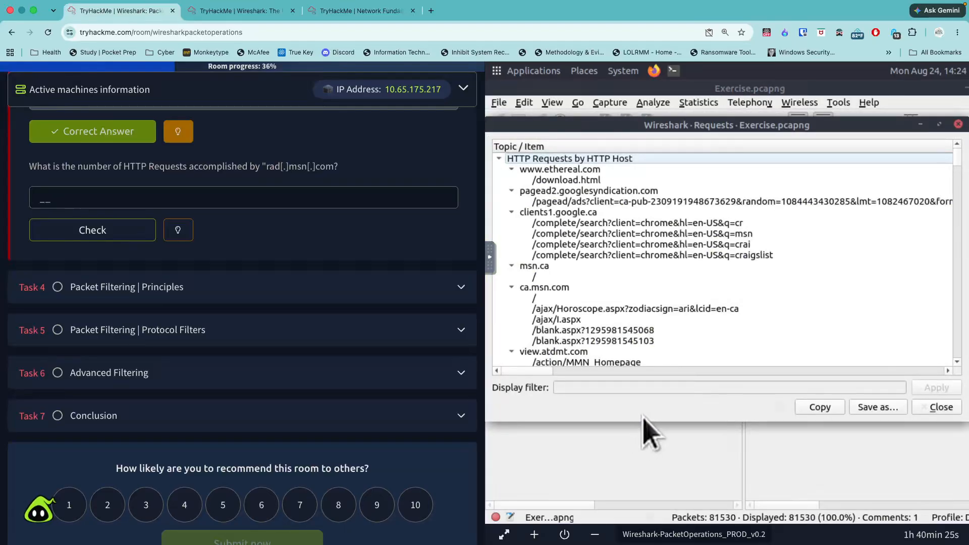
{"action": "left_click_drag", "start_coordinate": [660, 419], "coordinate": [680, 475]}
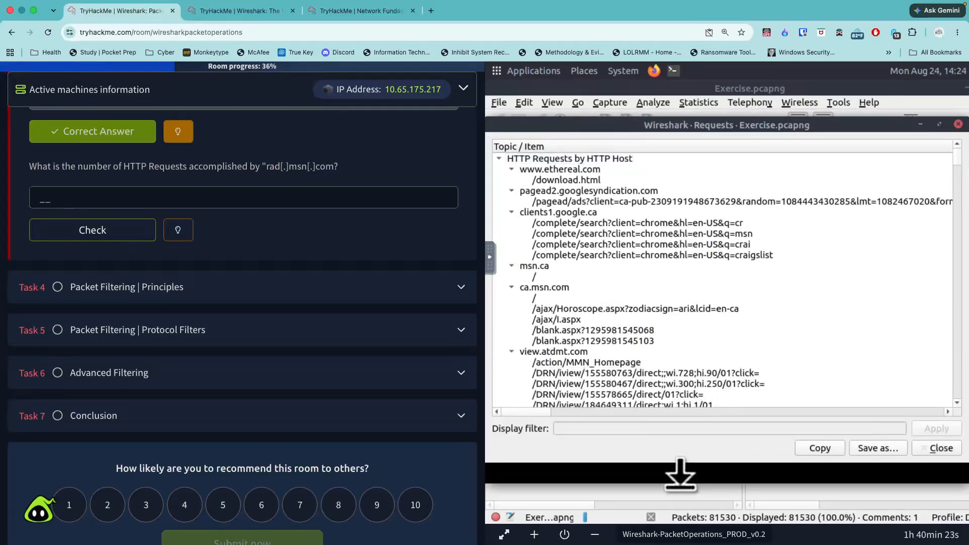
- Locate the rad.msn.com host in the list of HTTP requests by host
{"action": "scroll", "coordinate": [702, 354], "scroll_direction": "down", "scroll_amount": 1}
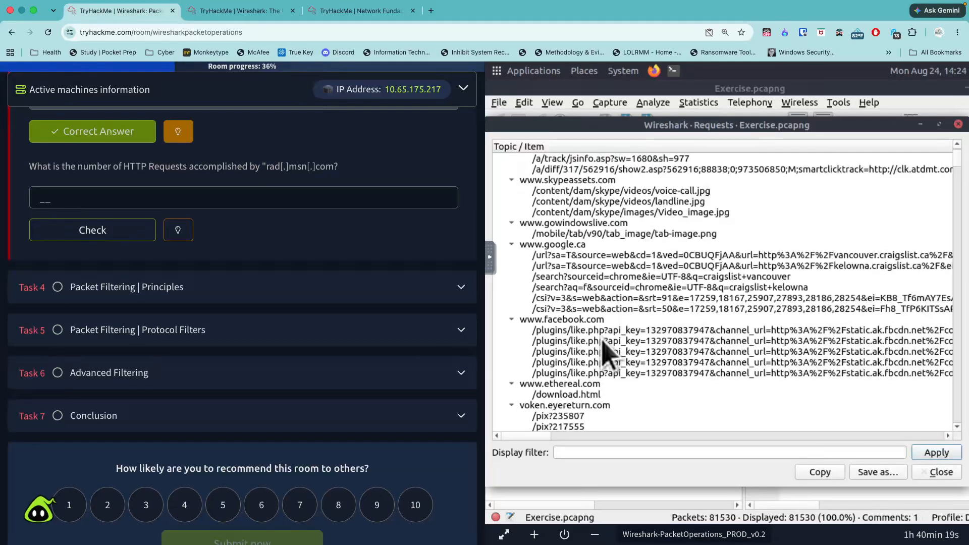
{"action": "scroll", "coordinate": [568, 418], "scroll_direction": "down", "scroll_amount": 1}
{"action": "left_click_drag", "start_coordinate": [523, 435], "coordinate": [486, 467]}
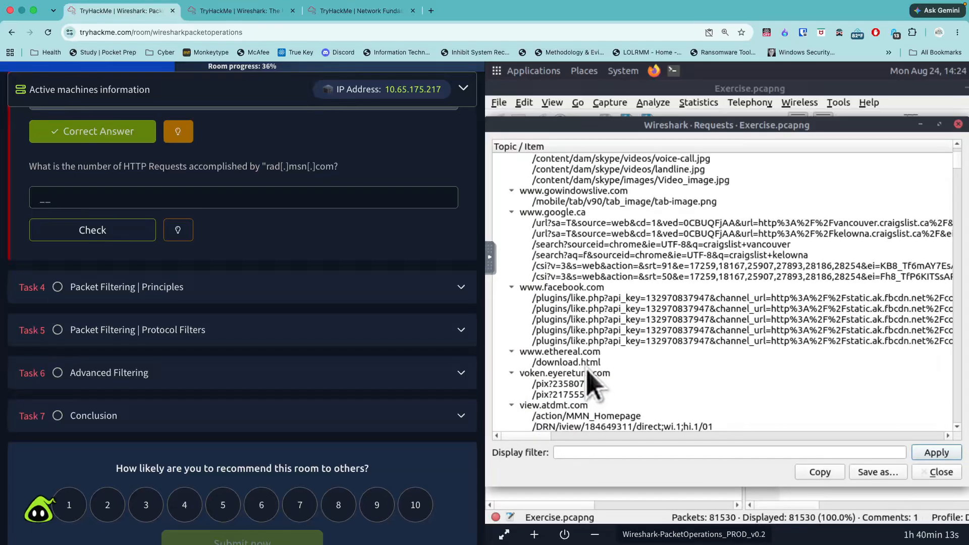
{"action": "scroll", "coordinate": [606, 359], "scroll_direction": "up", "scroll_amount": 2}
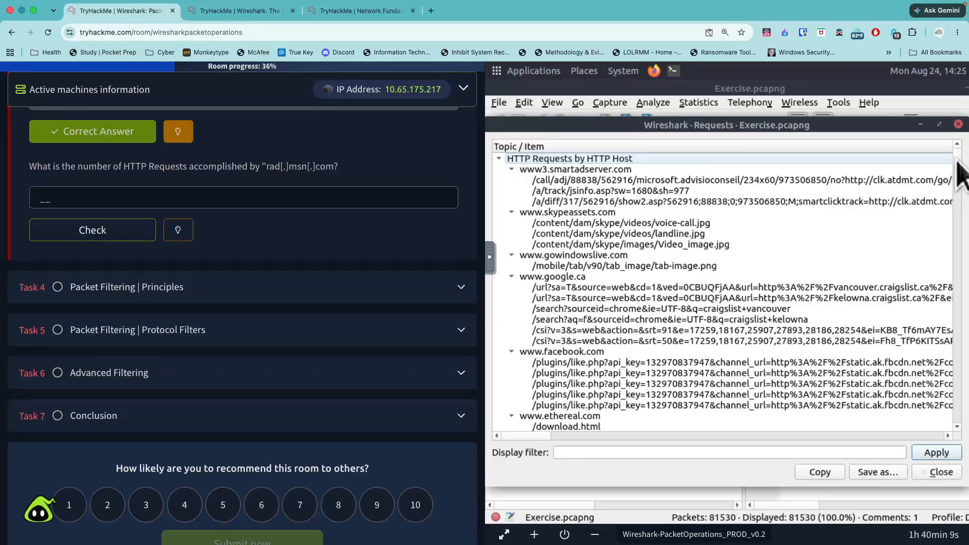
{"action": "left_click_drag", "start_coordinate": [954, 168], "coordinate": [961, 222]}
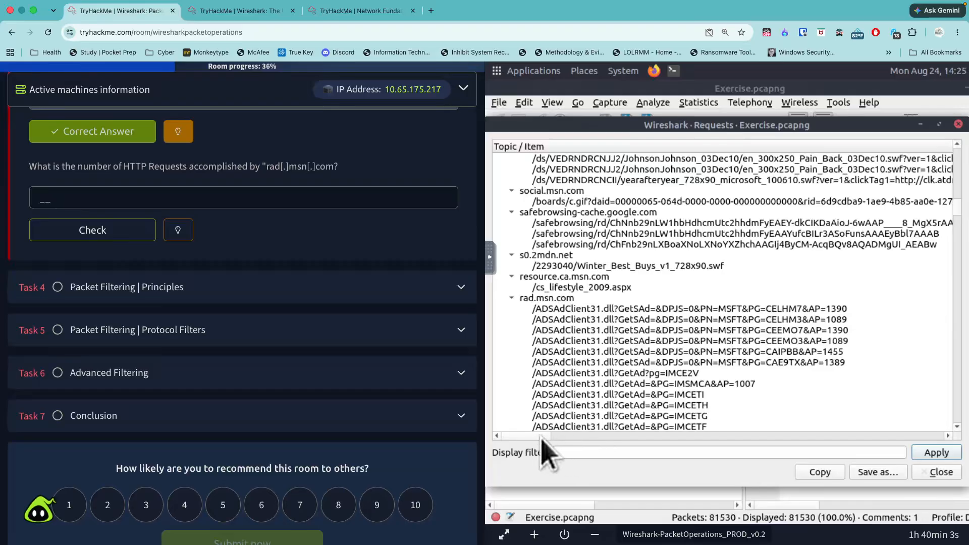
{"action": "left_click_drag", "start_coordinate": [541, 436], "coordinate": [506, 413]}
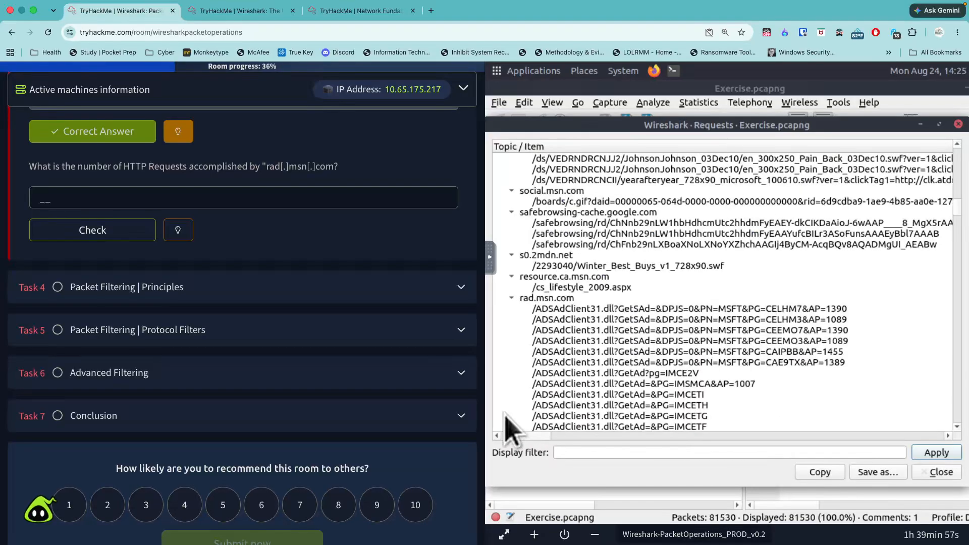
- Submit 39 as the number of HTTP requests accomplished by rad[.]msn[.]com
{"action": "left_click", "coordinate": [201, 198]}
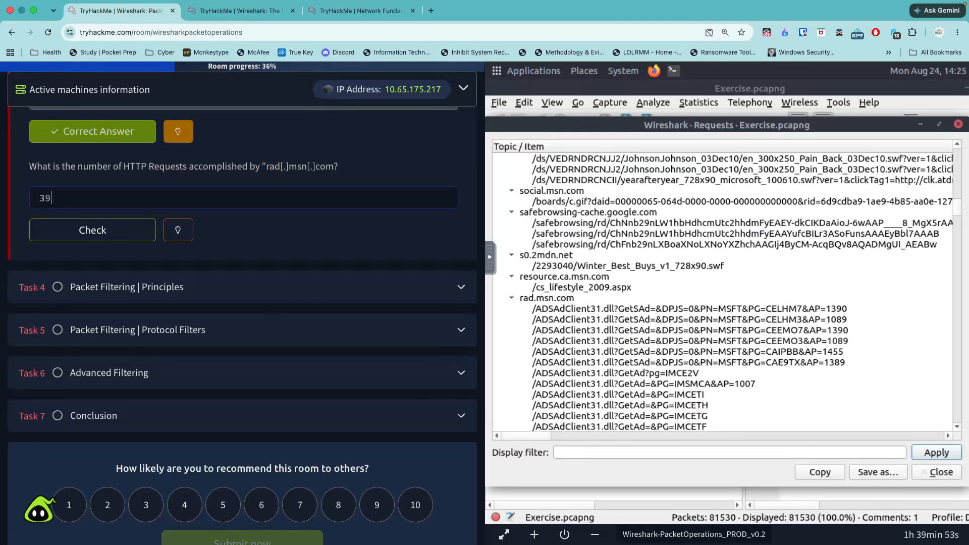
{"action": "type", "text": "39"}
{"action": "key", "text": "Return"}
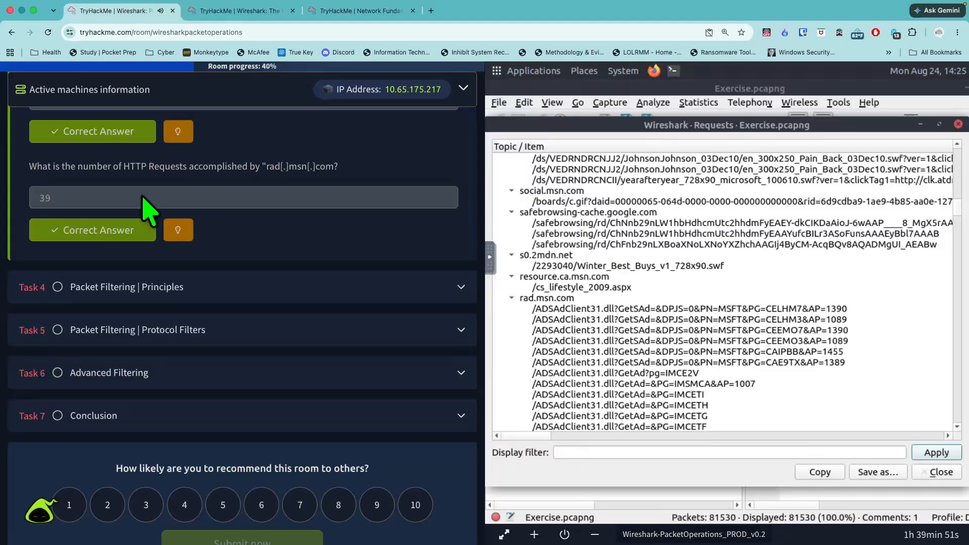
- Select the rad.msn.com row in the HTTP Requests statistics and check its request count
{"action": "left_click", "coordinate": [545, 300]}
{"action": "right_click", "coordinate": [544, 301]}
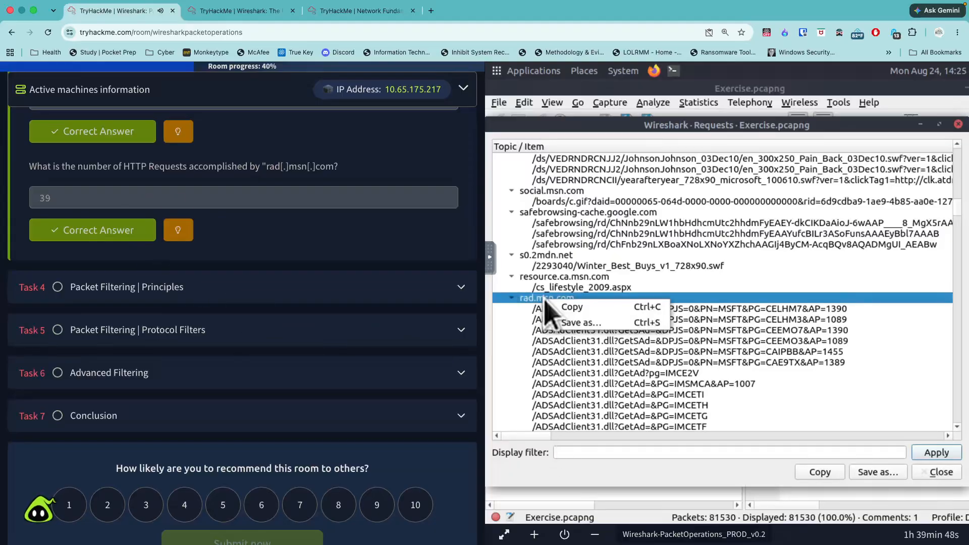
{"action": "left_click", "coordinate": [529, 442]}
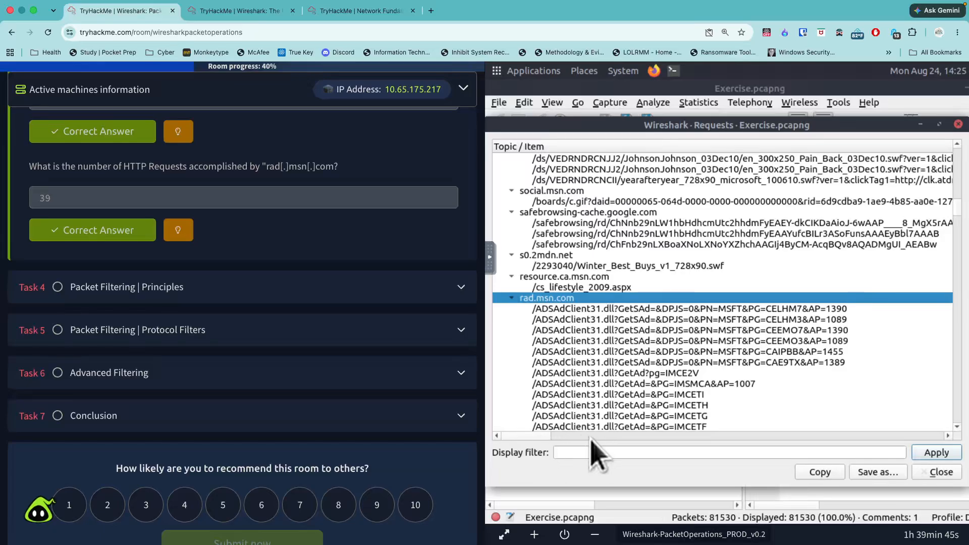
{"action": "left_click_drag", "start_coordinate": [588, 436], "coordinate": [942, 444]}
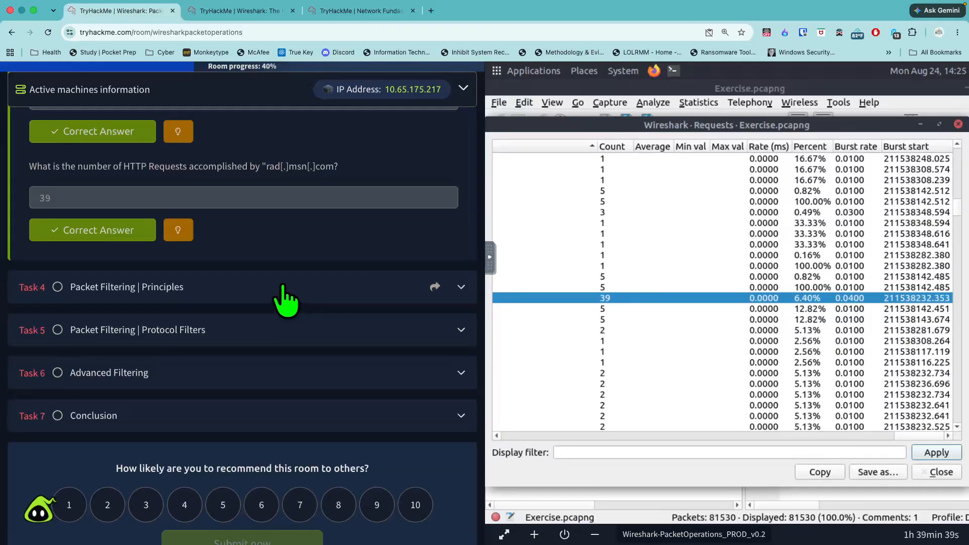
- Open Task 4, Packet Filtering | Principles, and read the definitions of capture filters and display filters
{"action": "left_click", "coordinate": [286, 302]}
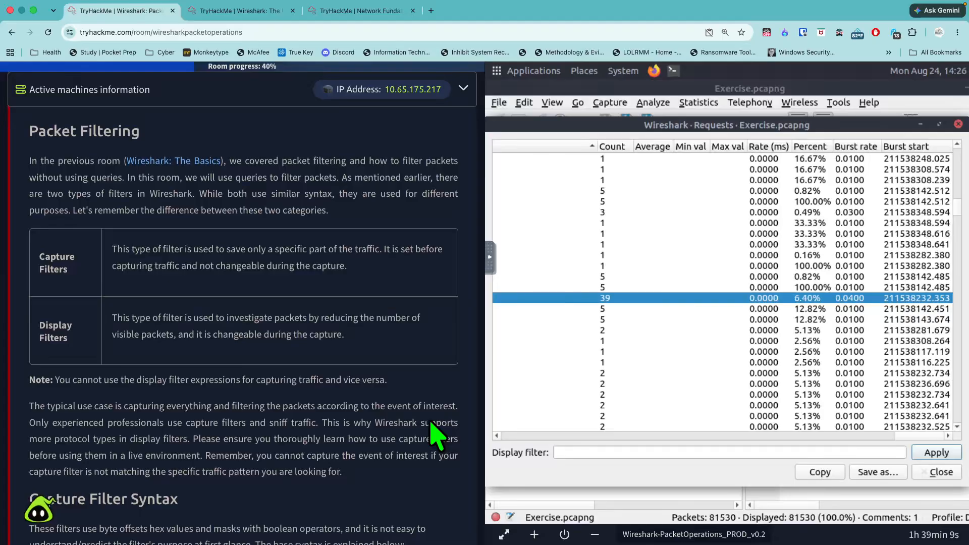
{"action": "left_click_drag", "start_coordinate": [36, 255], "coordinate": [104, 283]}
{"action": "left_click", "coordinate": [400, 283]}
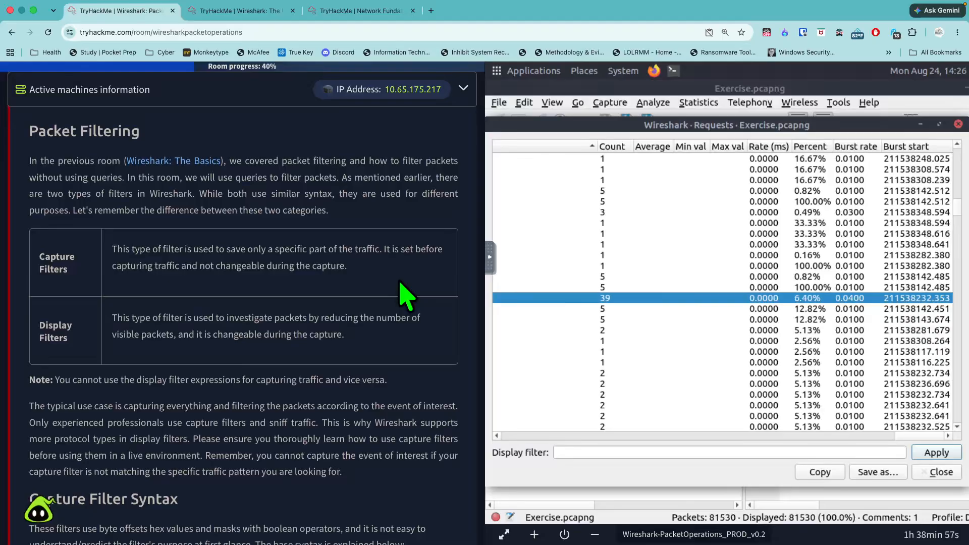
{"action": "left_click_drag", "start_coordinate": [80, 343], "coordinate": [33, 328]}
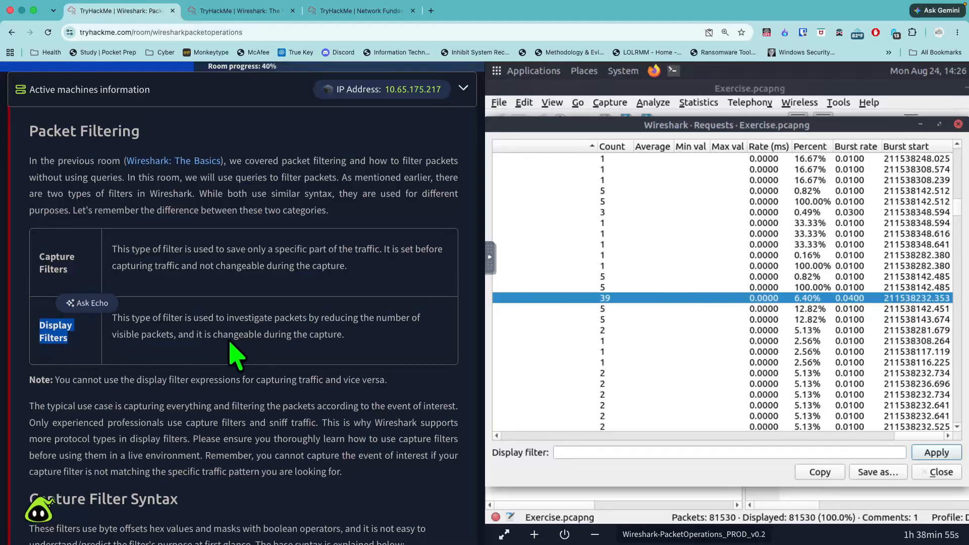
- Read the note on capture versus display filters and the Capture Filter Syntax section covering scope, direction, protocol and the port 80 sample
{"action": "left_click", "coordinate": [425, 344]}
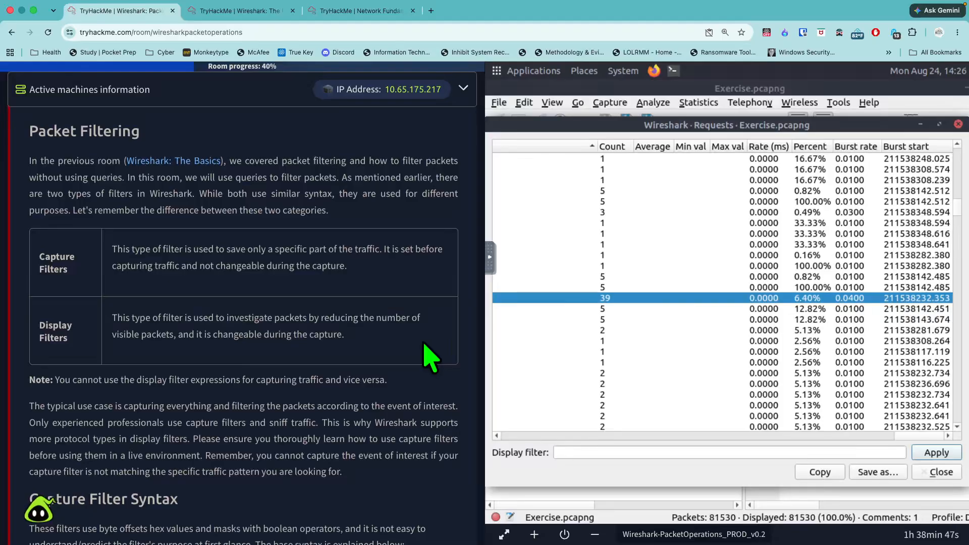
{"action": "scroll", "coordinate": [390, 380], "scroll_direction": "down", "scroll_amount": 2}
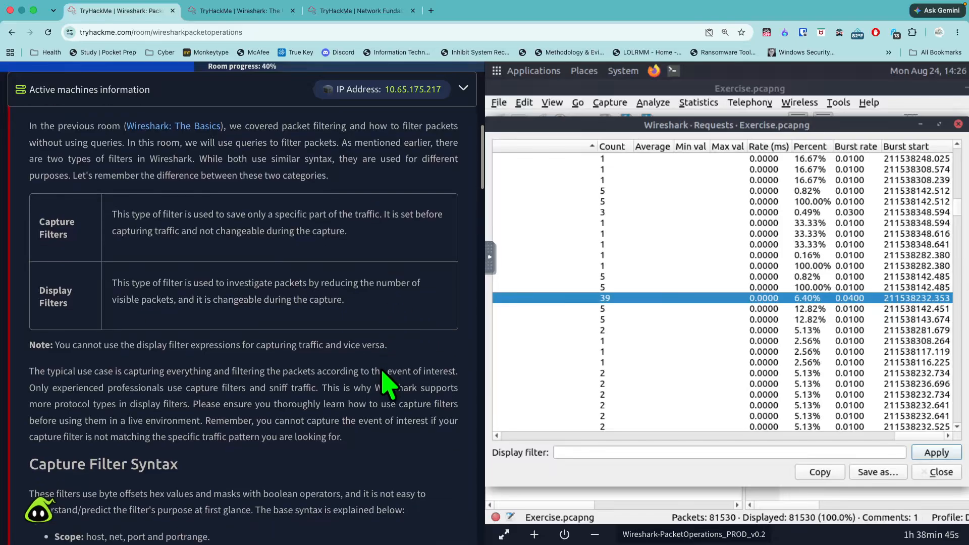
{"action": "left_click_drag", "start_coordinate": [53, 309], "coordinate": [29, 312]}
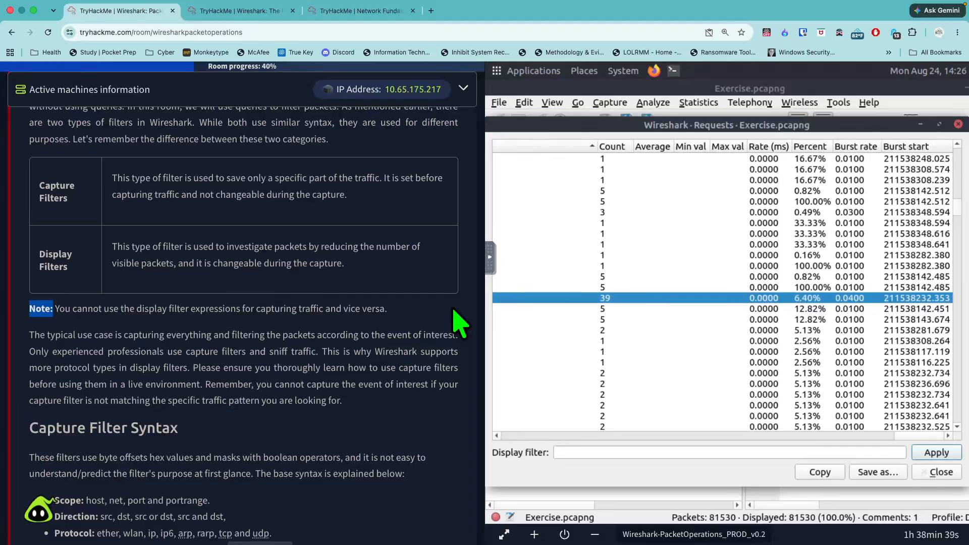
{"action": "scroll", "coordinate": [460, 323], "scroll_direction": "down", "scroll_amount": 6}
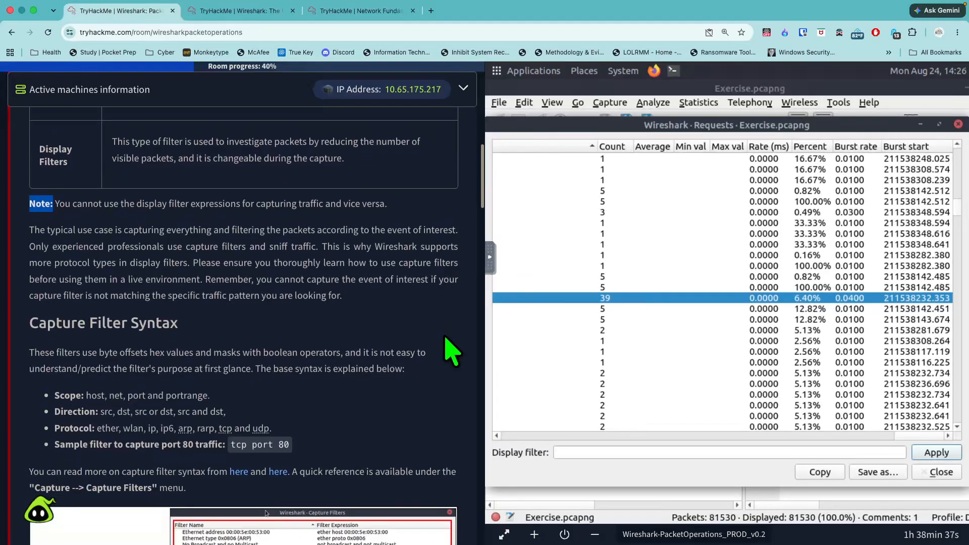
{"action": "scroll", "coordinate": [451, 347], "scroll_direction": "down", "scroll_amount": 1}
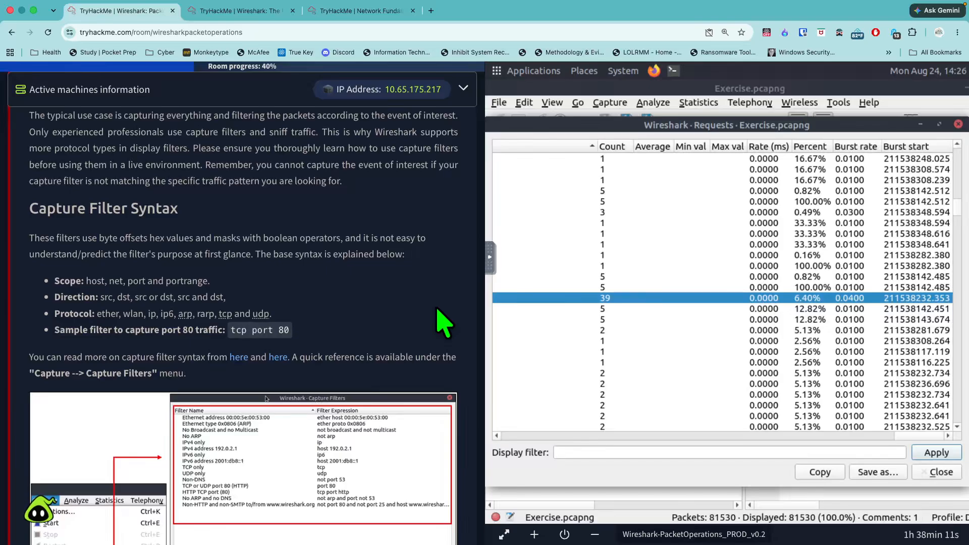
{"action": "scroll", "coordinate": [442, 323], "scroll_direction": "down", "scroll_amount": 2}
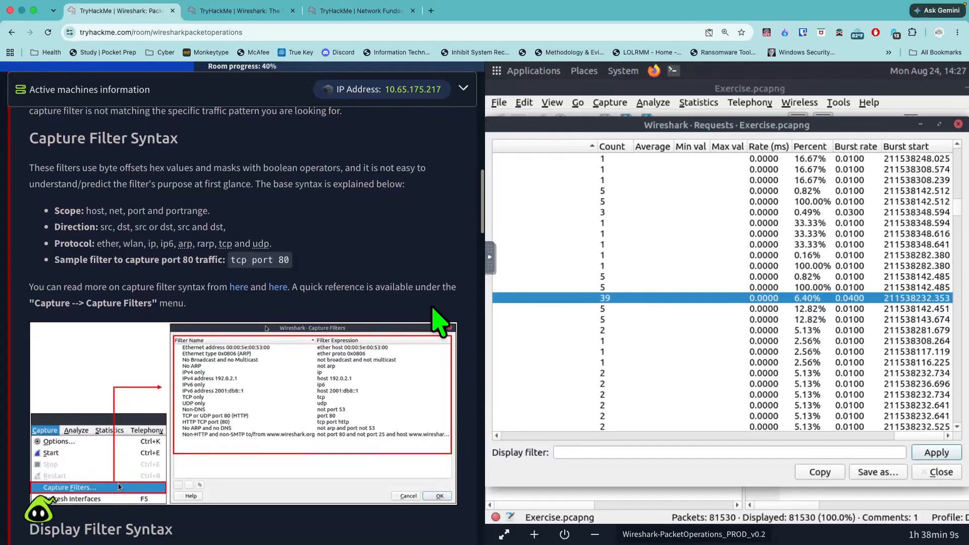
{"action": "left_click_drag", "start_coordinate": [179, 139], "coordinate": [40, 149]}
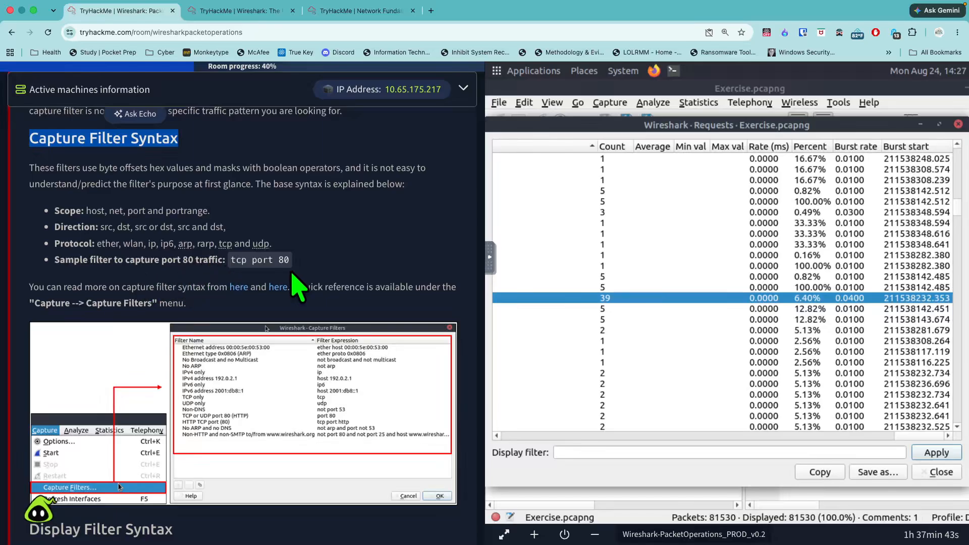
- Open both linked capture filter syntax references, the pcap-filter man page and the CaptureFilters wiki, in new browser tabs
{"action": "scroll", "coordinate": [286, 309], "scroll_direction": "down", "scroll_amount": 2}
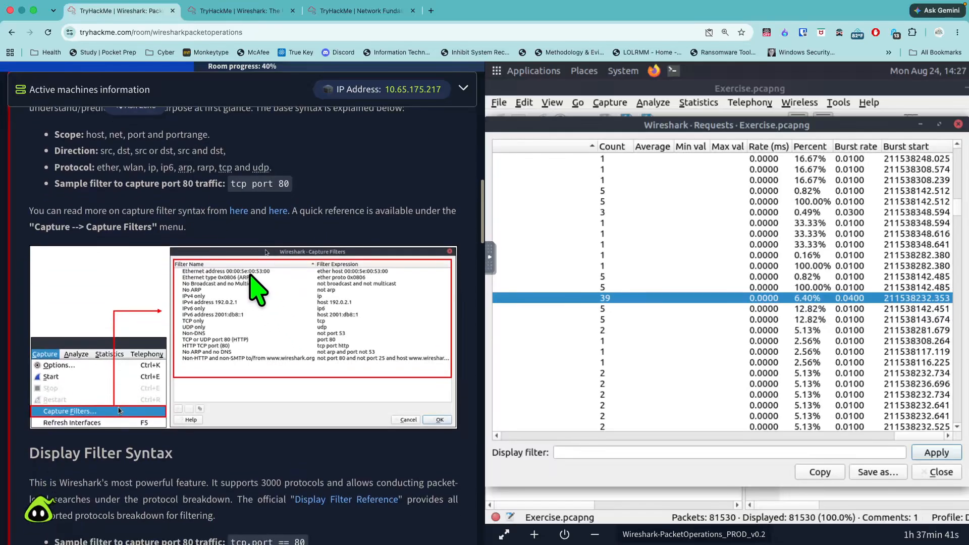
{"action": "right_click", "coordinate": [236, 214]}
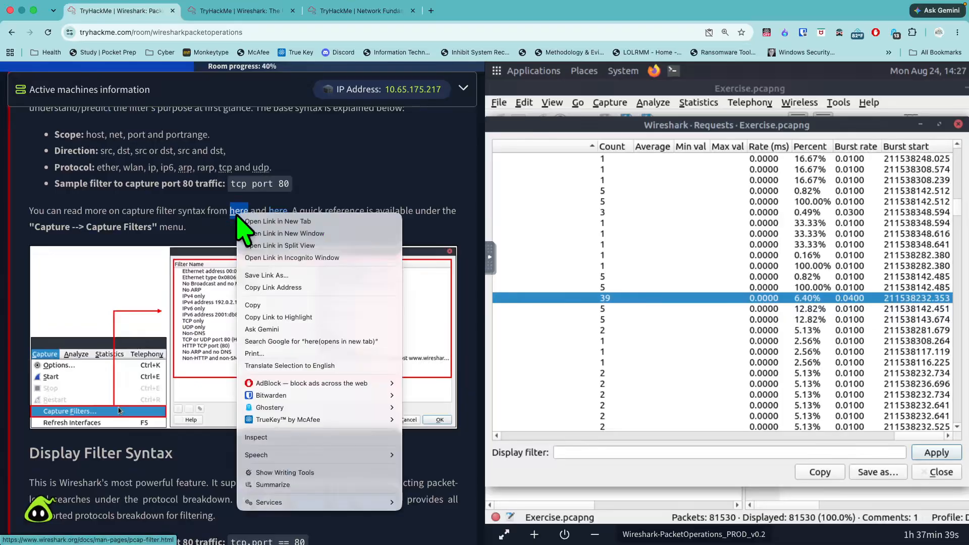
{"action": "left_click", "coordinate": [254, 222]}
{"action": "right_click", "coordinate": [279, 212]}
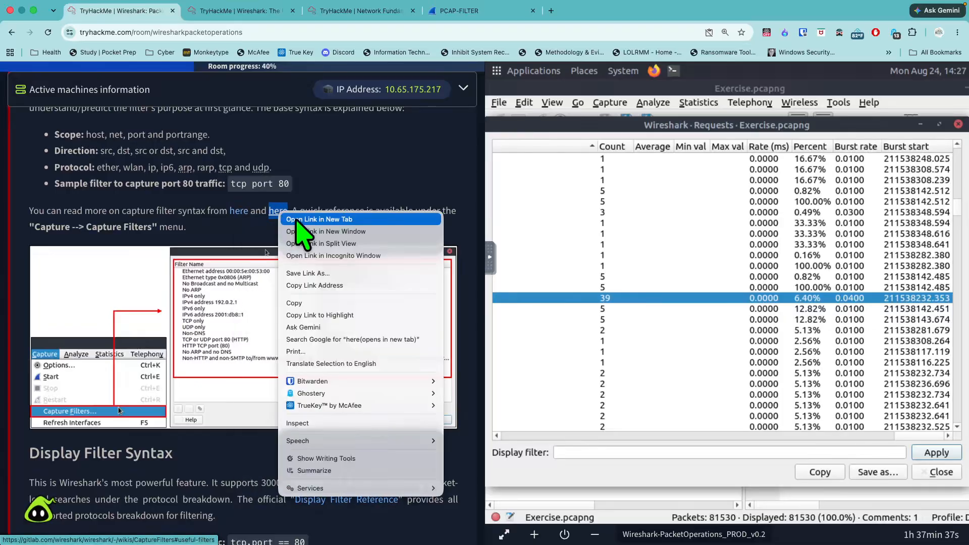
{"action": "left_click", "coordinate": [296, 221]}
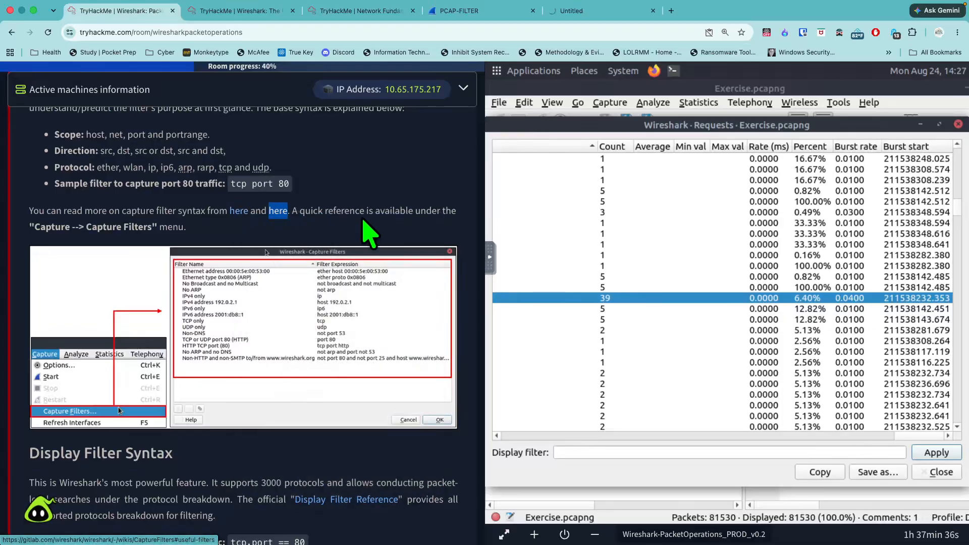
- Skim the PCAP-FILTER man page's primitives and the example filters on the Wireshark CaptureFilters wiki page
{"action": "left_click", "coordinate": [460, 10]}
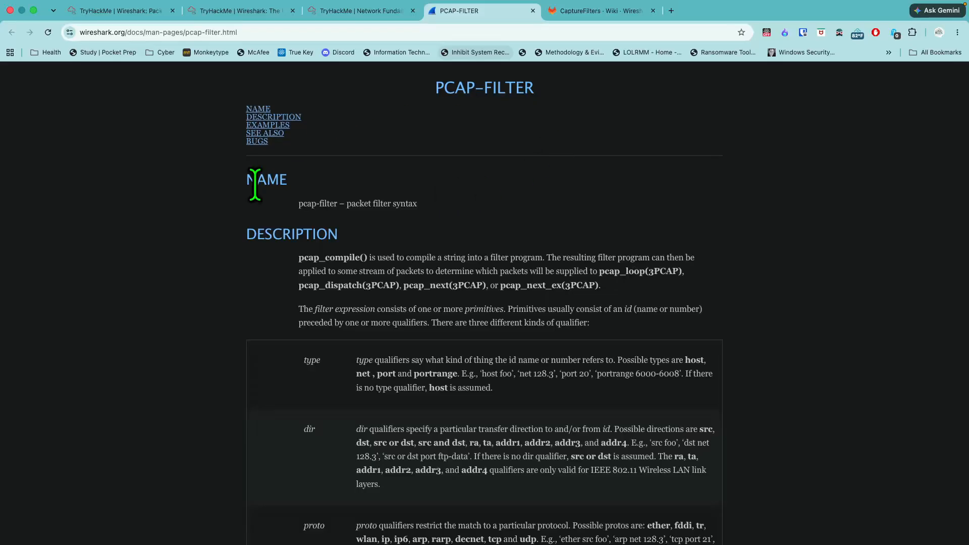
{"action": "scroll", "coordinate": [576, 212], "scroll_direction": "down", "scroll_amount": 20}
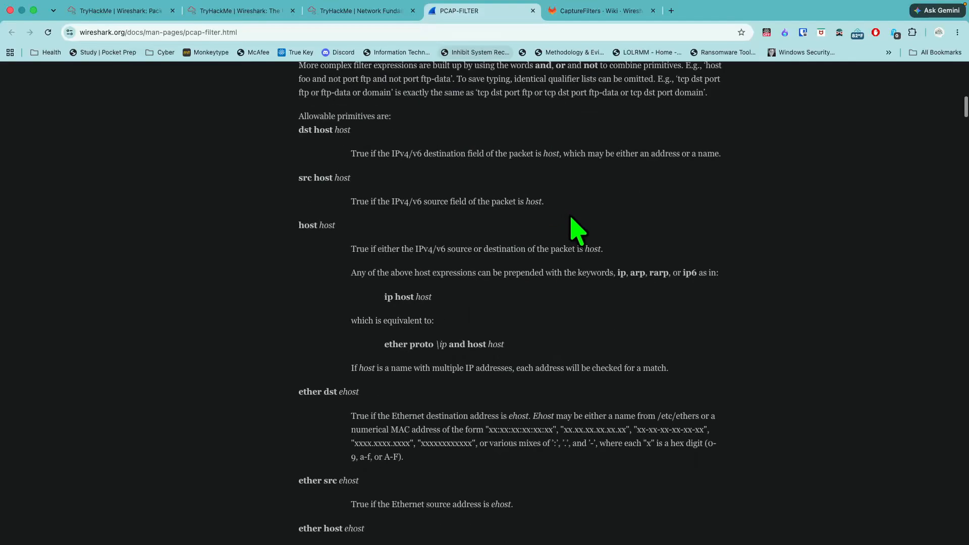
{"action": "scroll", "coordinate": [575, 227], "scroll_direction": "down", "scroll_amount": 10}
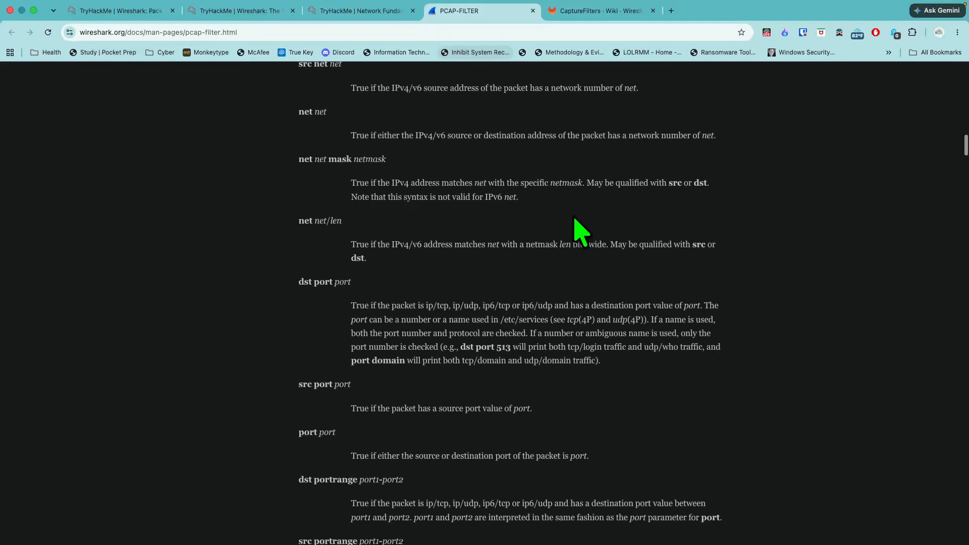
{"action": "left_click", "coordinate": [590, 13]}
{"action": "scroll", "coordinate": [641, 238], "scroll_direction": "down", "scroll_amount": 15}
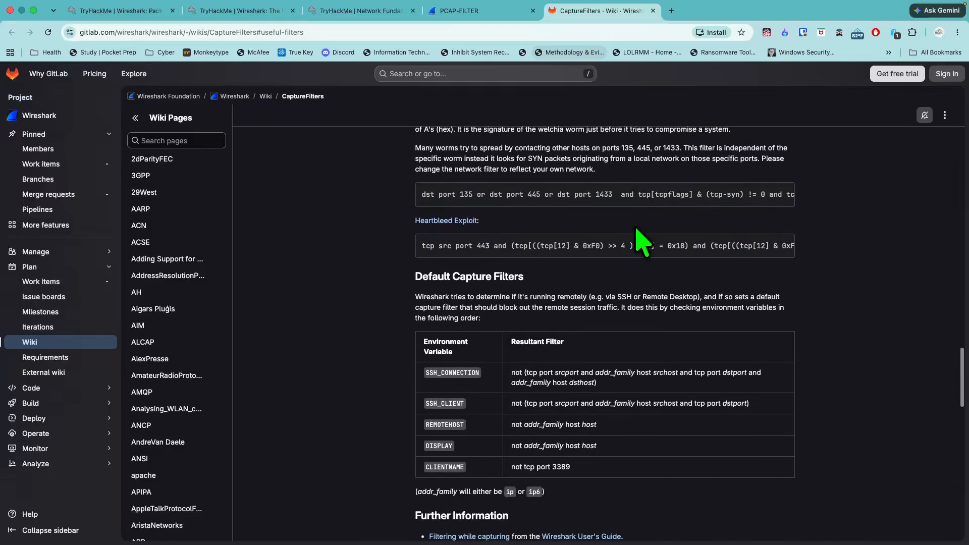
{"action": "scroll", "coordinate": [641, 240], "scroll_direction": "down", "scroll_amount": 7}
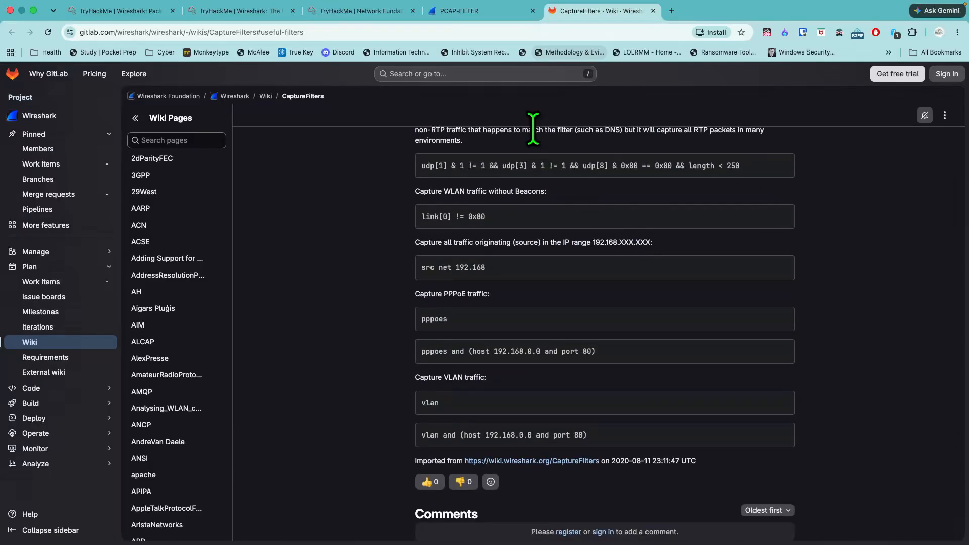
- Return to the Packet Operations room and bring up Wireshark's list of saved capture filters
{"action": "left_click", "coordinate": [133, 15]}
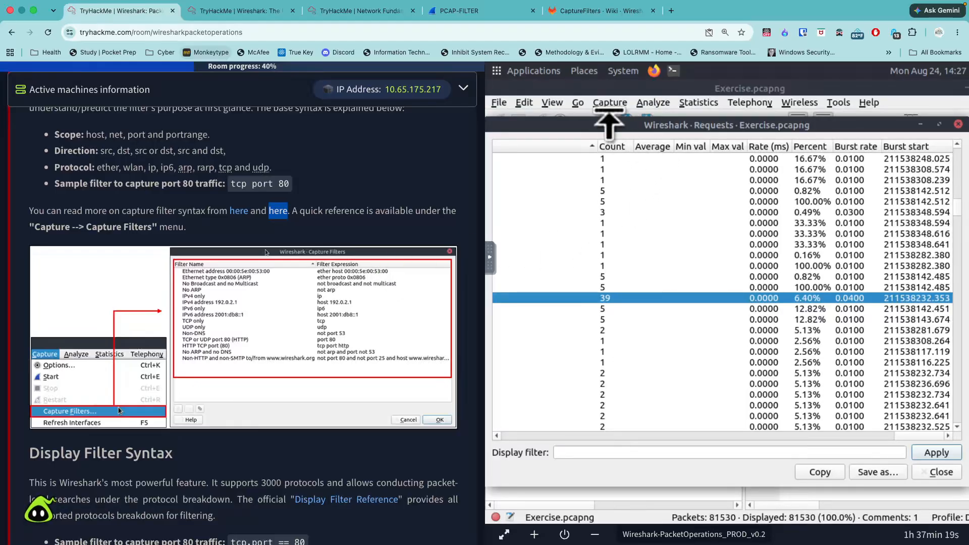
{"action": "left_click", "coordinate": [610, 104]}
{"action": "left_click", "coordinate": [637, 181]}
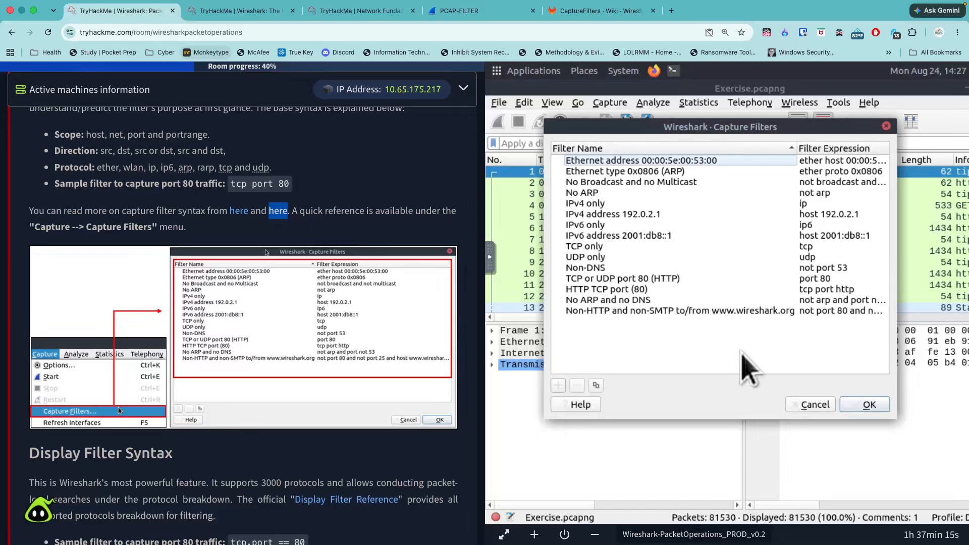
- Read the Display Filter Syntax section and open its official Display Filter Reference link in a new tab
{"action": "scroll", "coordinate": [413, 324], "scroll_direction": "down", "scroll_amount": 5}
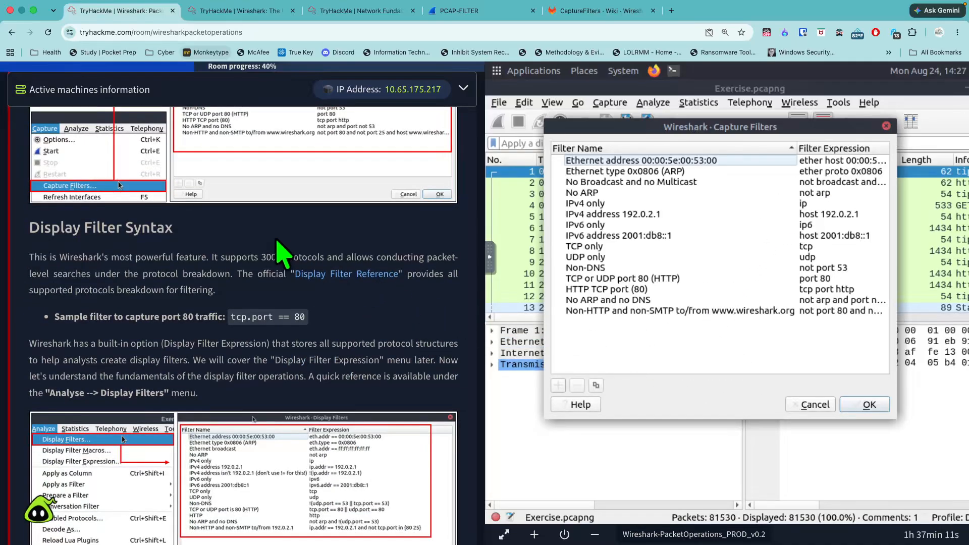
{"action": "scroll", "coordinate": [283, 293], "scroll_direction": "down", "scroll_amount": 3}
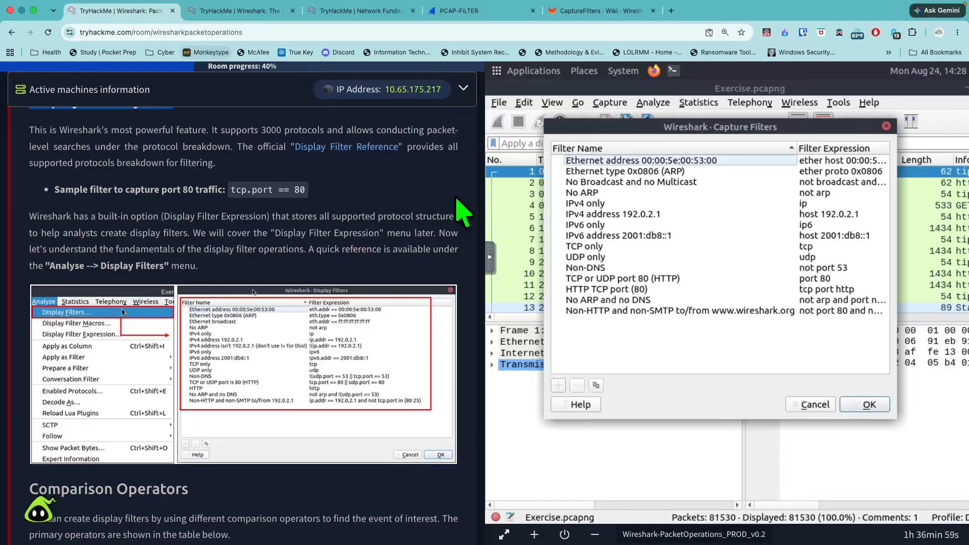
{"action": "right_click", "coordinate": [366, 147]}
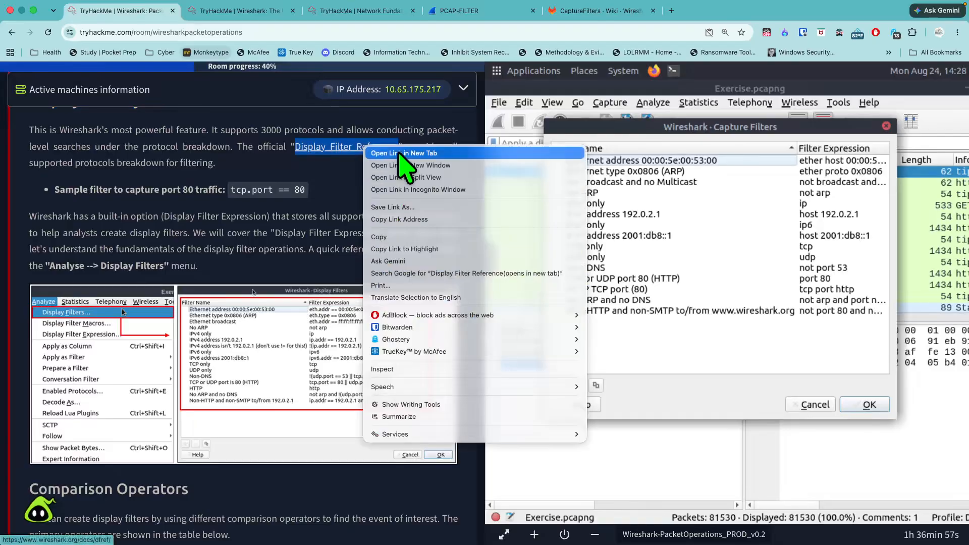
{"action": "left_click", "coordinate": [401, 152]}
{"action": "left_click", "coordinate": [696, 11]}
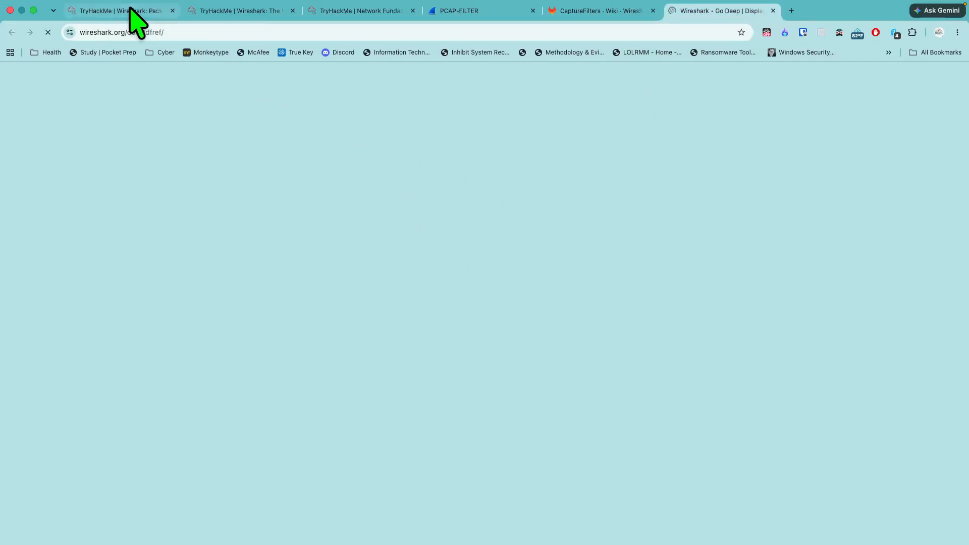
- Browse the protocol index of the Display Filter Reference through the H entries and return to its beginning
{"action": "scroll", "coordinate": [241, 249], "scroll_direction": "down", "scroll_amount": 15}
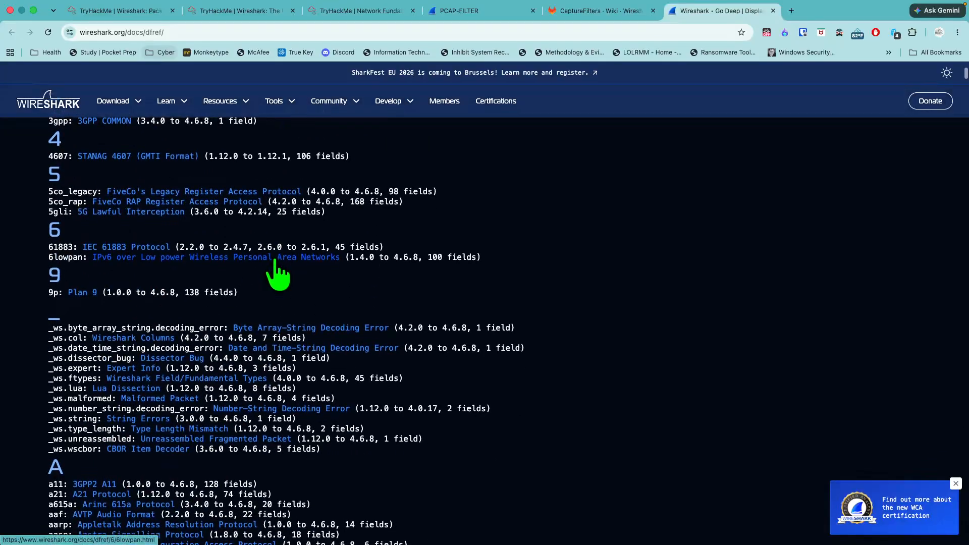
{"action": "scroll", "coordinate": [271, 259], "scroll_direction": "down", "scroll_amount": 20}
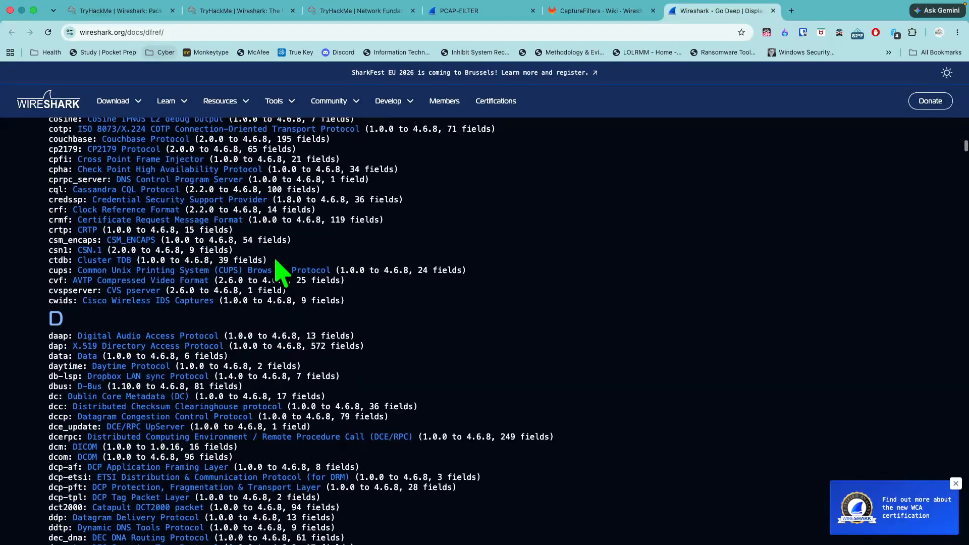
{"action": "scroll", "coordinate": [277, 261], "scroll_direction": "down", "scroll_amount": 20}
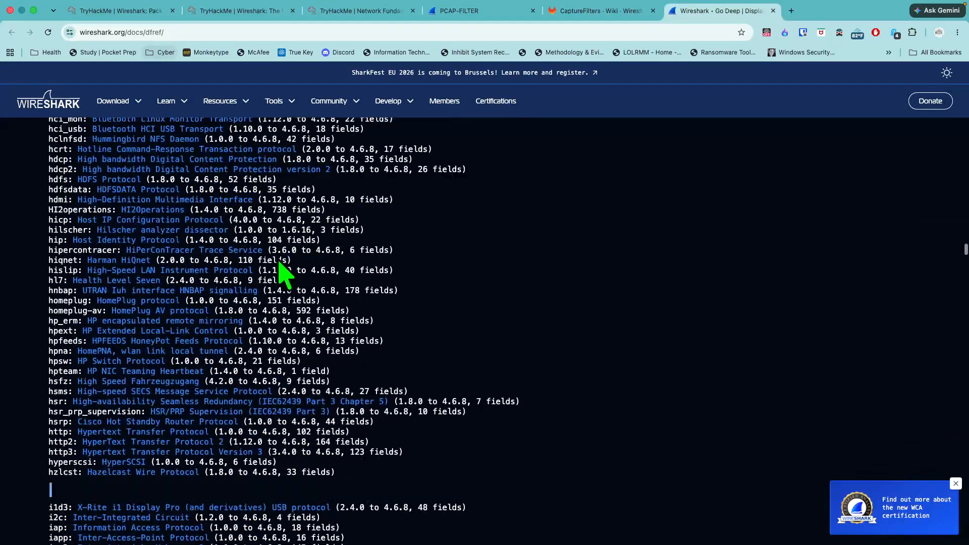
{"action": "scroll", "coordinate": [277, 260], "scroll_direction": "down", "scroll_amount": 10}
{"action": "scroll", "coordinate": [279, 259], "scroll_direction": "up", "scroll_amount": 20}
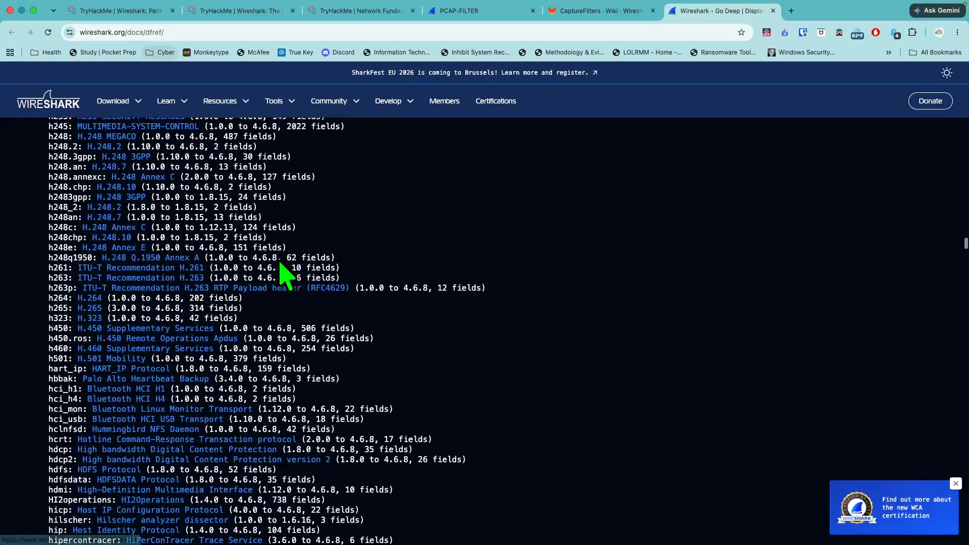
{"action": "scroll", "coordinate": [279, 259], "scroll_direction": "up", "scroll_amount": 20}
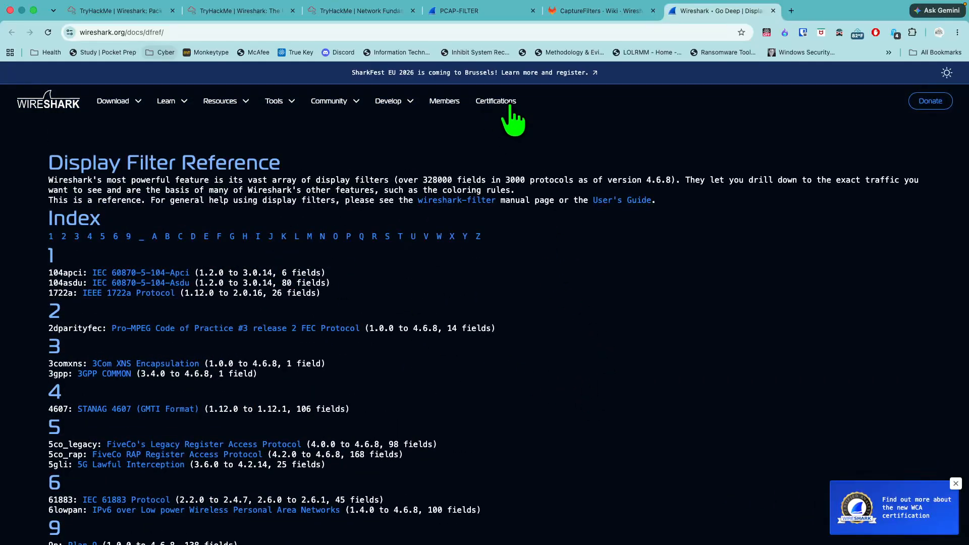
- Highlight the Display Filter Reference's web address, view the hidden browser bookmarks, and return to the Packet Operations room
{"action": "left_click", "coordinate": [267, 32]}
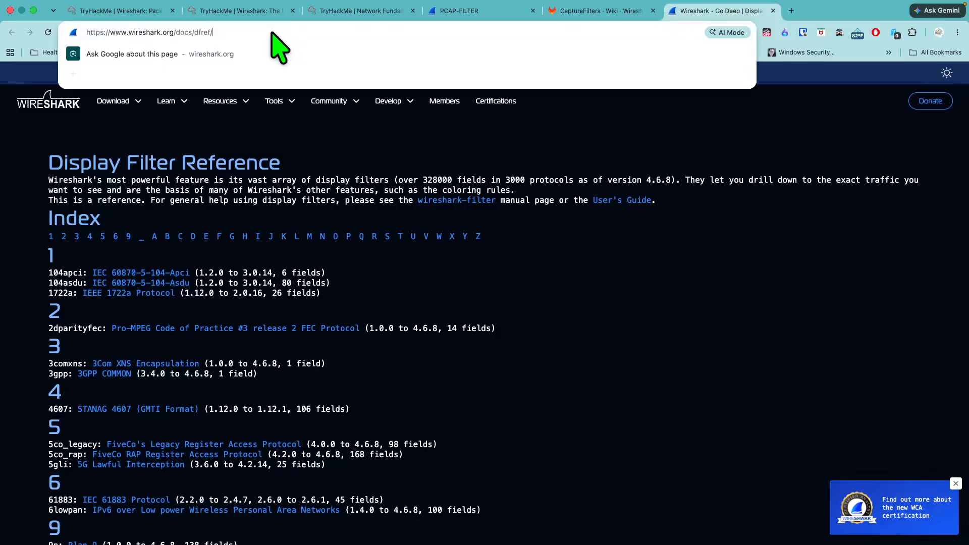
{"action": "triple_click", "coordinate": [235, 31]}
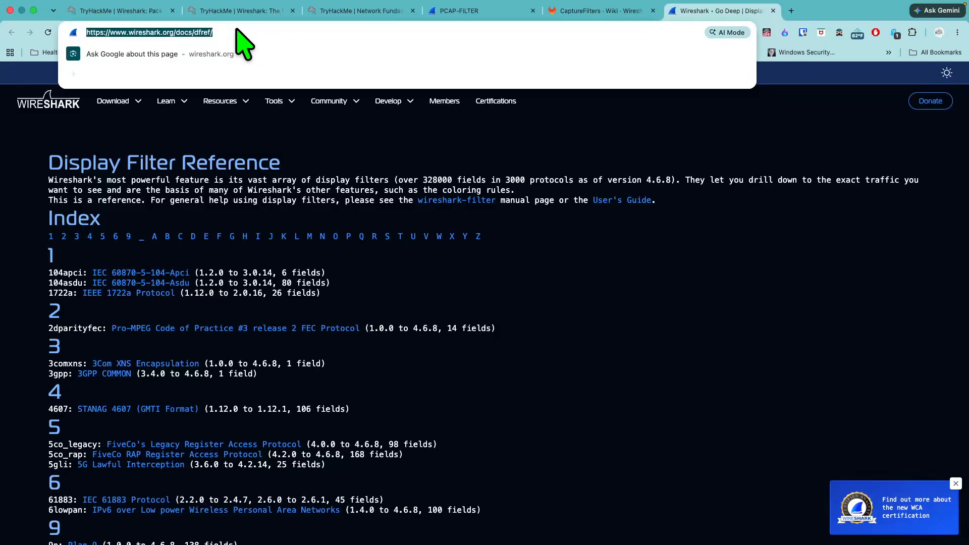
{"action": "left_click_drag", "start_coordinate": [197, 33], "coordinate": [881, 58]}
{"action": "left_click", "coordinate": [887, 53]}
{"action": "left_click", "coordinate": [886, 53]}
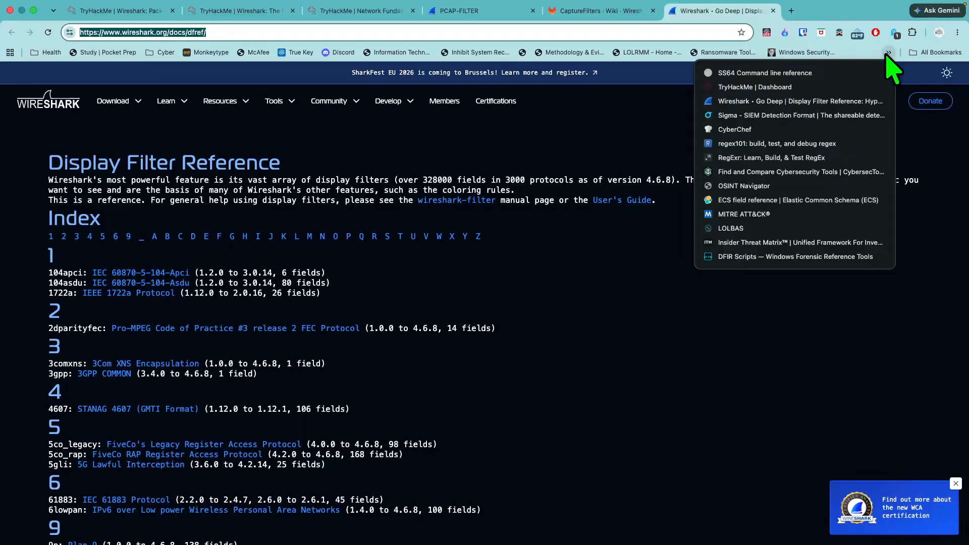
{"action": "left_click", "coordinate": [117, 13]}
{"action": "left_click", "coordinate": [130, 12]}
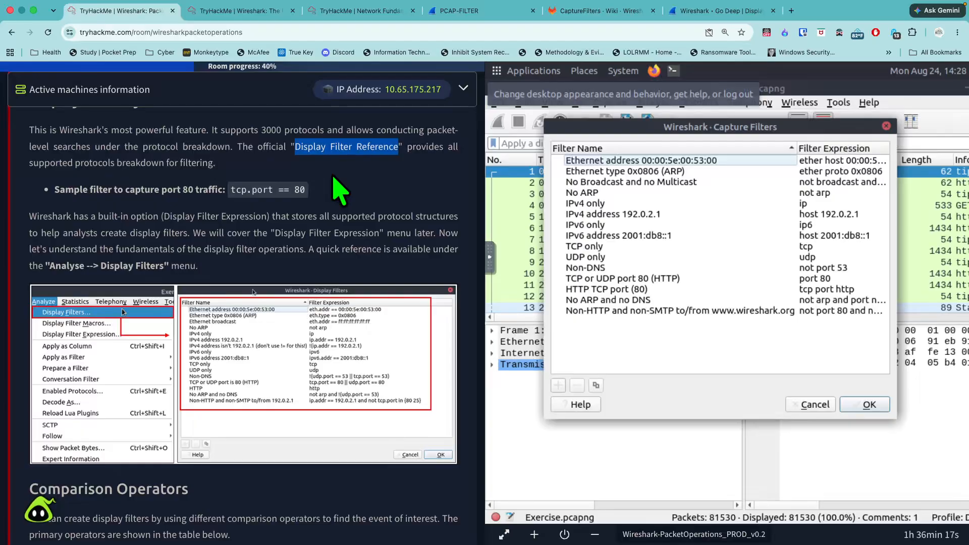
- Close the Capture Filters dialog and bring up Wireshark's saved Display Filters list for comparison with the room's example
{"action": "scroll", "coordinate": [320, 247], "scroll_direction": "down", "scroll_amount": 1}
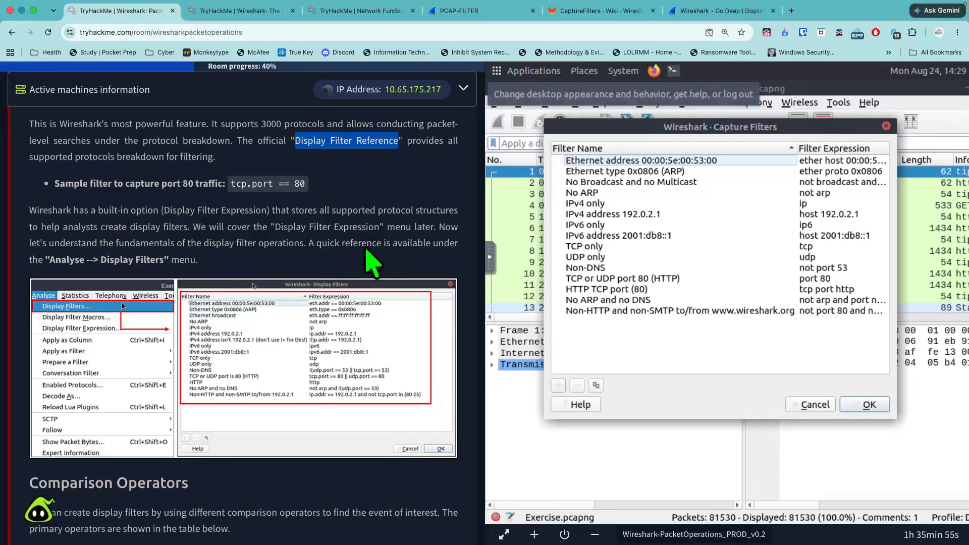
{"action": "left_click", "coordinate": [886, 126]}
{"action": "left_click", "coordinate": [646, 104]}
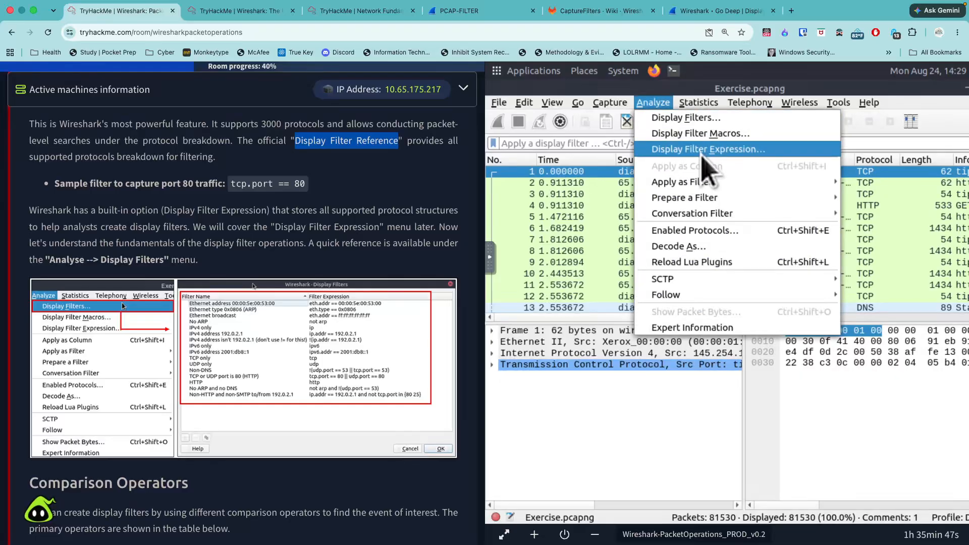
{"action": "left_click", "coordinate": [700, 119]}
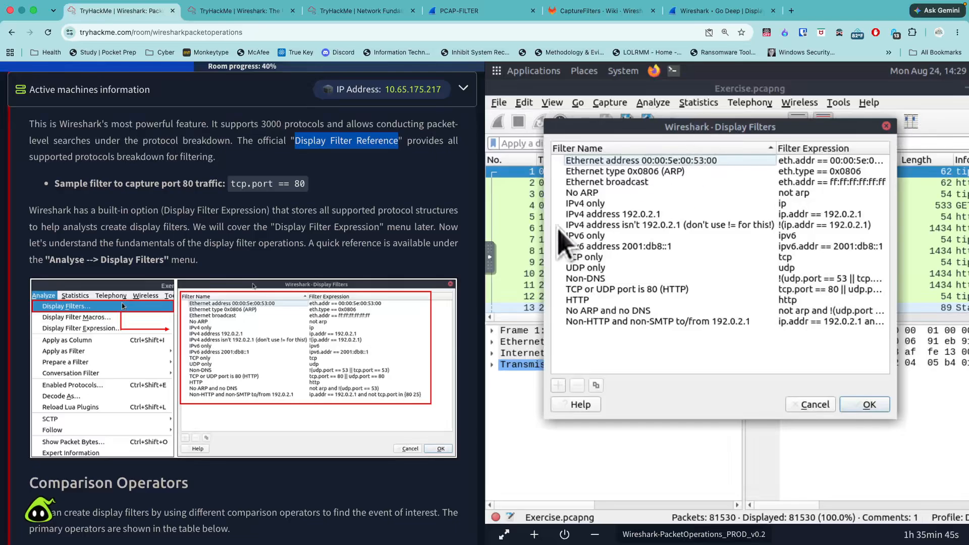
{"action": "scroll", "coordinate": [314, 223], "scroll_direction": "down", "scroll_amount": 4}
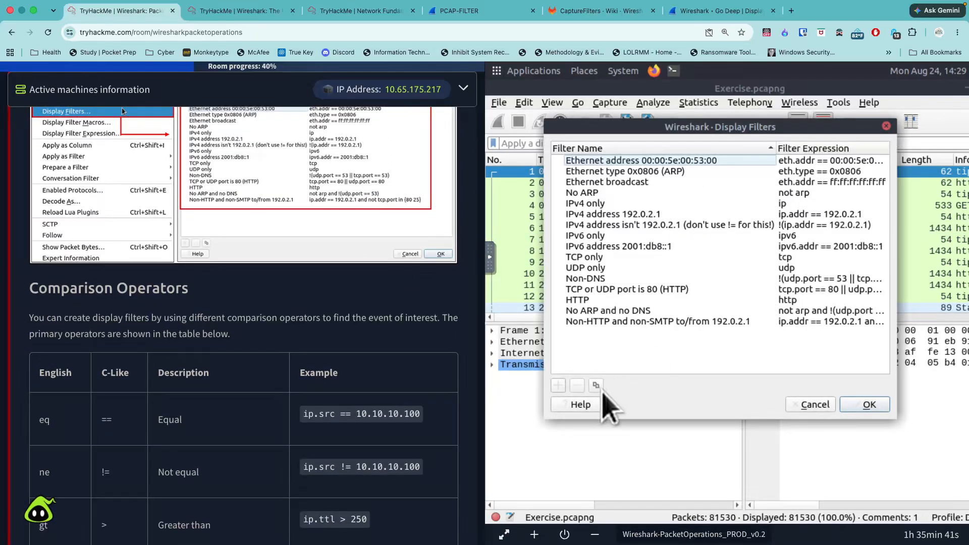
- Widen the Display Filters dialog to fit its expressions, and read the room's Comparison Operators table from eq to le with its note
{"action": "left_click_drag", "start_coordinate": [545, 419], "coordinate": [481, 423]}
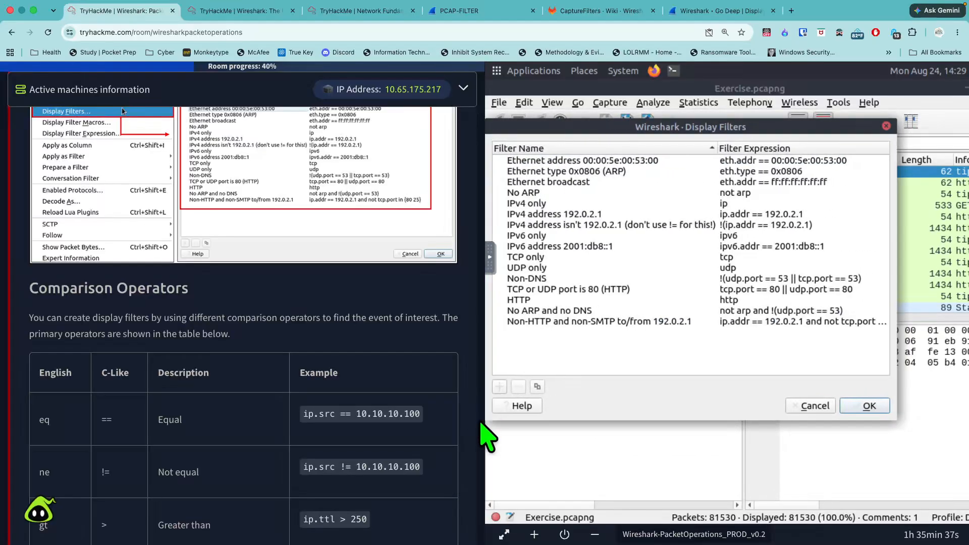
{"action": "scroll", "coordinate": [357, 411], "scroll_direction": "down", "scroll_amount": 3}
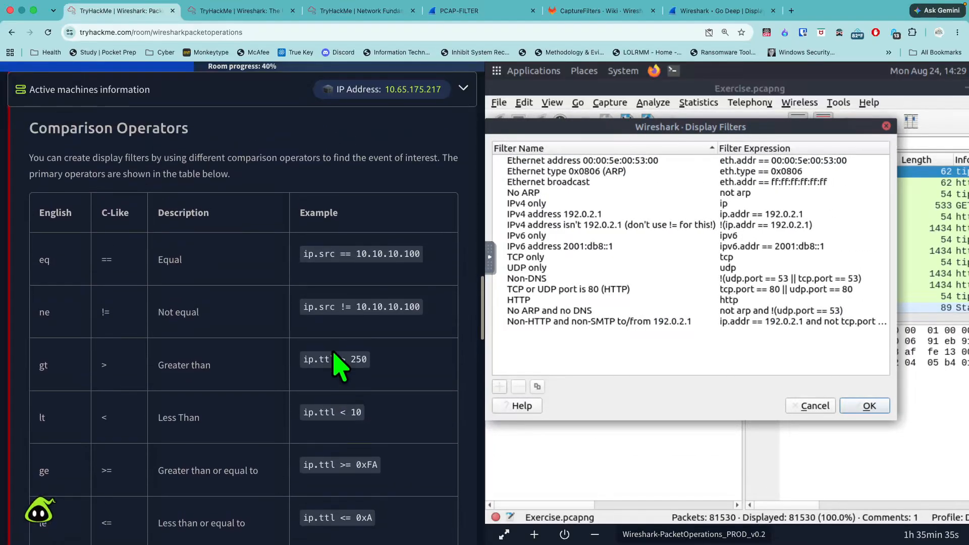
{"action": "scroll", "coordinate": [338, 364], "scroll_direction": "up", "scroll_amount": 1}
{"action": "left_click_drag", "start_coordinate": [205, 142], "coordinate": [46, 139]}
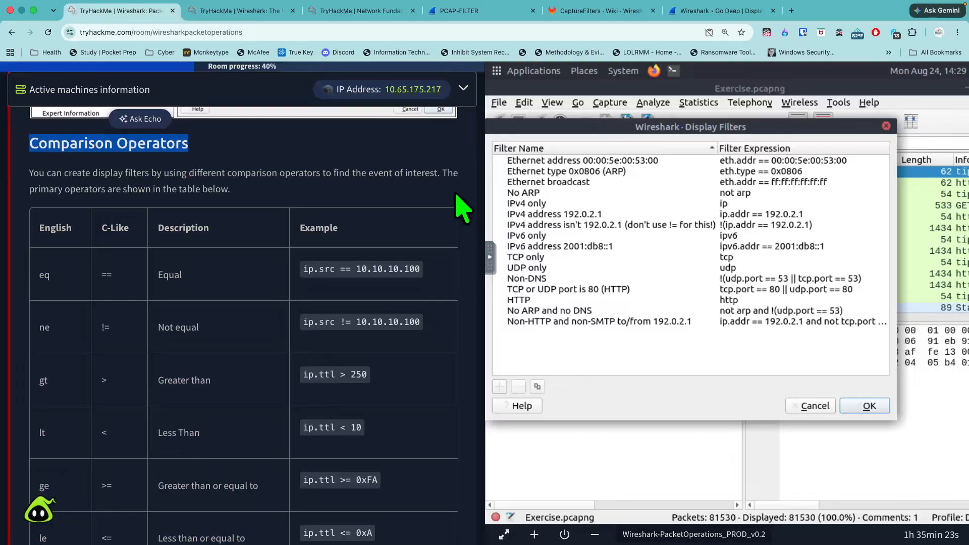
{"action": "scroll", "coordinate": [75, 303], "scroll_direction": "down", "scroll_amount": 1}
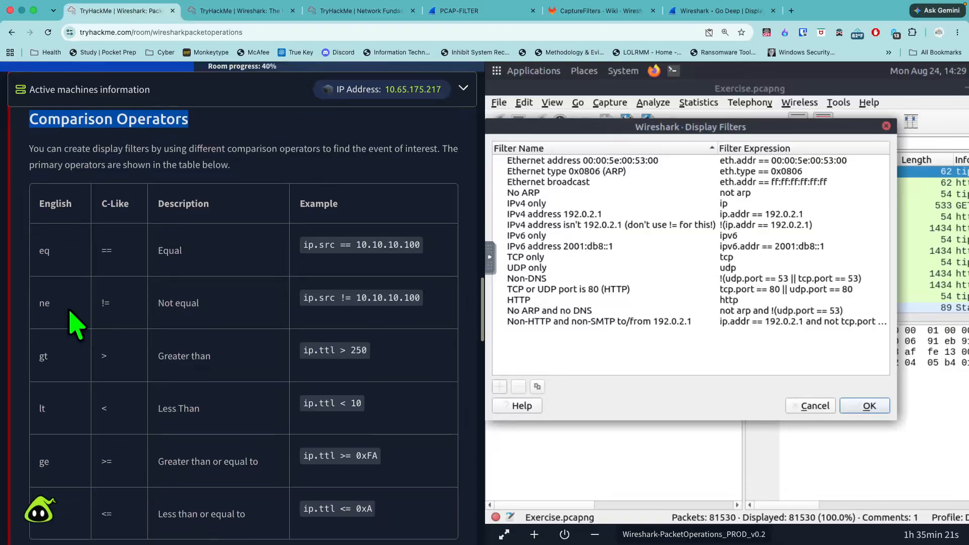
{"action": "scroll", "coordinate": [70, 311], "scroll_direction": "down", "scroll_amount": 3}
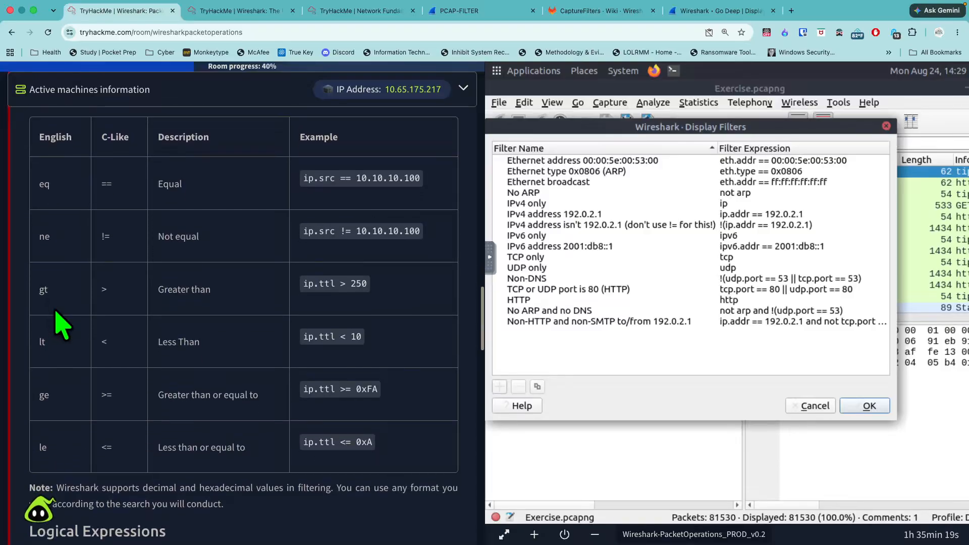
{"action": "scroll", "coordinate": [68, 335], "scroll_direction": "down", "scroll_amount": 1}
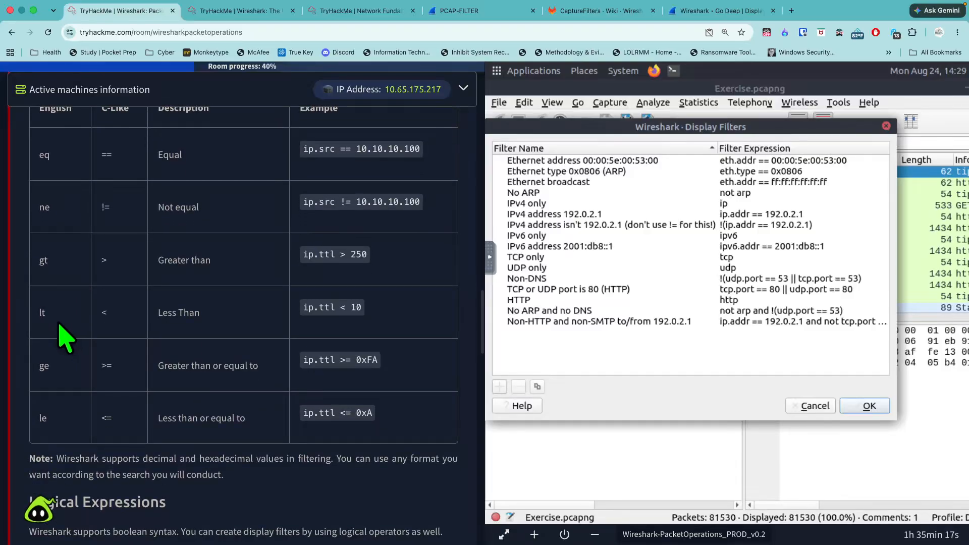
{"action": "scroll", "coordinate": [64, 348], "scroll_direction": "down", "scroll_amount": 3}
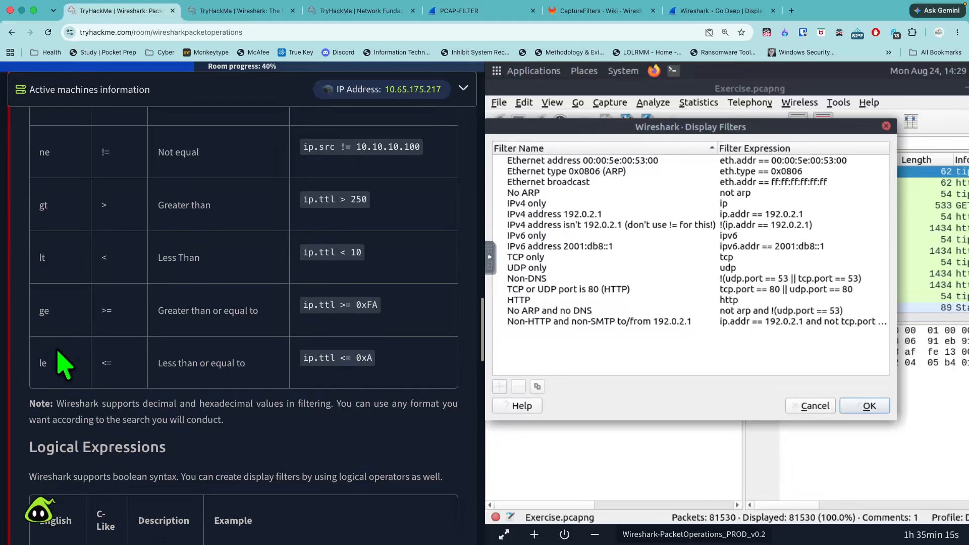
{"action": "scroll", "coordinate": [66, 362], "scroll_direction": "down", "scroll_amount": 5}
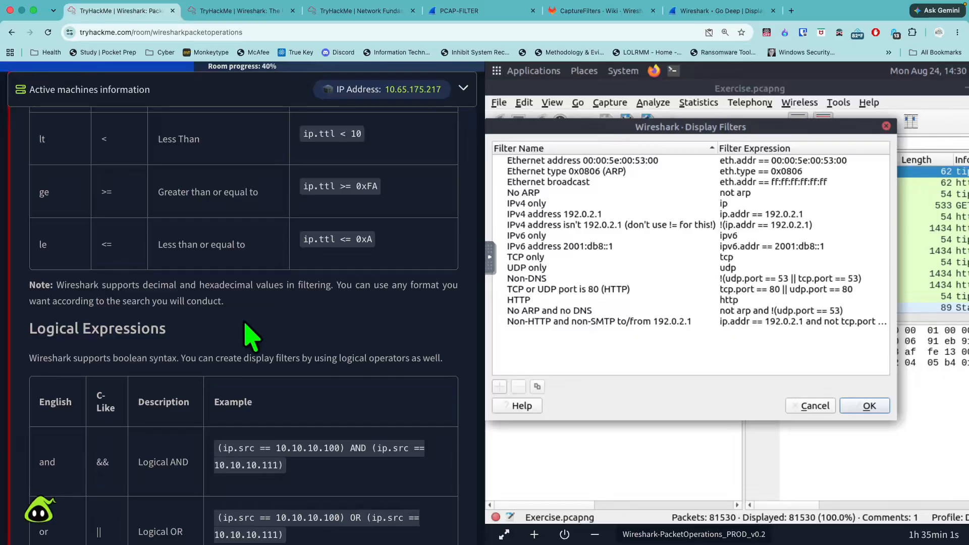
- Highlight the Logical Expressions heading and read the table of and, or and not operators with their examples
{"action": "left_click_drag", "start_coordinate": [253, 336], "coordinate": [37, 337]}
{"action": "scroll", "coordinate": [237, 363], "scroll_direction": "down", "scroll_amount": 1}
{"action": "scroll", "coordinate": [250, 376], "scroll_direction": "down", "scroll_amount": 5}
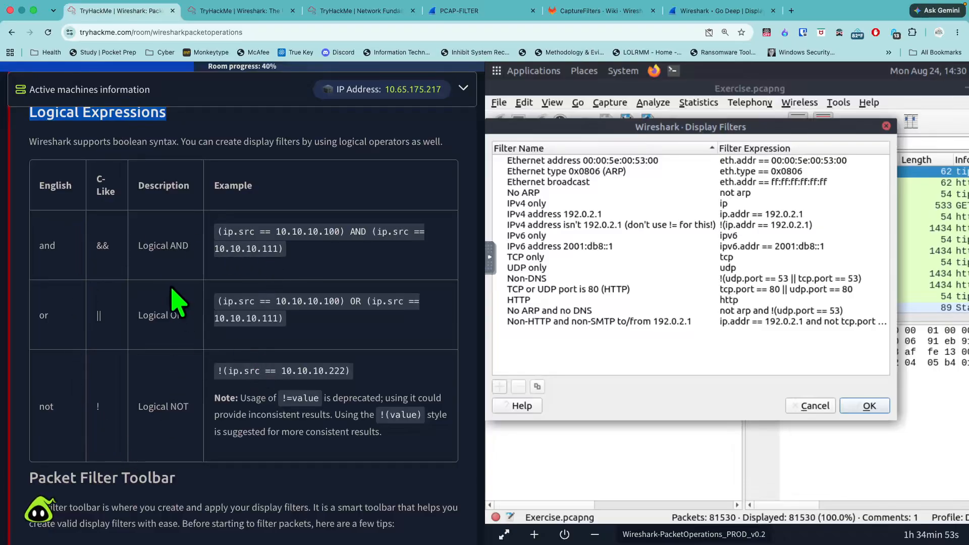
- Highlight the Packet Filter Toolbar heading and read its tips and the green, red and yellow filter colour examples
{"action": "scroll", "coordinate": [269, 462], "scroll_direction": "down", "scroll_amount": 3}
{"action": "scroll", "coordinate": [268, 460], "scroll_direction": "down", "scroll_amount": 5}
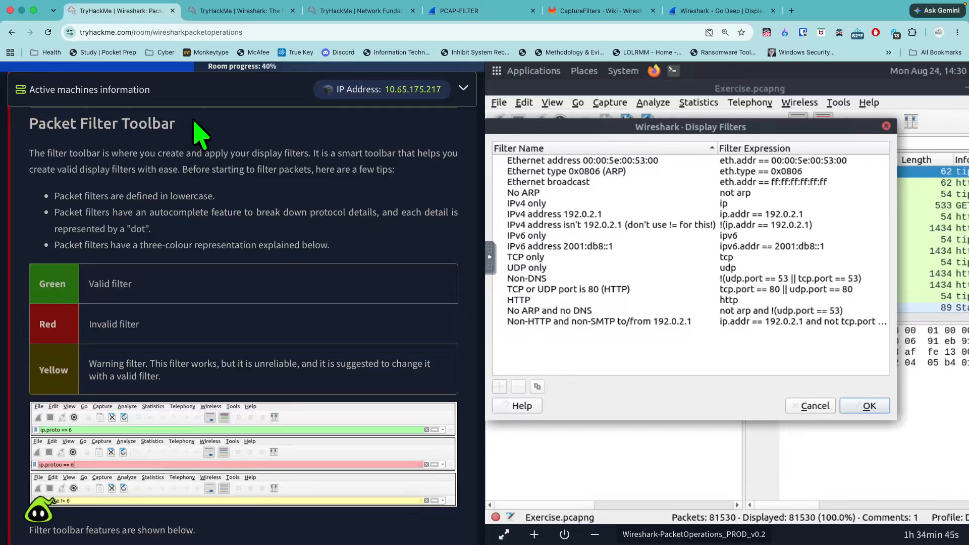
{"action": "left_click_drag", "start_coordinate": [178, 120], "coordinate": [6, 128]}
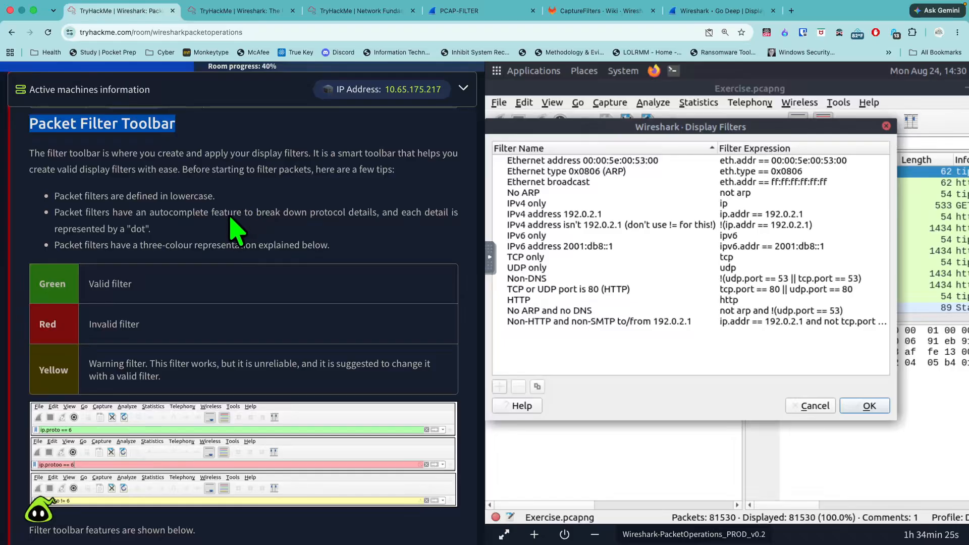
{"action": "scroll", "coordinate": [227, 240], "scroll_direction": "down", "scroll_amount": 1}
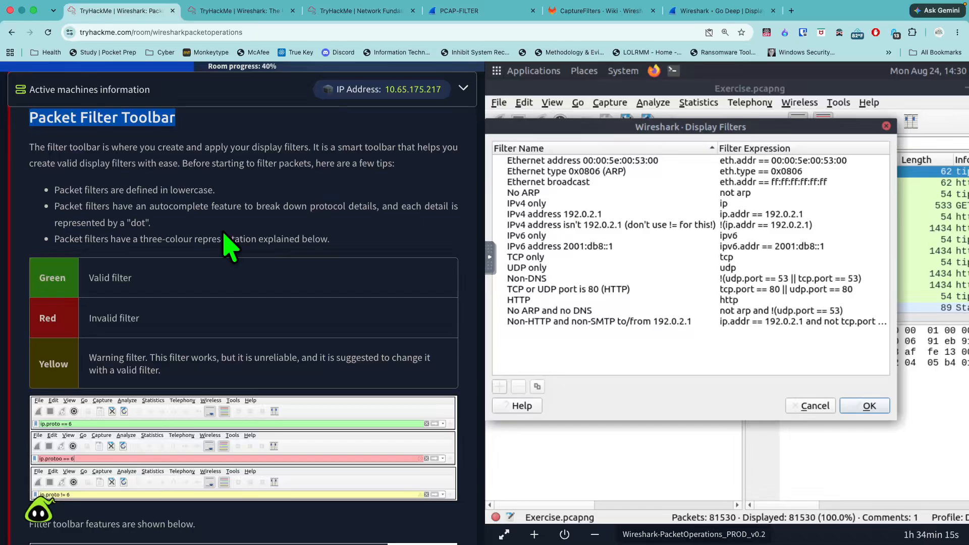
{"action": "scroll", "coordinate": [319, 227], "scroll_direction": "down", "scroll_amount": 3}
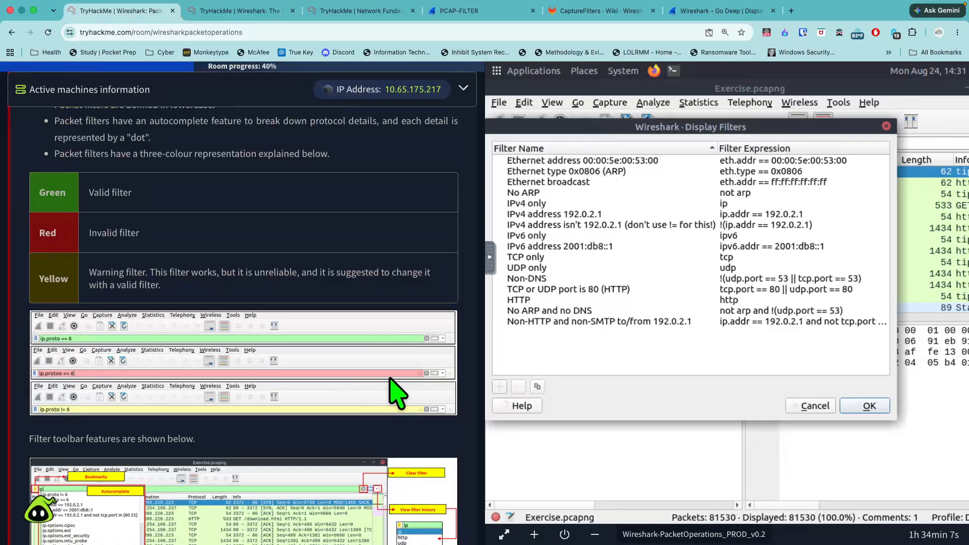
{"action": "scroll", "coordinate": [389, 379], "scroll_direction": "down", "scroll_amount": 1}
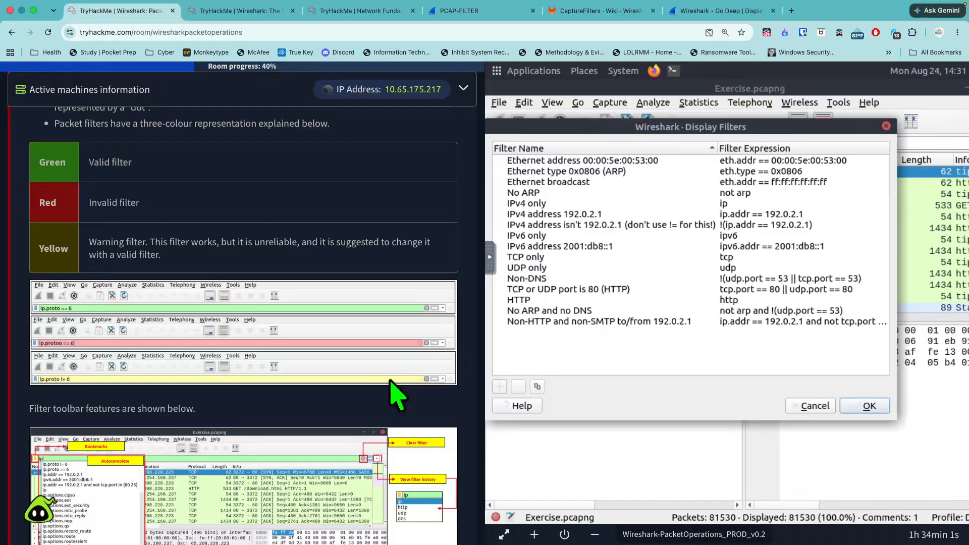
{"action": "scroll", "coordinate": [398, 397], "scroll_direction": "down", "scroll_amount": 5}
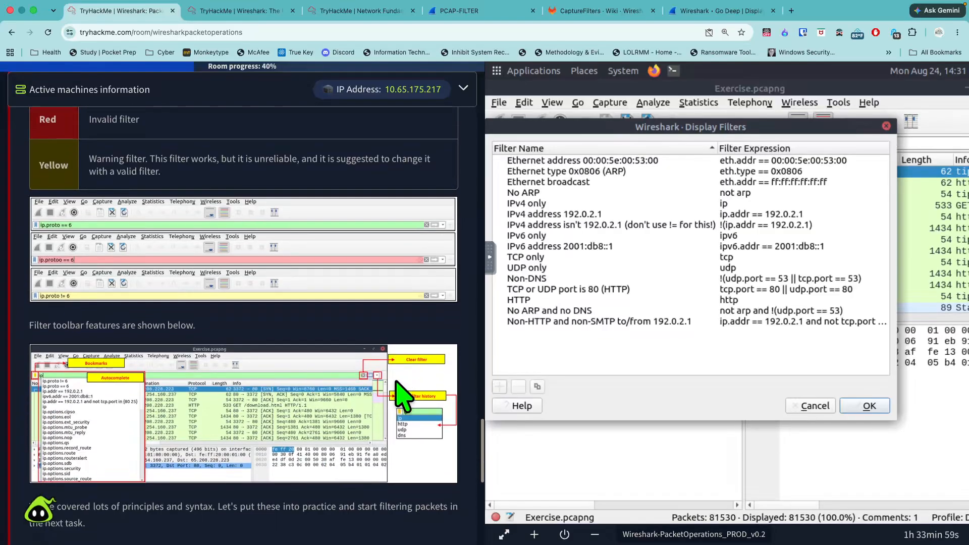
- Enlarge the filter toolbar features illustration to examine its bookmarks, autocomplete, clear and history callouts, and close it
{"action": "scroll", "coordinate": [398, 396], "scroll_direction": "down", "scroll_amount": 2}
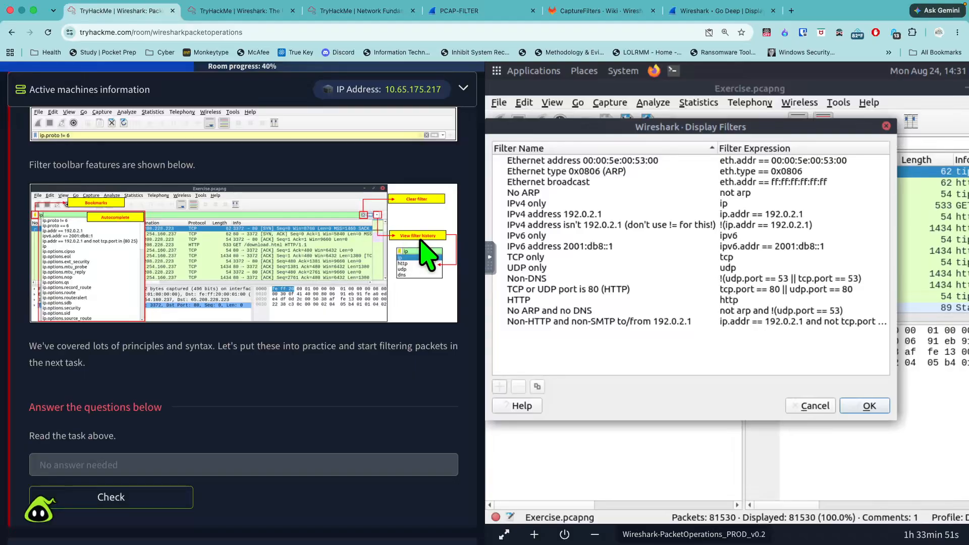
{"action": "left_click", "coordinate": [223, 229]}
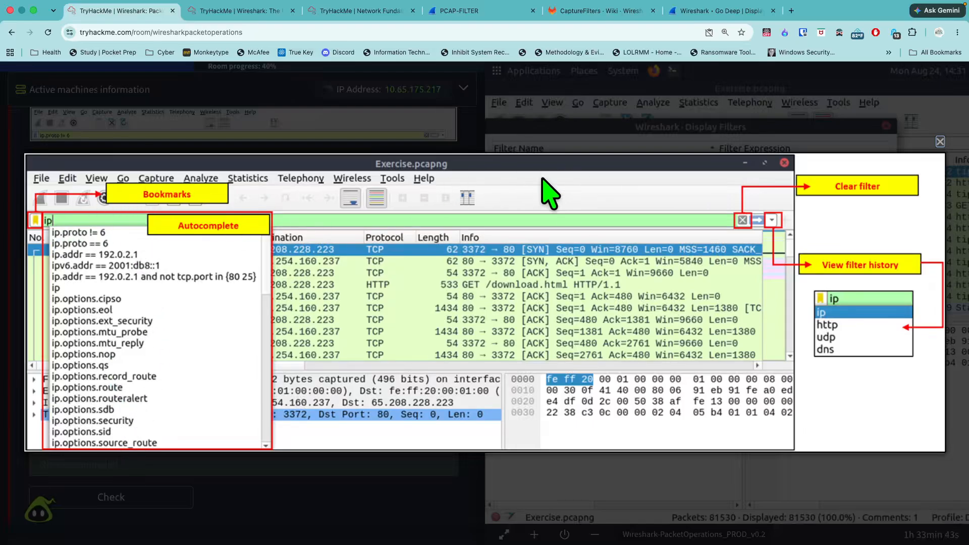
{"action": "left_click", "coordinate": [940, 141]}
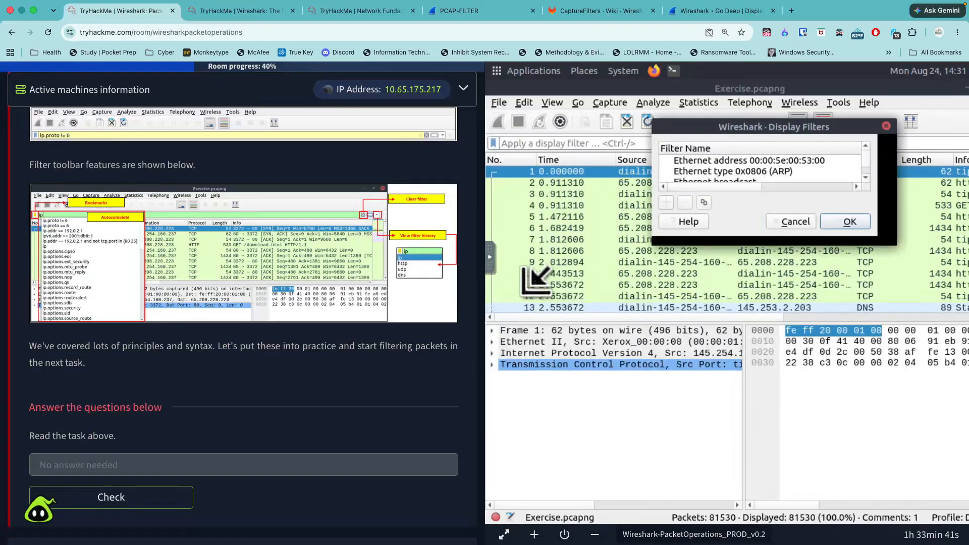
- Mark Task 4's no-answer question as complete and expand Task 5, Packet Filtering | Protocol Filters
{"action": "scroll", "coordinate": [404, 328], "scroll_direction": "down", "scroll_amount": 4}
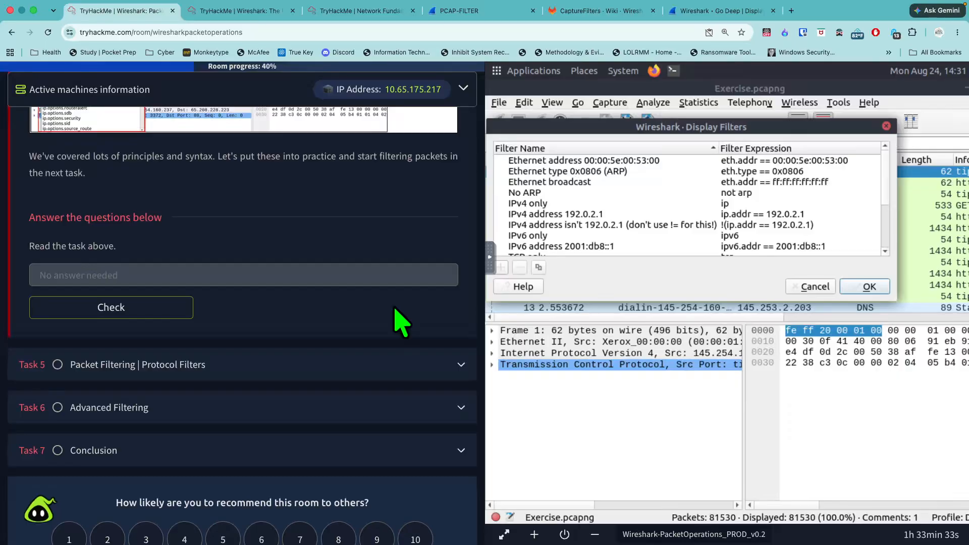
{"action": "left_click", "coordinate": [193, 312]}
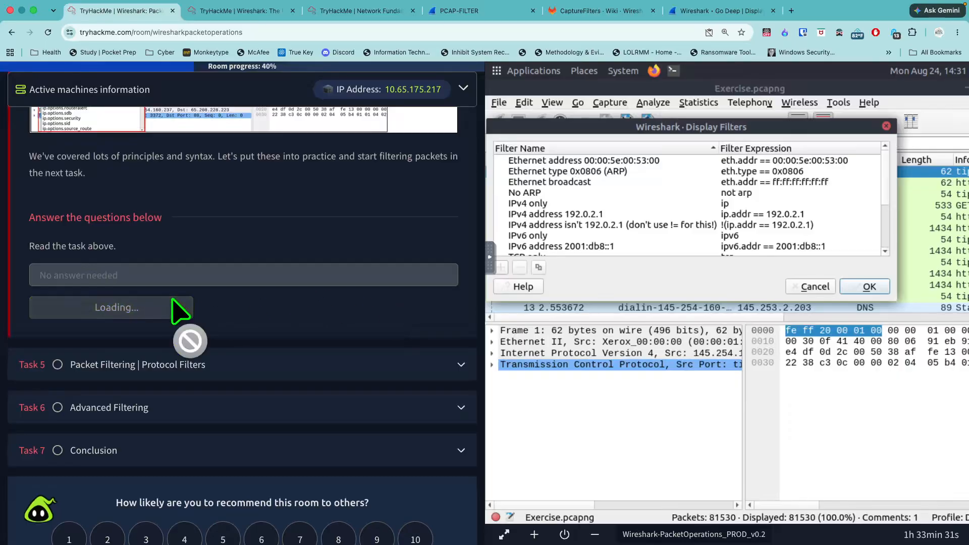
{"action": "left_click", "coordinate": [217, 364]}
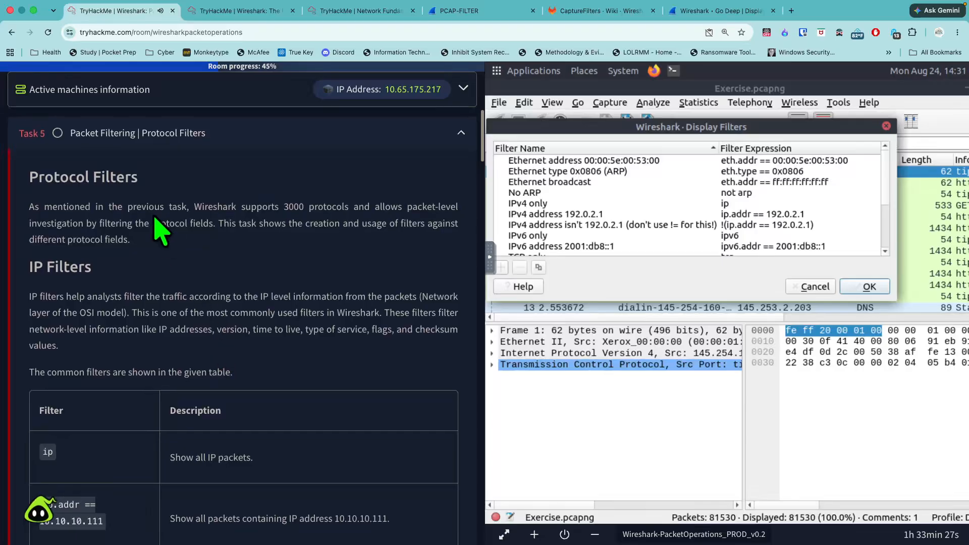
- Highlight Task 5's Protocol Filters heading, clear the highlight, and read the introduction to protocol filters
{"action": "left_click_drag", "start_coordinate": [141, 177], "coordinate": [26, 177]}
{"action": "scroll", "coordinate": [262, 318], "scroll_direction": "down", "scroll_amount": 1}
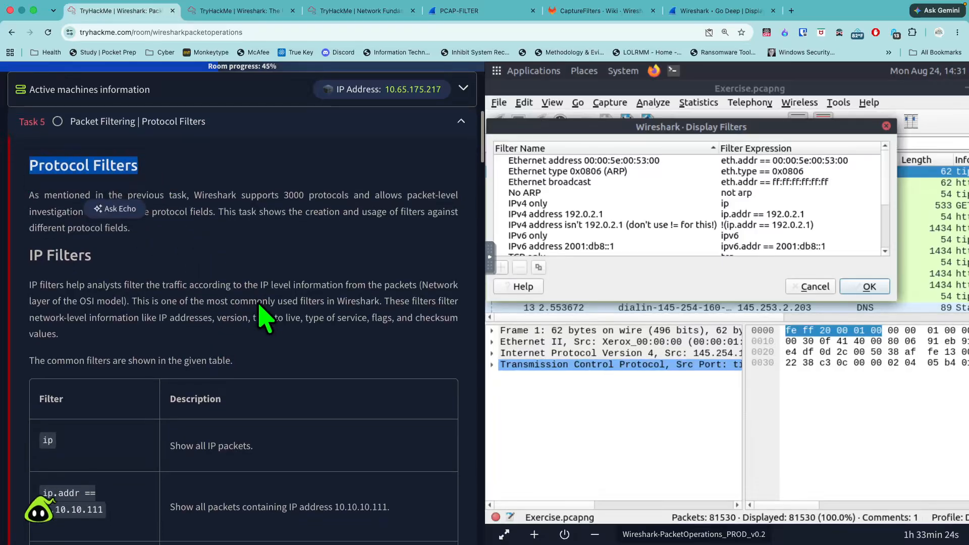
{"action": "left_click", "coordinate": [311, 333]}
{"action": "scroll", "coordinate": [311, 331], "scroll_direction": "down", "scroll_amount": 1}
{"action": "scroll", "coordinate": [319, 343], "scroll_direction": "down", "scroll_amount": 1}
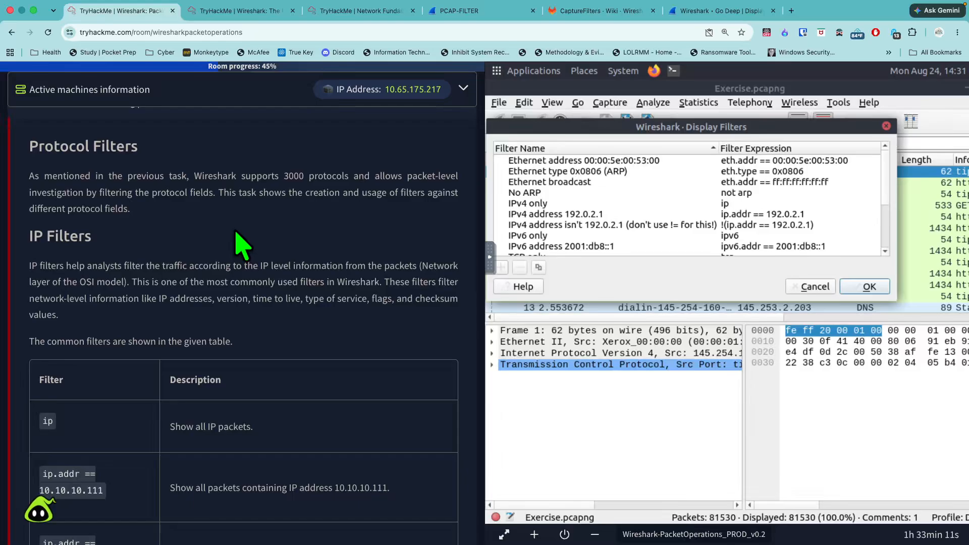
- Read the IP Filters section, studying the ip, ip.addr, ip.src and ip.dst filters and the note comparing them
{"action": "scroll", "coordinate": [354, 334], "scroll_direction": "down", "scroll_amount": 3}
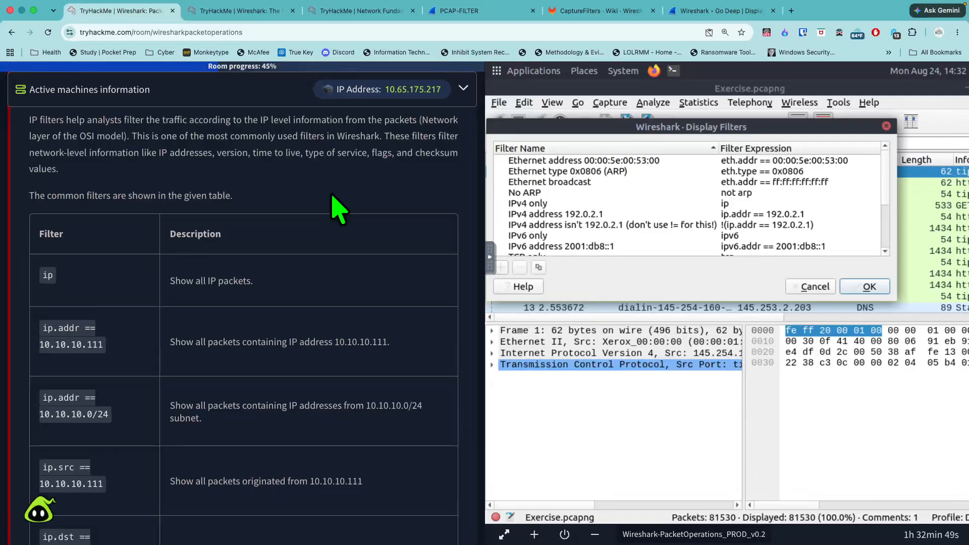
{"action": "scroll", "coordinate": [296, 256], "scroll_direction": "down", "scroll_amount": 2}
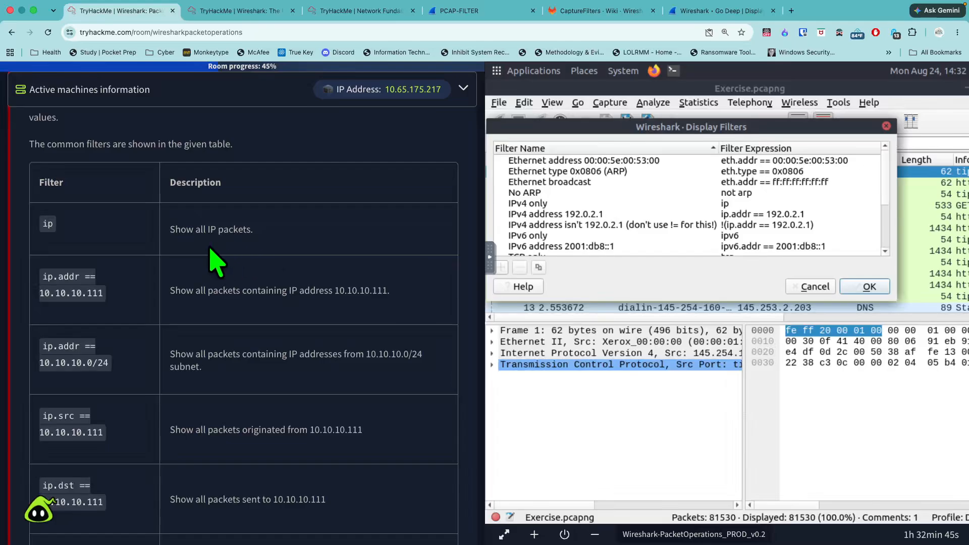
{"action": "scroll", "coordinate": [137, 282], "scroll_direction": "down", "scroll_amount": 2}
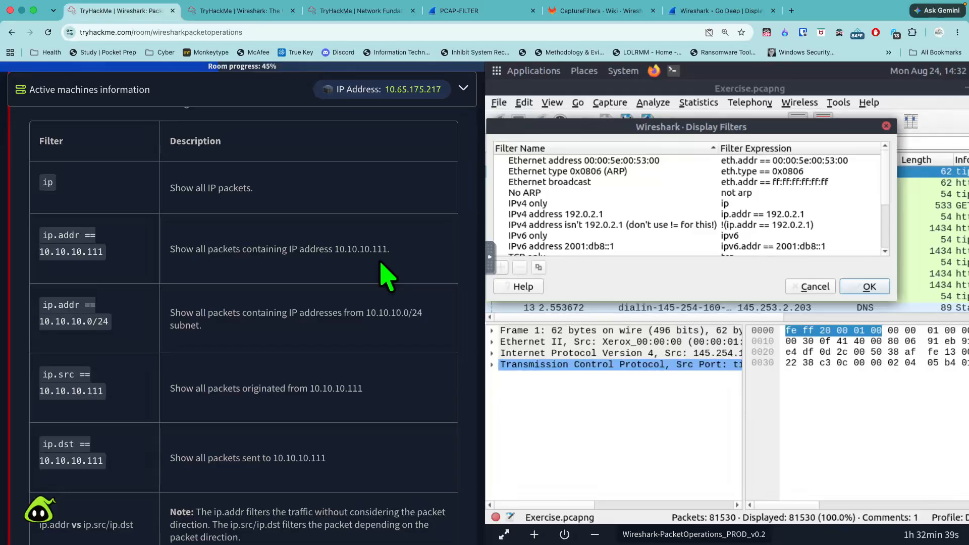
{"action": "scroll", "coordinate": [116, 273], "scroll_direction": "down", "scroll_amount": 2}
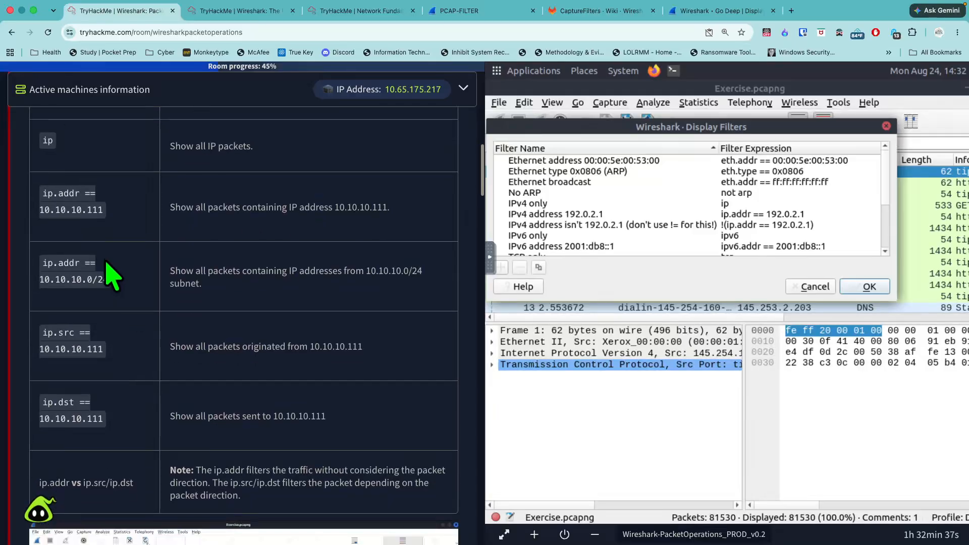
{"action": "scroll", "coordinate": [123, 286], "scroll_direction": "down", "scroll_amount": 1}
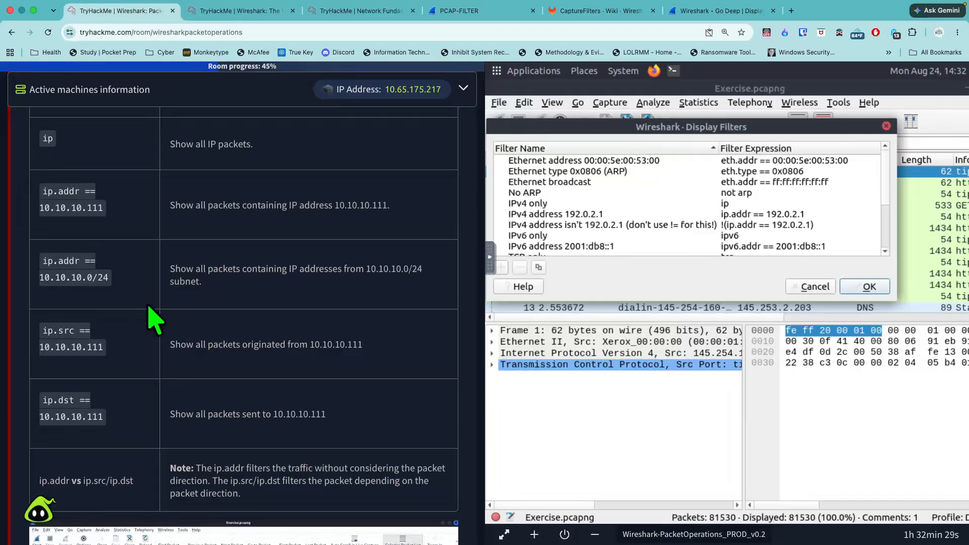
{"action": "scroll", "coordinate": [144, 278], "scroll_direction": "down", "scroll_amount": 4}
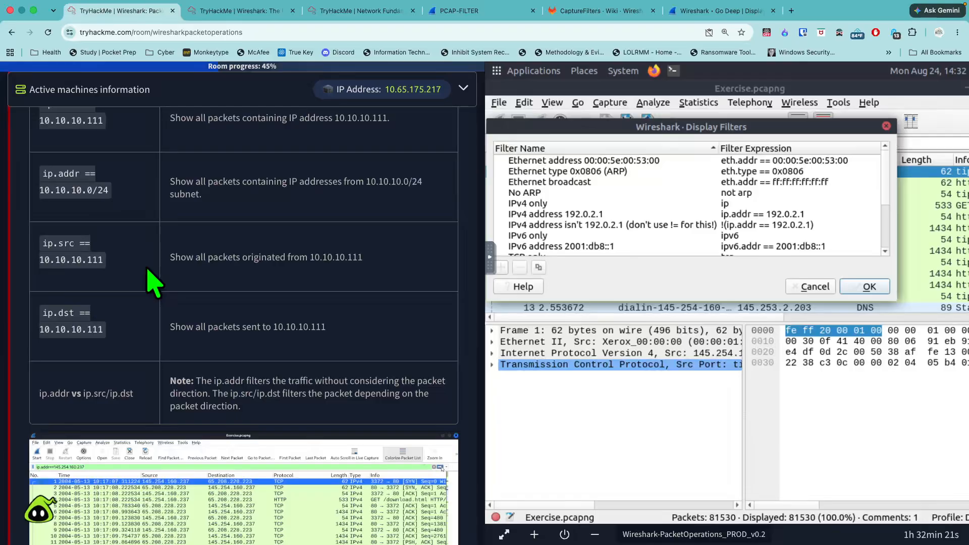
{"action": "scroll", "coordinate": [146, 303], "scroll_direction": "down", "scroll_amount": 2}
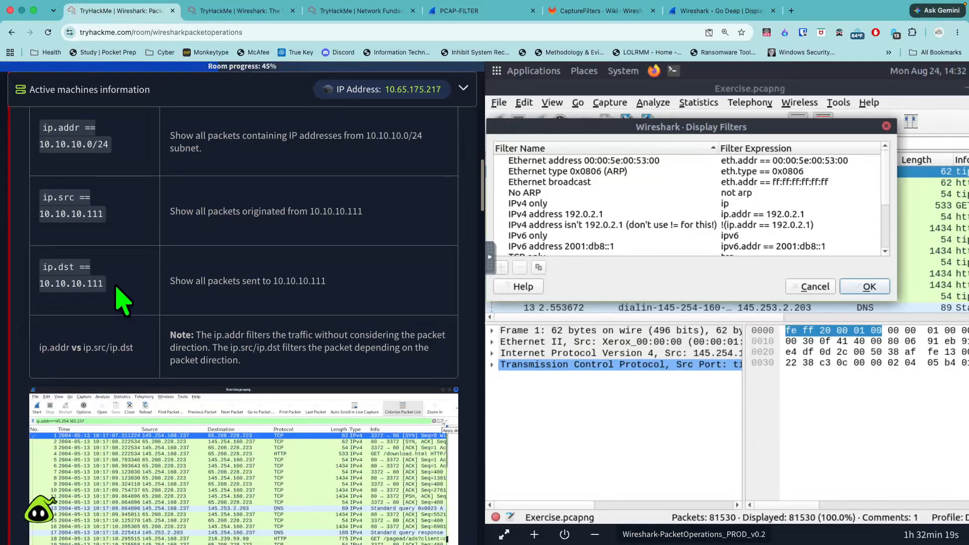
{"action": "scroll", "coordinate": [120, 298], "scroll_direction": "down", "scroll_amount": 2}
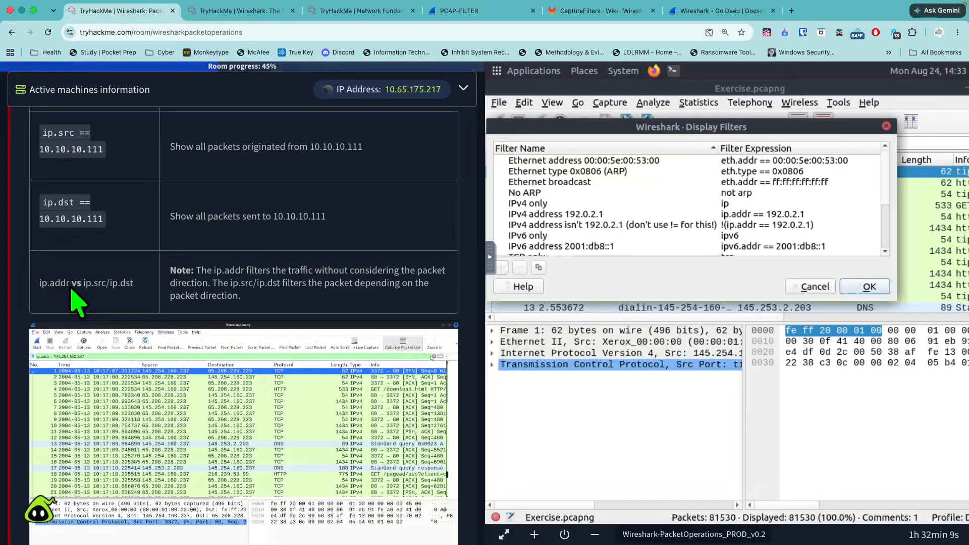
{"action": "scroll", "coordinate": [75, 303], "scroll_direction": "down", "scroll_amount": 1}
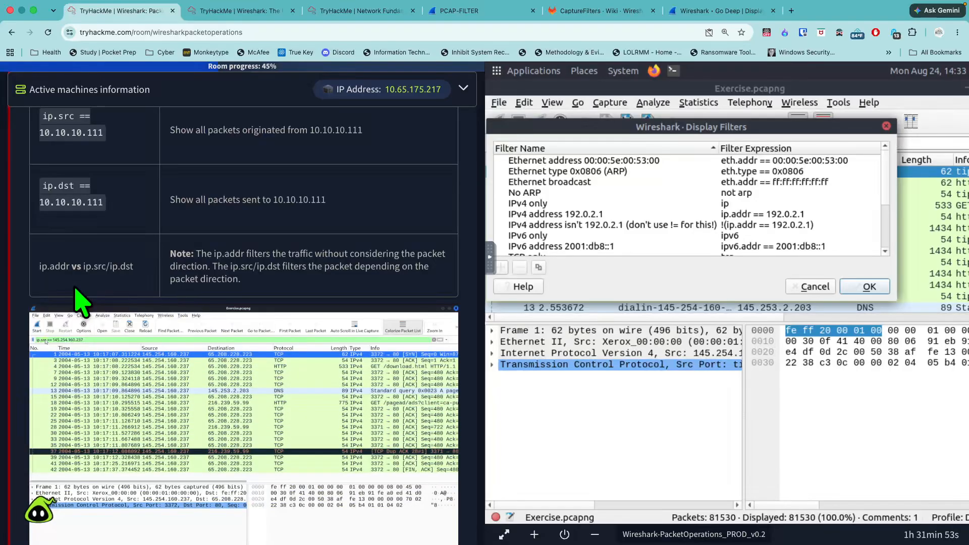
- Highlight the TCP and UDP Filters heading and read its introduction and port filter table
{"action": "scroll", "coordinate": [109, 303], "scroll_direction": "down", "scroll_amount": 8}
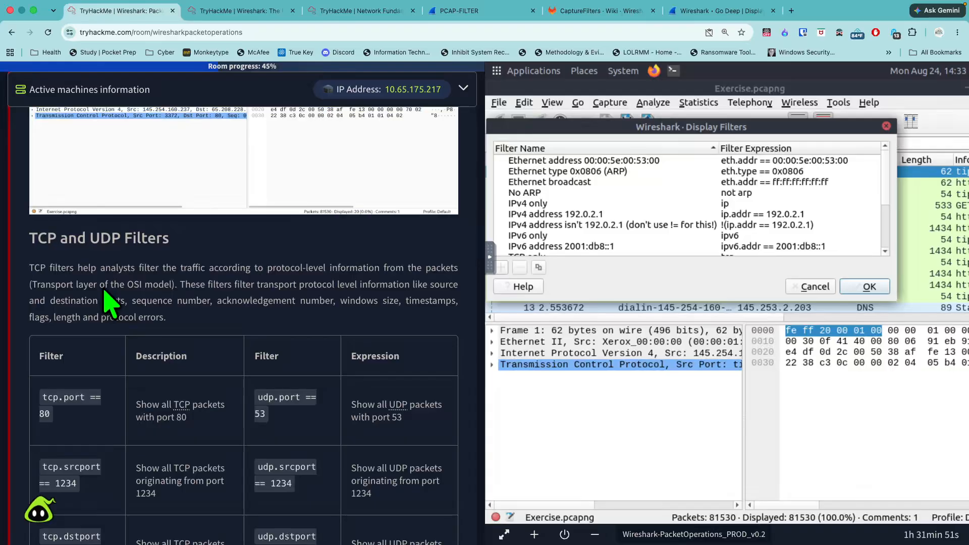
{"action": "scroll", "coordinate": [104, 292], "scroll_direction": "down", "scroll_amount": 2}
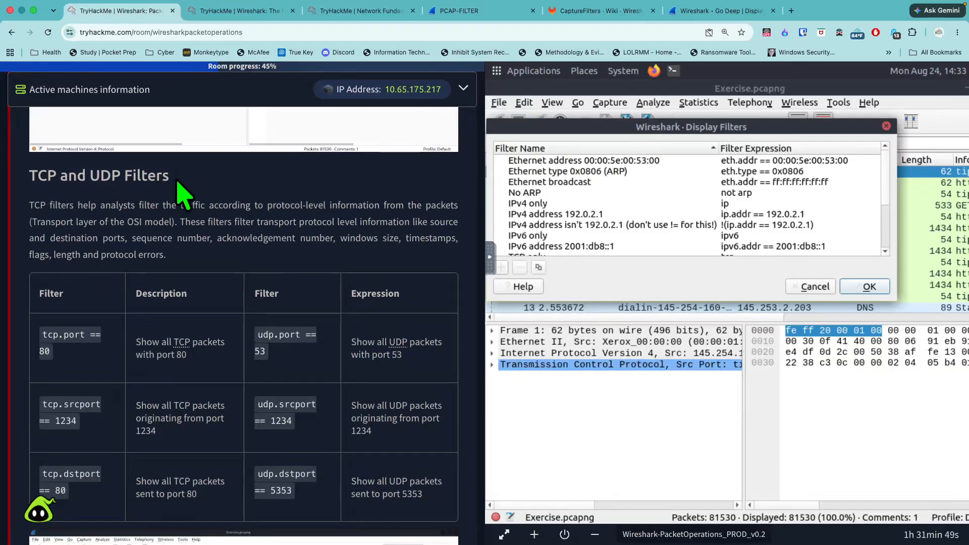
{"action": "left_click_drag", "start_coordinate": [177, 180], "coordinate": [22, 183]}
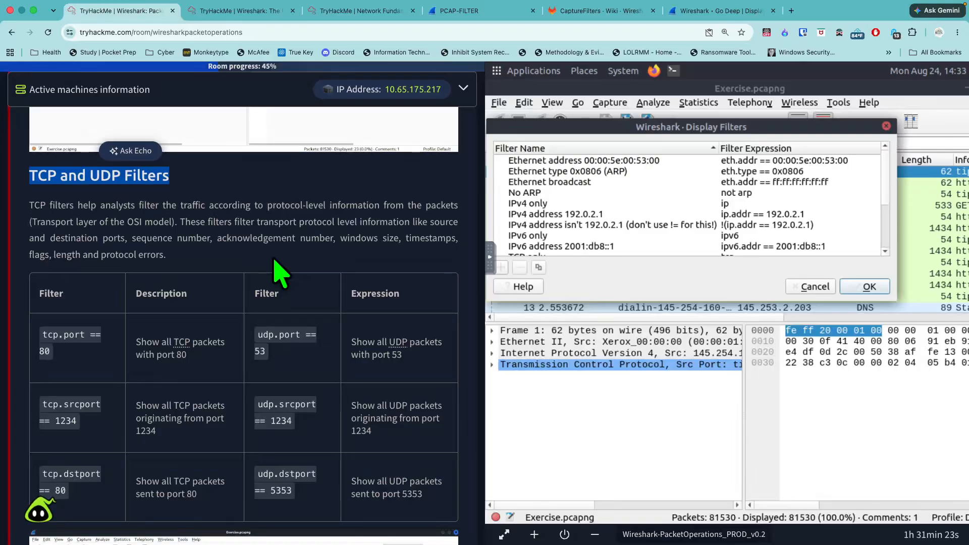
- Review the TCP and UDP source and destination port filters and the example screenshot below their table
{"action": "scroll", "coordinate": [278, 272], "scroll_direction": "down", "scroll_amount": 5}
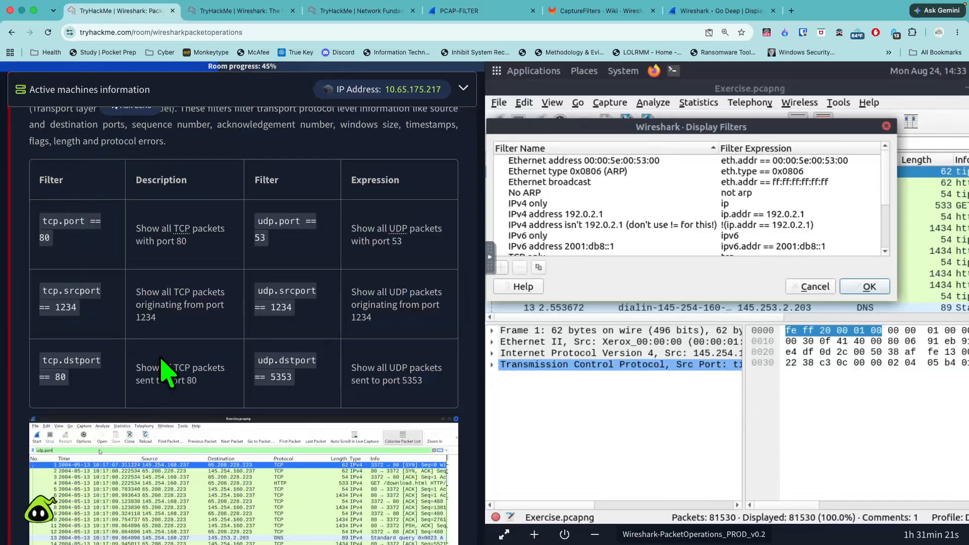
{"action": "scroll", "coordinate": [328, 363], "scroll_direction": "down", "scroll_amount": 1}
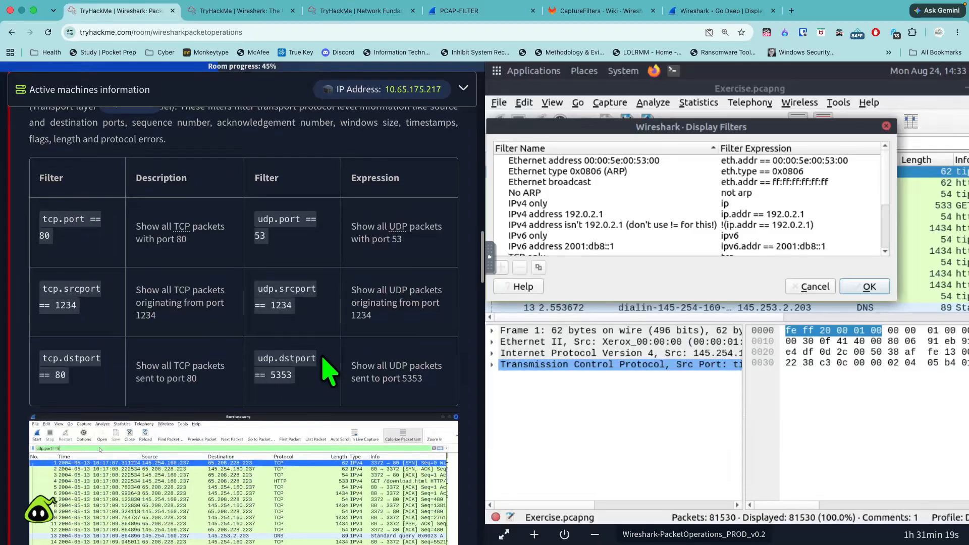
{"action": "scroll", "coordinate": [328, 368], "scroll_direction": "down", "scroll_amount": 6}
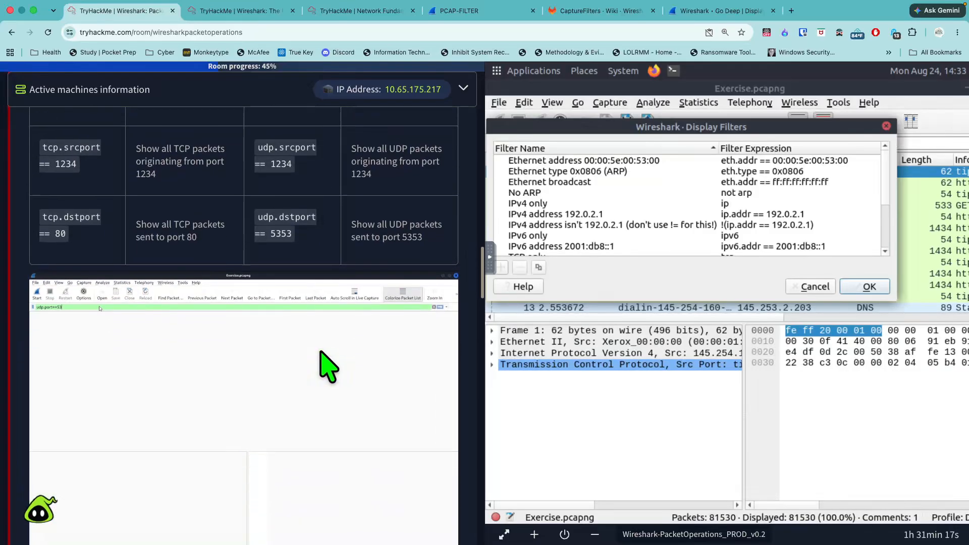
{"action": "scroll", "coordinate": [329, 366], "scroll_direction": "down", "scroll_amount": 8}
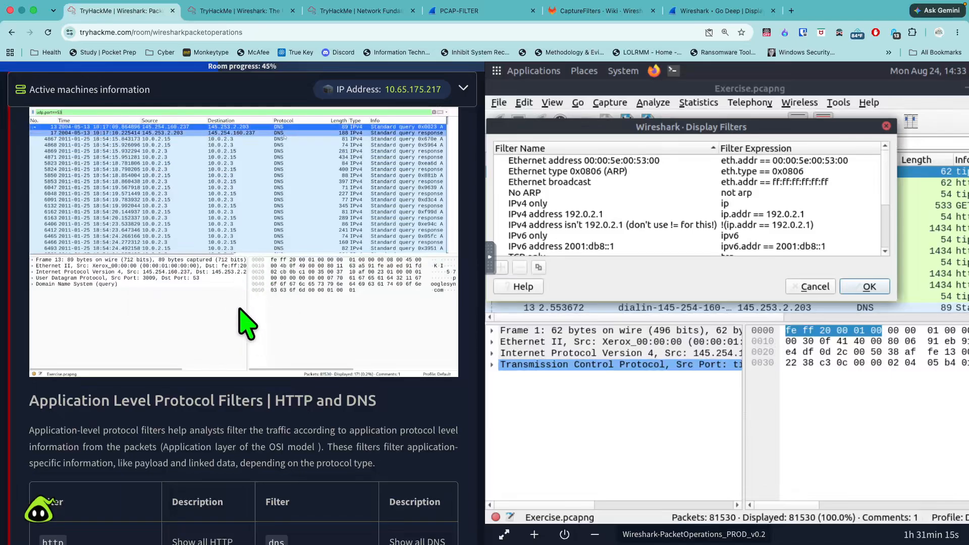
- Highlight the Application Level Protocol Filters | HTTP and DNS heading and read its introduction and filter table
{"action": "scroll", "coordinate": [247, 323], "scroll_direction": "down", "scroll_amount": 10}
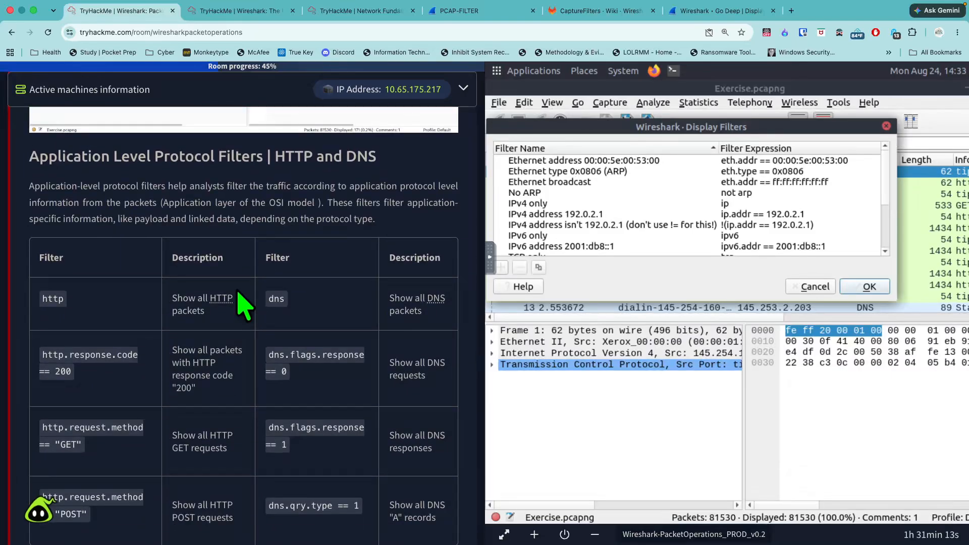
{"action": "triple_click", "coordinate": [27, 157]}
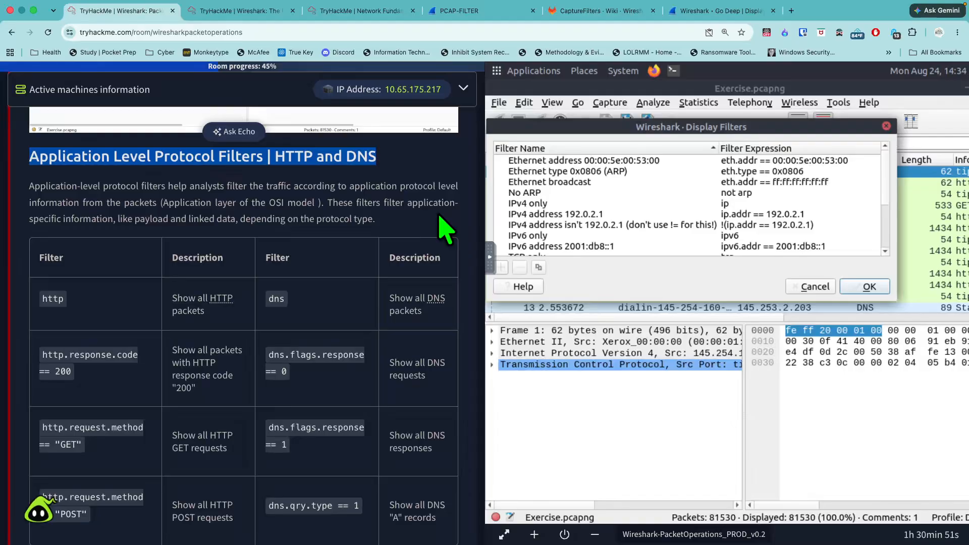
{"action": "scroll", "coordinate": [440, 227], "scroll_direction": "down", "scroll_amount": 3}
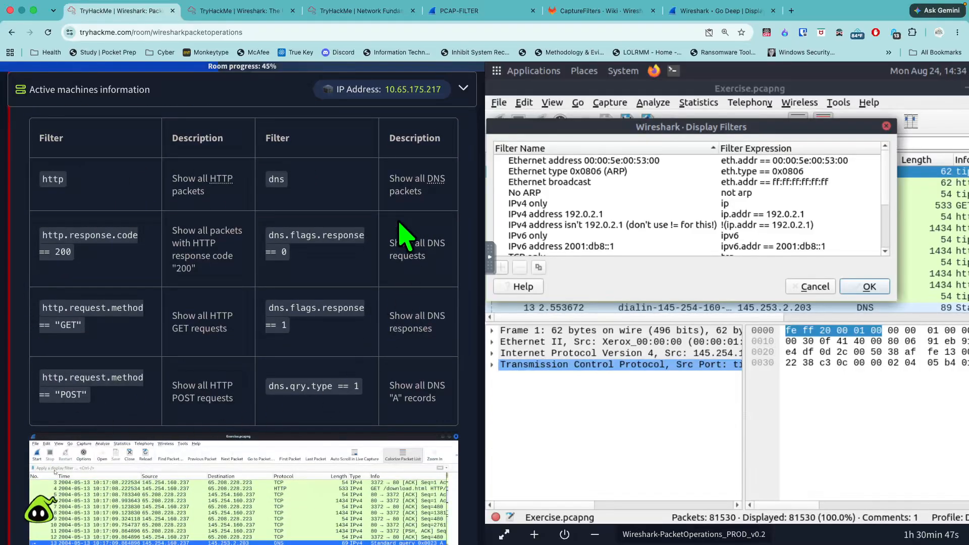
{"action": "scroll", "coordinate": [429, 335], "scroll_direction": "down", "scroll_amount": 8}
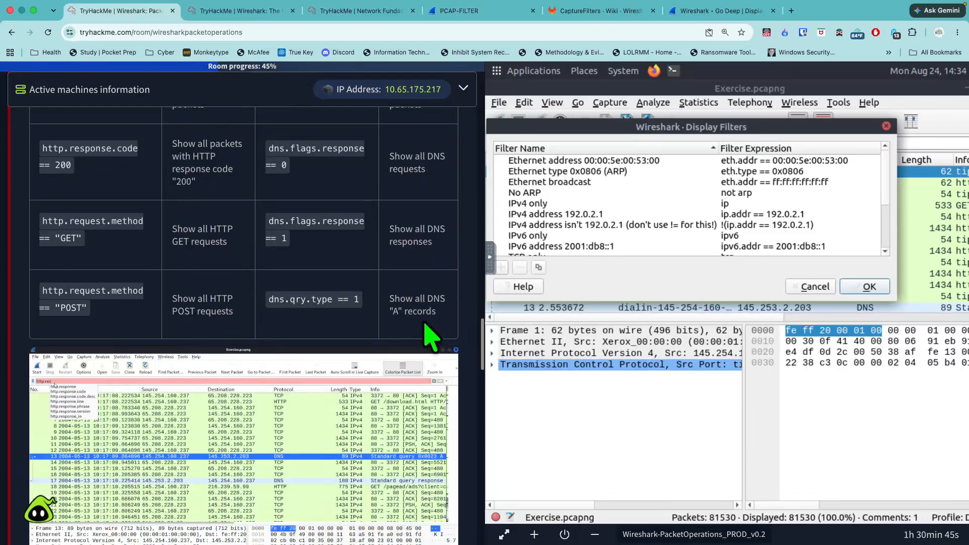
- Highlight the Display Filter Expressions heading and read how the built-in filter builder is used
{"action": "scroll", "coordinate": [433, 338], "scroll_direction": "down", "scroll_amount": 6}
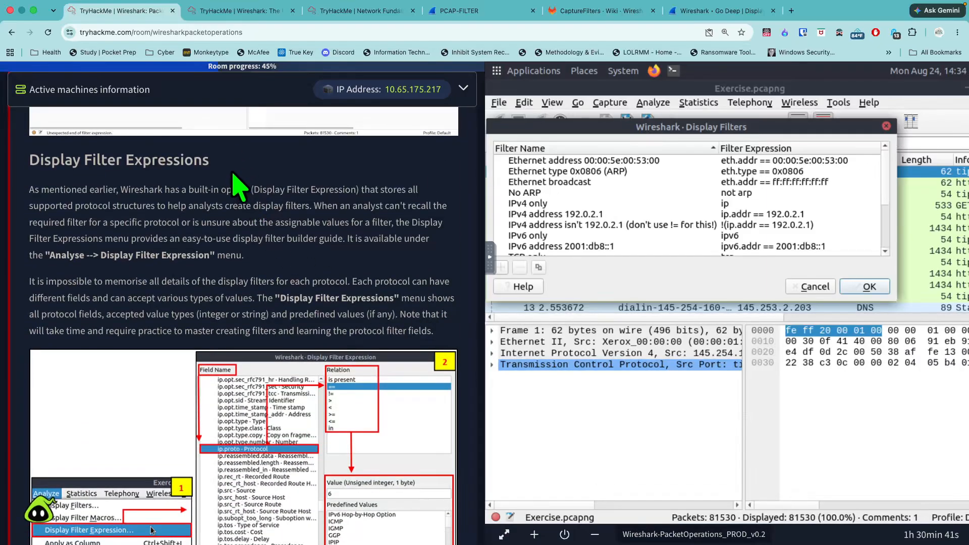
{"action": "left_click_drag", "start_coordinate": [222, 161], "coordinate": [26, 155]}
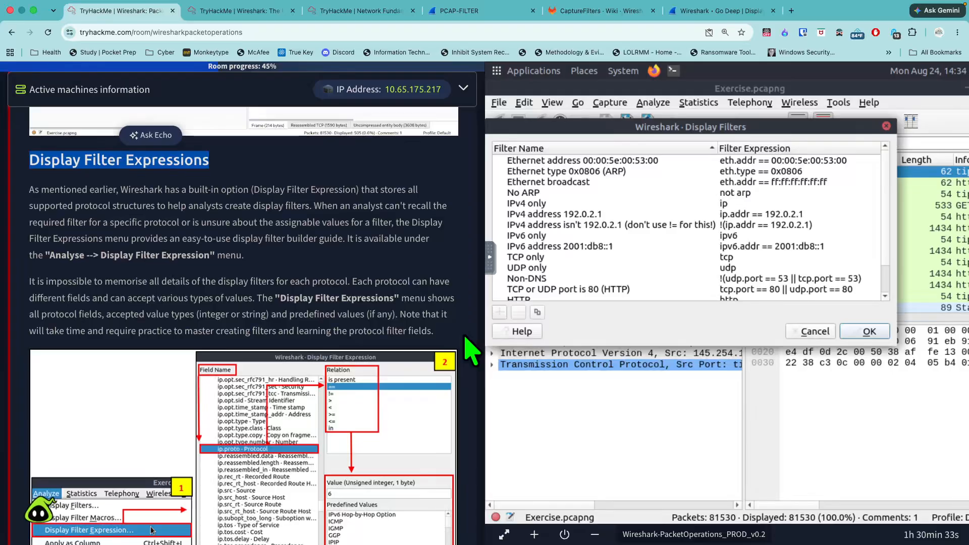
- Close Wireshark's Display Filters dialog and open the Display Filter Expression builder
{"action": "left_click_drag", "start_coordinate": [485, 345], "coordinate": [786, 134]}
{"action": "left_click", "coordinate": [887, 125]}
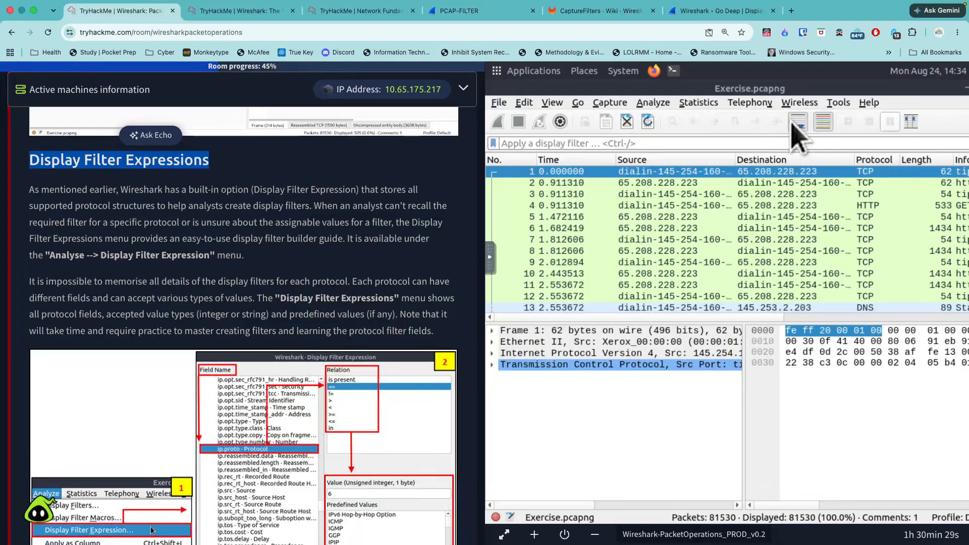
{"action": "left_click", "coordinate": [611, 104]}
{"action": "mouse_move", "coordinate": [653, 106]}
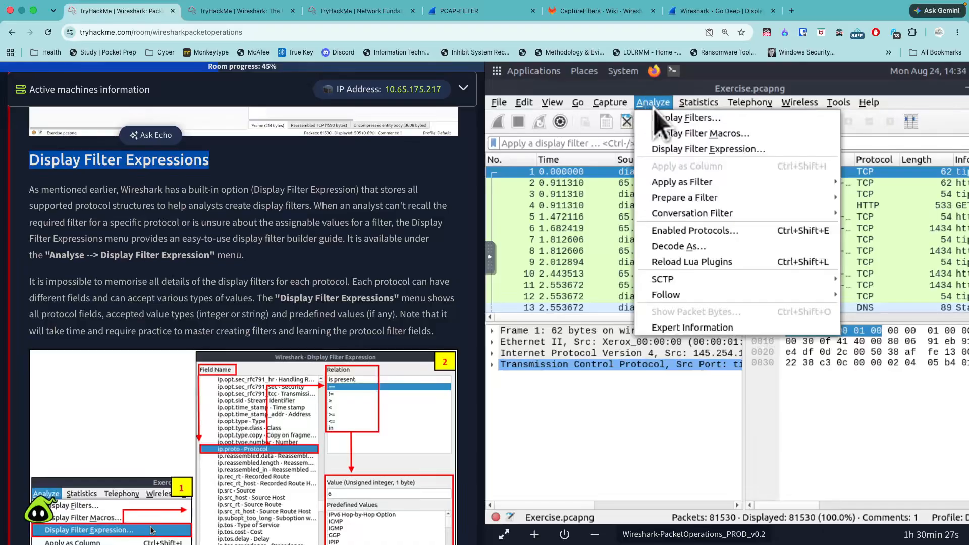
{"action": "left_click", "coordinate": [683, 151]}
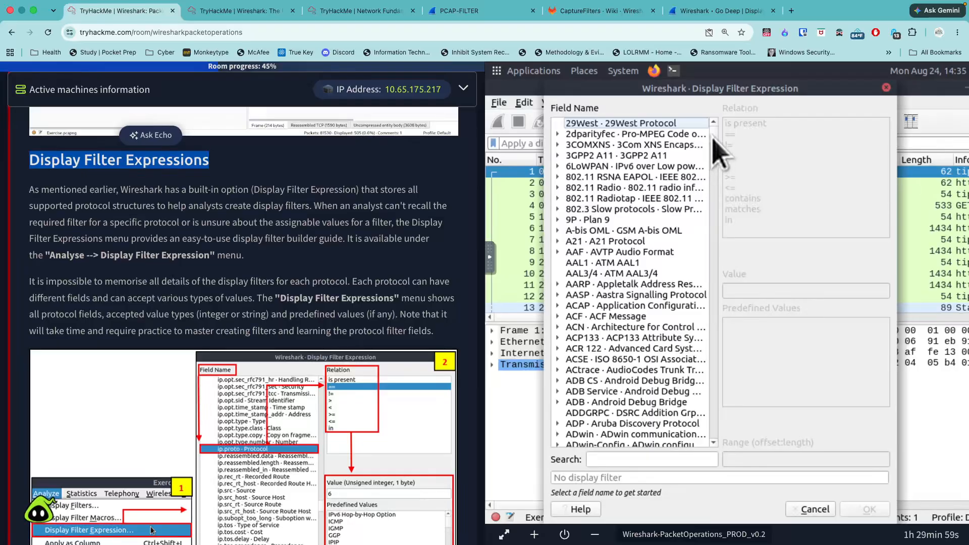
- Browse the builder's protocol field list to the IP entries and select IPv6 · Internet Protocol Version 6
{"action": "left_click_drag", "start_coordinate": [713, 137], "coordinate": [705, 292]}
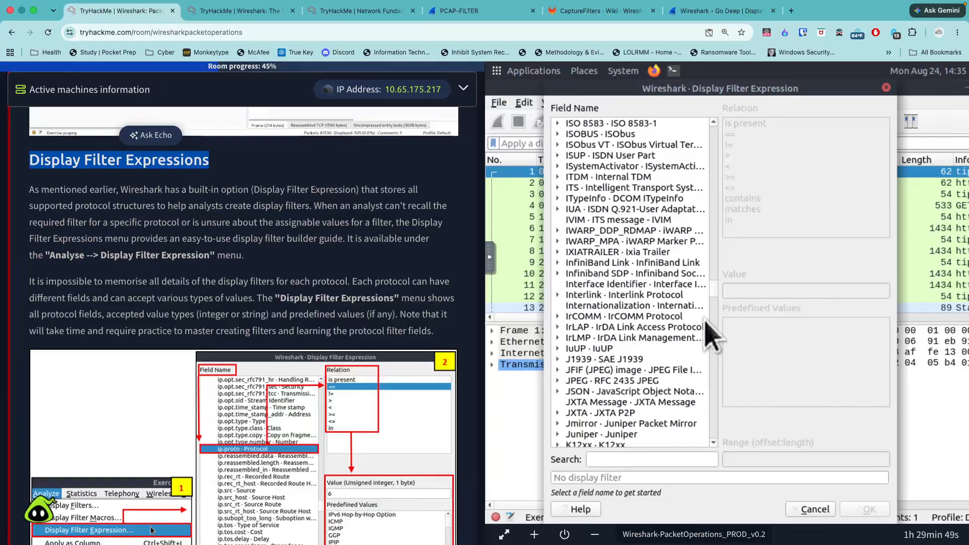
{"action": "left_click_drag", "start_coordinate": [717, 295], "coordinate": [717, 288]}
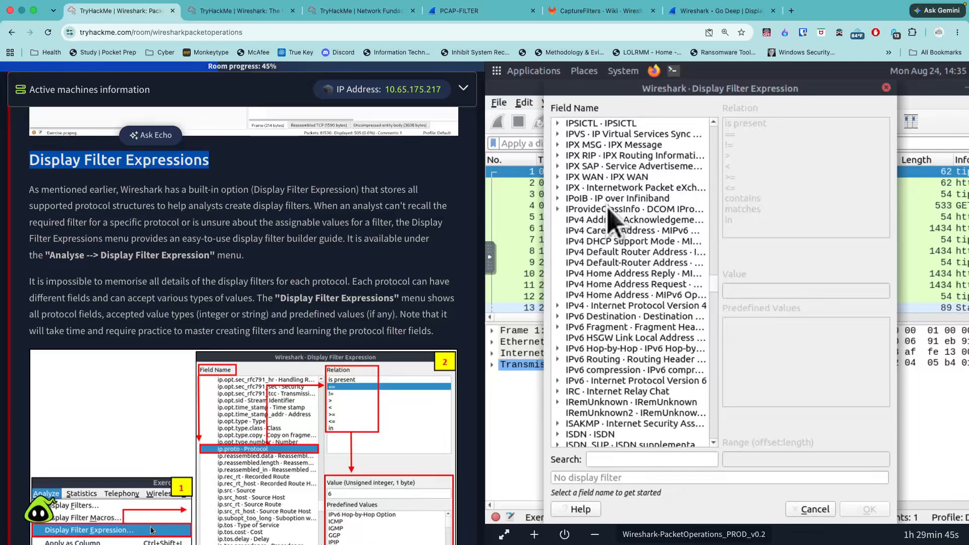
{"action": "left_click", "coordinate": [631, 381]}
{"action": "left_click", "coordinate": [621, 316]}
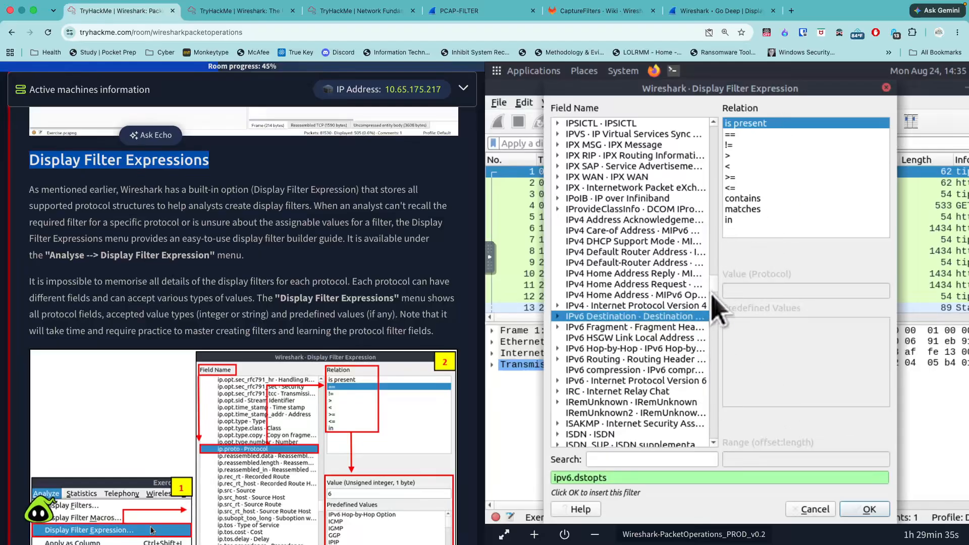
{"action": "scroll", "coordinate": [716, 283], "scroll_direction": "up", "scroll_amount": 2}
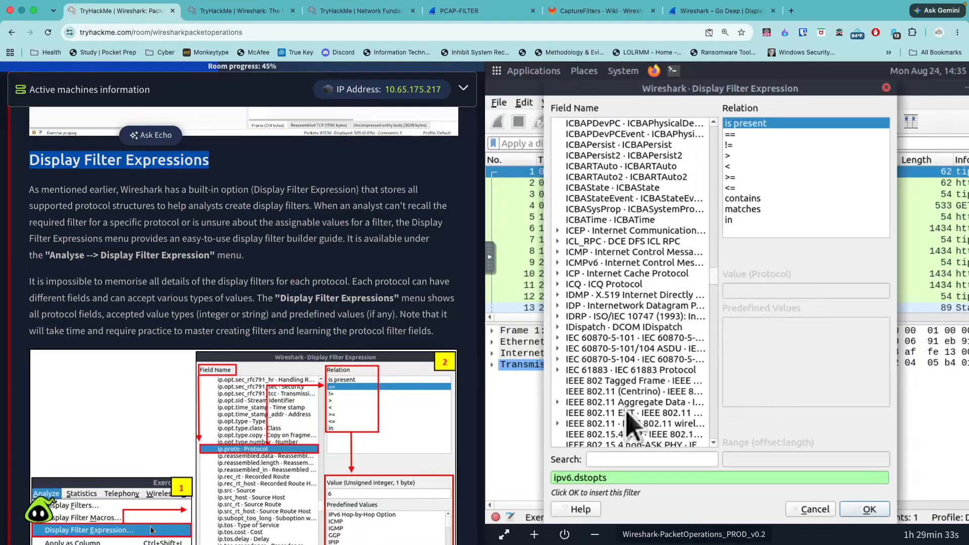
{"action": "left_click_drag", "start_coordinate": [714, 275], "coordinate": [715, 278]}
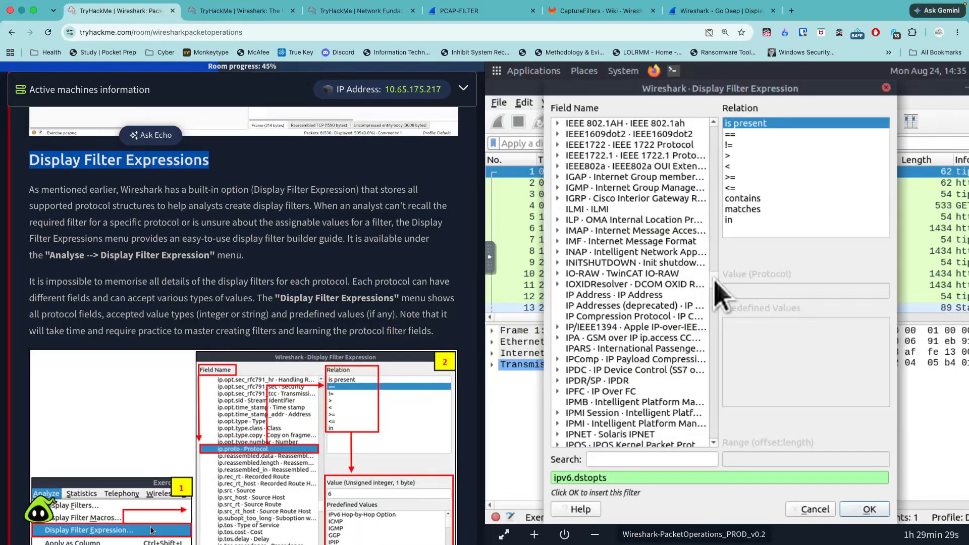
{"action": "scroll", "coordinate": [656, 230], "scroll_direction": "down", "scroll_amount": 10}
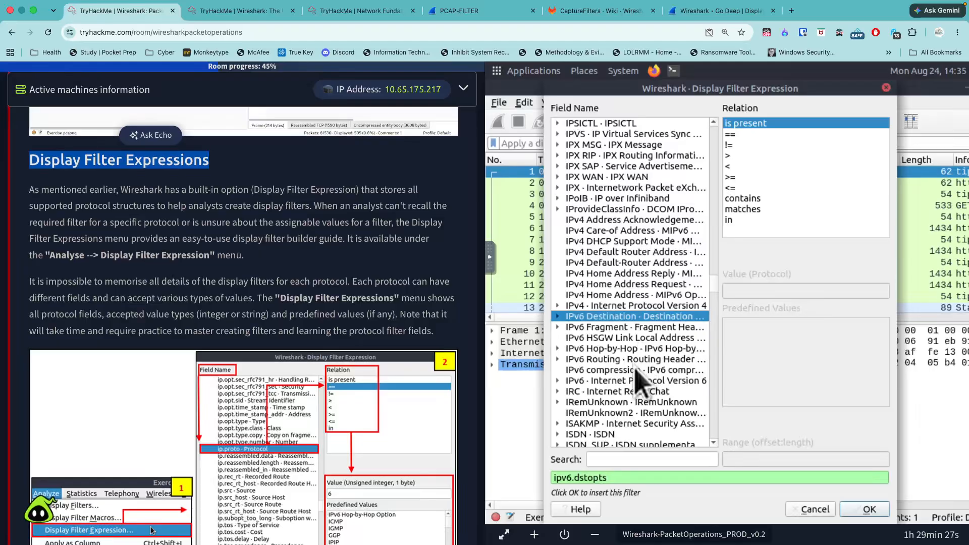
{"action": "left_click", "coordinate": [636, 371]}
{"action": "left_click", "coordinate": [637, 382]}
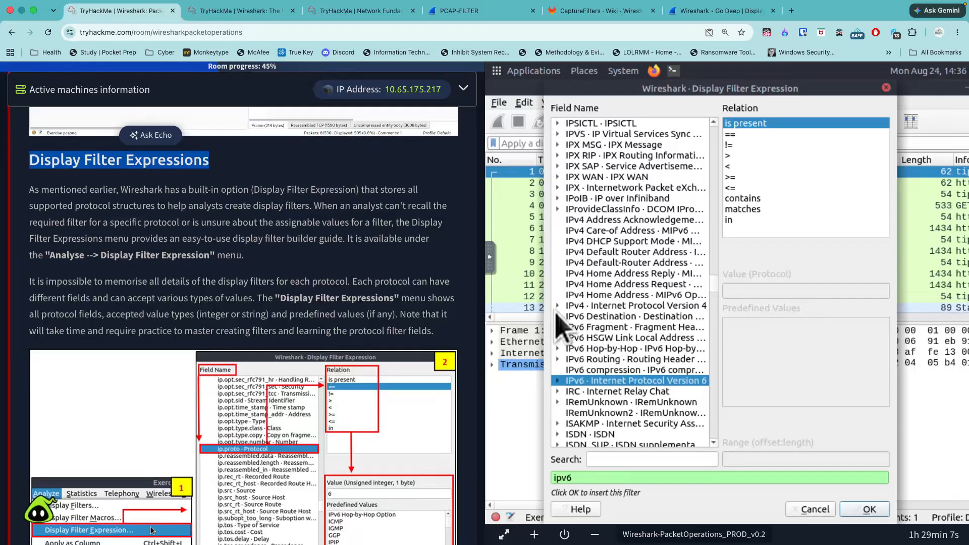
- Study the room's example screenshots of building and applying the ip.proto == 6 filter
{"action": "scroll", "coordinate": [444, 348], "scroll_direction": "down", "scroll_amount": 2}
{"action": "scroll", "coordinate": [446, 351], "scroll_direction": "down", "scroll_amount": 2}
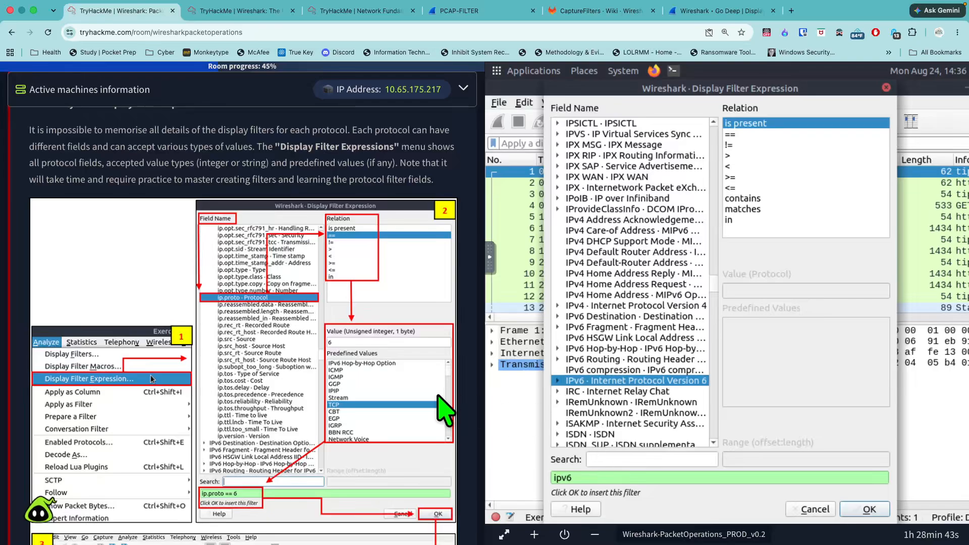
{"action": "scroll", "coordinate": [444, 409], "scroll_direction": "down", "scroll_amount": 3}
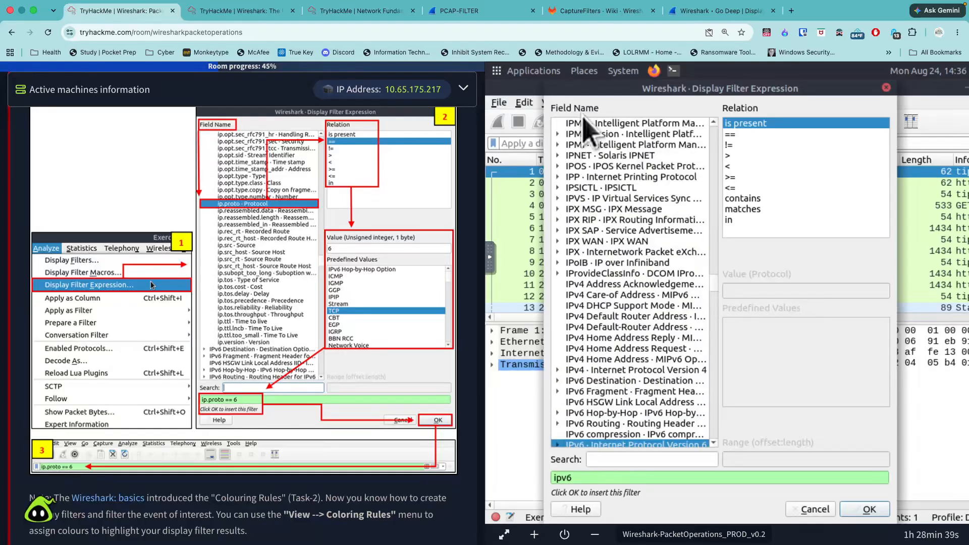
- Look through the builder's field list for IP fields like those in the example, selecting IP Address
{"action": "scroll", "coordinate": [609, 212], "scroll_direction": "up", "scroll_amount": 3}
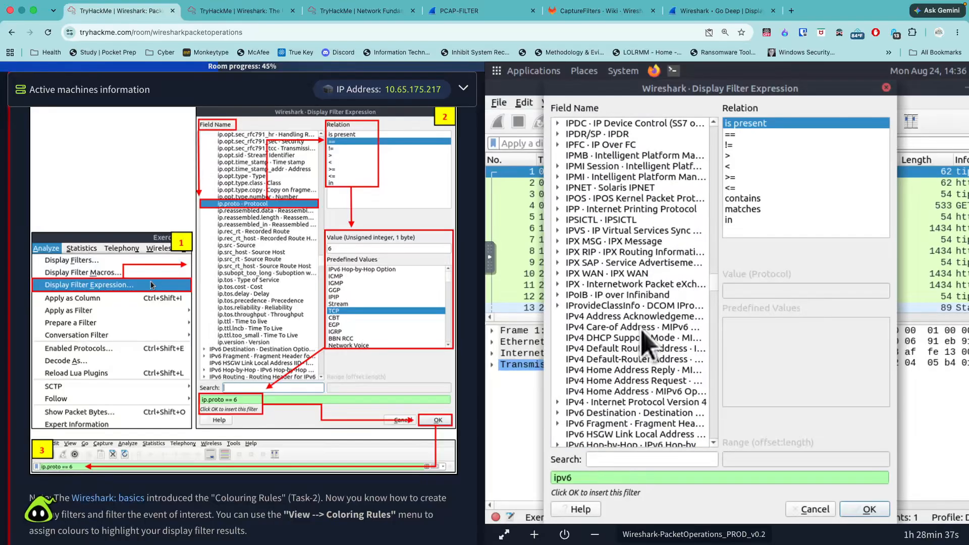
{"action": "scroll", "coordinate": [642, 331], "scroll_direction": "up", "scroll_amount": 7}
{"action": "scroll", "coordinate": [645, 344], "scroll_direction": "up", "scroll_amount": 20}
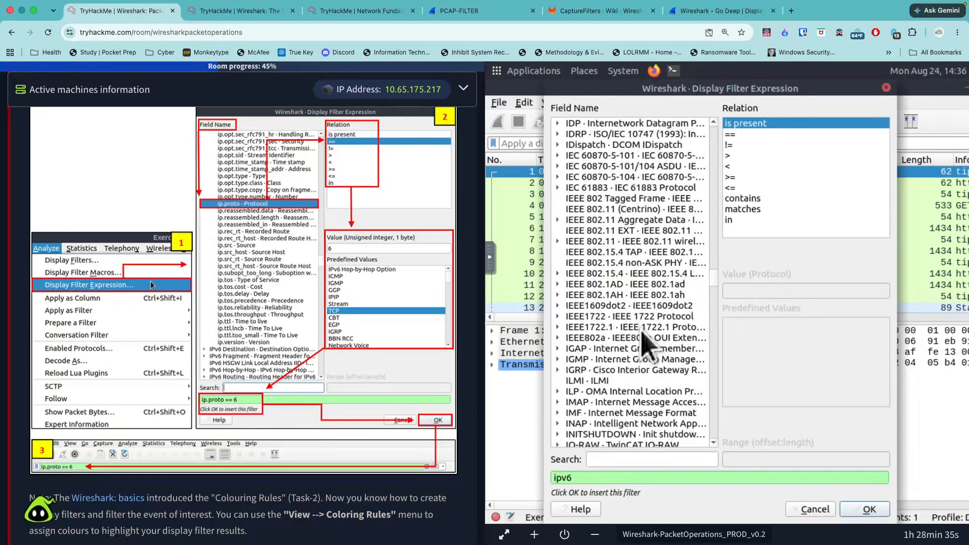
{"action": "scroll", "coordinate": [646, 332], "scroll_direction": "up", "scroll_amount": 4}
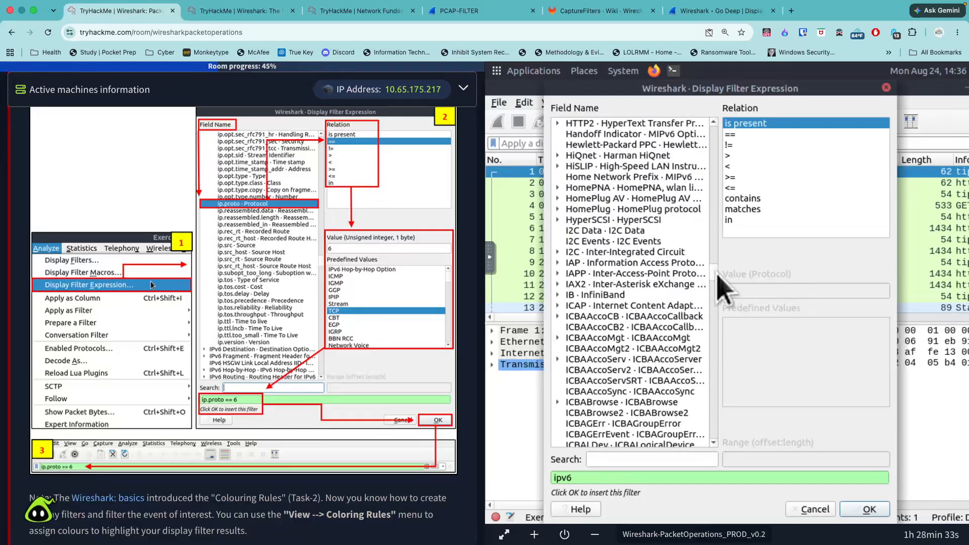
{"action": "mouse_move", "coordinate": [715, 274]}
{"action": "left_mouse_down"}
{"action": "mouse_move", "coordinate": [714, 265]}
{"action": "mouse_move", "coordinate": [717, 276]}
{"action": "left_mouse_up"}
{"action": "scroll", "coordinate": [719, 275], "scroll_direction": "down", "scroll_amount": 20}
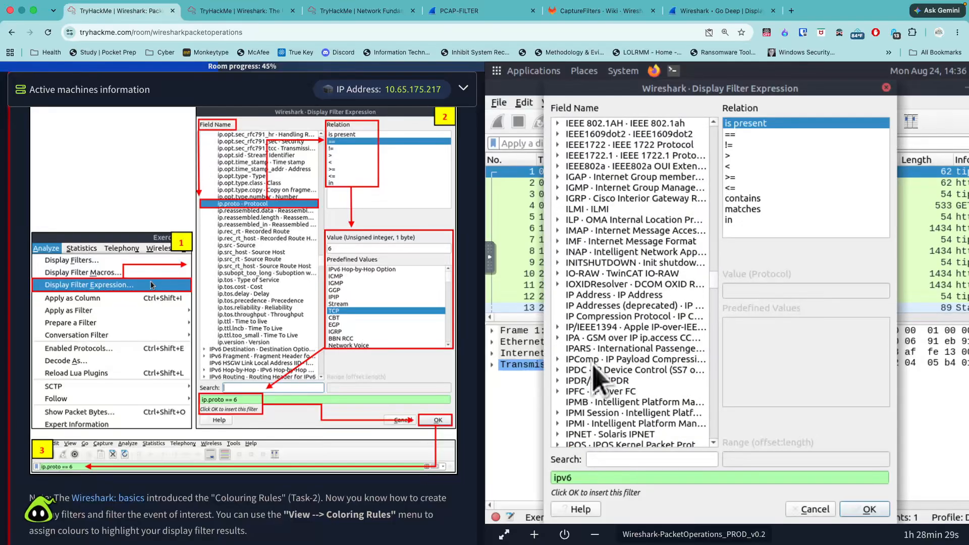
{"action": "left_click", "coordinate": [597, 296]}
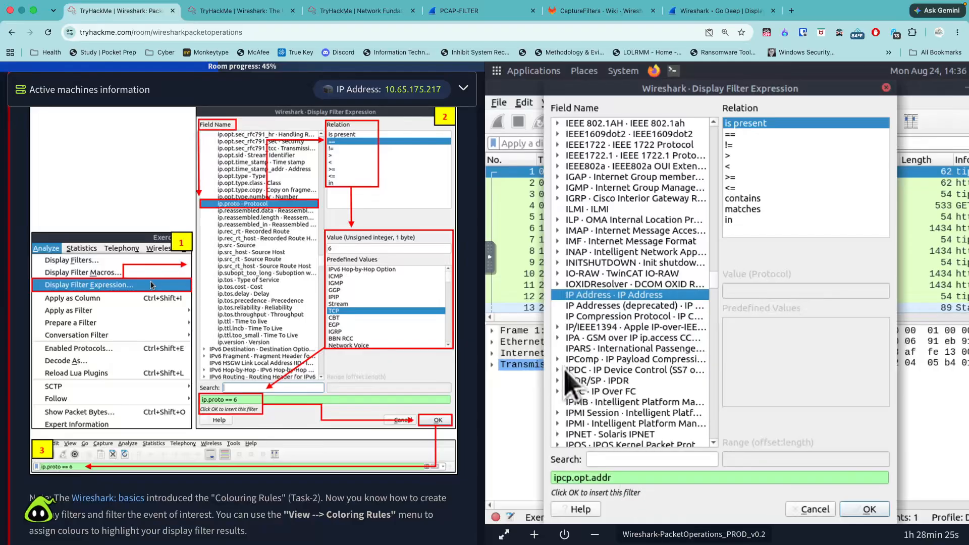
{"action": "scroll", "coordinate": [639, 383], "scroll_direction": "down", "scroll_amount": 10}
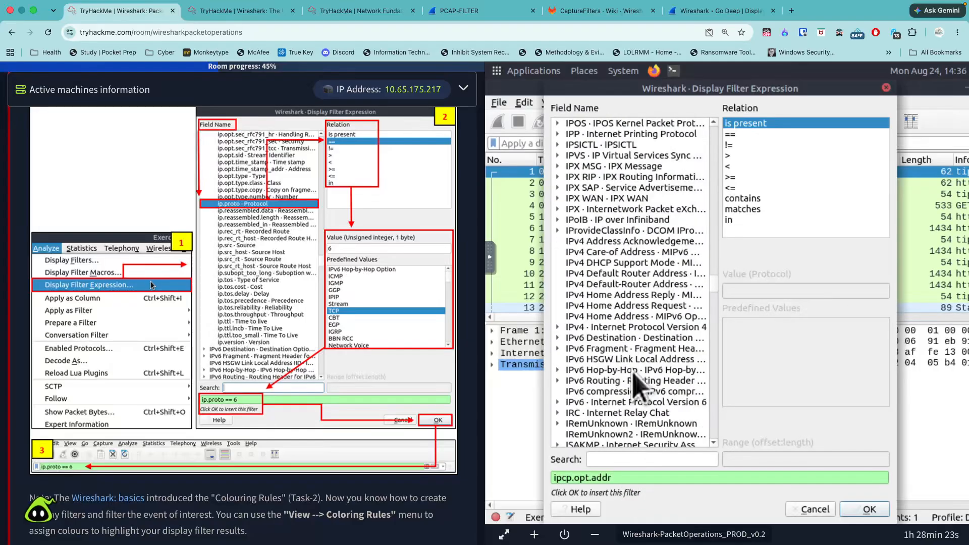
{"action": "scroll", "coordinate": [639, 383], "scroll_direction": "down", "scroll_amount": 9}
- Read the note on Colouring Rules below the example screenshots, just above the Task 5 questions
{"action": "scroll", "coordinate": [444, 386], "scroll_direction": "down", "scroll_amount": 5}
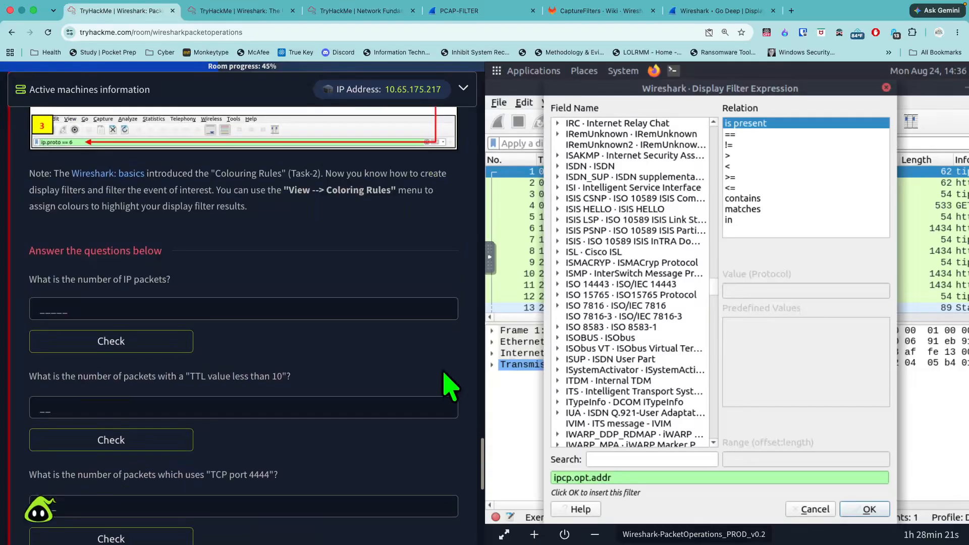
{"action": "scroll", "coordinate": [449, 386], "scroll_direction": "up", "scroll_amount": 4}
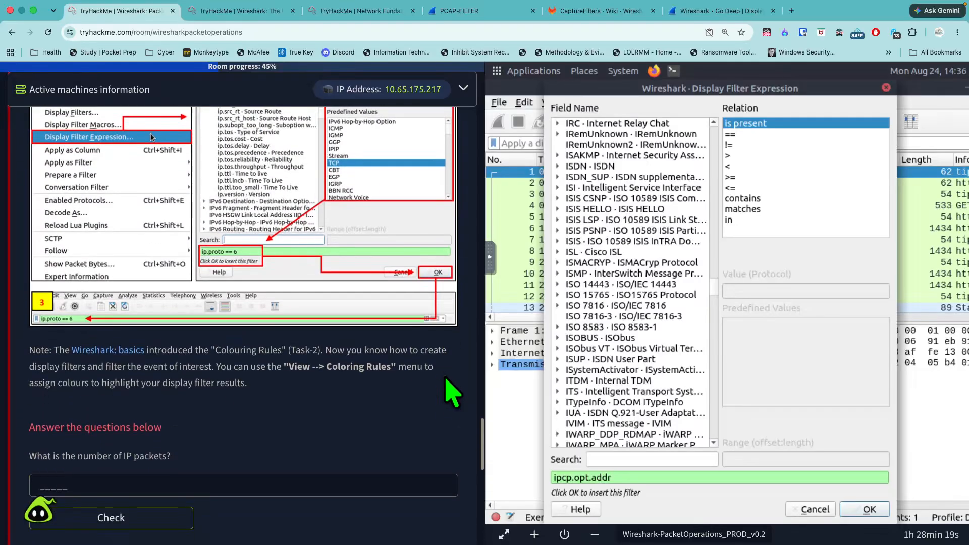
{"action": "scroll", "coordinate": [452, 393], "scroll_direction": "down", "scroll_amount": 1}
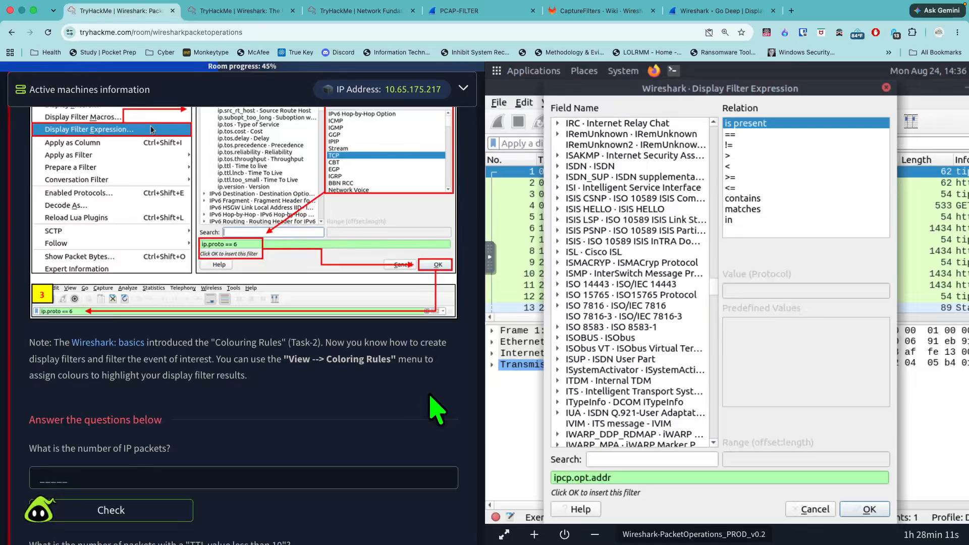
- Close the Display Filter Expression builder without inserting a filter and open Wireshark's Coloring Rules
{"action": "left_click", "coordinate": [886, 88]}
{"action": "left_click", "coordinate": [552, 103]}
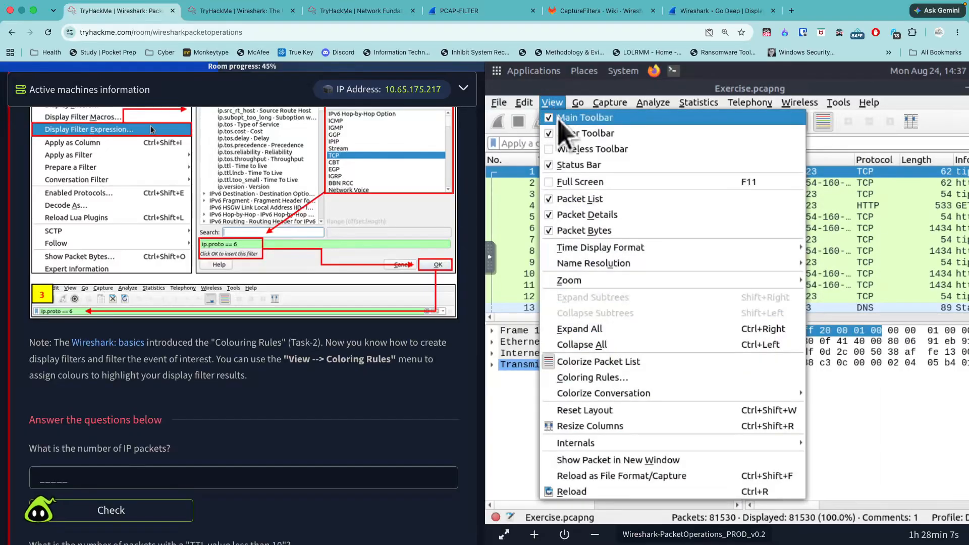
{"action": "left_click", "coordinate": [652, 380]}
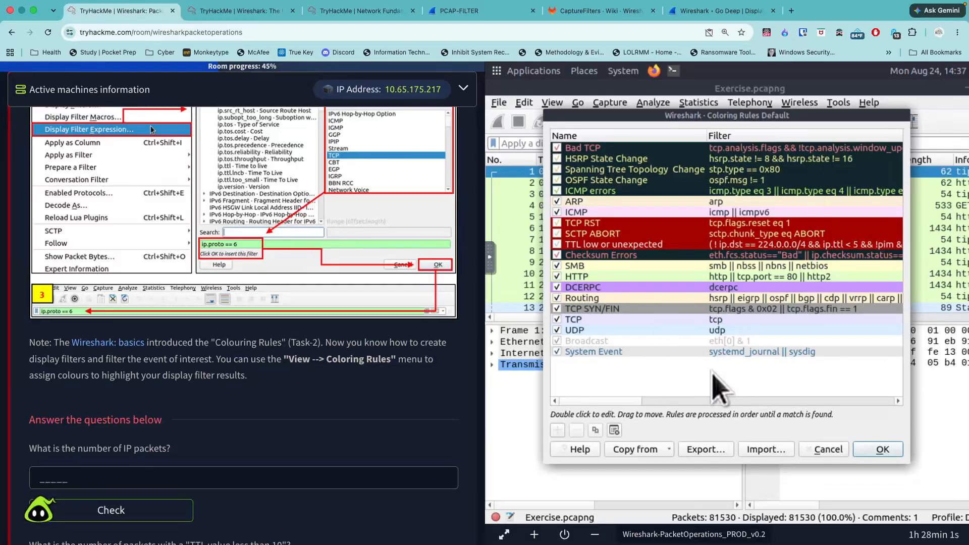
- Look over all the Task 5 questions, from the number of IP packets to the type A DNS queries
{"action": "scroll", "coordinate": [450, 394], "scroll_direction": "down", "scroll_amount": 7}
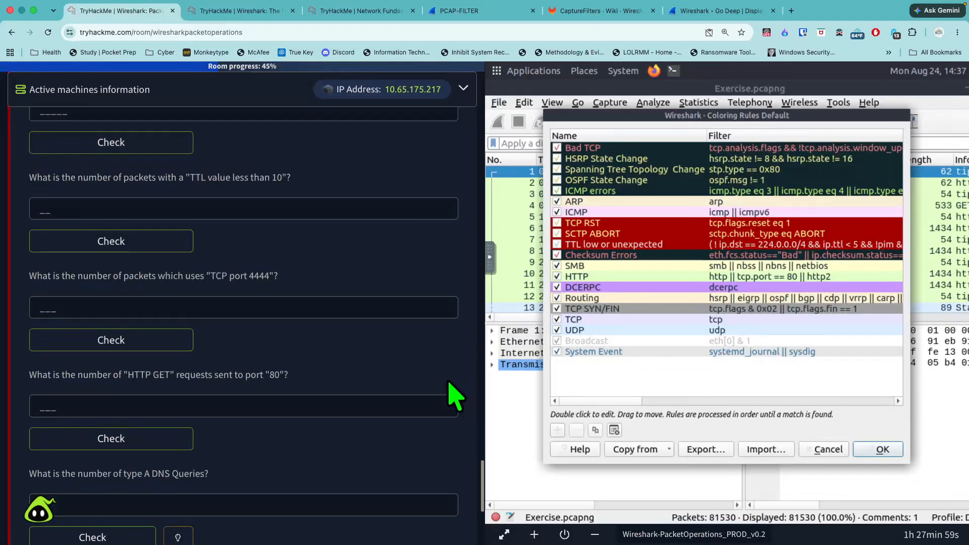
{"action": "scroll", "coordinate": [450, 394], "scroll_direction": "up", "scroll_amount": 1}
{"action": "scroll", "coordinate": [450, 394], "scroll_direction": "down", "scroll_amount": 6}
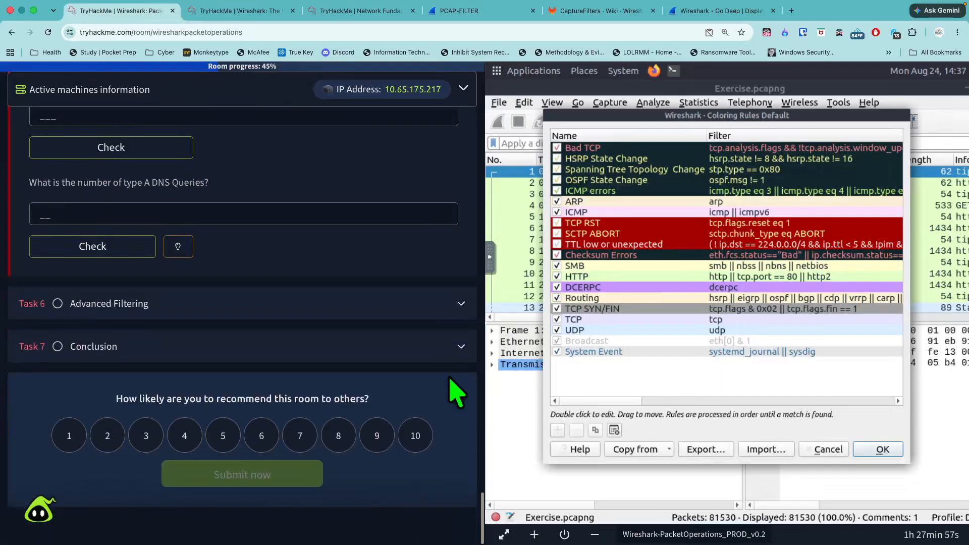
{"action": "scroll", "coordinate": [455, 397], "scroll_direction": "up", "scroll_amount": 8}
{"action": "scroll", "coordinate": [457, 389], "scroll_direction": "down", "scroll_amount": 2}
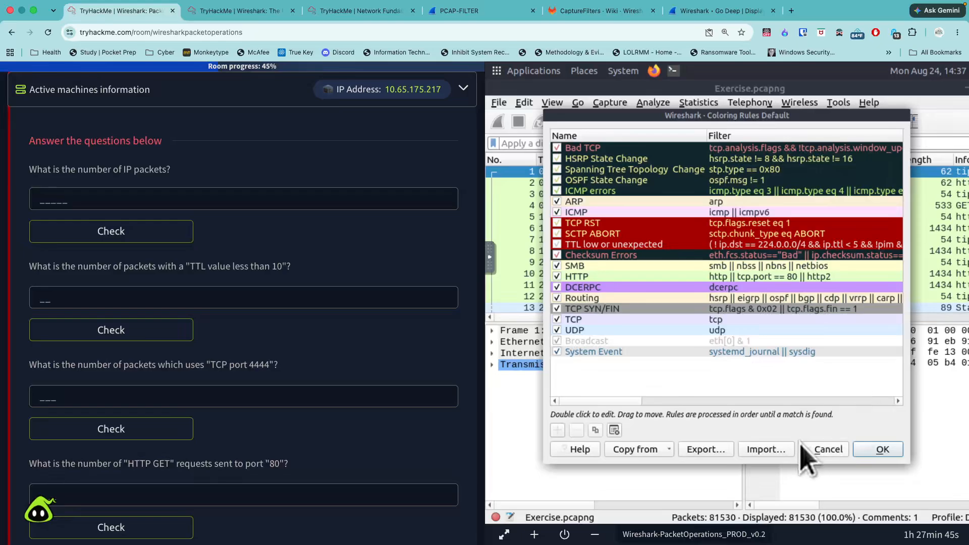
- Cancel the Coloring Rules dialog and open the IPv4 statistics for all addresses in Exercise.pcapng
{"action": "left_click", "coordinate": [817, 451]}
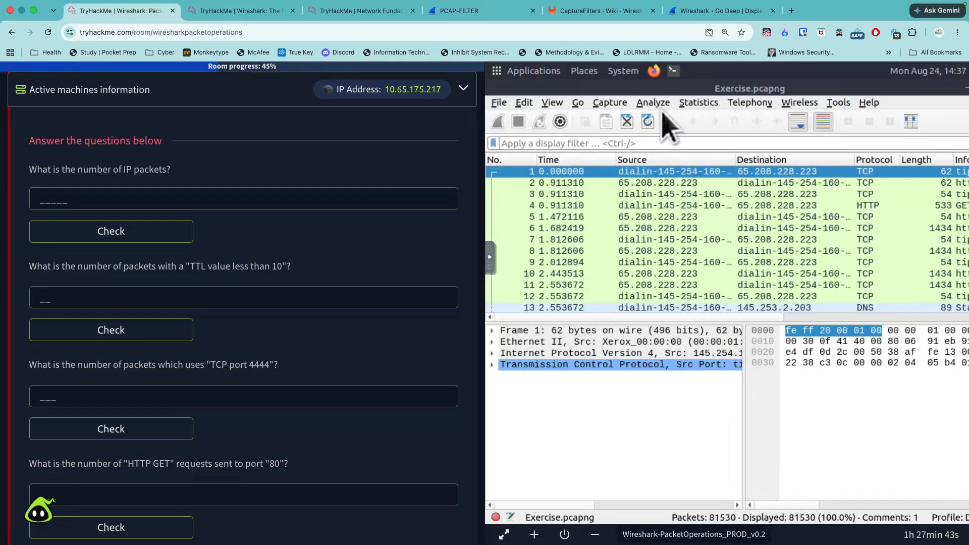
{"action": "left_click", "coordinate": [697, 103]}
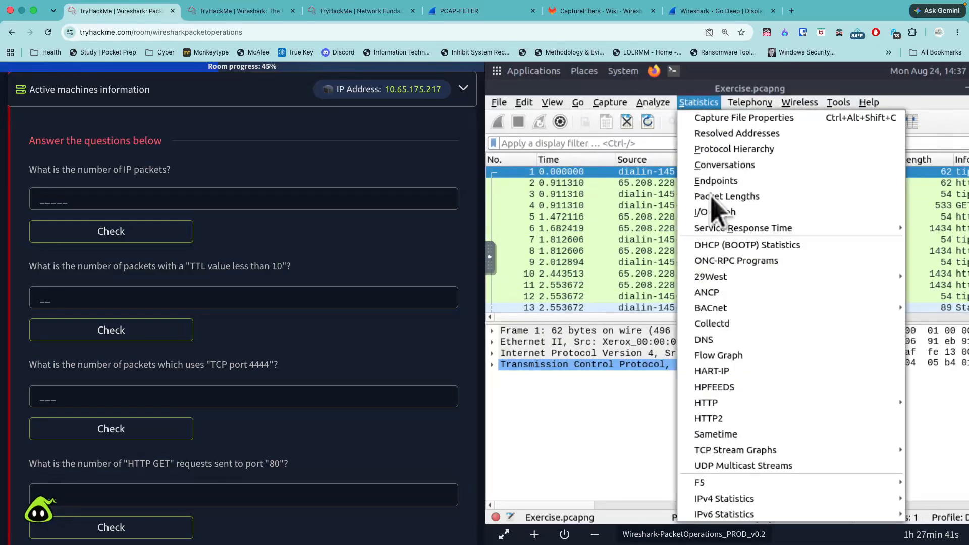
{"action": "mouse_move", "coordinate": [748, 497]}
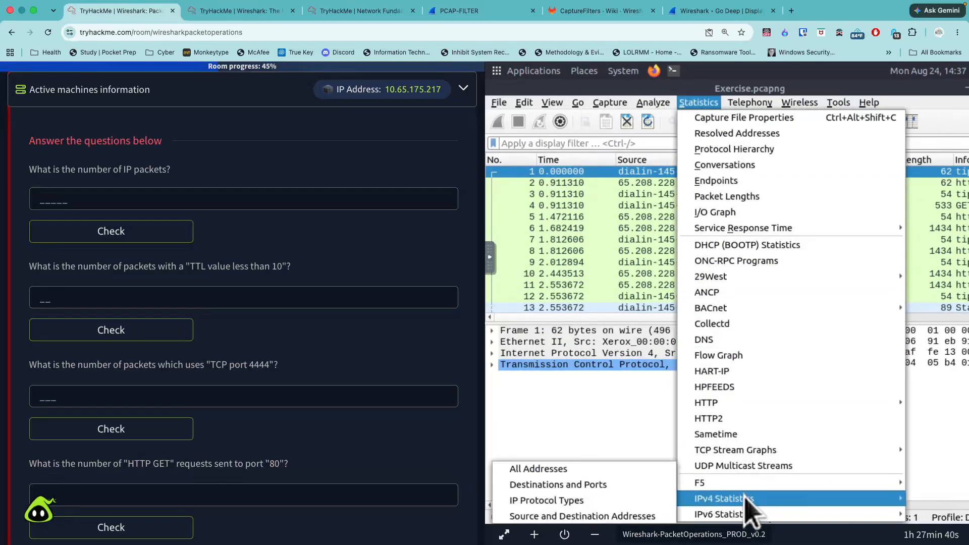
{"action": "left_click", "coordinate": [601, 471]}
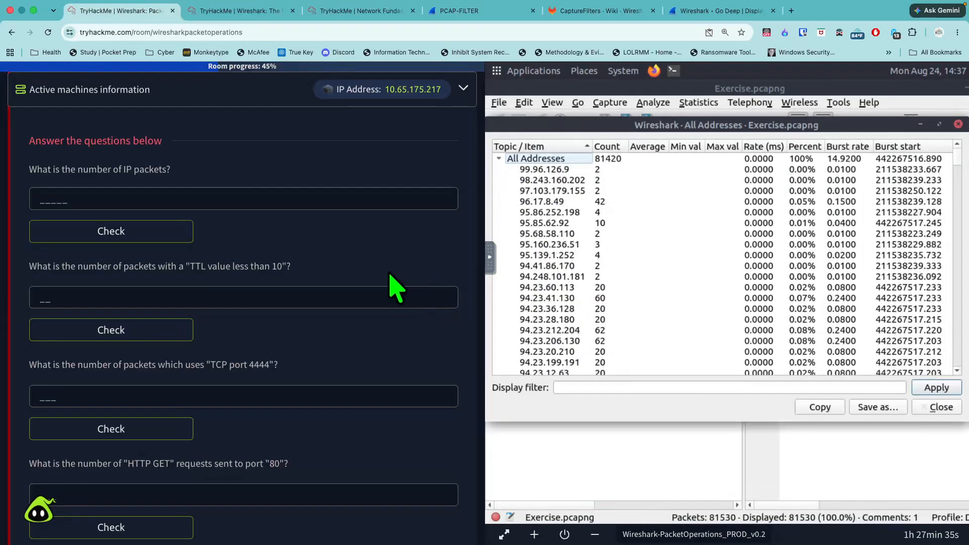
- Submit 81420 as the answer to the question about the number of IP packets
{"action": "left_click", "coordinate": [185, 203]}
{"action": "type", "text": "81"}
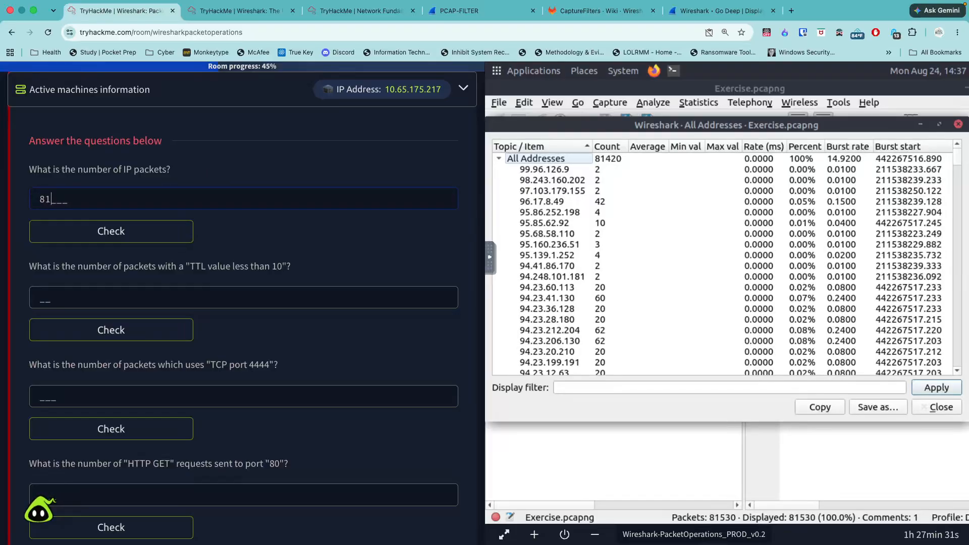
{"action": "type", "text": "420"}
{"action": "key", "text": "Return"}
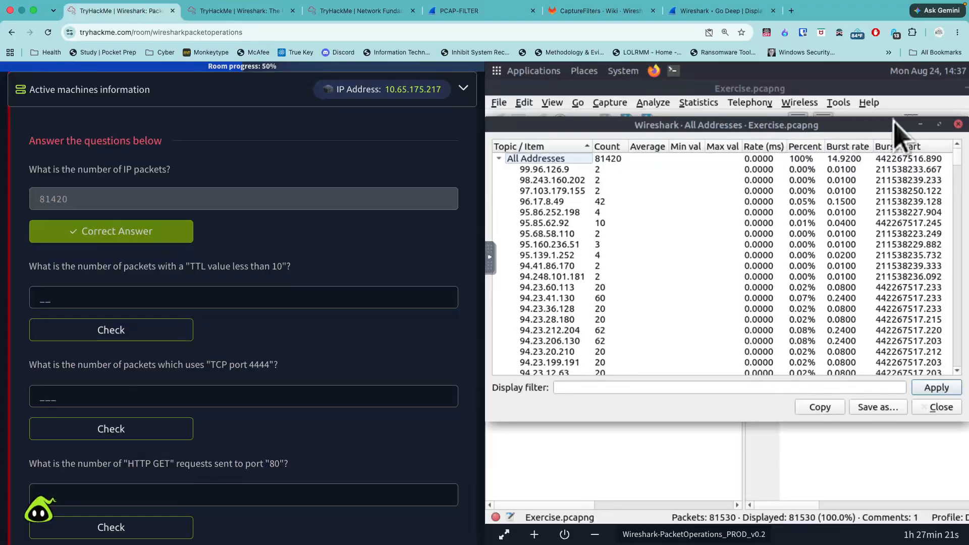
- Close the All Addresses statistics, open the DNS statistics for the capture and examine all their columns
{"action": "left_click", "coordinate": [958, 124]}
{"action": "left_click", "coordinate": [653, 103]}
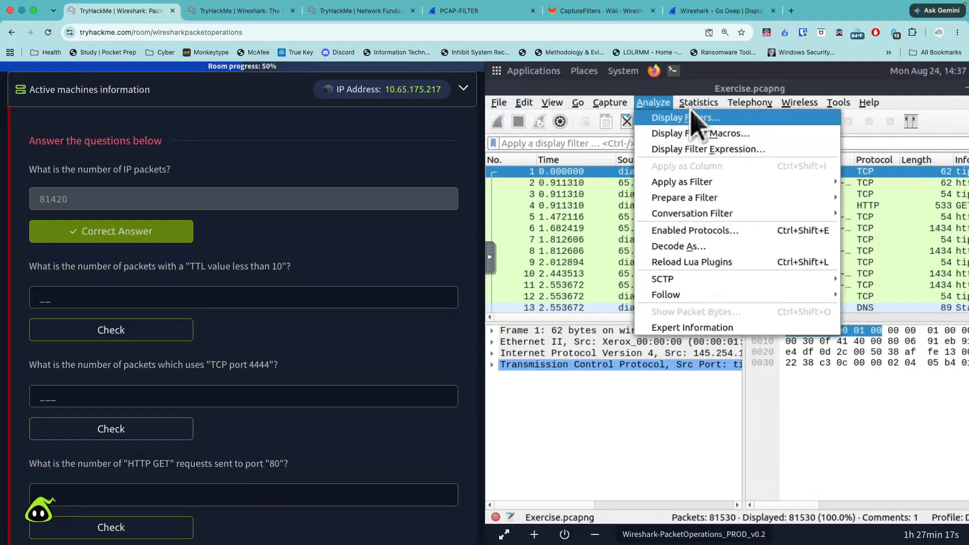
{"action": "mouse_move", "coordinate": [692, 108]}
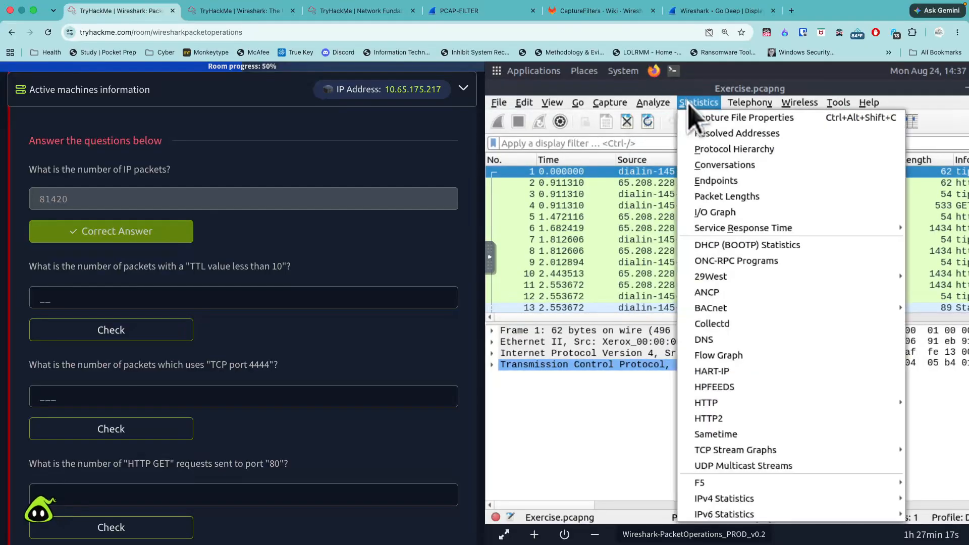
{"action": "left_click", "coordinate": [769, 357]}
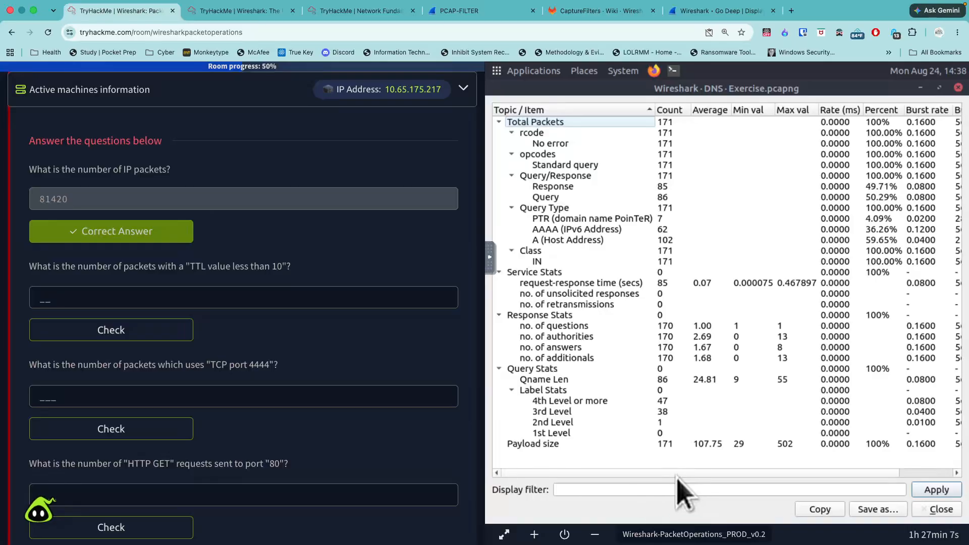
{"action": "scroll", "coordinate": [742, 472], "scroll_direction": "right", "scroll_amount": 3}
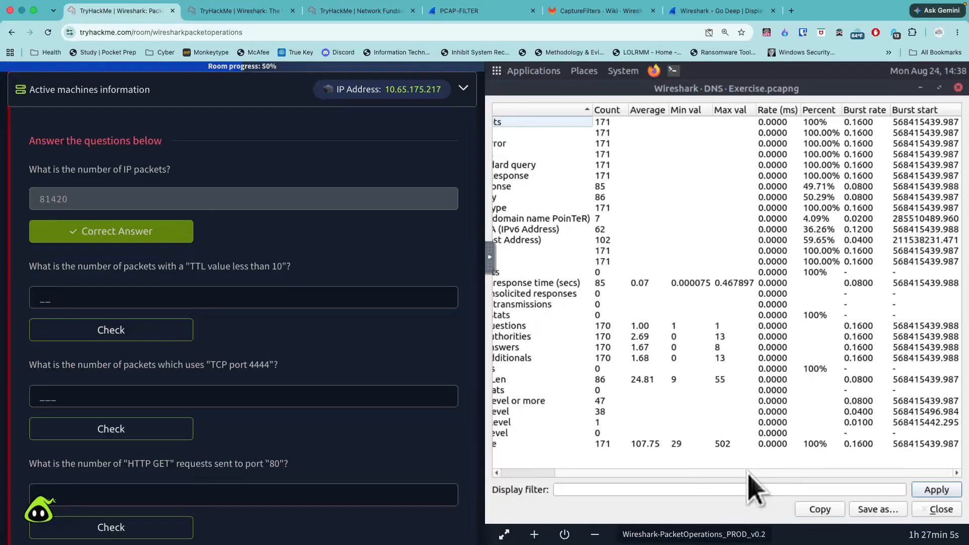
{"action": "scroll", "coordinate": [727, 472], "scroll_direction": "left", "scroll_amount": 3}
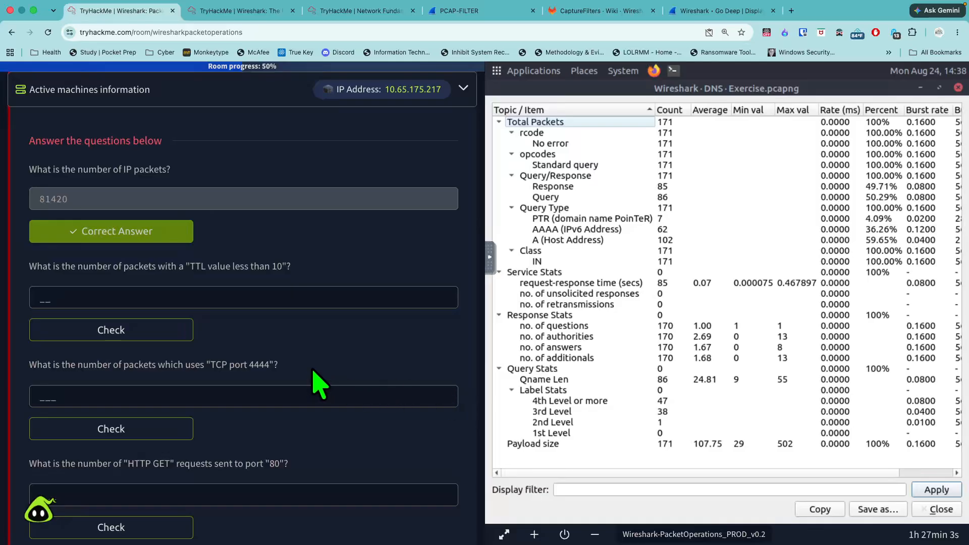
- Review the Task 5 reference tables for IP, TCP and UDP, and HTTP and DNS filters, down to the coloring rules note
{"action": "scroll", "coordinate": [339, 357], "scroll_direction": "up", "scroll_amount": 3}
{"action": "scroll", "coordinate": [346, 371], "scroll_direction": "up", "scroll_amount": 15}
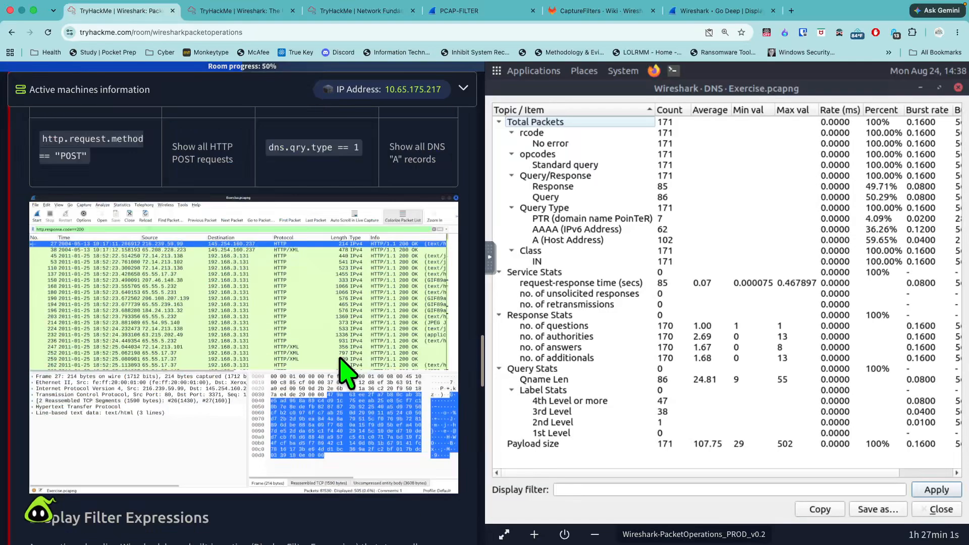
{"action": "scroll", "coordinate": [346, 371], "scroll_direction": "down", "scroll_amount": 6}
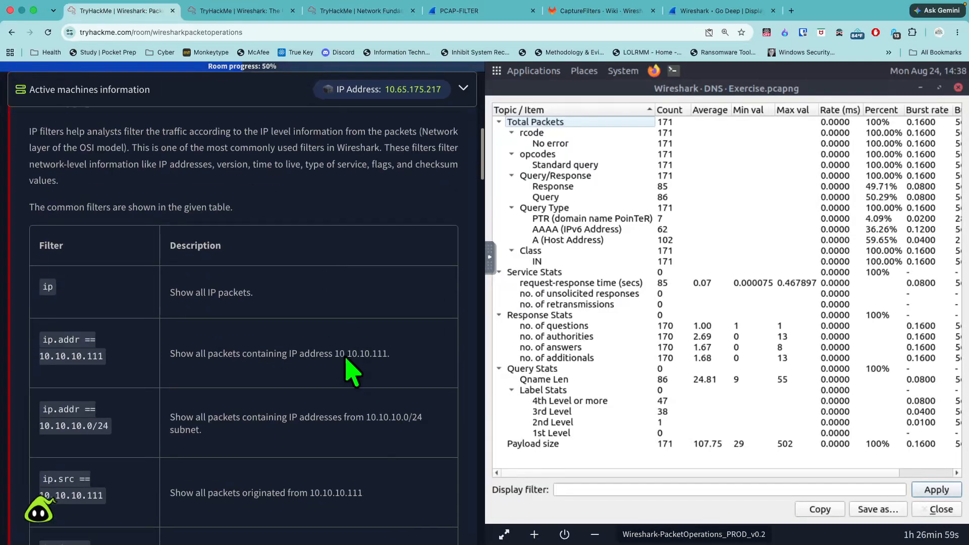
{"action": "scroll", "coordinate": [355, 374], "scroll_direction": "down", "scroll_amount": 10}
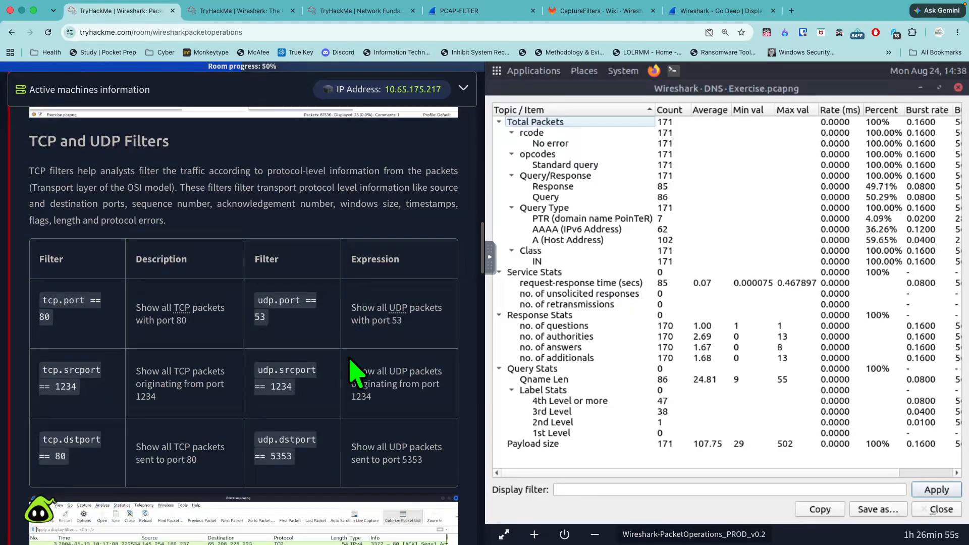
{"action": "scroll", "coordinate": [355, 374], "scroll_direction": "down", "scroll_amount": 10}
{"action": "scroll", "coordinate": [355, 374], "scroll_direction": "down", "scroll_amount": 10}
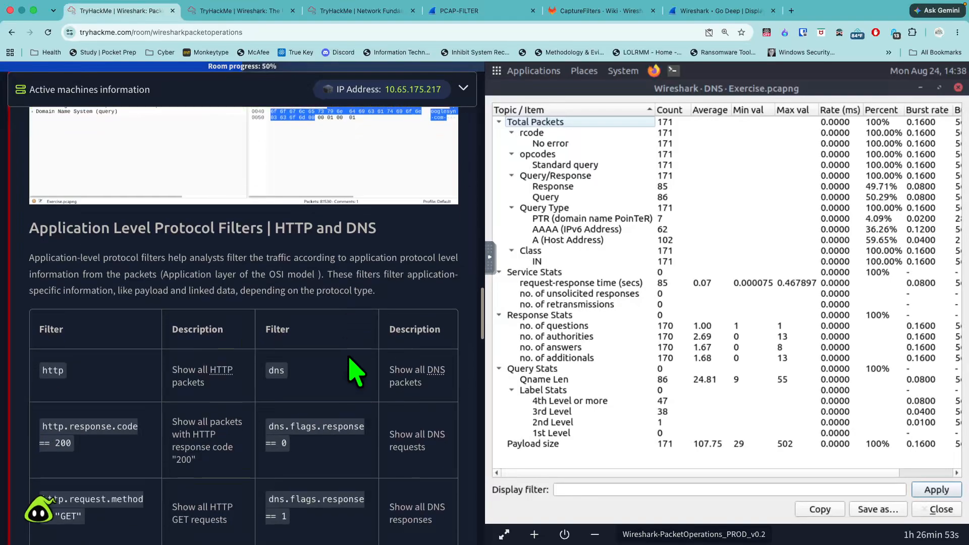
{"action": "scroll", "coordinate": [355, 373], "scroll_direction": "down", "scroll_amount": 10}
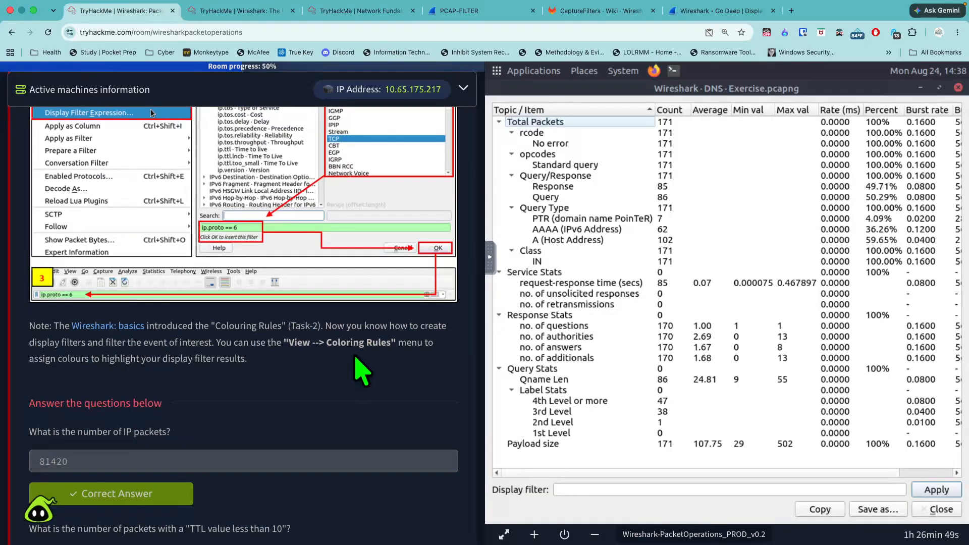
{"action": "scroll", "coordinate": [341, 374], "scroll_direction": "down", "scroll_amount": 3}
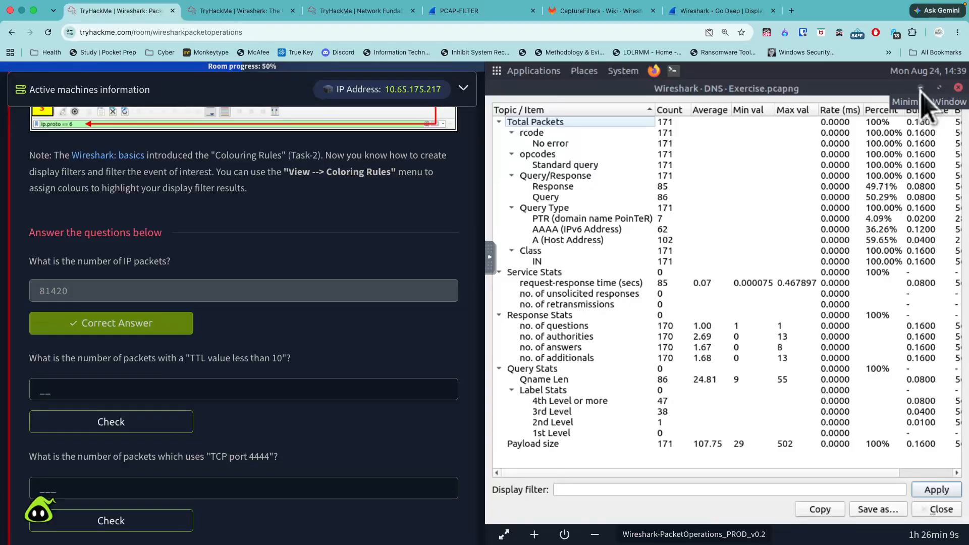
- Close the DNS statistics and apply the display filter ip.ttl < 10 to the capture
{"action": "left_click", "coordinate": [958, 87]}
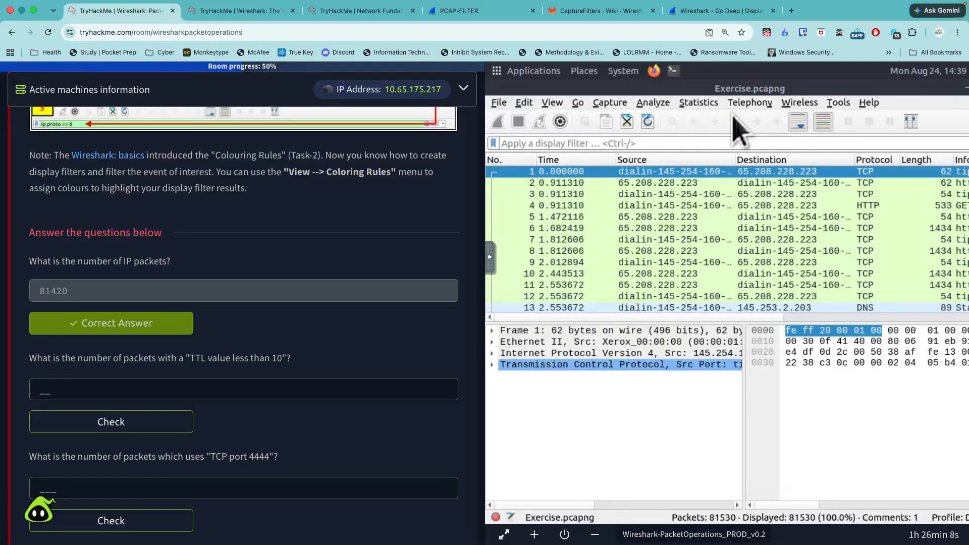
{"action": "left_click", "coordinate": [677, 142]}
{"action": "type", "text": "ip"}
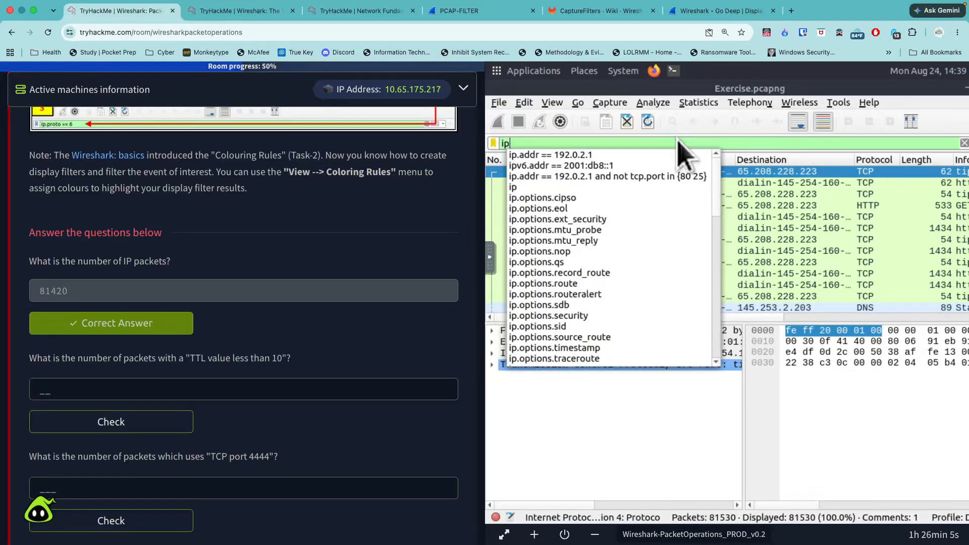
{"action": "type", "text": "."}
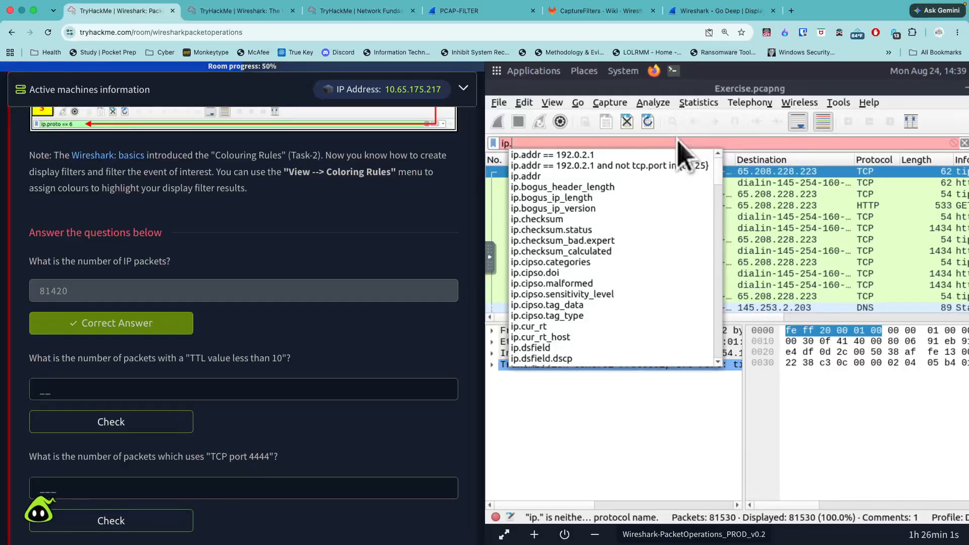
{"action": "type", "text": "t"}
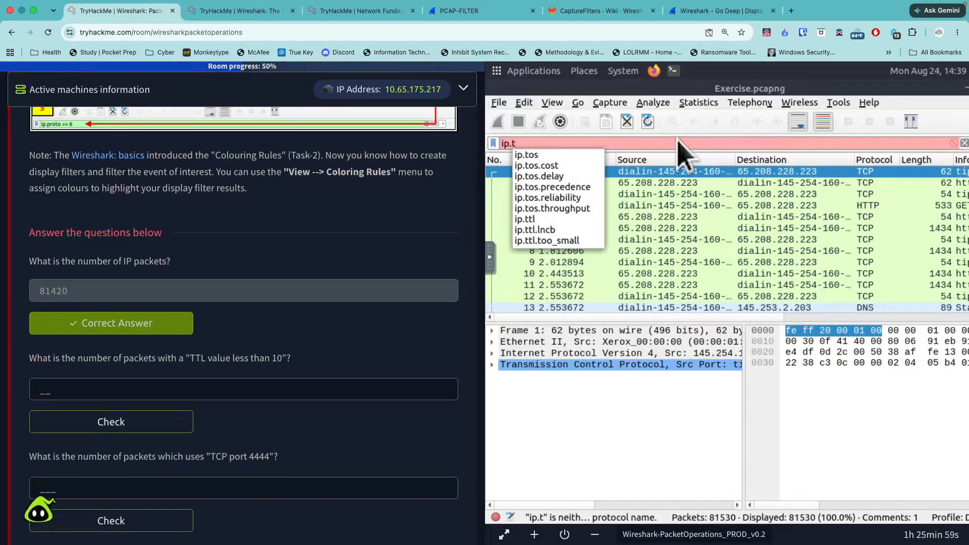
{"action": "left_click", "coordinate": [552, 231]}
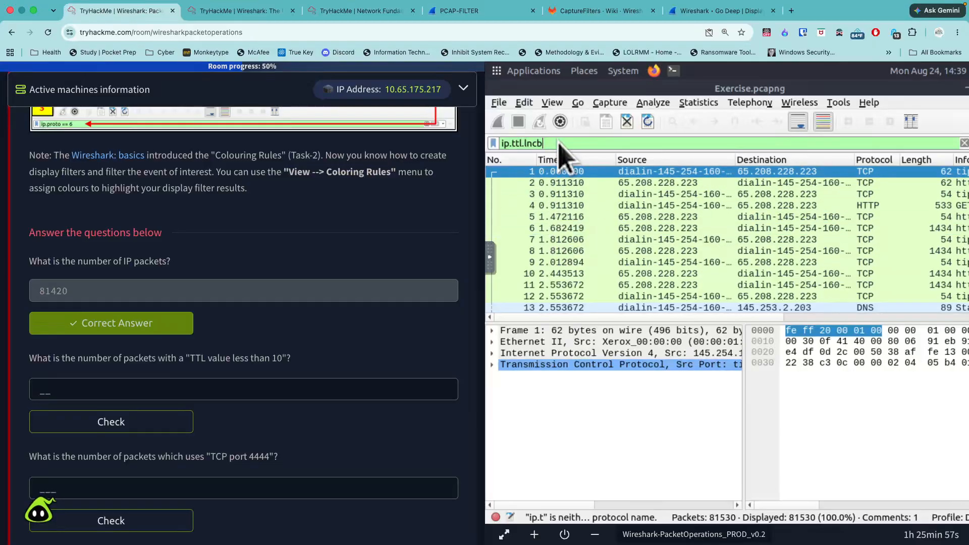
{"action": "key", "text": "BackSpace"}
{"action": "key", "text": "BackSpace"}
{"action": "key", "text": "BackSpace"}
{"action": "key", "text": "BackSpace"}
{"action": "key", "text": "BackSpace"}
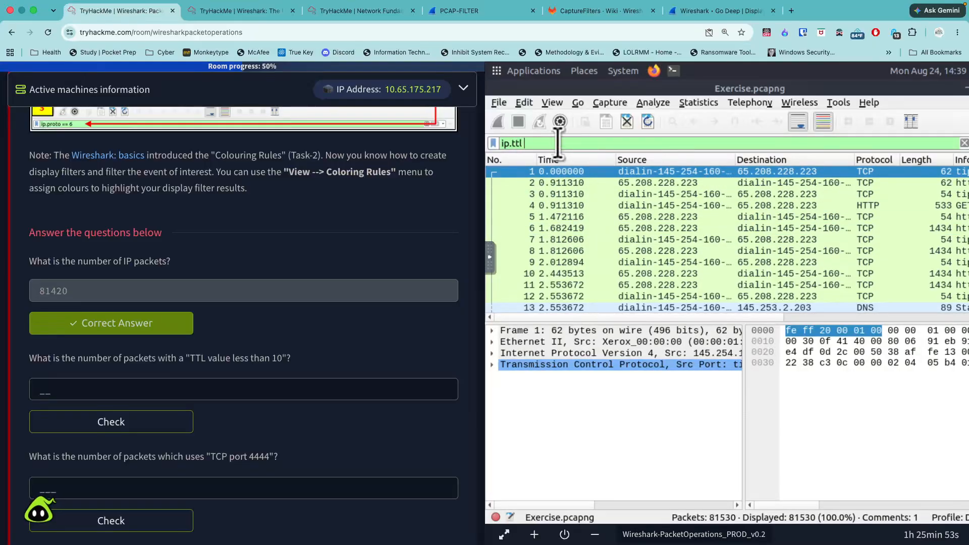
{"action": "type", "text": "< 10"}
{"action": "key", "text": "Return"}
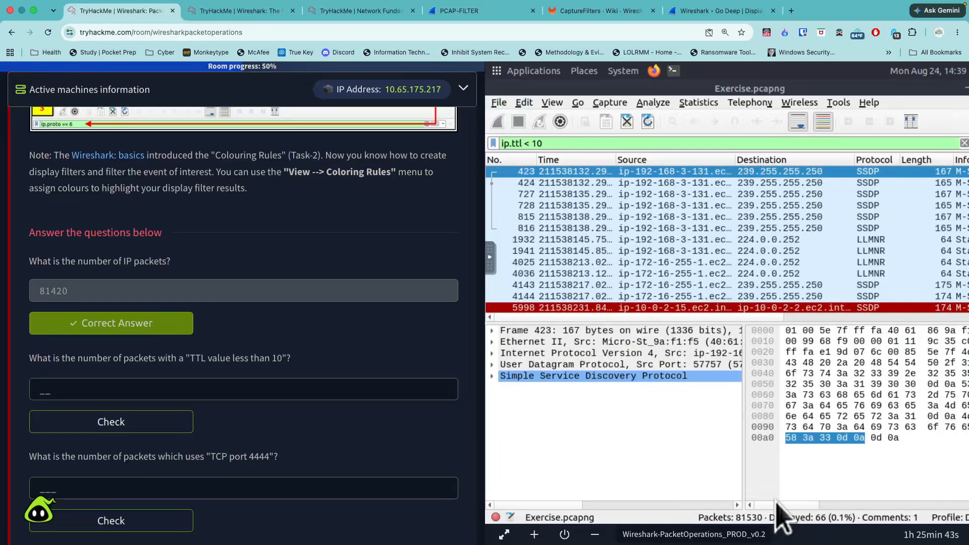
- Submit 66 as the answer to the question about packets with a TTL value less than 10
{"action": "left_click", "coordinate": [307, 390]}
{"action": "type", "text": "6"}
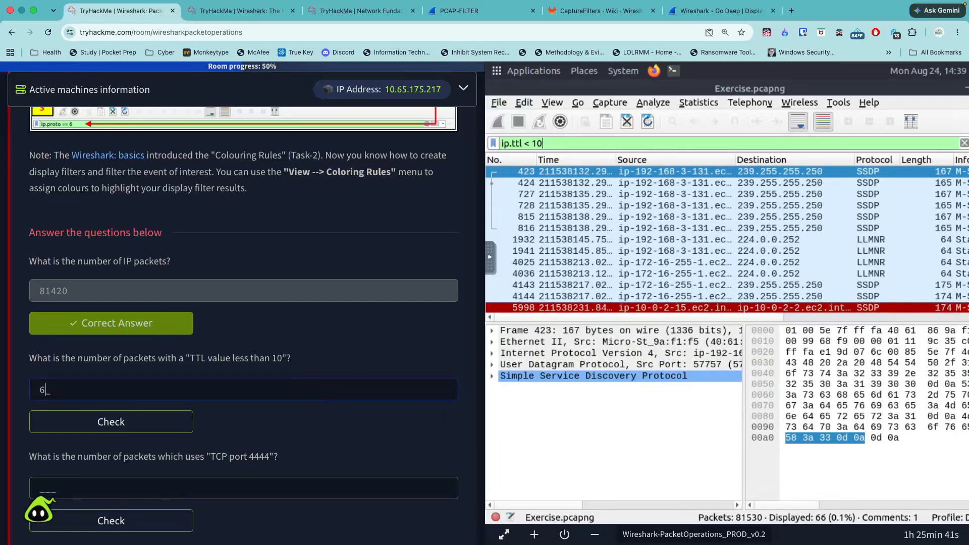
{"action": "type", "text": "6"}
{"action": "key", "text": "Return"}
- Clear the display filter text and look up the TCP port filter syntax in the task's TCP and UDP Filters table
{"action": "scroll", "coordinate": [238, 450], "scroll_direction": "down", "scroll_amount": 2}
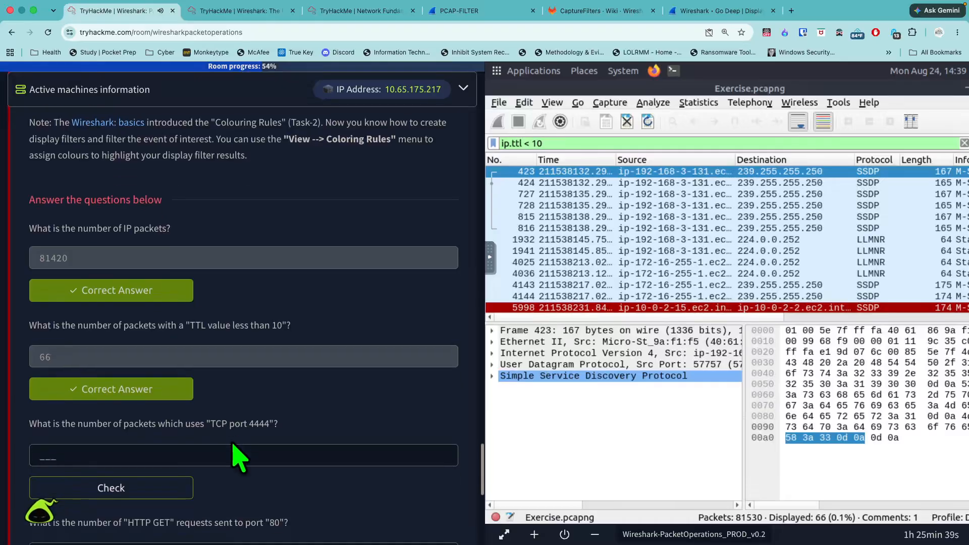
{"action": "scroll", "coordinate": [270, 468], "scroll_direction": "down", "scroll_amount": 1}
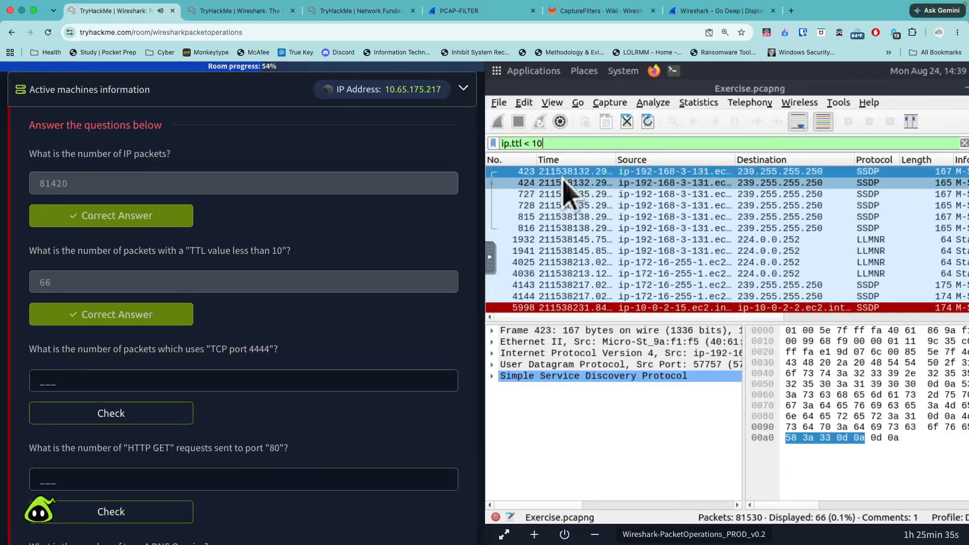
{"action": "triple_click", "coordinate": [498, 144]}
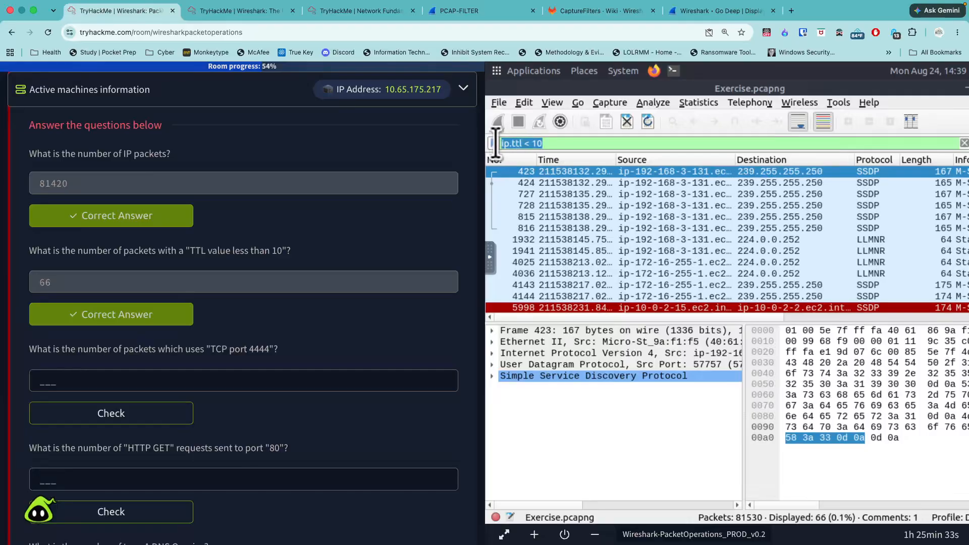
{"action": "key", "text": "BackSpace"}
{"action": "scroll", "coordinate": [376, 240], "scroll_direction": "up", "scroll_amount": 10}
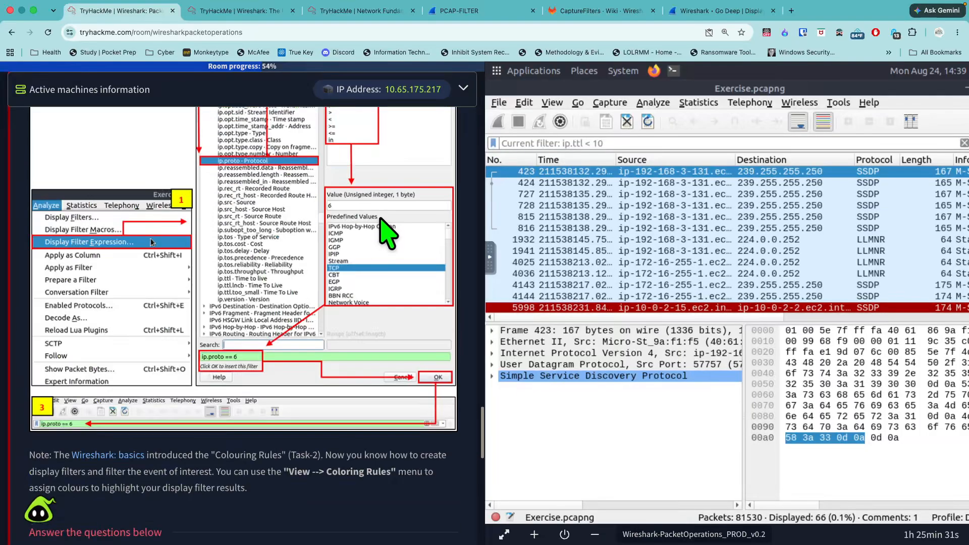
{"action": "scroll", "coordinate": [384, 257], "scroll_direction": "down", "scroll_amount": 15}
{"action": "scroll", "coordinate": [384, 255], "scroll_direction": "up", "scroll_amount": 3}
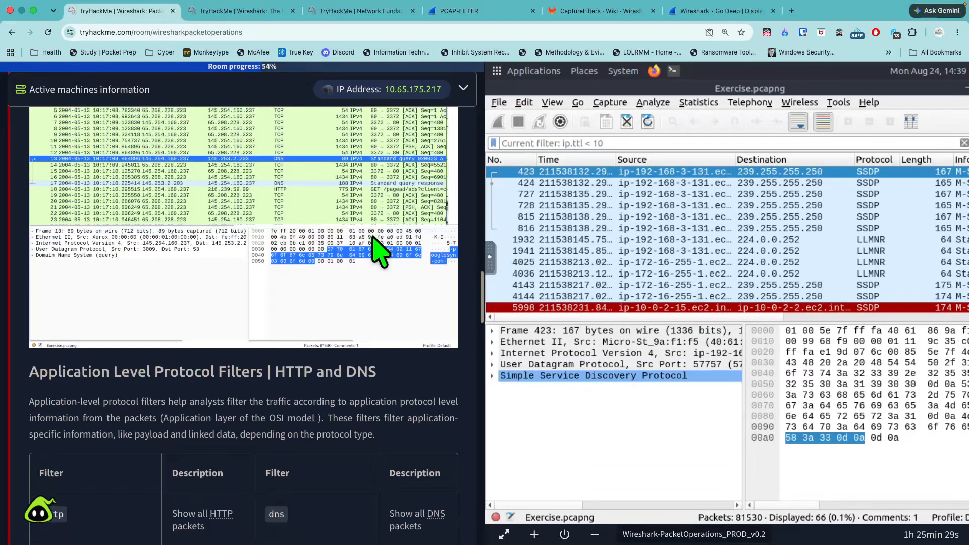
{"action": "scroll", "coordinate": [378, 255], "scroll_direction": "down", "scroll_amount": 6}
{"action": "scroll", "coordinate": [381, 263], "scroll_direction": "up", "scroll_amount": 15}
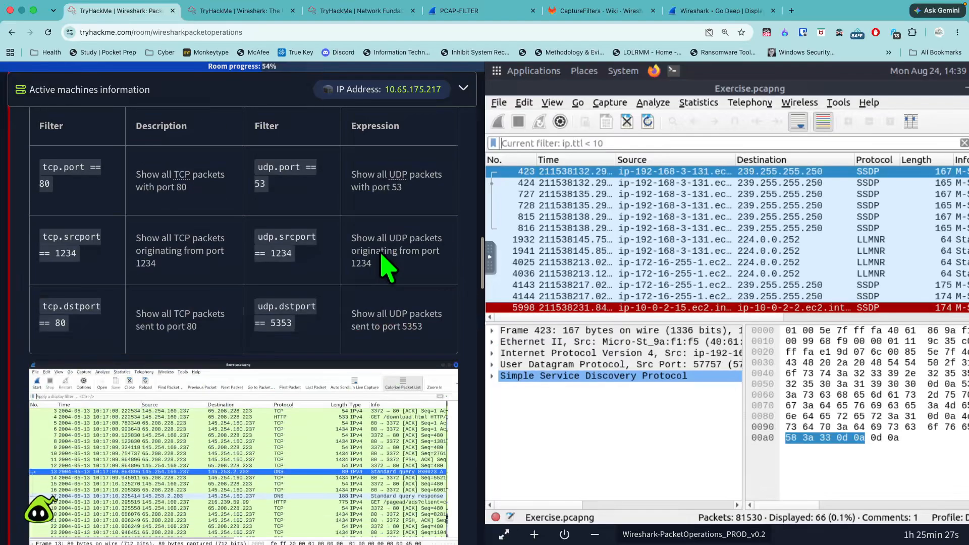
{"action": "scroll", "coordinate": [465, 218], "scroll_direction": "up", "scroll_amount": 3}
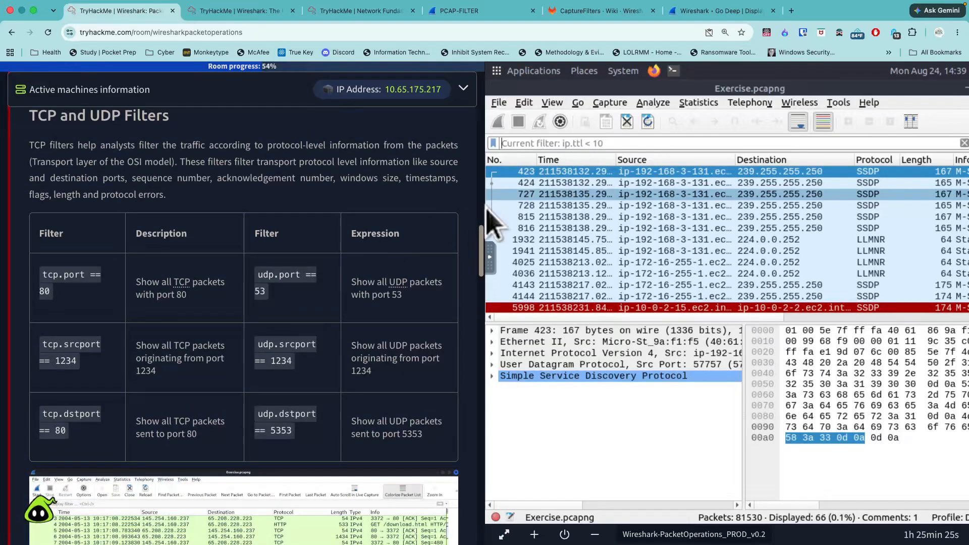
- Apply the display filter tcp.port == 4444 to the capture
{"action": "type", "text": "tcp.pop"}
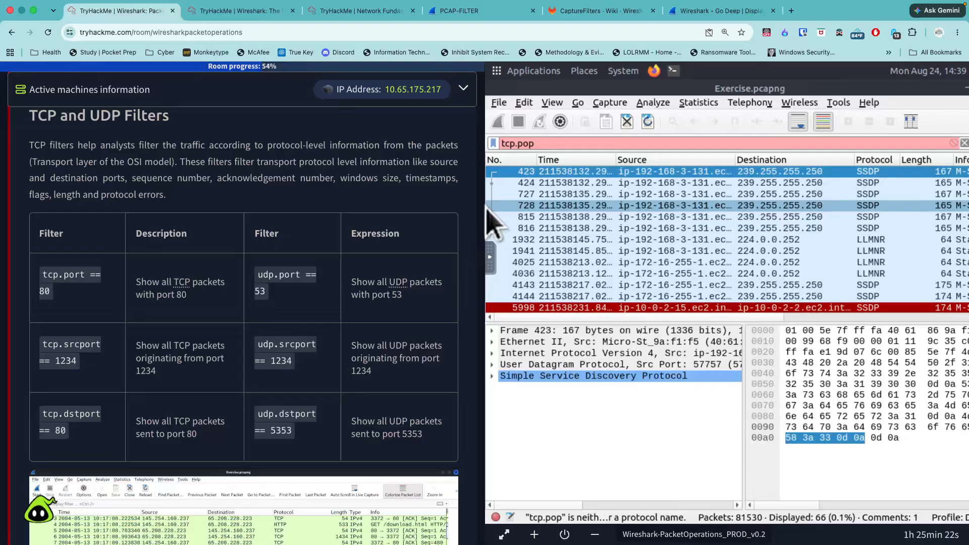
{"action": "key", "text": "BackSpace"}
{"action": "type", "text": "rt ="}
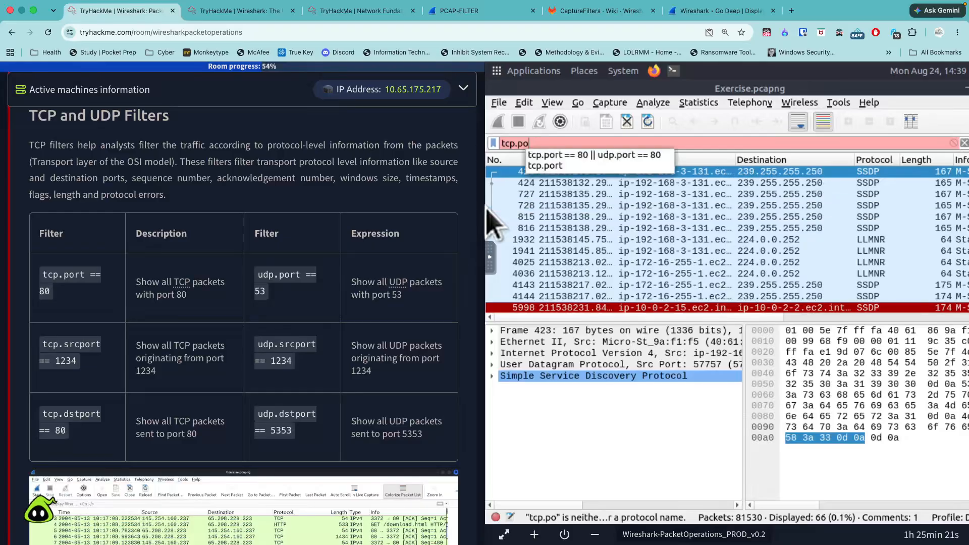
{"action": "type", "text": "= "}
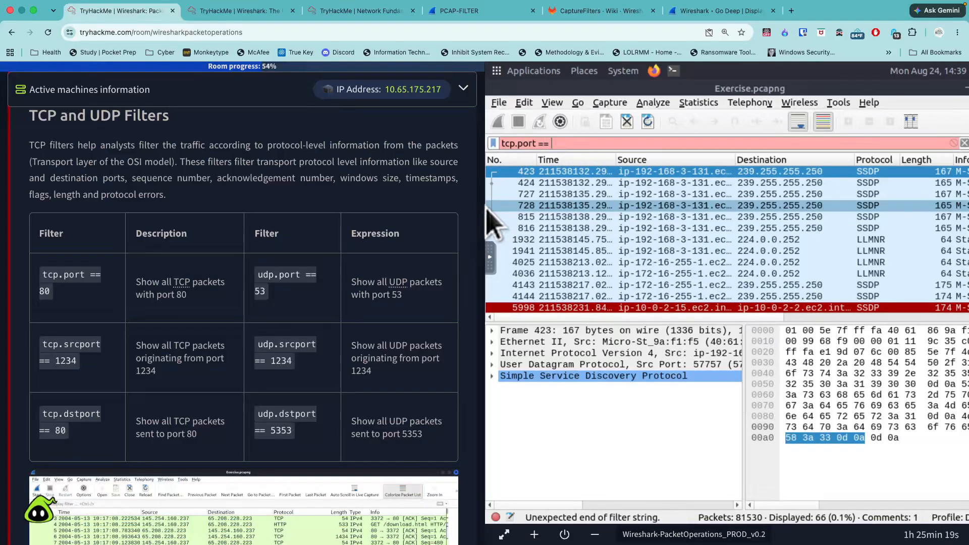
{"action": "type", "text": "4444"}
{"action": "key", "text": "Return"}
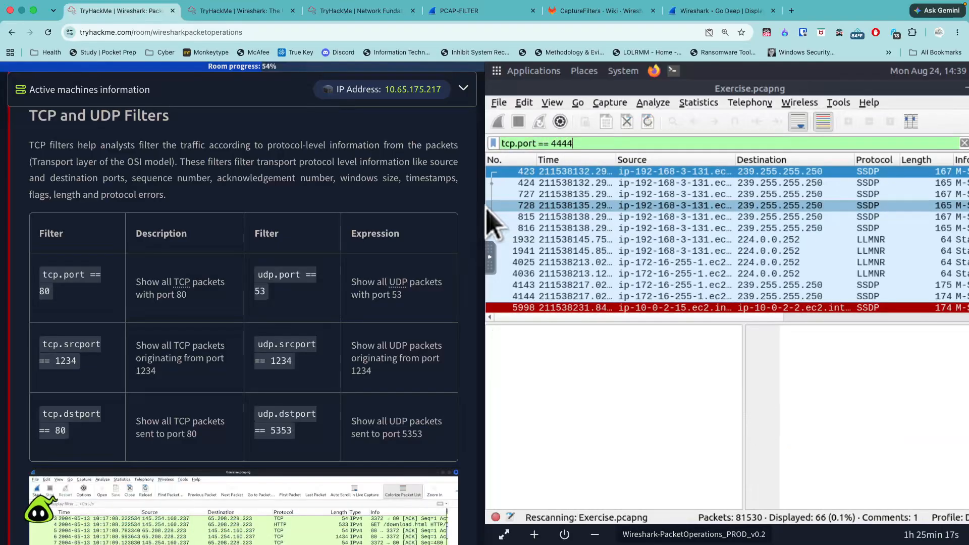
- Submit 632 as the answer to the question about packets that use TCP port 4444
{"action": "scroll", "coordinate": [329, 313], "scroll_direction": "down", "scroll_amount": 6}
{"action": "scroll", "coordinate": [328, 313], "scroll_direction": "down", "scroll_amount": 10}
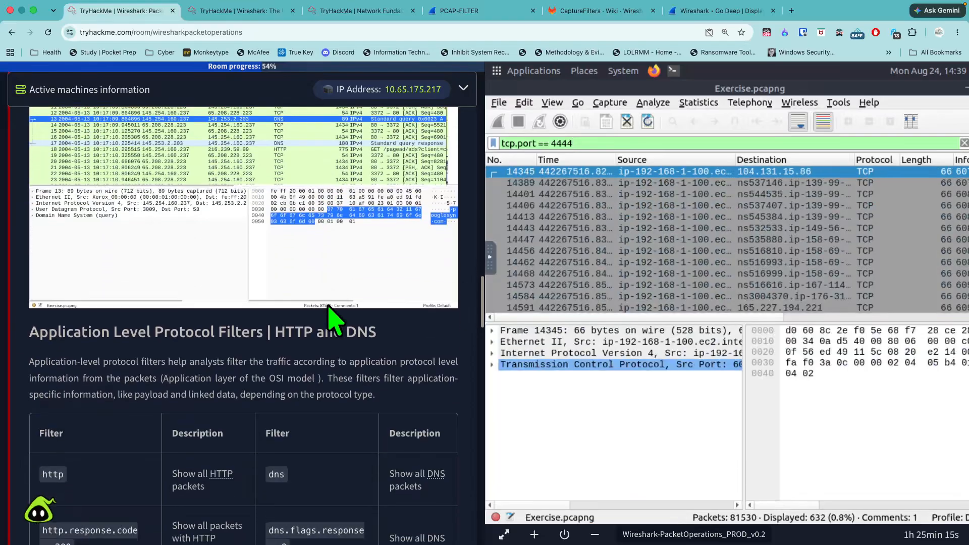
{"action": "scroll", "coordinate": [339, 315], "scroll_direction": "down", "scroll_amount": 6}
{"action": "scroll", "coordinate": [346, 316], "scroll_direction": "down", "scroll_amount": 10}
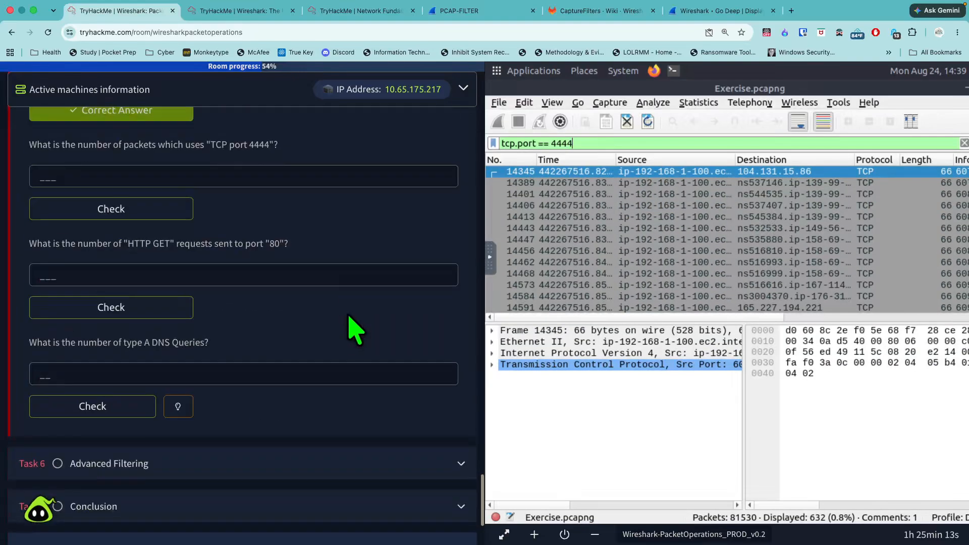
{"action": "scroll", "coordinate": [346, 325], "scroll_direction": "up", "scroll_amount": 1}
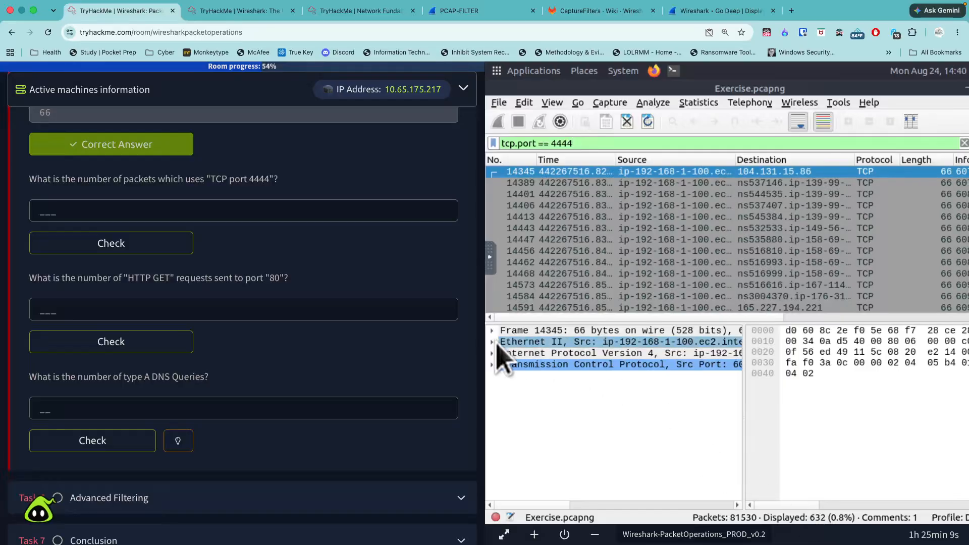
{"action": "left_click", "coordinate": [299, 212]}
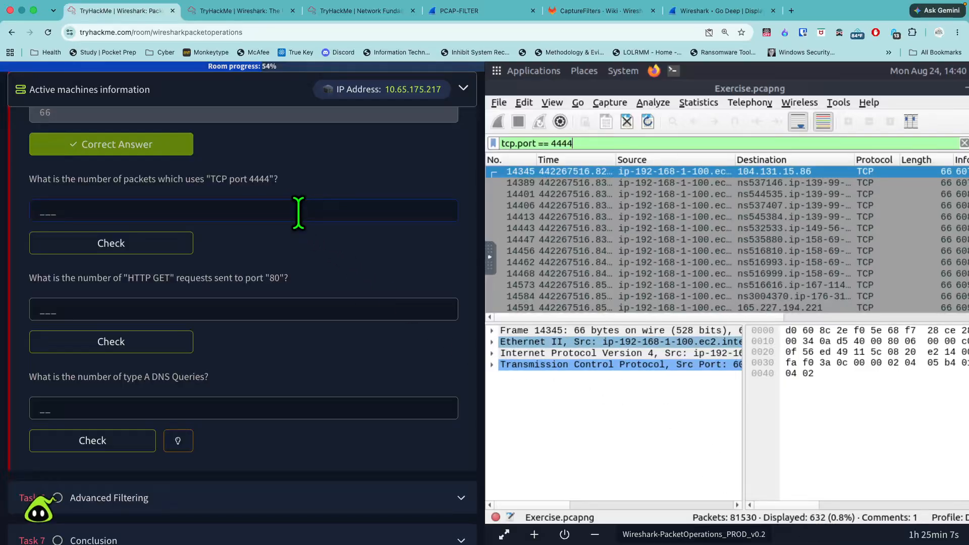
{"action": "type", "text": "62"}
{"action": "key", "text": "Return"}
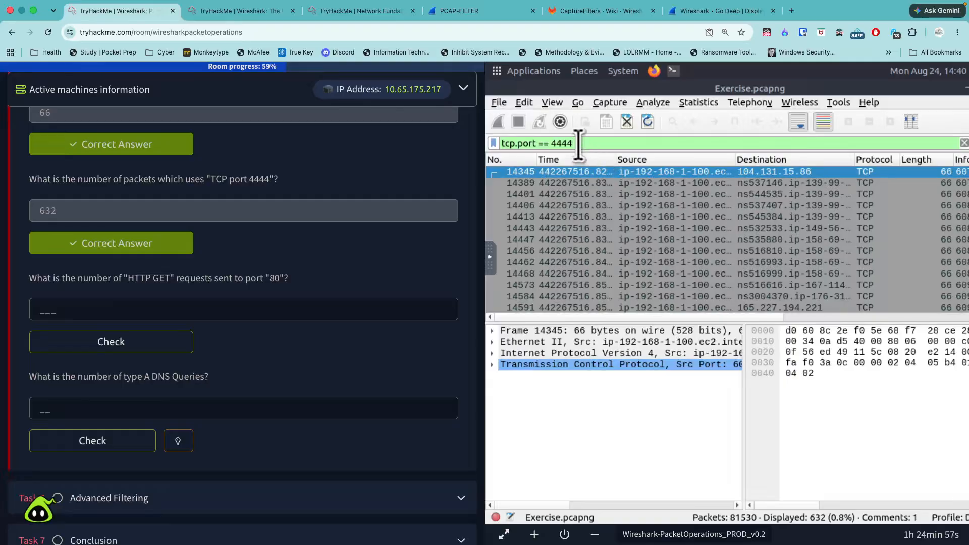
- Clear the display filter text and look up the HTTP GET request filter syntax in the task's HTTP and DNS filter table
{"action": "left_click_drag", "start_coordinate": [550, 143], "coordinate": [496, 142]}
{"action": "key", "text": "BackSpace"}
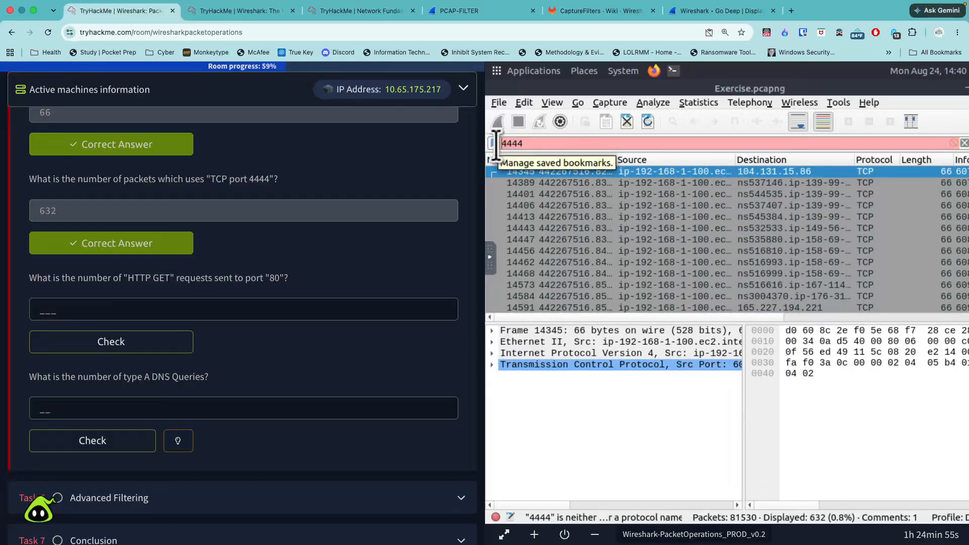
{"action": "left_click_drag", "start_coordinate": [526, 145], "coordinate": [488, 141]}
{"action": "key", "text": "BackSpace"}
{"action": "scroll", "coordinate": [368, 273], "scroll_direction": "up", "scroll_amount": 5}
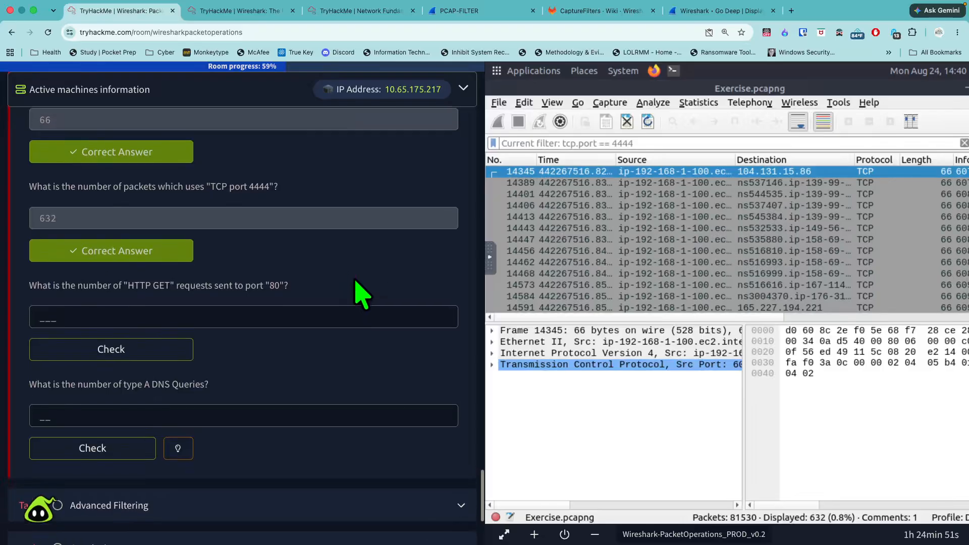
{"action": "scroll", "coordinate": [354, 295], "scroll_direction": "up", "scroll_amount": 15}
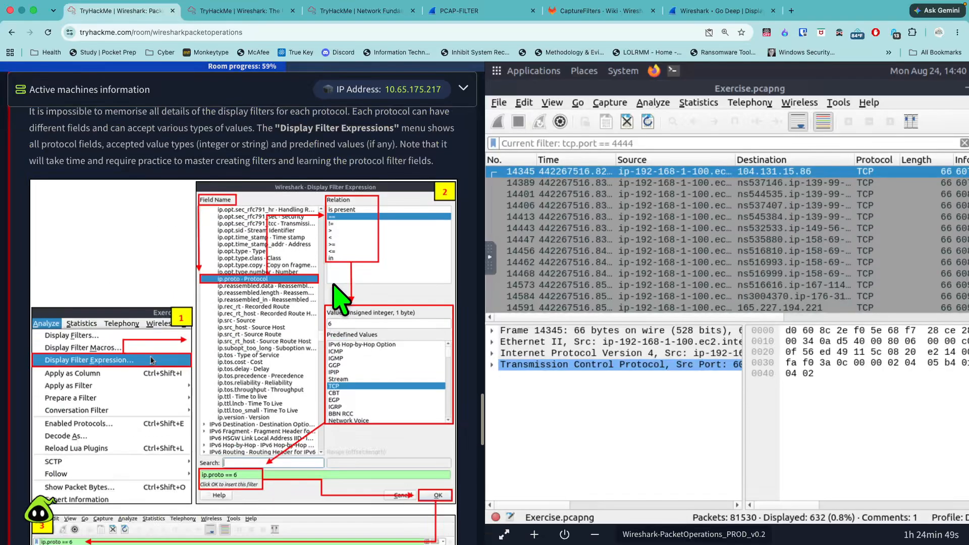
{"action": "scroll", "coordinate": [335, 290], "scroll_direction": "up", "scroll_amount": 10}
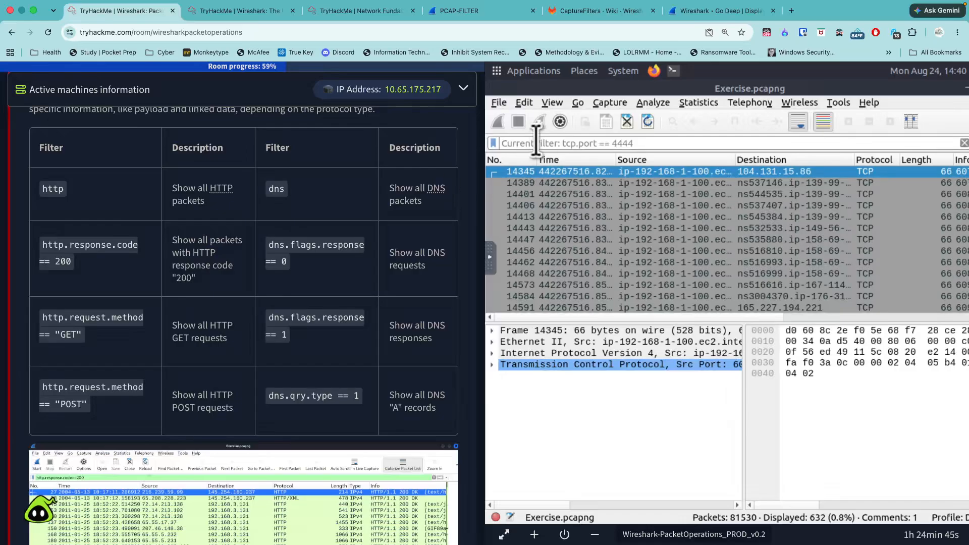
- Enter http.request.method == "GET" as the display filter expression
{"action": "type", "text": "htt"}
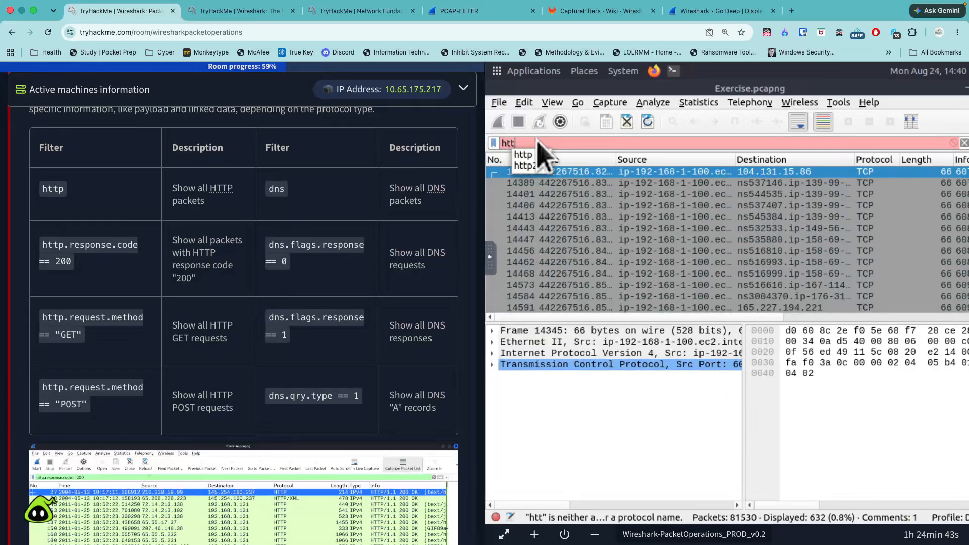
{"action": "type", "text": "p.r"}
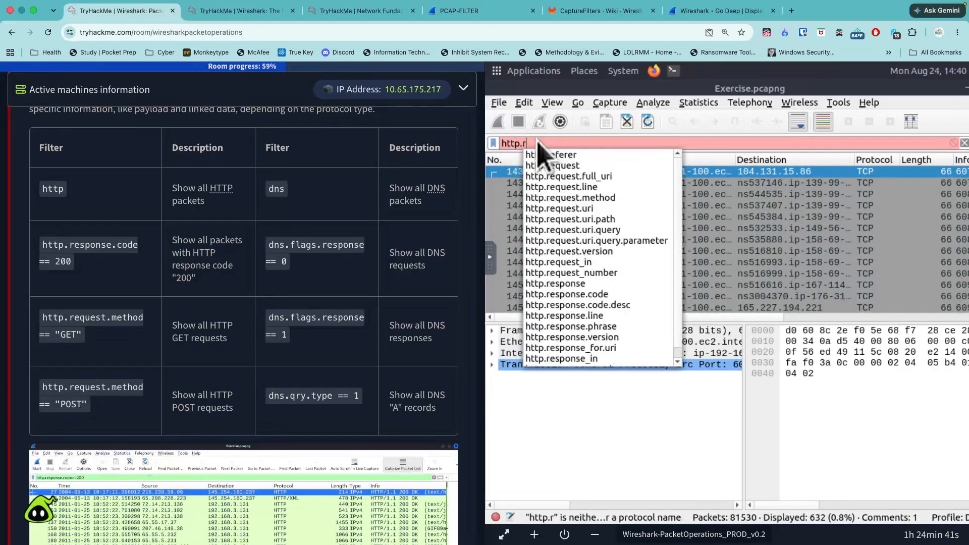
{"action": "type", "text": "eq"}
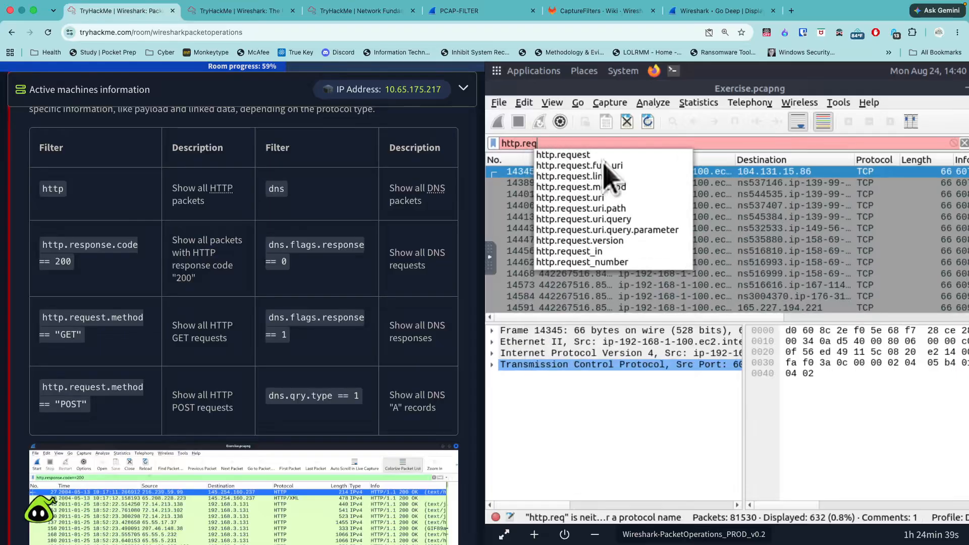
{"action": "left_click", "coordinate": [611, 188]}
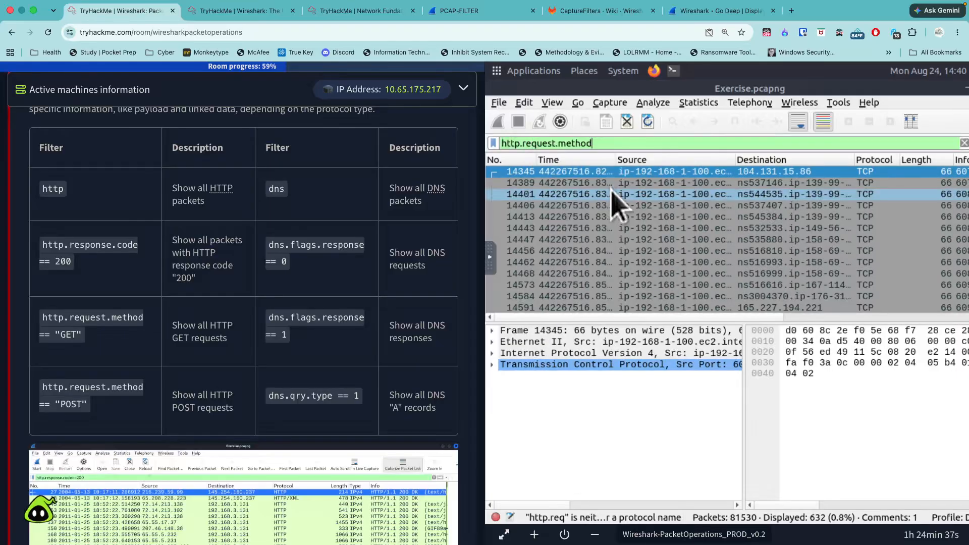
{"action": "type", "text": "== "}
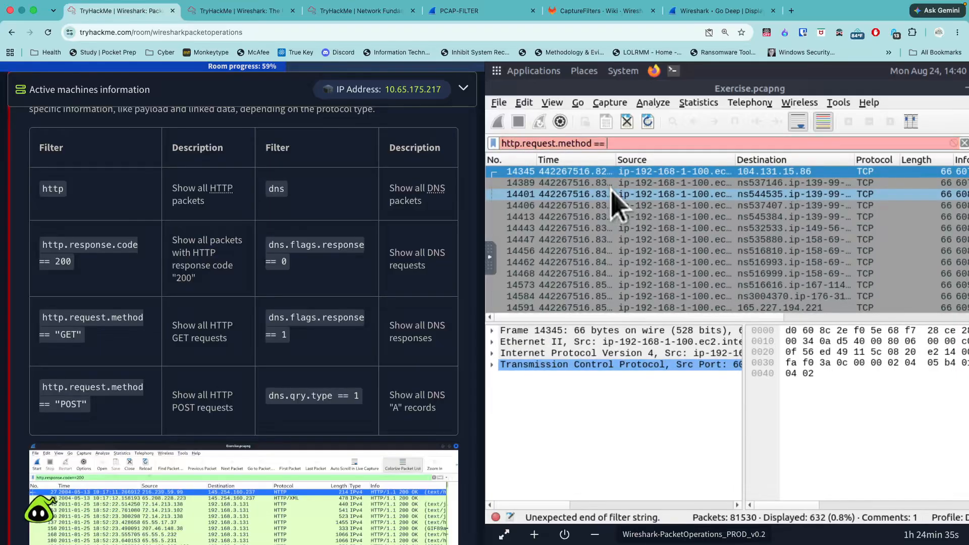
{"action": "type", "text": "\"GET"}
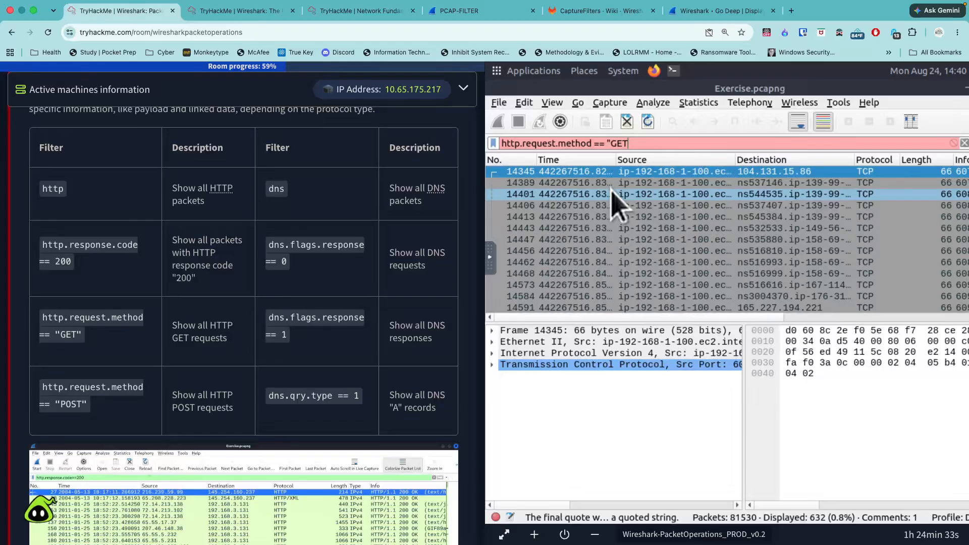
{"action": "type", "text": "\""}
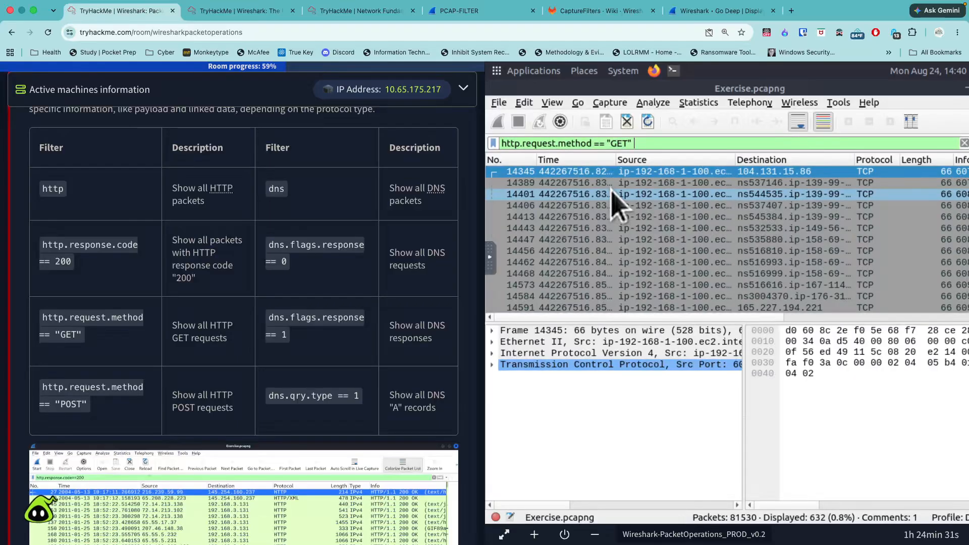
{"action": "type", "text": " &&"}
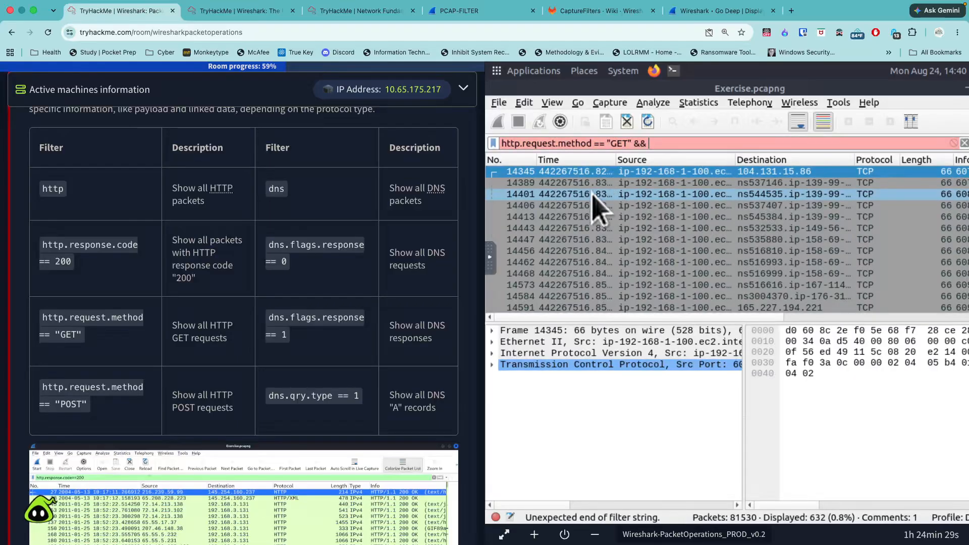
- Extend the display filter with && tcp.port == 80 and apply it to the capture
{"action": "scroll", "coordinate": [363, 318], "scroll_direction": "down", "scroll_amount": 5}
{"action": "scroll", "coordinate": [361, 323], "scroll_direction": "down", "scroll_amount": 10}
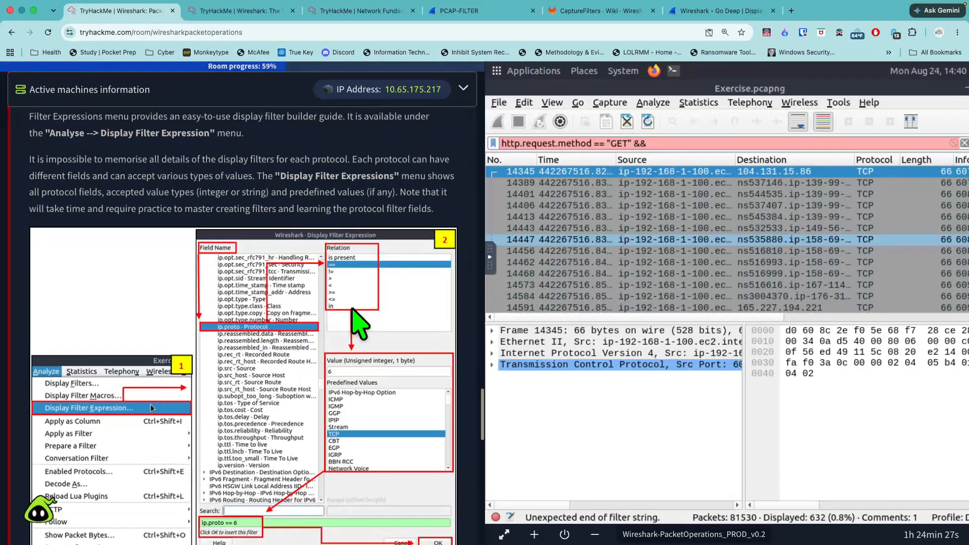
{"action": "scroll", "coordinate": [225, 513], "scroll_direction": "down", "scroll_amount": 1}
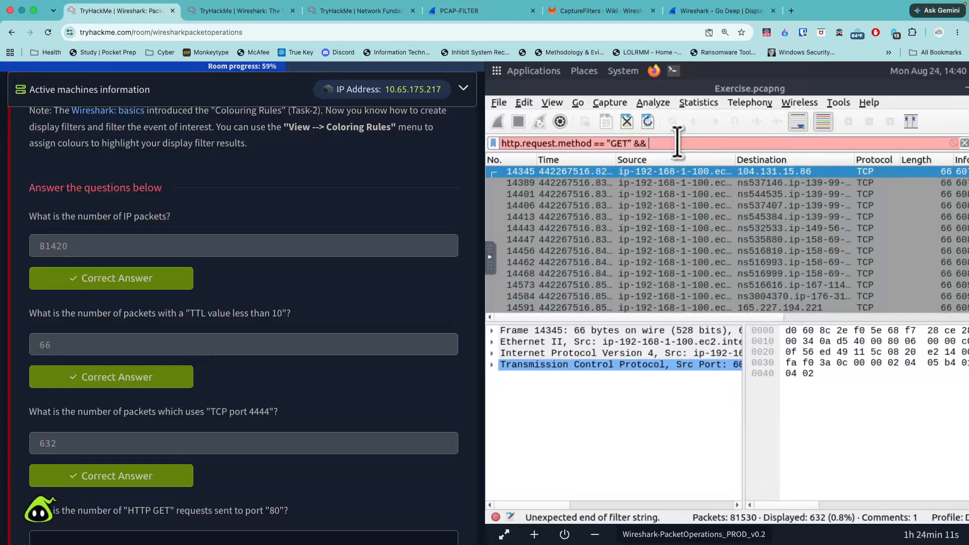
{"action": "type", "text": "tc"}
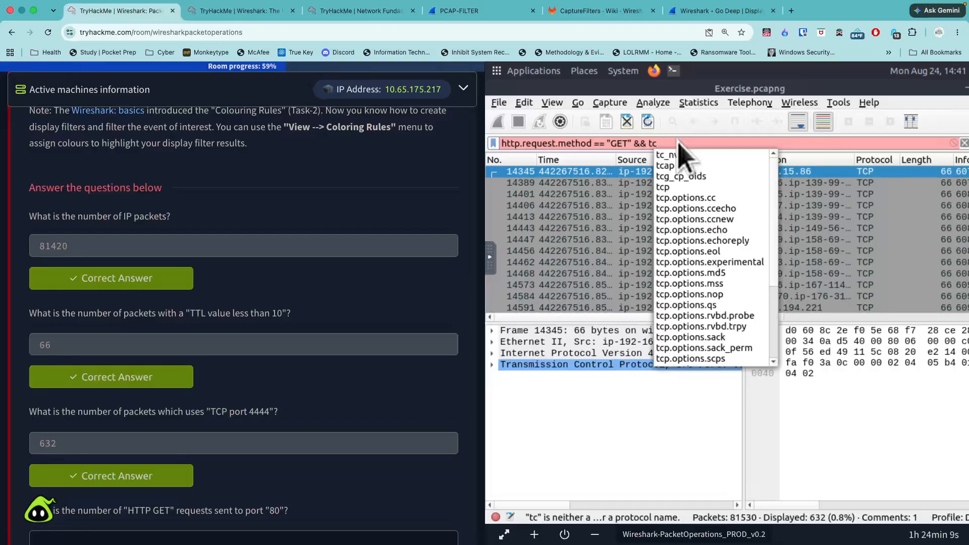
{"action": "type", "text": "p.port"}
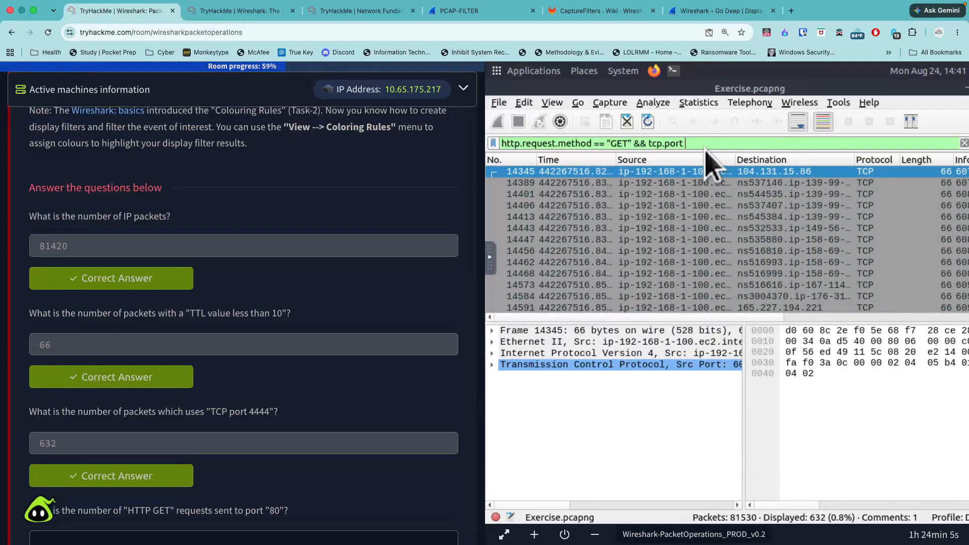
{"action": "type", "text": " == 80"}
{"action": "key", "text": "Return"}
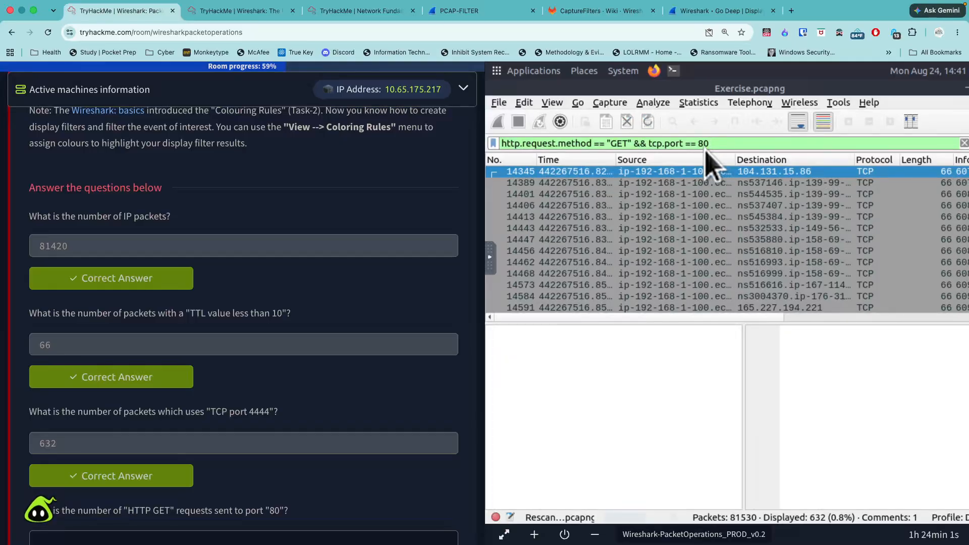
- Submit 527 as the answer to the question about HTTP GET requests sent to port 80
{"action": "scroll", "coordinate": [474, 303], "scroll_direction": "down", "scroll_amount": 8}
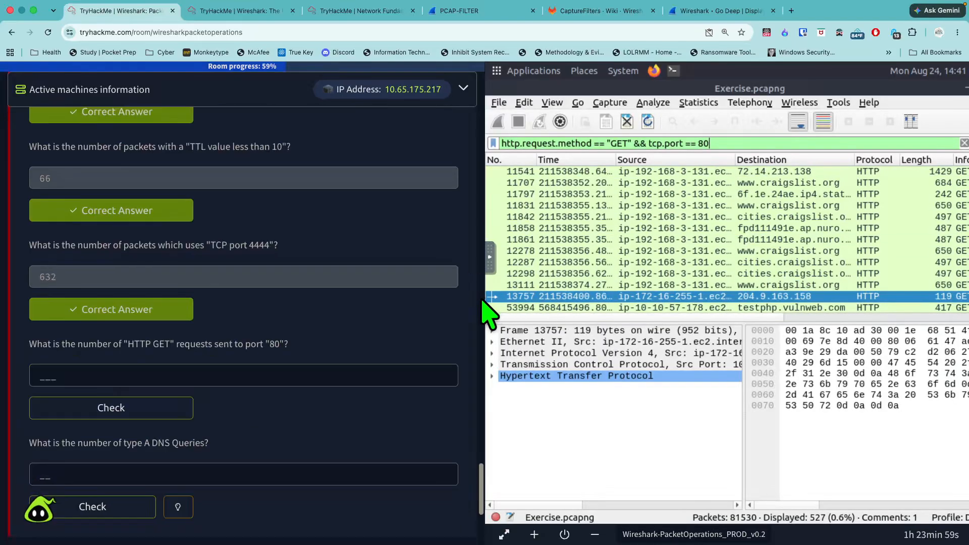
{"action": "scroll", "coordinate": [418, 310], "scroll_direction": "up", "scroll_amount": 4}
{"action": "scroll", "coordinate": [424, 309], "scroll_direction": "down", "scroll_amount": 1}
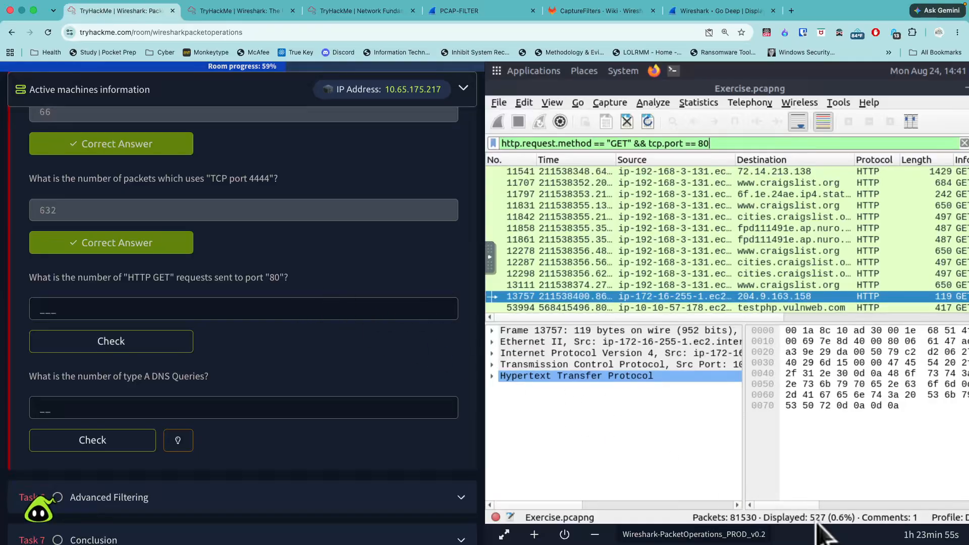
{"action": "left_click", "coordinate": [193, 308]}
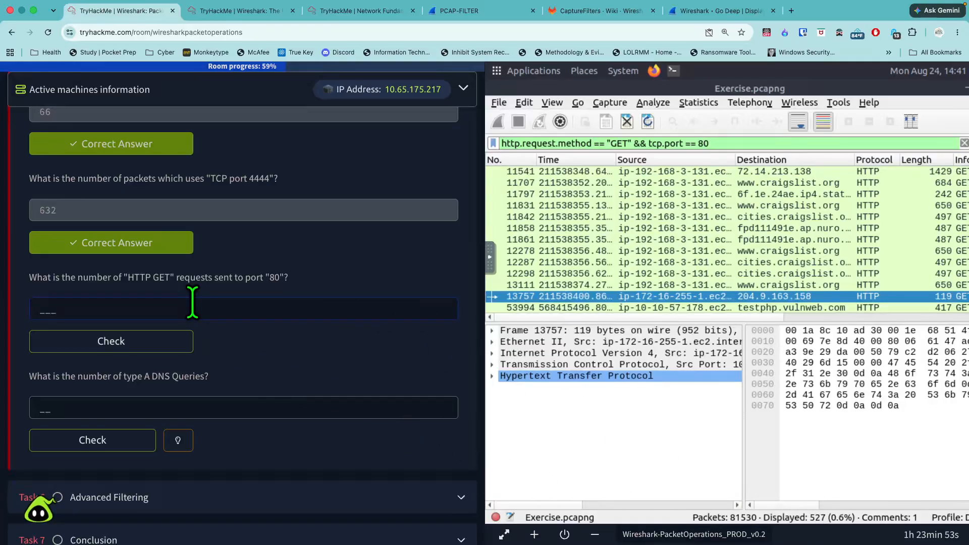
{"action": "type", "text": "527"}
{"action": "key", "text": "Return"}
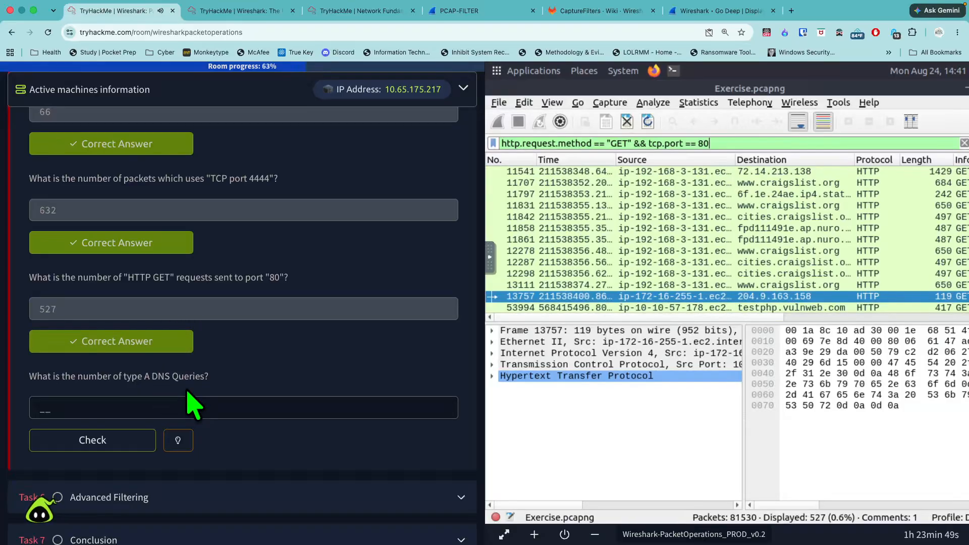
- Dismiss the assistant's welcome message and look up the DNS "A" records filter in the task's HTTP and DNS filter table
{"action": "left_click", "coordinate": [192, 448]}
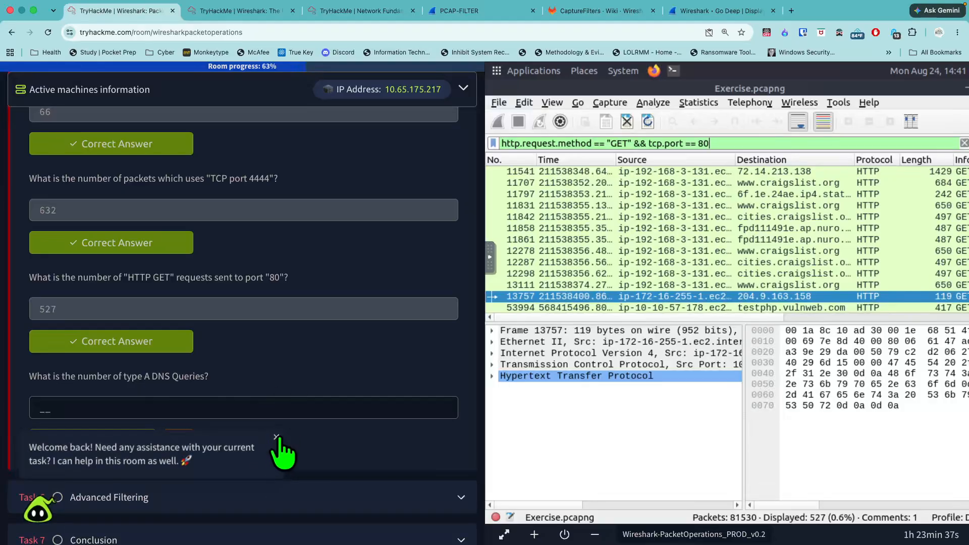
{"action": "left_click", "coordinate": [277, 438]}
{"action": "scroll", "coordinate": [298, 422], "scroll_direction": "up", "scroll_amount": 1}
{"action": "scroll", "coordinate": [303, 430], "scroll_direction": "up", "scroll_amount": 15}
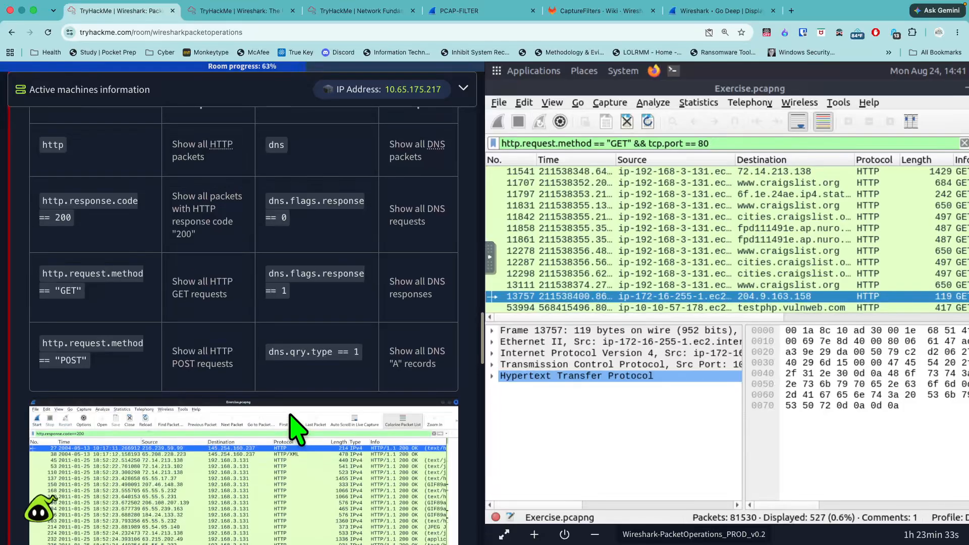
{"action": "scroll", "coordinate": [297, 427], "scroll_direction": "up", "scroll_amount": 1}
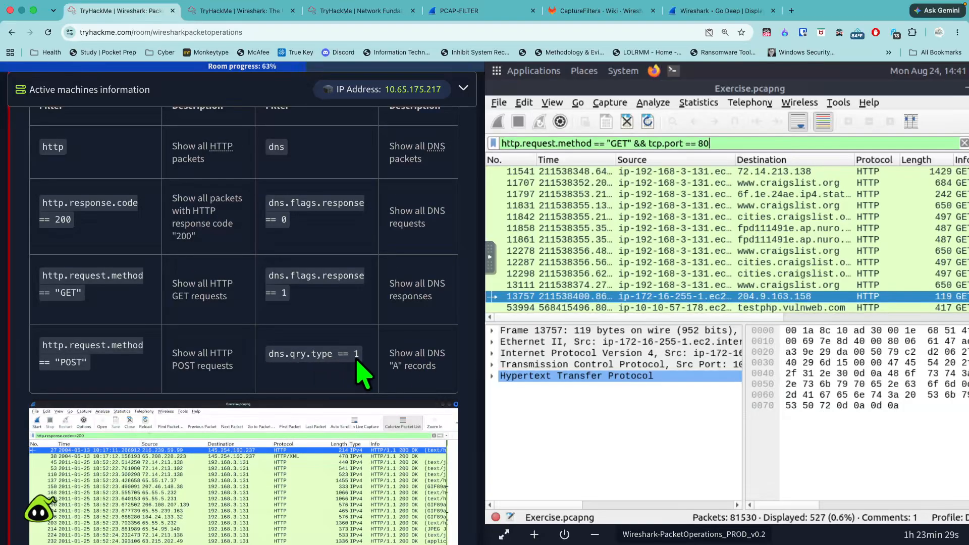
- Replace the current display filter with dns.qry.type == 1 and apply it to the capture
{"action": "left_click", "coordinate": [733, 141]}
{"action": "left_click", "coordinate": [965, 143]}
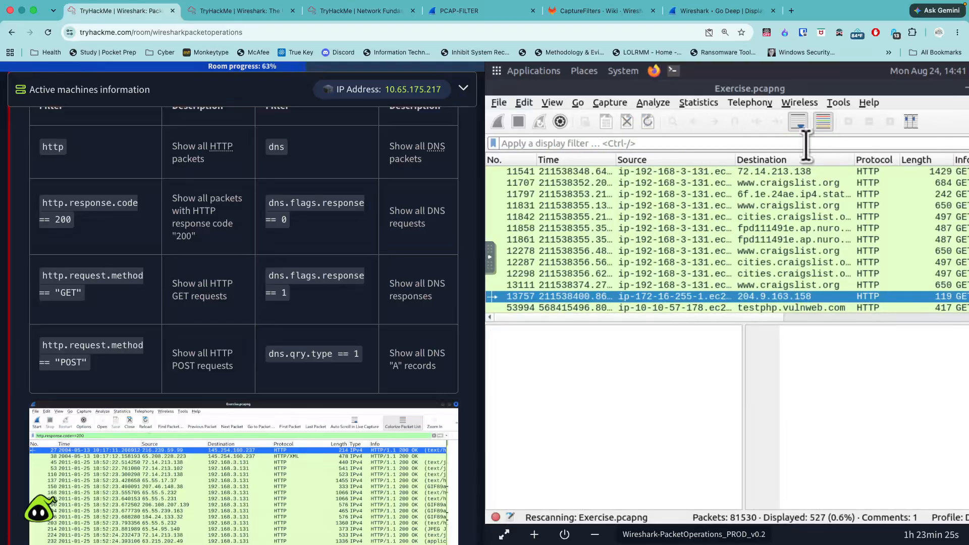
{"action": "type", "text": "dns"}
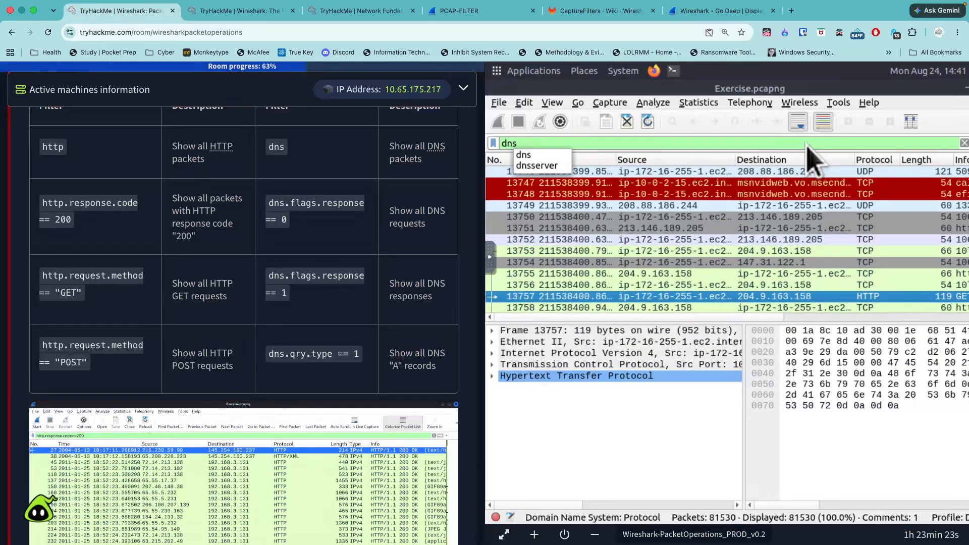
{"action": "type", "text": ".q"}
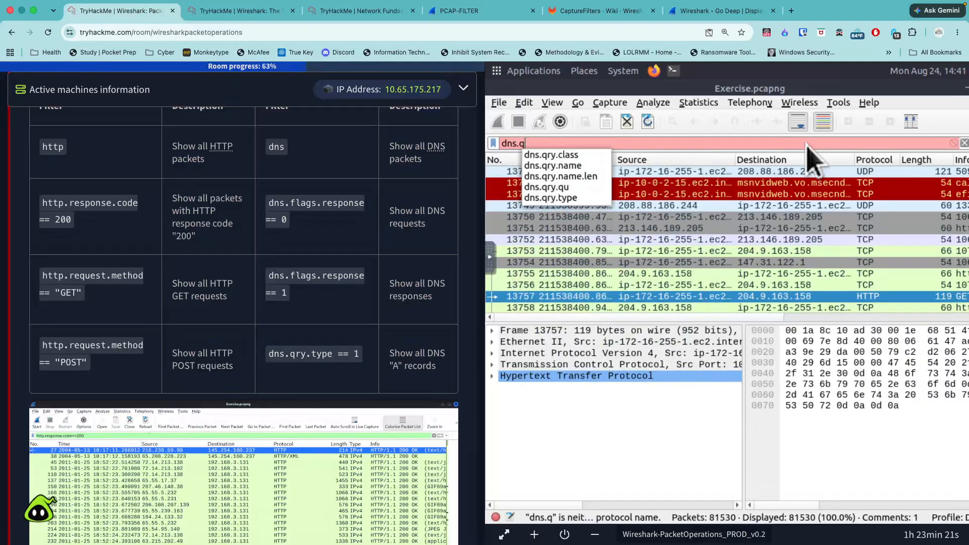
{"action": "type", "text": "ry."}
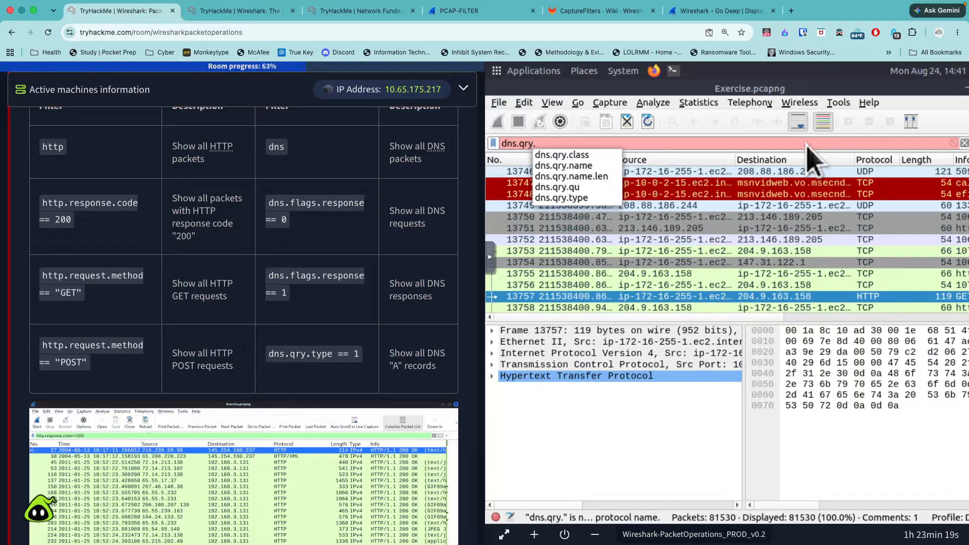
{"action": "left_click", "coordinate": [591, 199]}
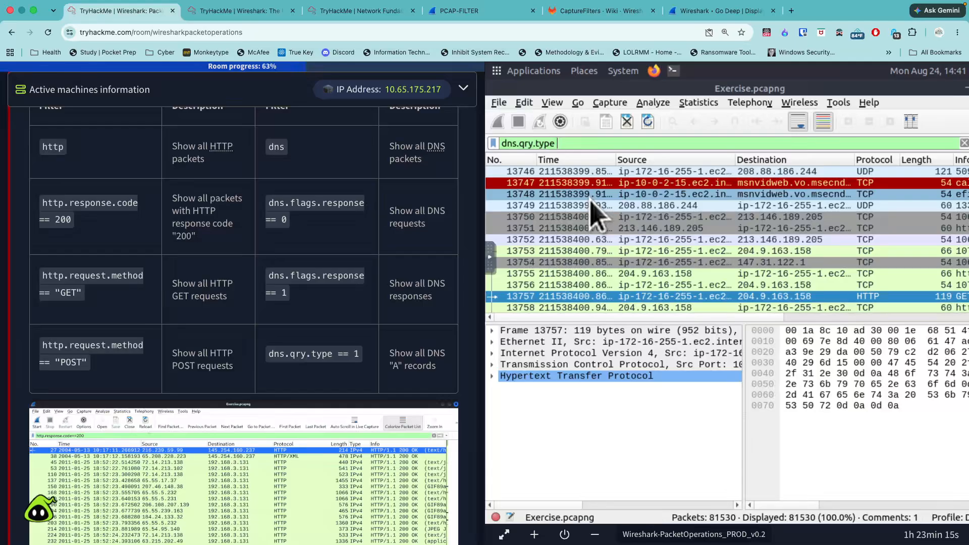
{"action": "type", "text": "== 1"}
{"action": "key", "text": "Return"}
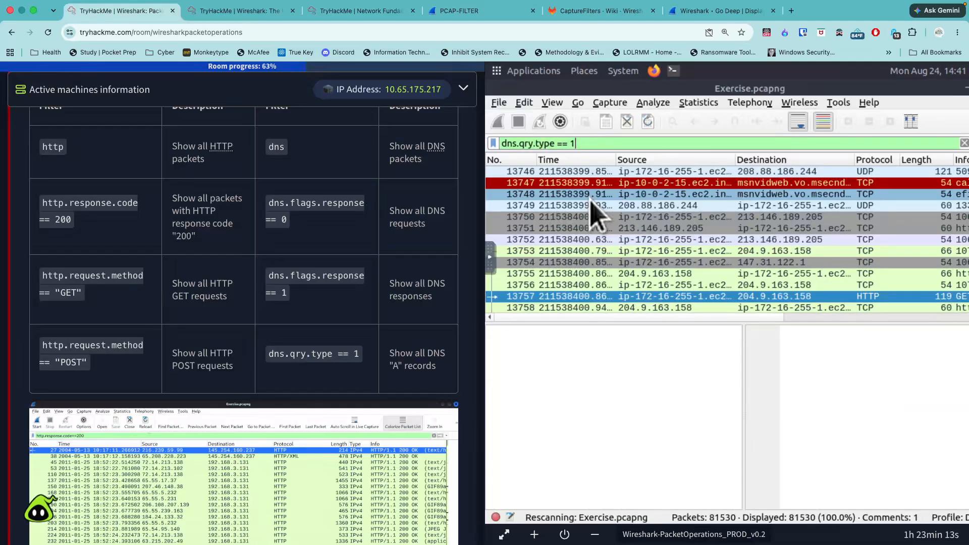
- Check the type A DNS queries question against the DNS request, response and "A" record filters in the task's table
{"action": "scroll", "coordinate": [338, 311], "scroll_direction": "down", "scroll_amount": 15}
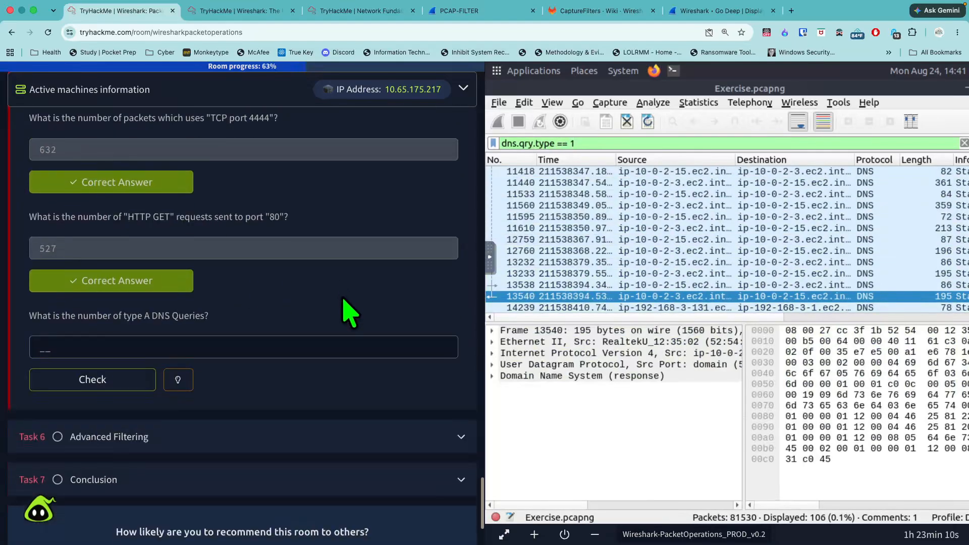
{"action": "scroll", "coordinate": [333, 315], "scroll_direction": "down", "scroll_amount": 1}
{"action": "left_click", "coordinate": [326, 320]}
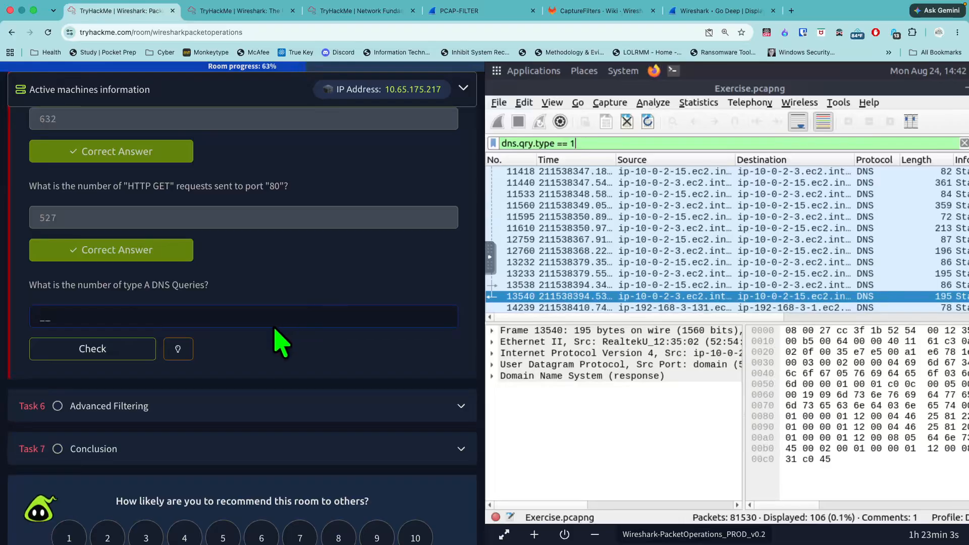
{"action": "scroll", "coordinate": [280, 339], "scroll_direction": "up", "scroll_amount": 2}
{"action": "scroll", "coordinate": [292, 337], "scroll_direction": "up", "scroll_amount": 10}
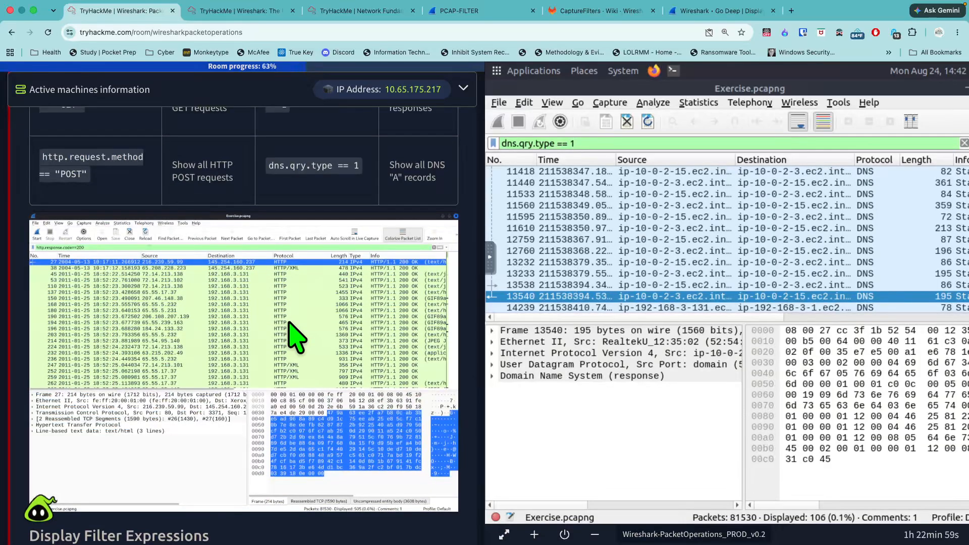
{"action": "scroll", "coordinate": [295, 337], "scroll_direction": "up", "scroll_amount": 8}
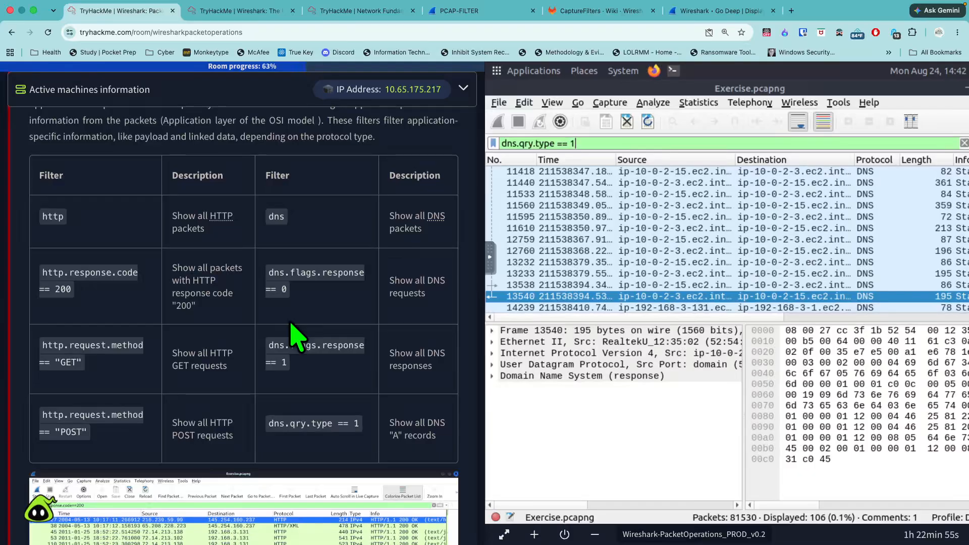
{"action": "scroll", "coordinate": [298, 334], "scroll_direction": "down", "scroll_amount": 10}
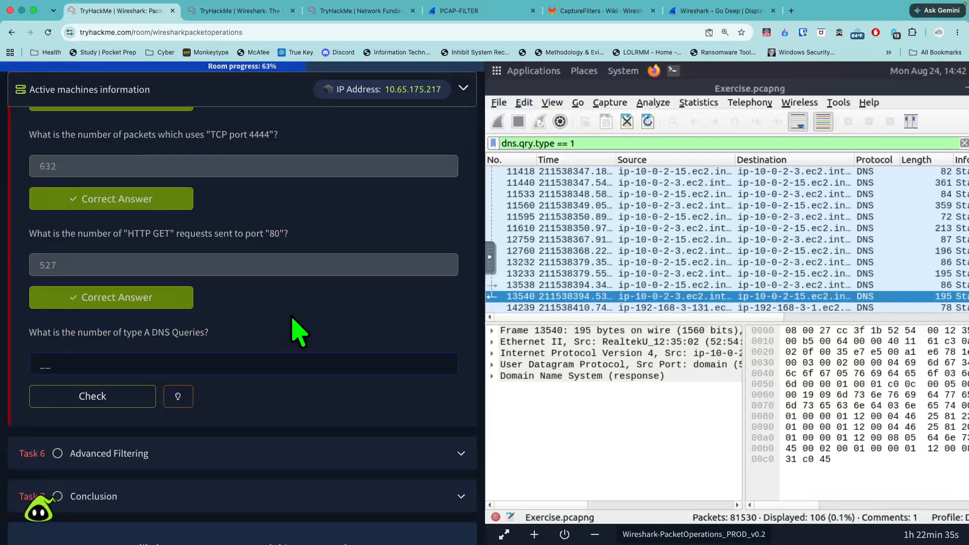
- Open the Display Filter Expression builder and browse its field list for the DNS protocol
{"action": "left_click", "coordinate": [653, 103]}
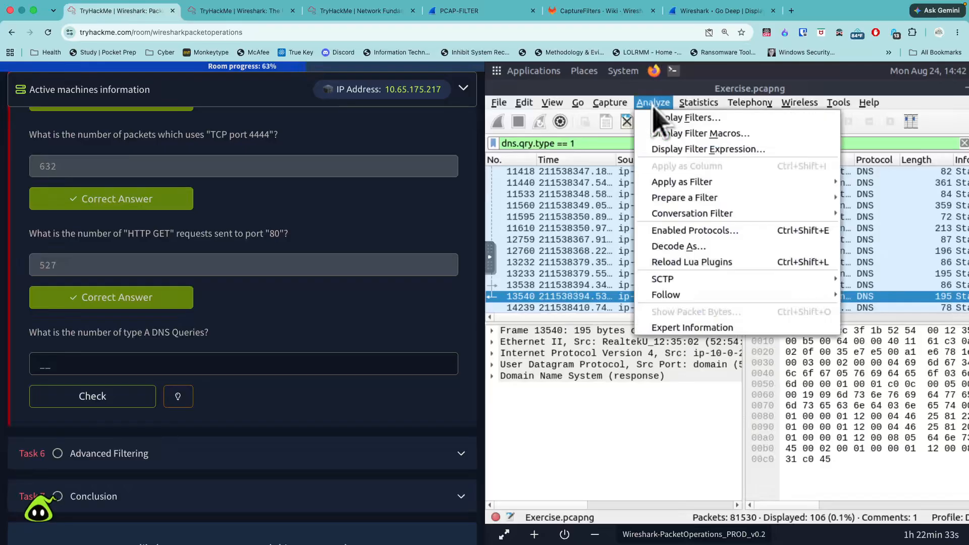
{"action": "left_click", "coordinate": [707, 148]}
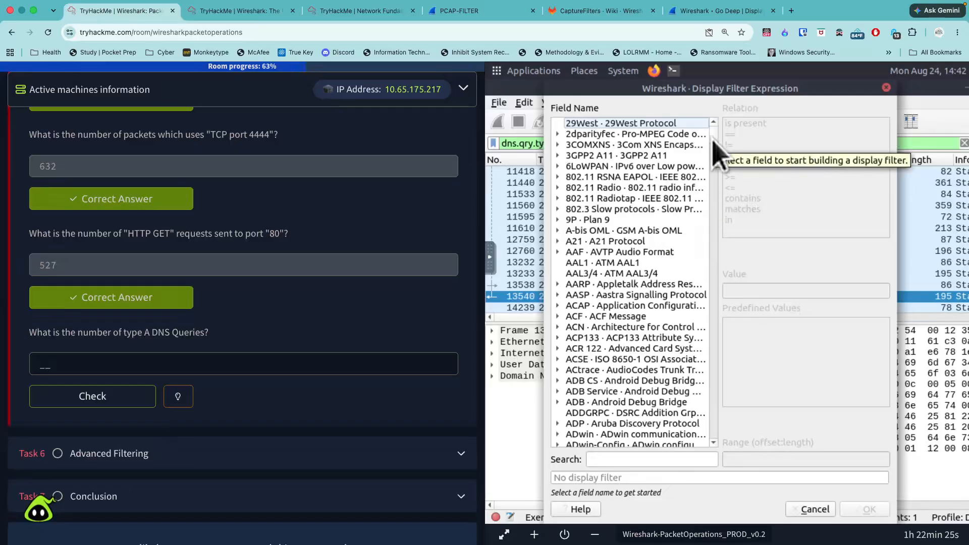
{"action": "left_click_drag", "start_coordinate": [713, 147], "coordinate": [715, 240]}
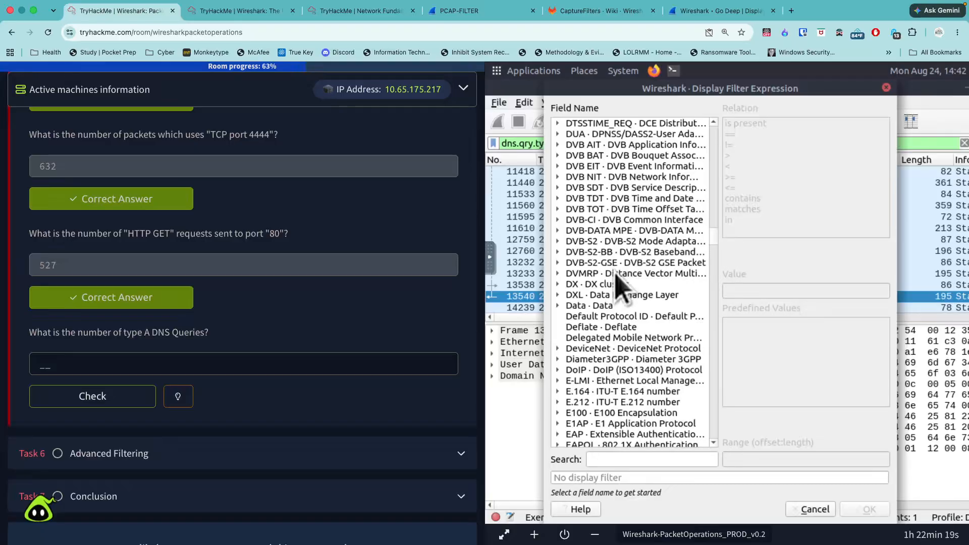
{"action": "scroll", "coordinate": [617, 277], "scroll_direction": "down", "scroll_amount": 3}
{"action": "scroll", "coordinate": [617, 277], "scroll_direction": "up", "scroll_amount": 10}
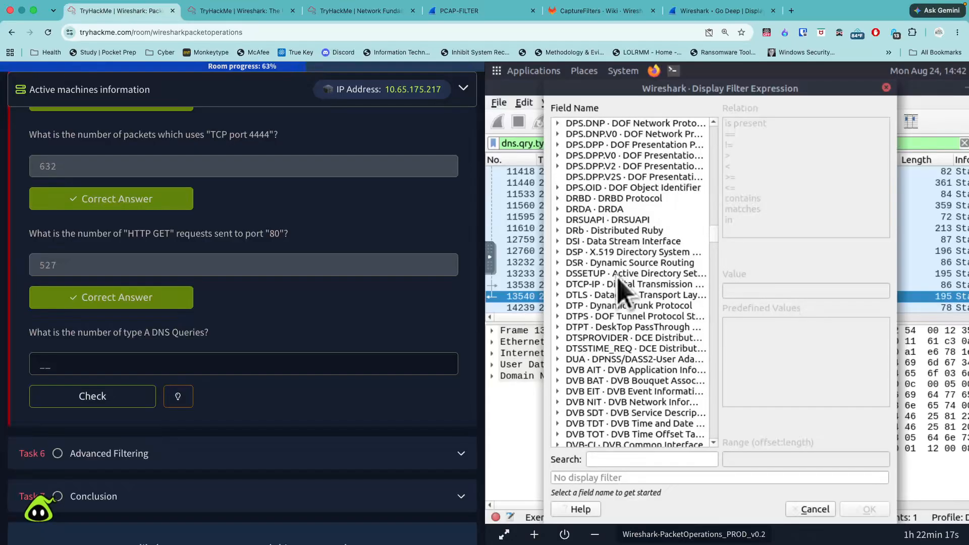
{"action": "scroll", "coordinate": [607, 243], "scroll_direction": "up", "scroll_amount": 7}
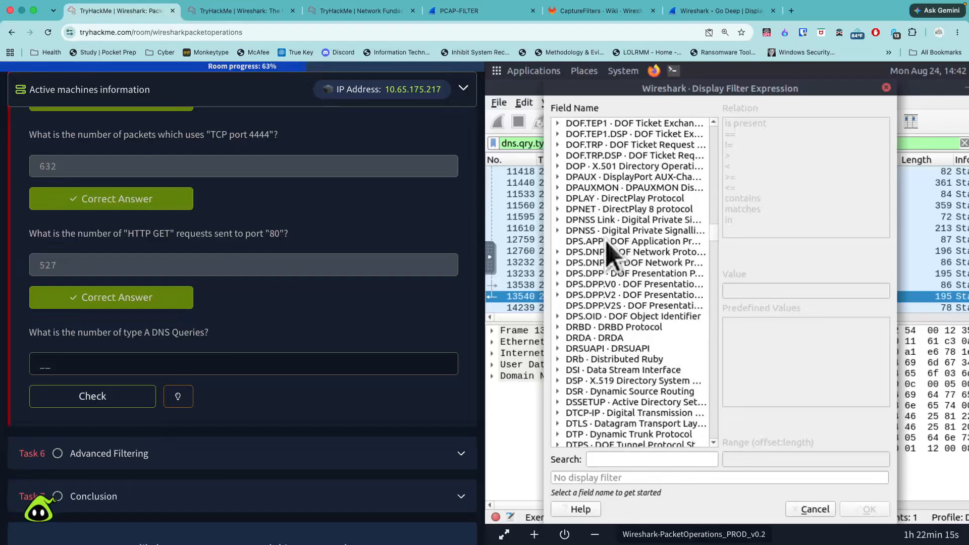
{"action": "scroll", "coordinate": [607, 244], "scroll_direction": "up", "scroll_amount": 3}
{"action": "scroll", "coordinate": [608, 253], "scroll_direction": "down", "scroll_amount": 6}
{"action": "scroll", "coordinate": [610, 286], "scroll_direction": "down", "scroll_amount": 5}
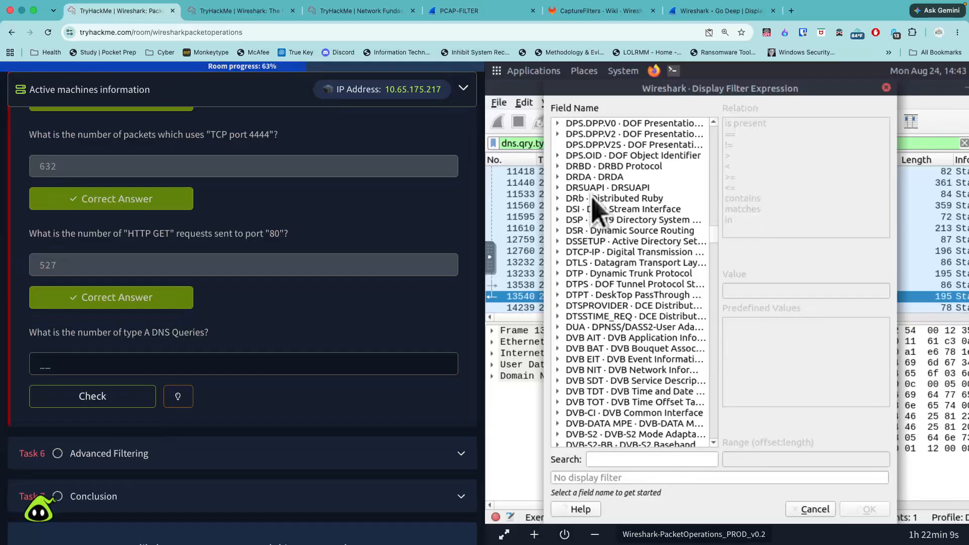
{"action": "left_click", "coordinate": [606, 188]}
{"action": "left_click", "coordinate": [612, 263]}
{"action": "left_click", "coordinate": [612, 271]}
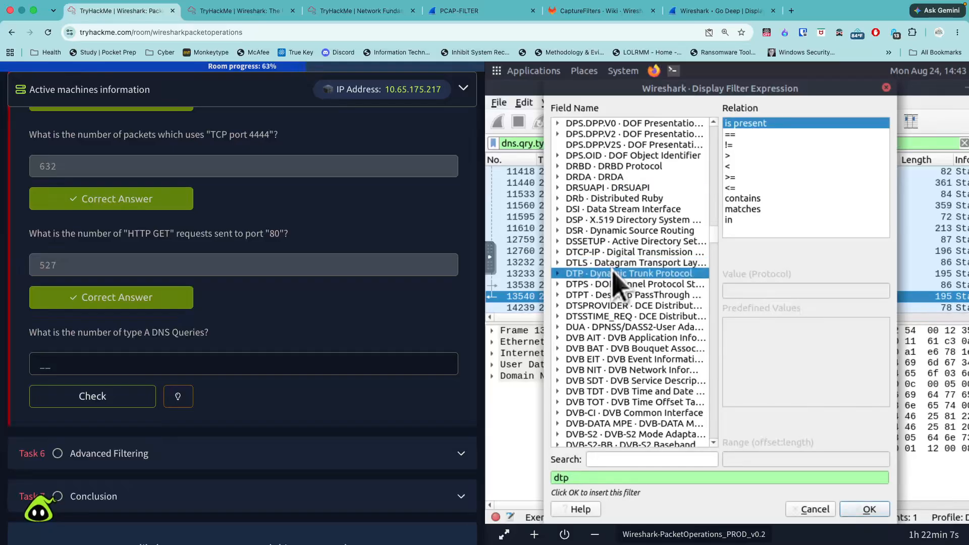
{"action": "scroll", "coordinate": [621, 285], "scroll_direction": "down", "scroll_amount": 7}
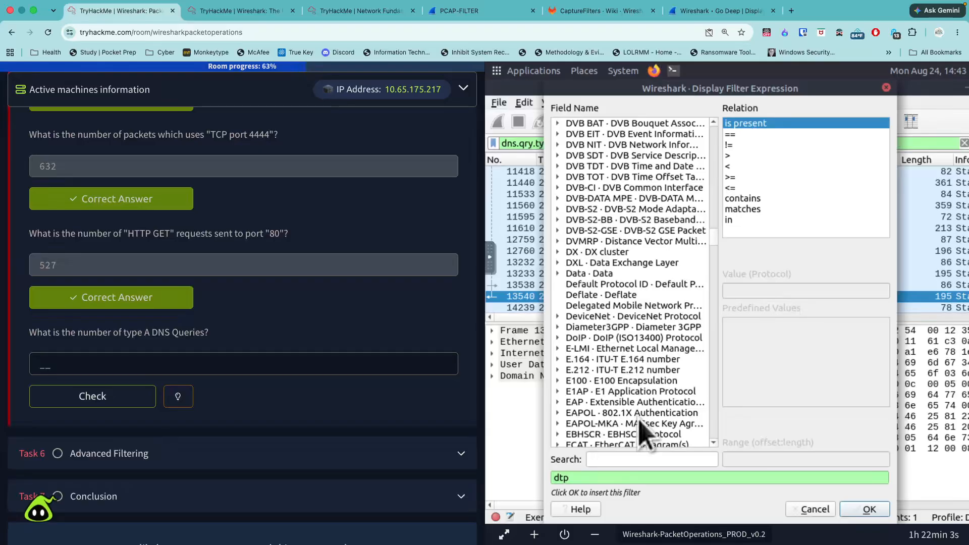
- Search the field names for dns and insert the Domain Name System address field dns.a into the display filter
{"action": "left_click", "coordinate": [641, 459]}
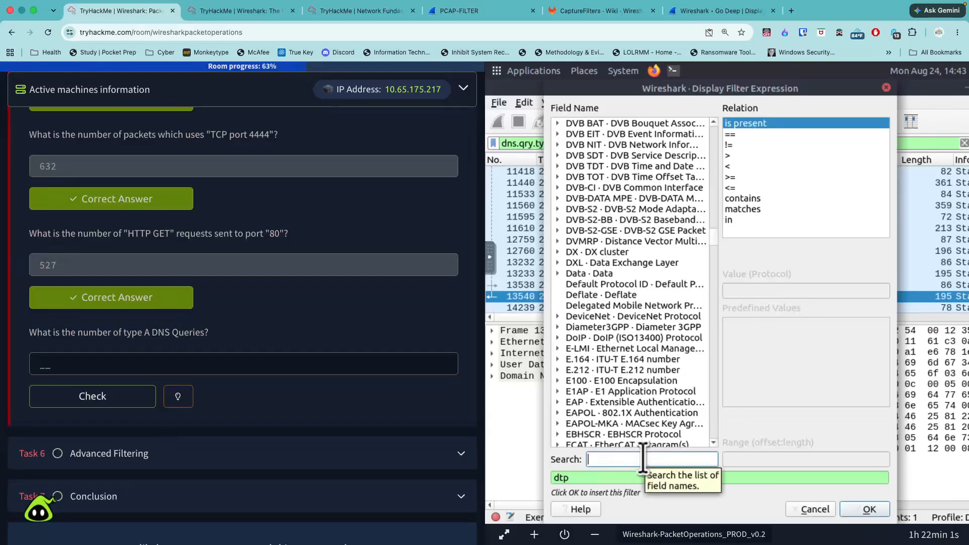
{"action": "type", "text": "dn"}
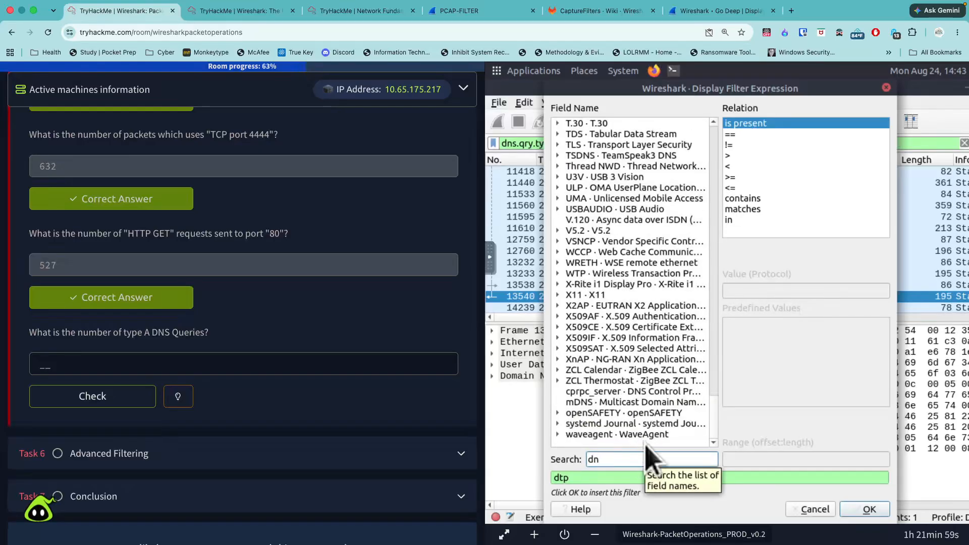
{"action": "type", "text": "s"}
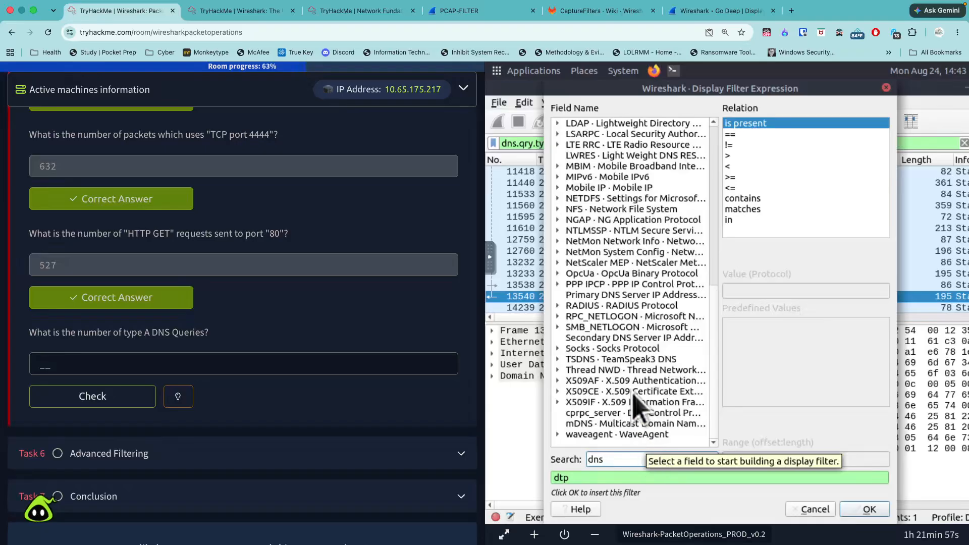
{"action": "scroll", "coordinate": [707, 192], "scroll_direction": "up", "scroll_amount": 7}
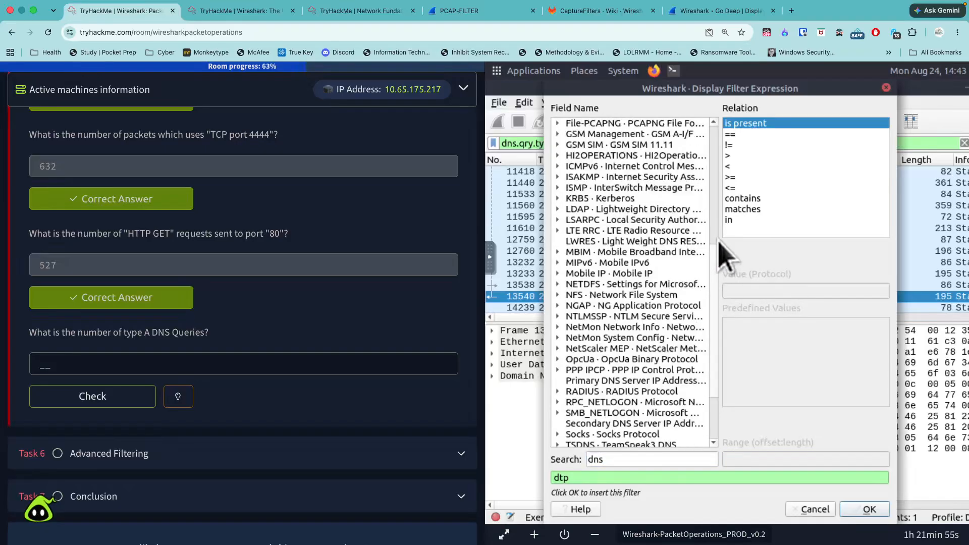
{"action": "scroll", "coordinate": [712, 190], "scroll_direction": "up", "scroll_amount": 4}
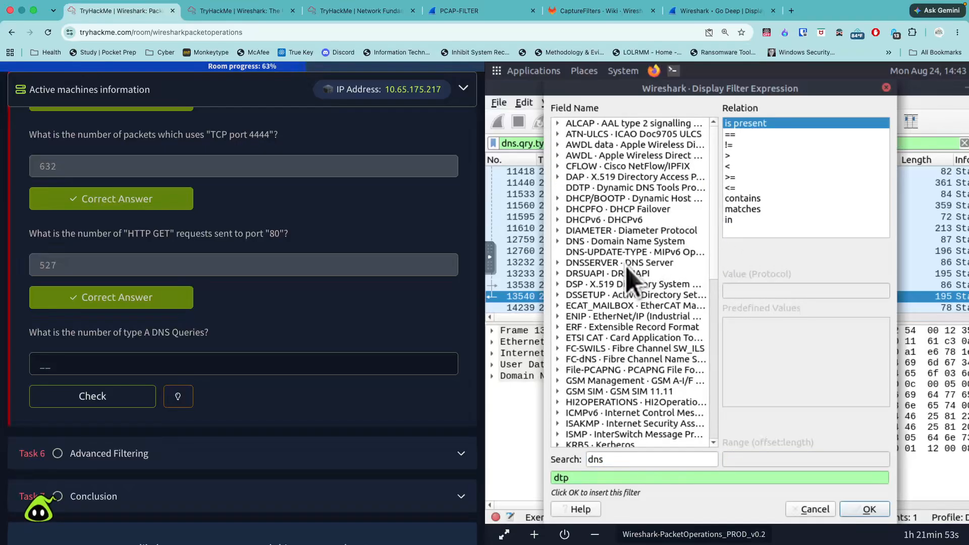
{"action": "left_click", "coordinate": [614, 241]}
{"action": "left_click", "coordinate": [558, 242]}
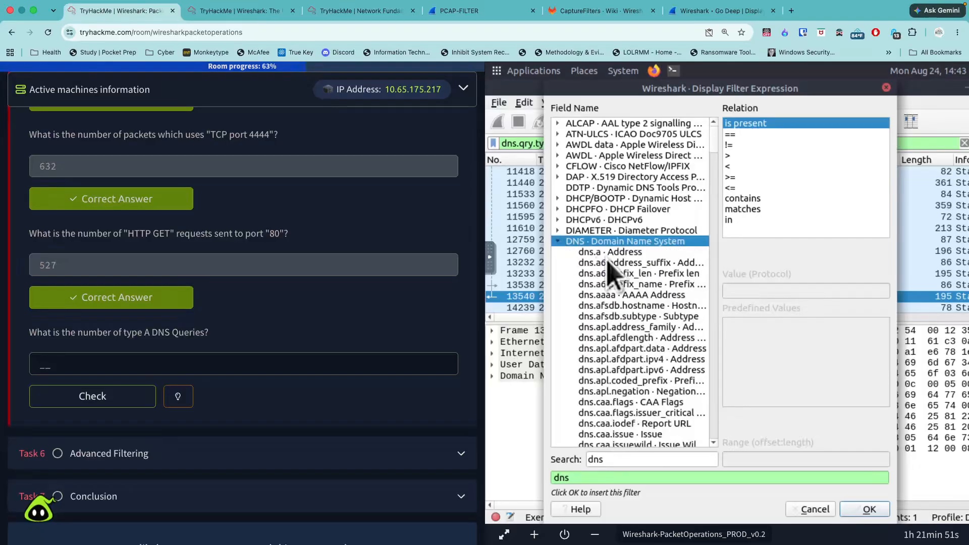
{"action": "left_click", "coordinate": [619, 253]}
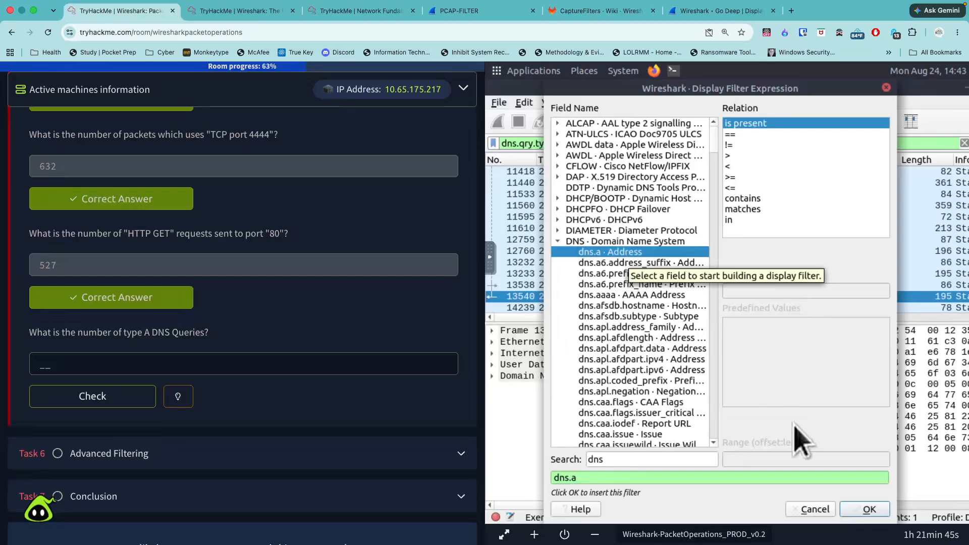
{"action": "left_click", "coordinate": [870, 509]}
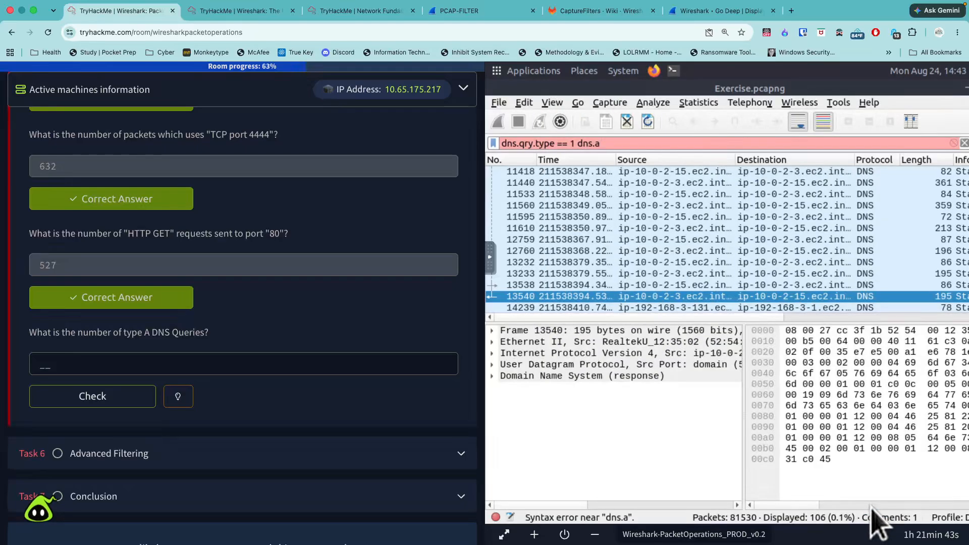
- Remove dns.qry.type == 1 from the display filter, apply dns.a alone and check the Info column of the filtered packets
{"action": "left_click_drag", "start_coordinate": [574, 143], "coordinate": [492, 140]}
{"action": "key", "text": "BackSpace"}
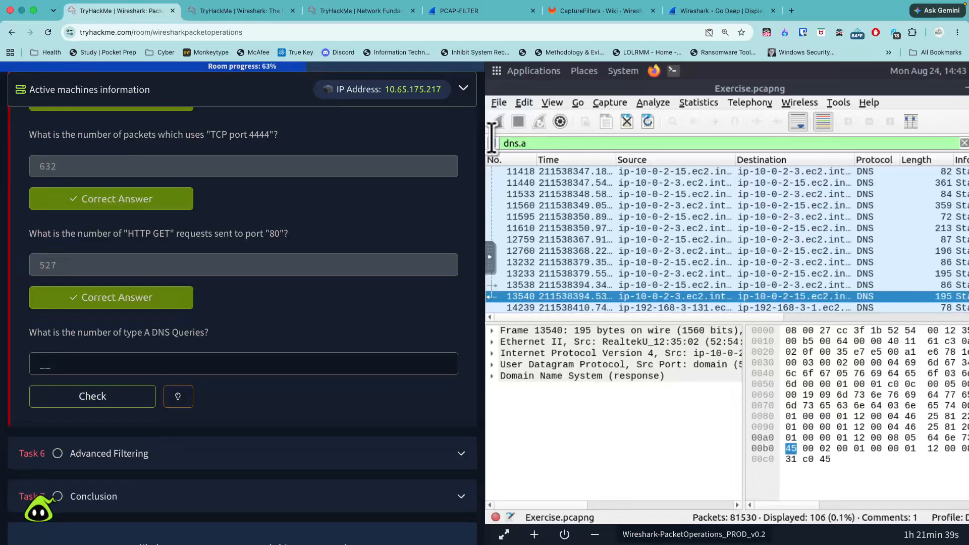
{"action": "key", "text": "Return"}
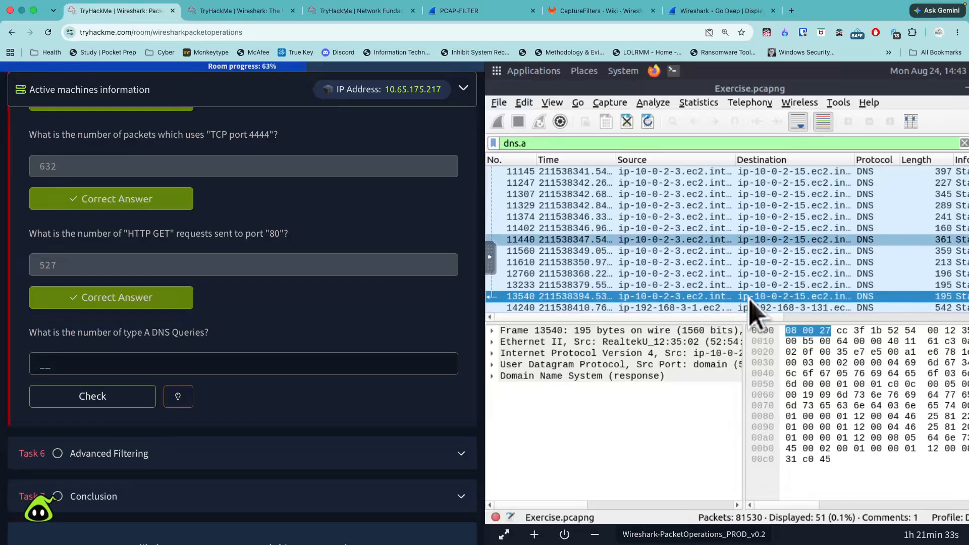
{"action": "scroll", "coordinate": [737, 273], "scroll_direction": "right", "scroll_amount": 10}
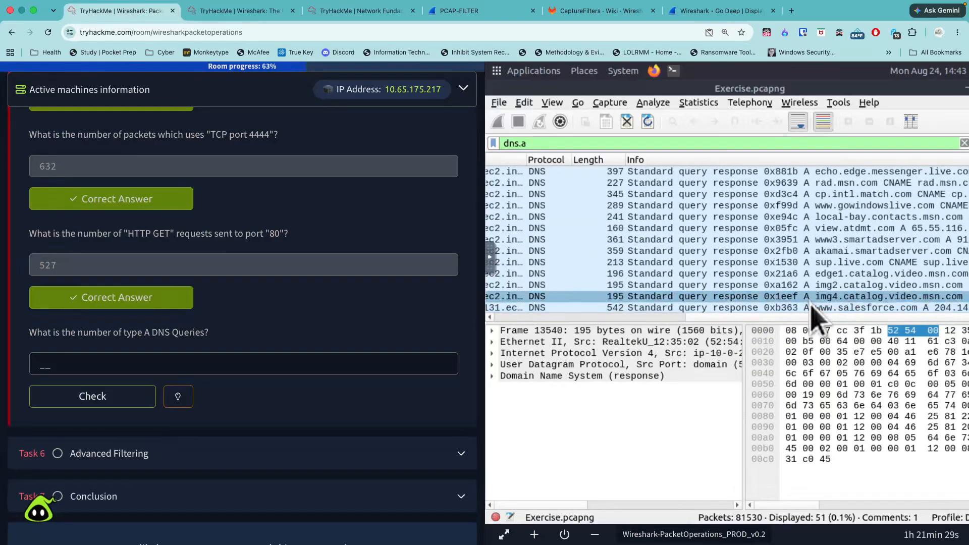
- Submit 51 as the answer to the question about the number of type A DNS queries
{"action": "left_click", "coordinate": [331, 359]}
{"action": "type", "text": "51"}
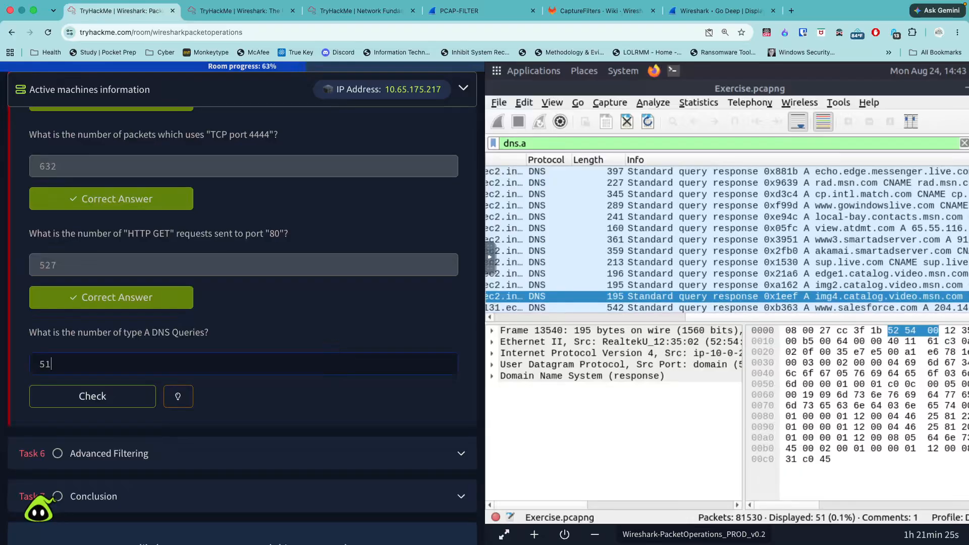
{"action": "key", "text": "Return"}
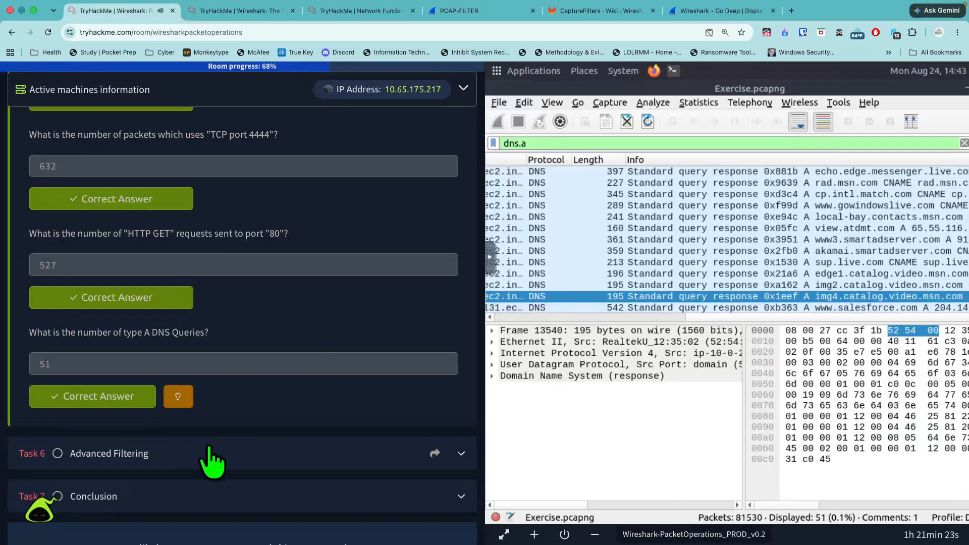
- Expand Task 6, Advanced Filtering, and read its introduction
{"action": "left_click", "coordinate": [212, 457]}
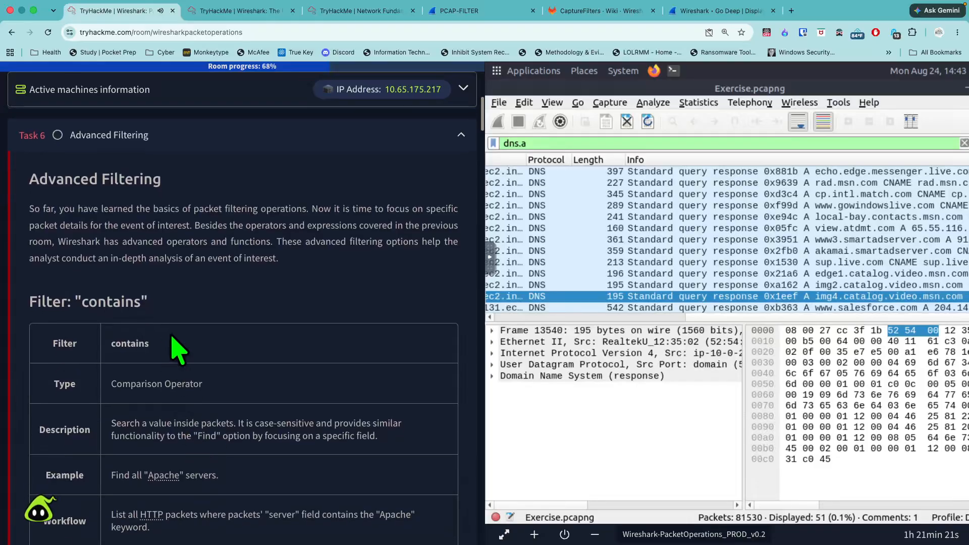
{"action": "left_click_drag", "start_coordinate": [32, 193], "coordinate": [183, 192]}
{"action": "left_click", "coordinate": [31, 181]}
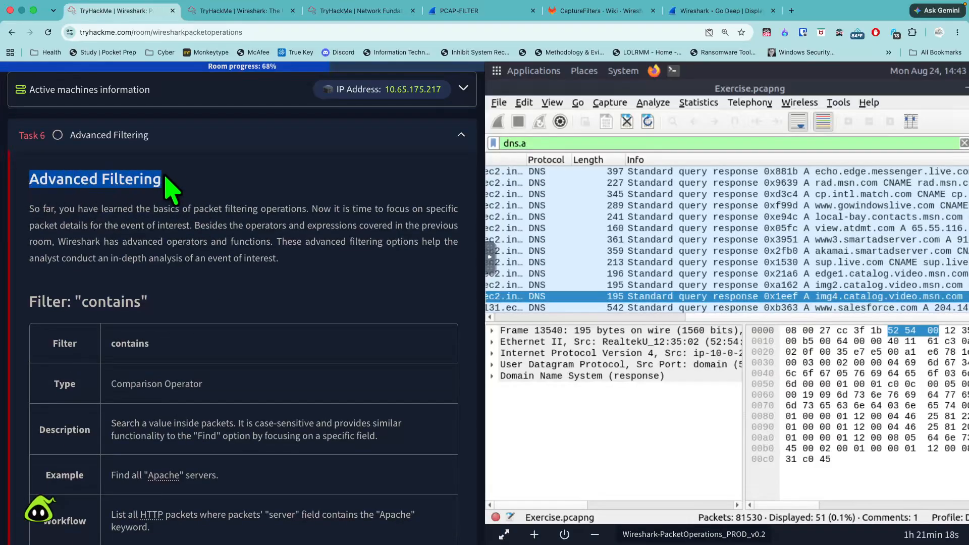
{"action": "left_click", "coordinate": [373, 294]}
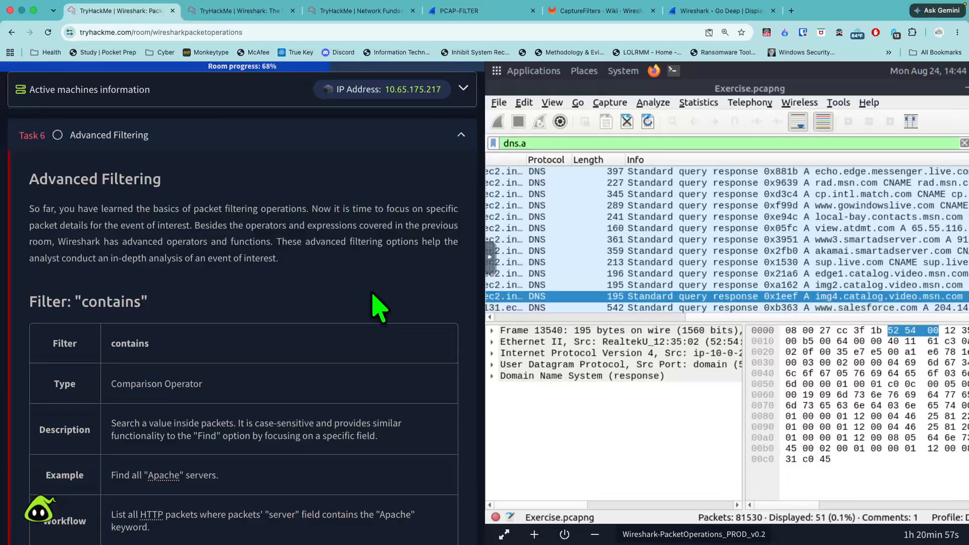
- Read the "contains" filter table and its http.server contains "Apache" example in Task 6
{"action": "scroll", "coordinate": [265, 343], "scroll_direction": "down", "scroll_amount": 1}
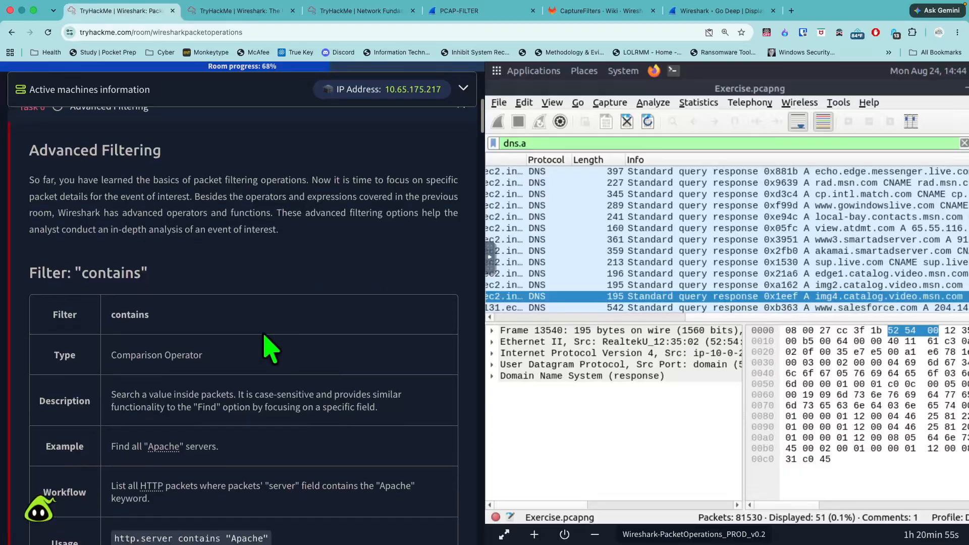
{"action": "scroll", "coordinate": [268, 348], "scroll_direction": "down", "scroll_amount": 5}
{"action": "scroll", "coordinate": [182, 283], "scroll_direction": "up", "scroll_amount": 1}
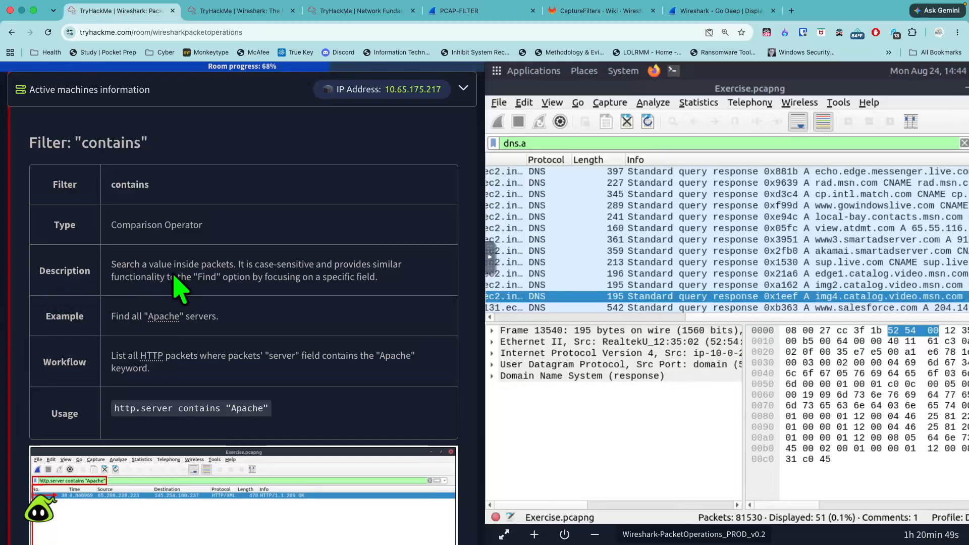
{"action": "scroll", "coordinate": [63, 323], "scroll_direction": "down", "scroll_amount": 1}
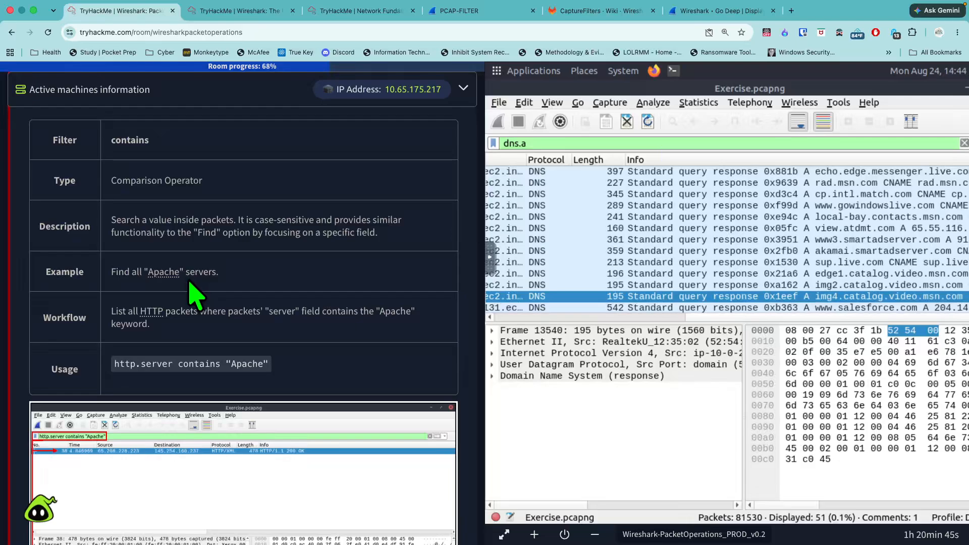
{"action": "scroll", "coordinate": [194, 294], "scroll_direction": "down", "scroll_amount": 1}
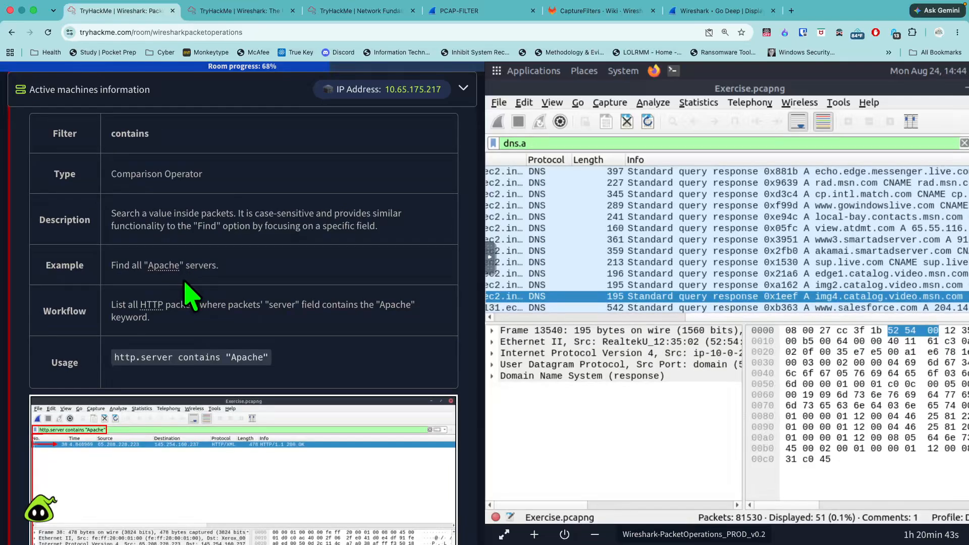
{"action": "scroll", "coordinate": [189, 294], "scroll_direction": "down", "scroll_amount": 1}
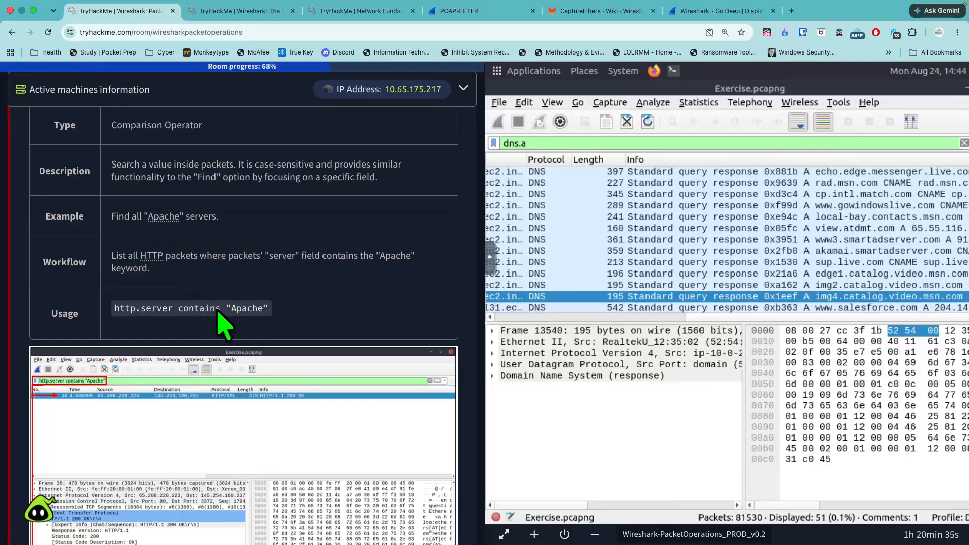
{"action": "scroll", "coordinate": [283, 333], "scroll_direction": "down", "scroll_amount": 3}
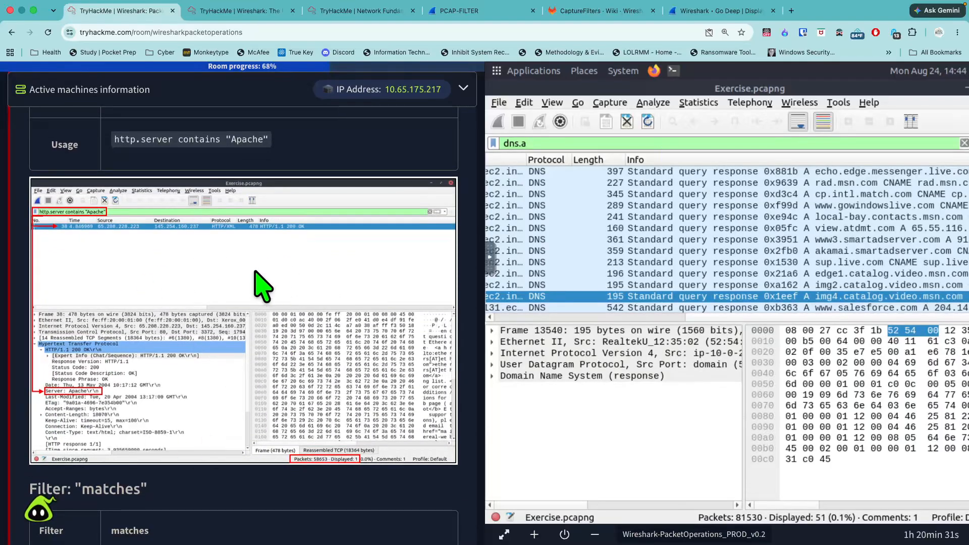
- Study the "matches" and "in" filter tables in Task 6, including their usage lines and example captures
{"action": "scroll", "coordinate": [263, 389], "scroll_direction": "down", "scroll_amount": 2}
{"action": "scroll", "coordinate": [268, 389], "scroll_direction": "down", "scroll_amount": 4}
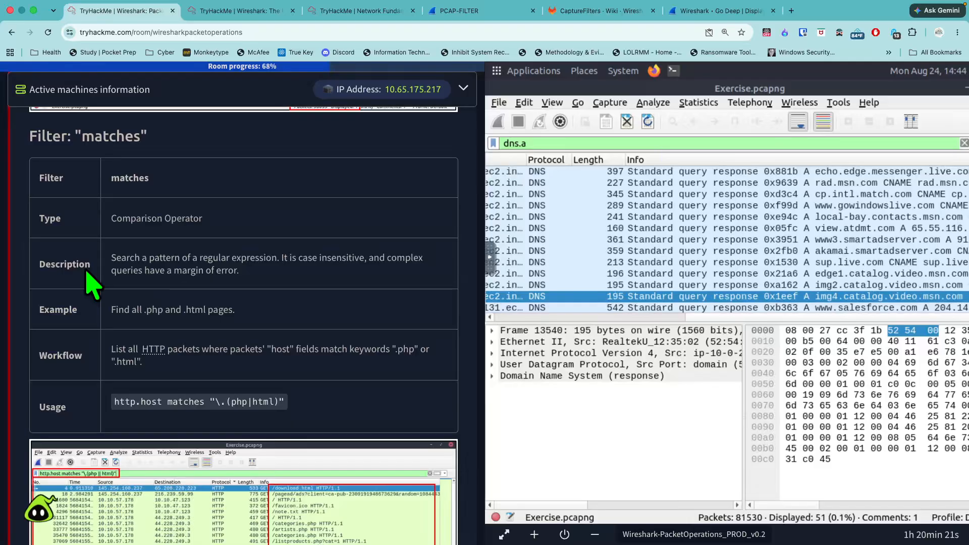
{"action": "scroll", "coordinate": [75, 317], "scroll_direction": "down", "scroll_amount": 2}
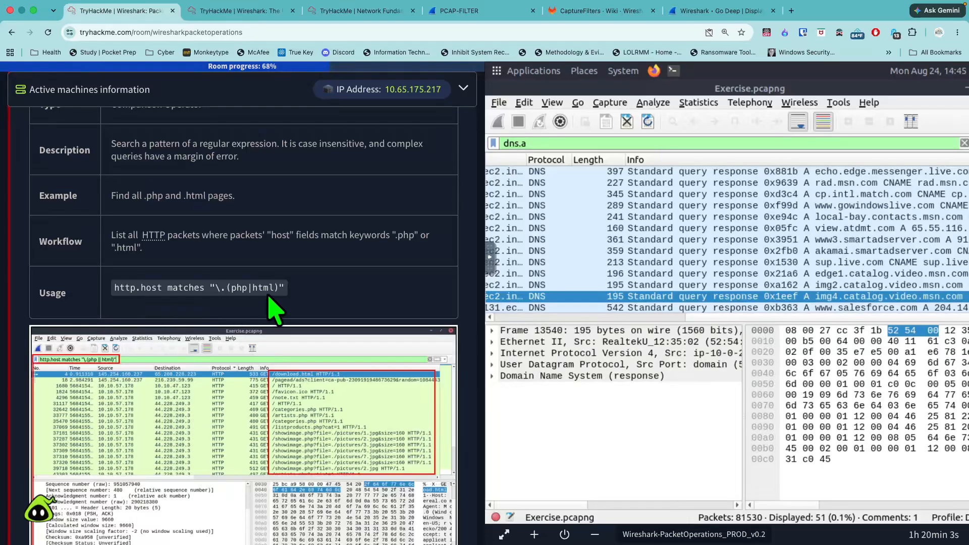
{"action": "scroll", "coordinate": [277, 324], "scroll_direction": "down", "scroll_amount": 7}
{"action": "scroll", "coordinate": [212, 281], "scroll_direction": "up", "scroll_amount": 5}
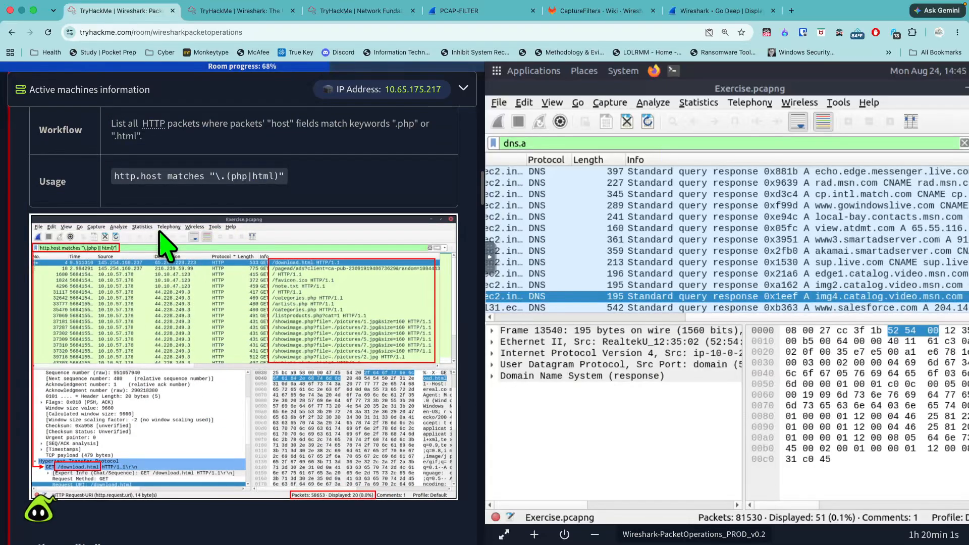
{"action": "scroll", "coordinate": [293, 353], "scroll_direction": "down", "scroll_amount": 7}
{"action": "scroll", "coordinate": [289, 368], "scroll_direction": "down", "scroll_amount": 1}
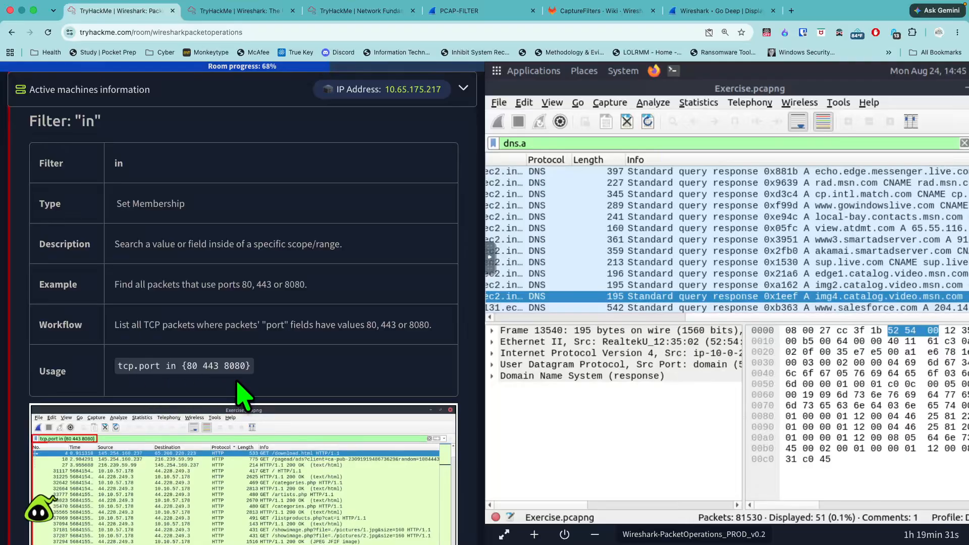
{"action": "scroll", "coordinate": [242, 396], "scroll_direction": "down", "scroll_amount": 12}
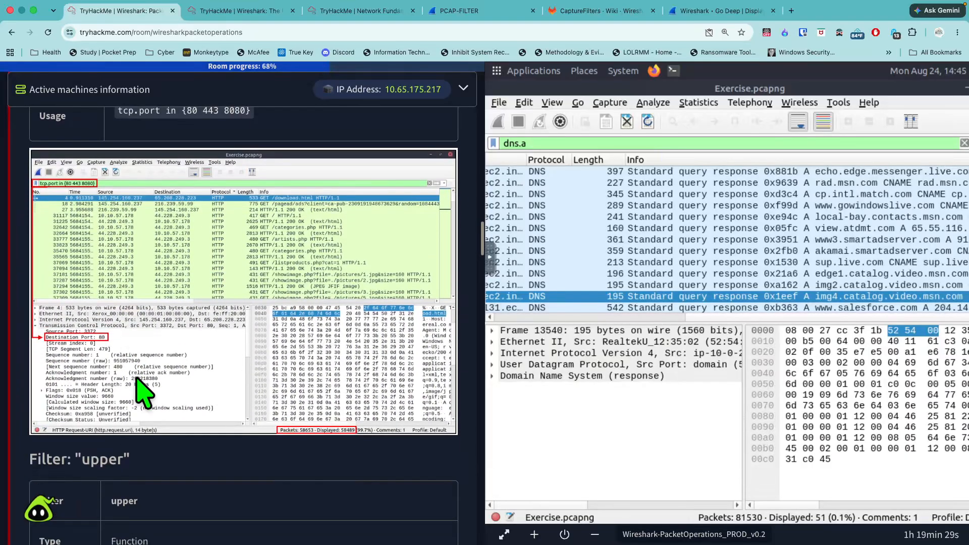
- Study the "upper" and "lower" filter tables in Task 6, including their http.server usage lines and example captures
{"action": "scroll", "coordinate": [144, 364], "scroll_direction": "up", "scroll_amount": 2}
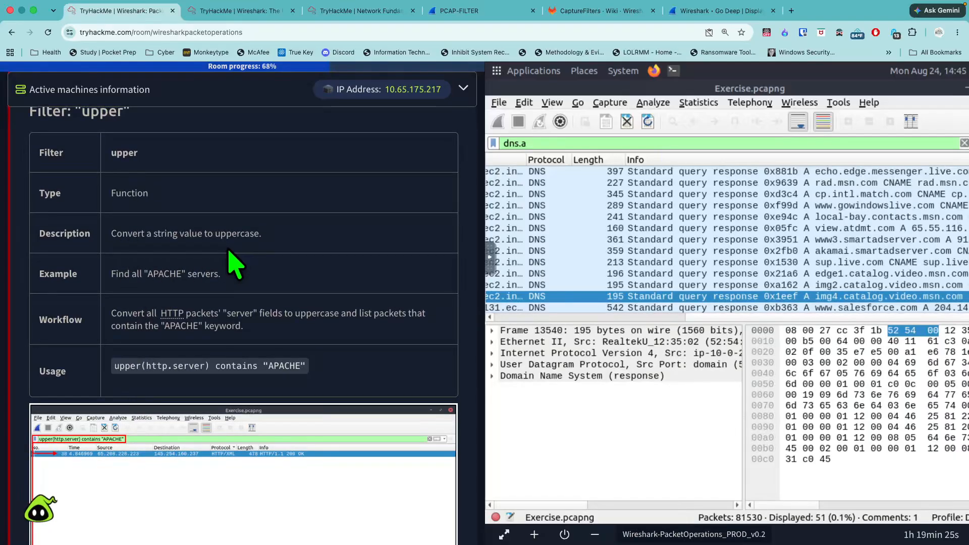
{"action": "scroll", "coordinate": [235, 260], "scroll_direction": "down", "scroll_amount": 3}
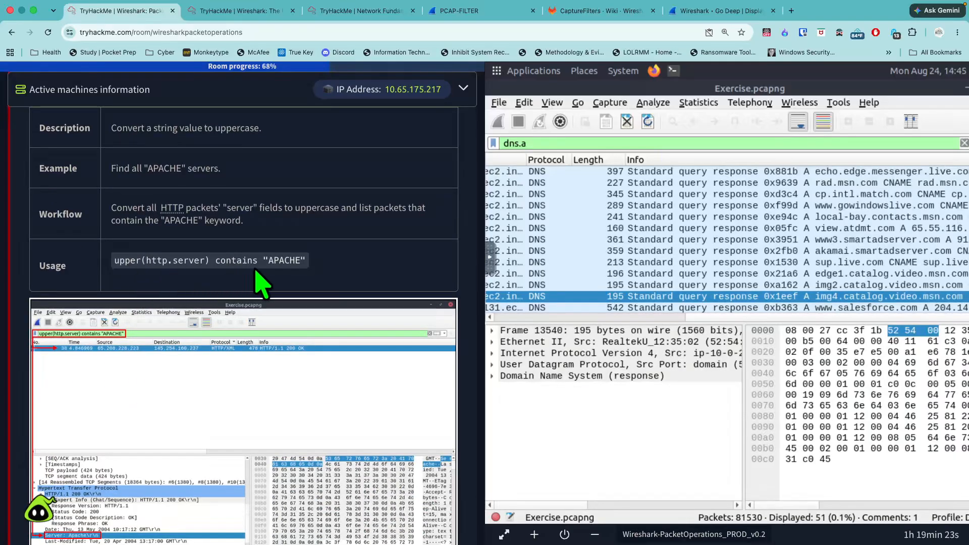
{"action": "scroll", "coordinate": [285, 283], "scroll_direction": "down", "scroll_amount": 10}
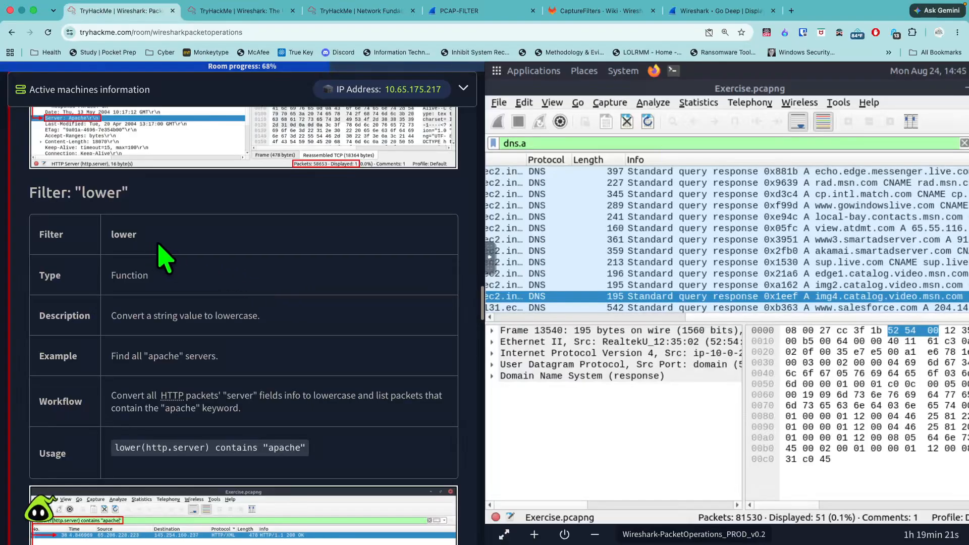
{"action": "scroll", "coordinate": [216, 252], "scroll_direction": "down", "scroll_amount": 8}
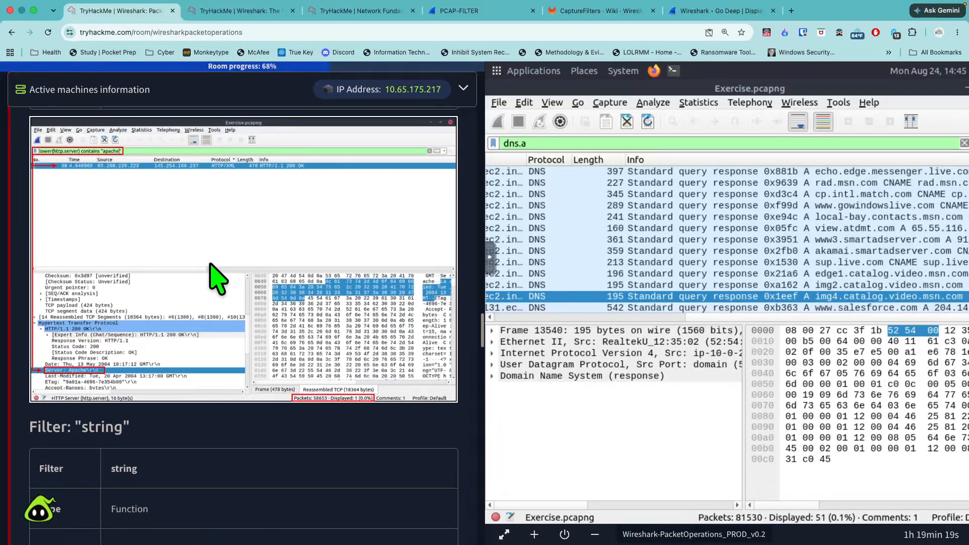
{"action": "scroll", "coordinate": [216, 278], "scroll_direction": "up", "scroll_amount": 6}
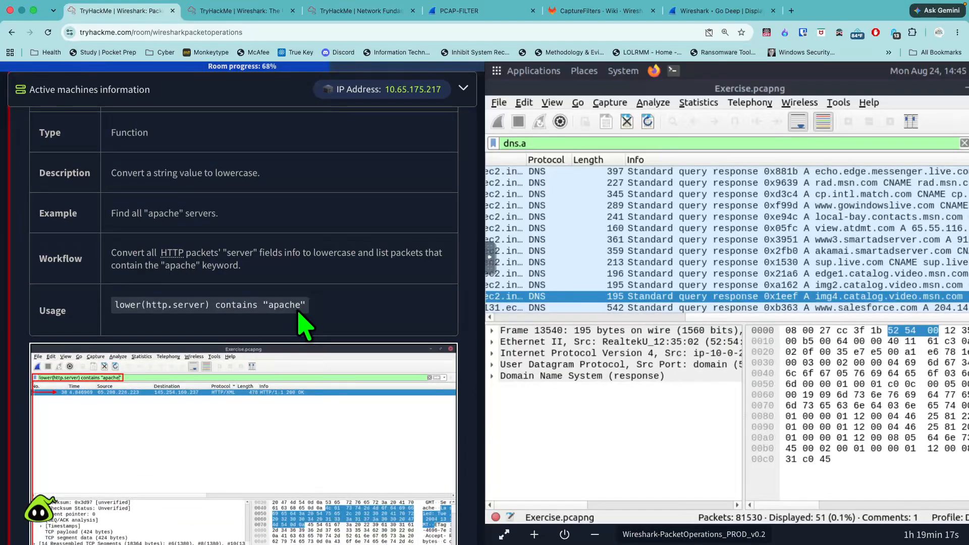
- Read the "string" filter table and its string(frame.number) matches "[13579]$" example in Task 6
{"action": "scroll", "coordinate": [293, 331], "scroll_direction": "down", "scroll_amount": 10}
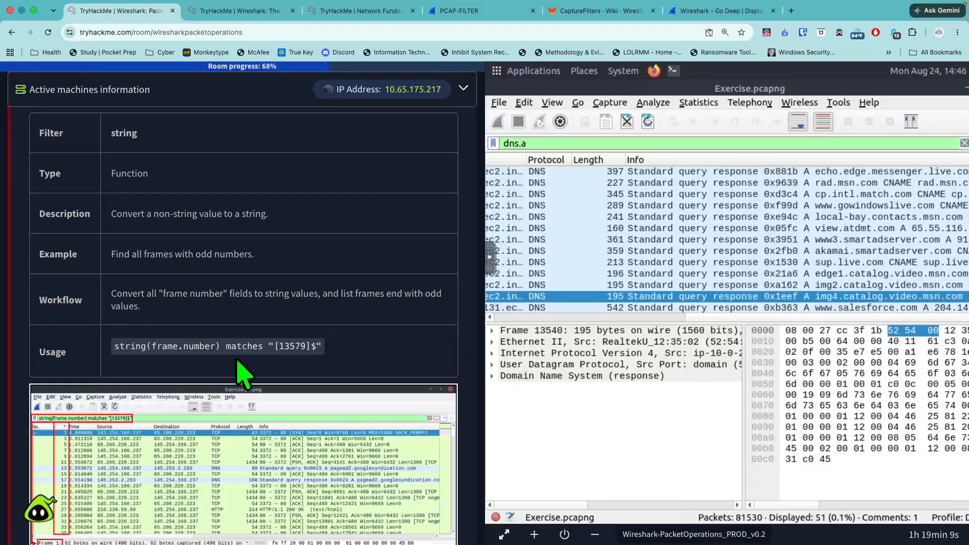
{"action": "scroll", "coordinate": [308, 367], "scroll_direction": "down", "scroll_amount": 1}
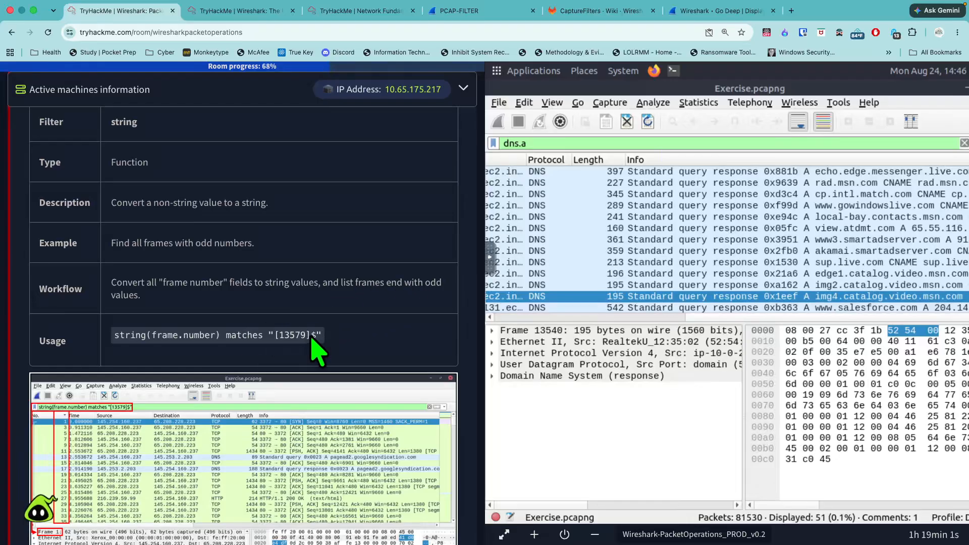
{"action": "scroll", "coordinate": [321, 343], "scroll_direction": "down", "scroll_amount": 10}
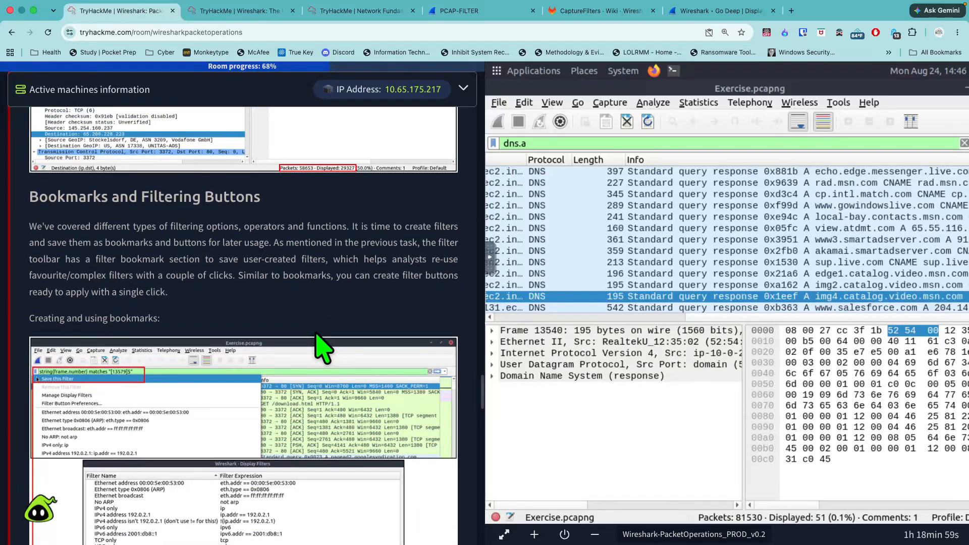
- Read the Bookmarks and Filtering Buttons section and inspect the saved display filter bookmarks in Wireshark
{"action": "left_click_drag", "start_coordinate": [30, 197], "coordinate": [276, 212]}
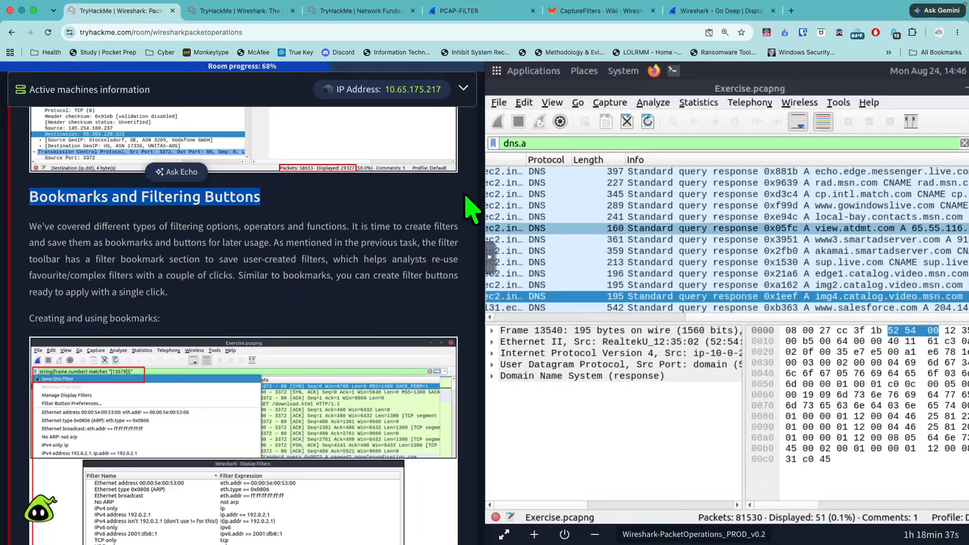
{"action": "left_click", "coordinate": [494, 143]}
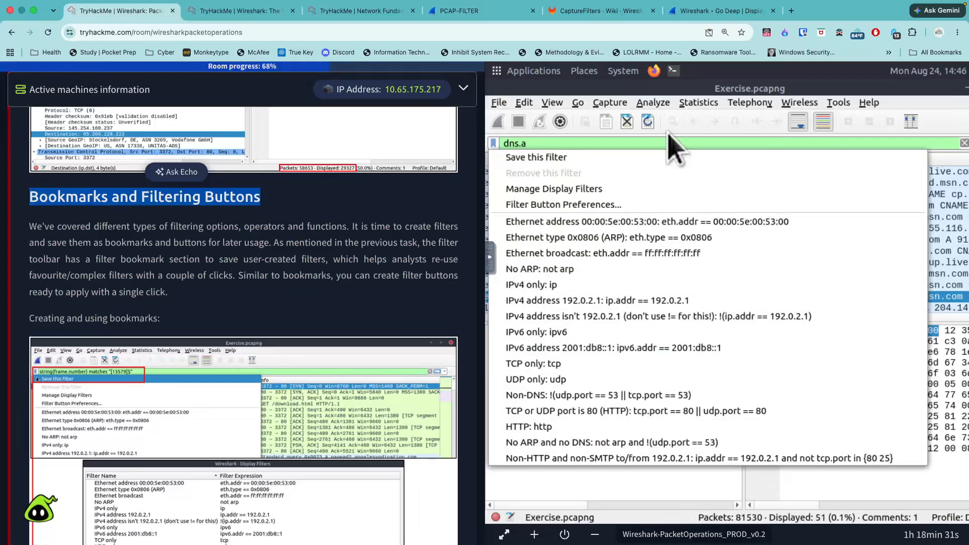
{"action": "left_click", "coordinate": [496, 145]}
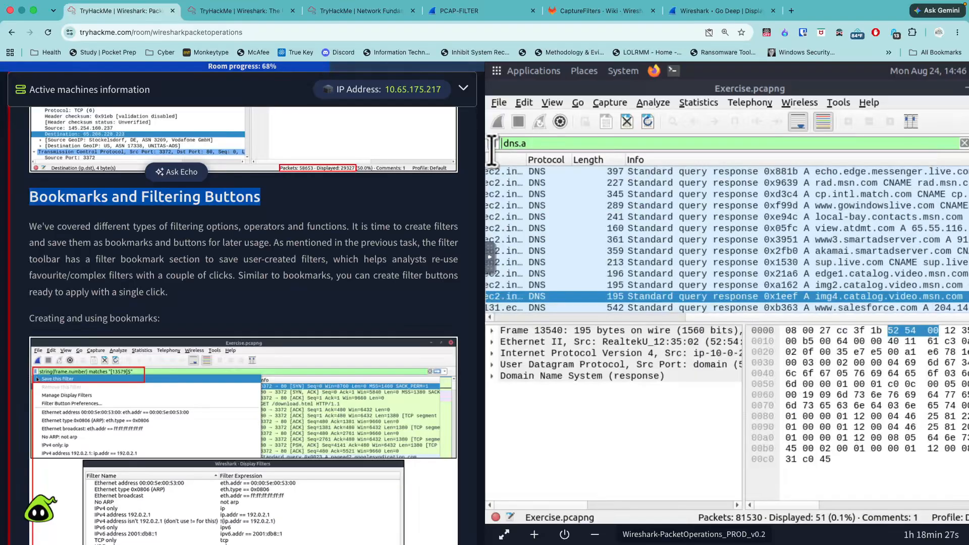
- Examine the enlarged Task 6 illustration on creating and using display filter bookmarks, and close it
{"action": "scroll", "coordinate": [439, 258], "scroll_direction": "down", "scroll_amount": 2}
{"action": "scroll", "coordinate": [433, 248], "scroll_direction": "down", "scroll_amount": 1}
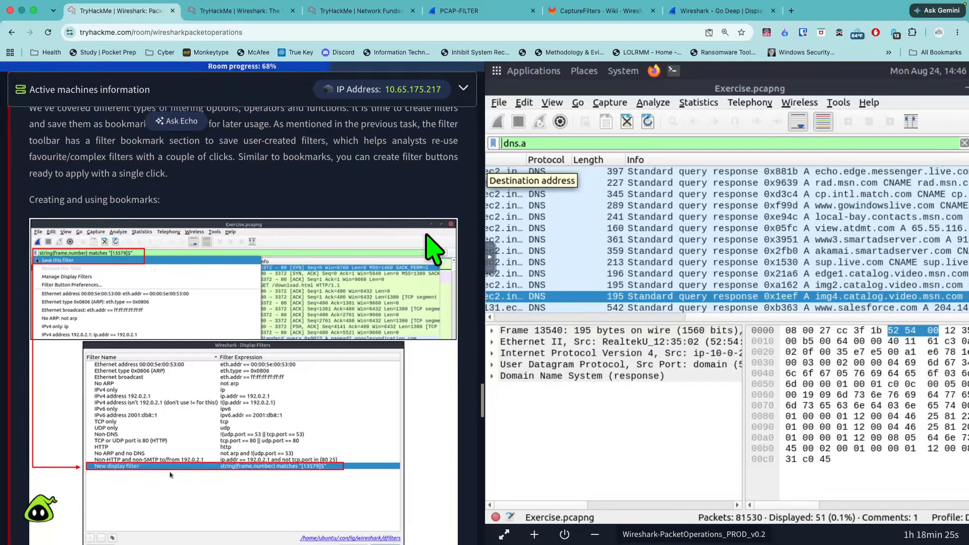
{"action": "scroll", "coordinate": [187, 244], "scroll_direction": "down", "scroll_amount": 1}
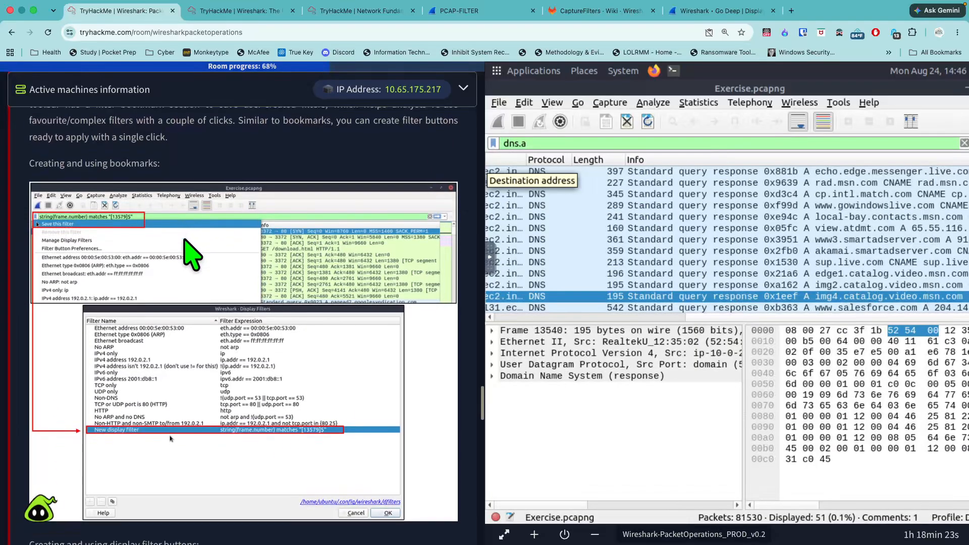
{"action": "scroll", "coordinate": [243, 293], "scroll_direction": "down", "scroll_amount": 2}
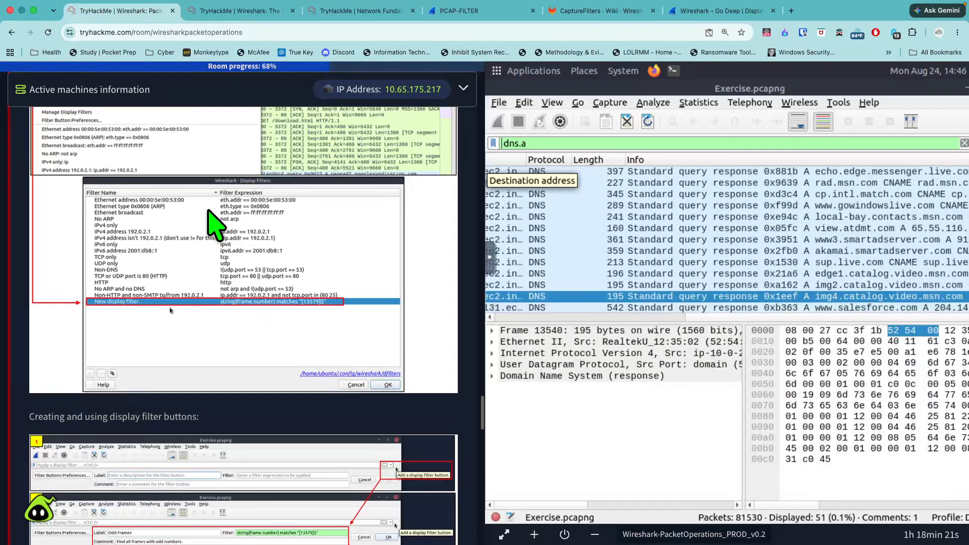
{"action": "left_click", "coordinate": [243, 278]}
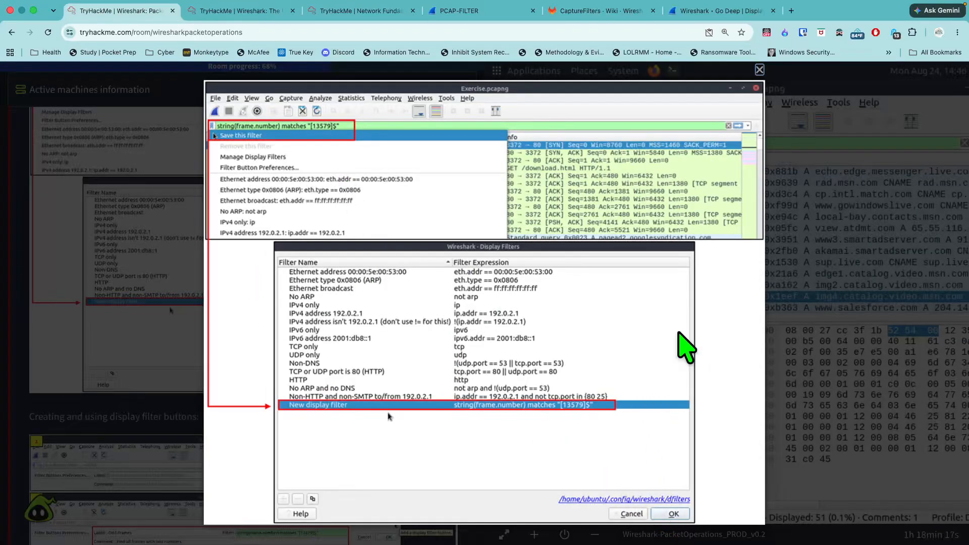
{"action": "left_click", "coordinate": [195, 316]}
- Examine the enlarged five-part illustration on creating and using display filter buttons, and close it
{"action": "scroll", "coordinate": [251, 345], "scroll_direction": "down", "scroll_amount": 7}
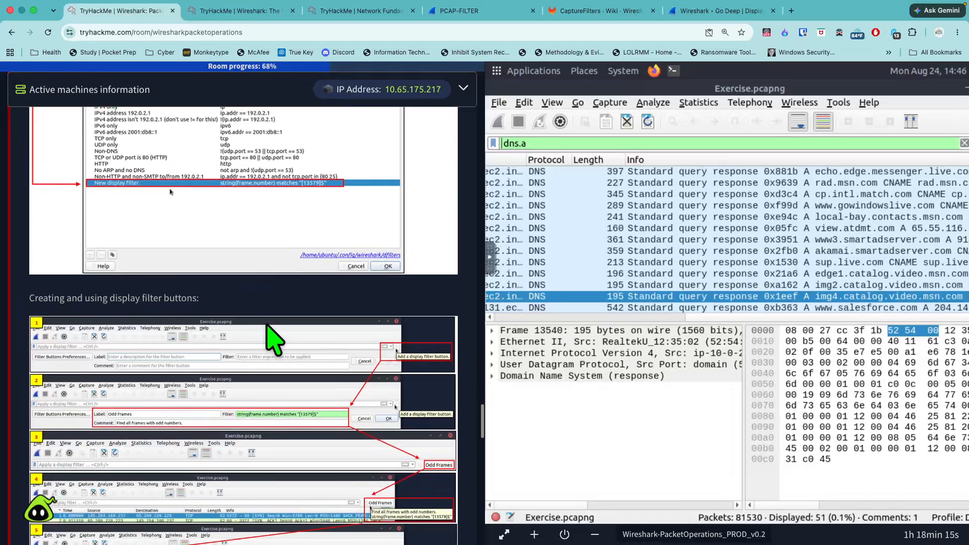
{"action": "scroll", "coordinate": [281, 340], "scroll_direction": "up", "scroll_amount": 1}
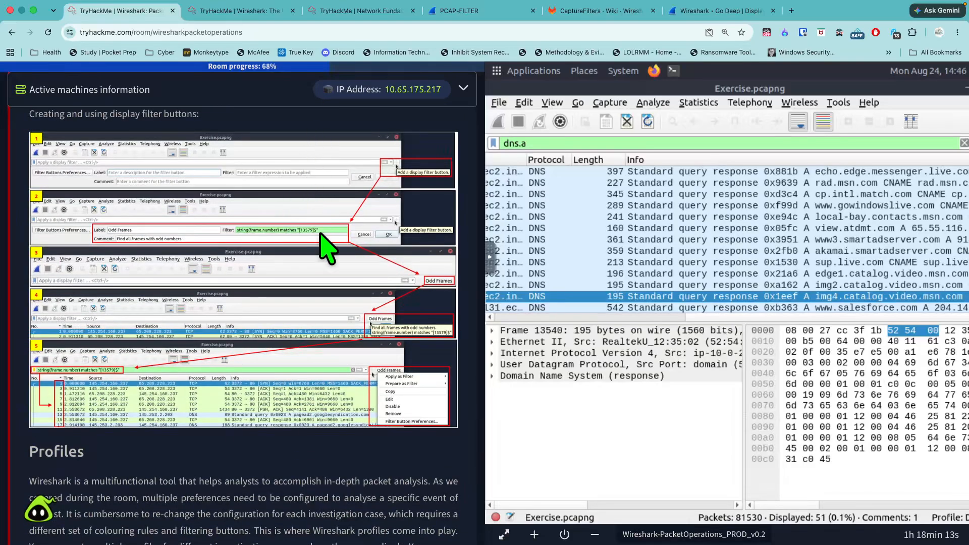
{"action": "left_click", "coordinate": [394, 234]}
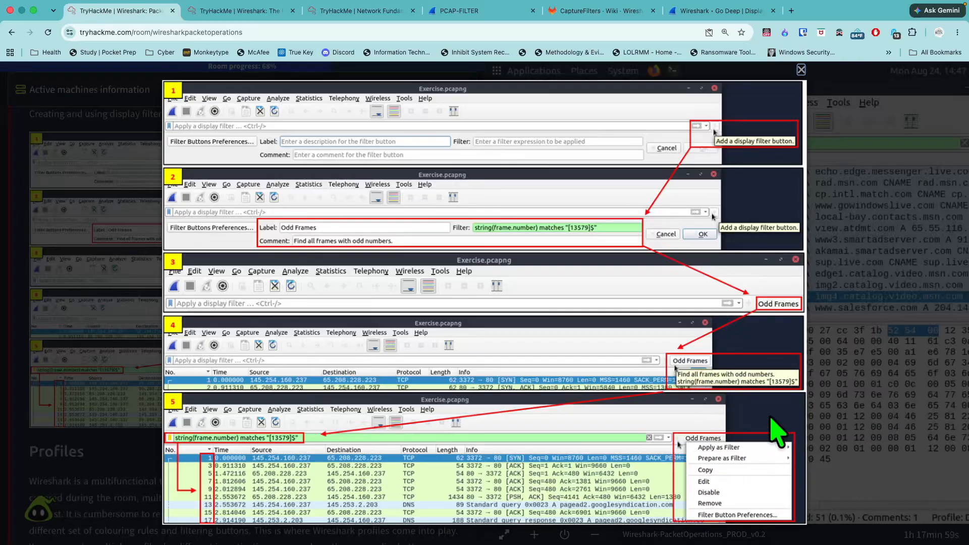
{"action": "left_click", "coordinate": [828, 393]}
- Read the Profiles section of Task 6 about creating and switching Wireshark configuration profiles
{"action": "scroll", "coordinate": [244, 323], "scroll_direction": "down", "scroll_amount": 10}
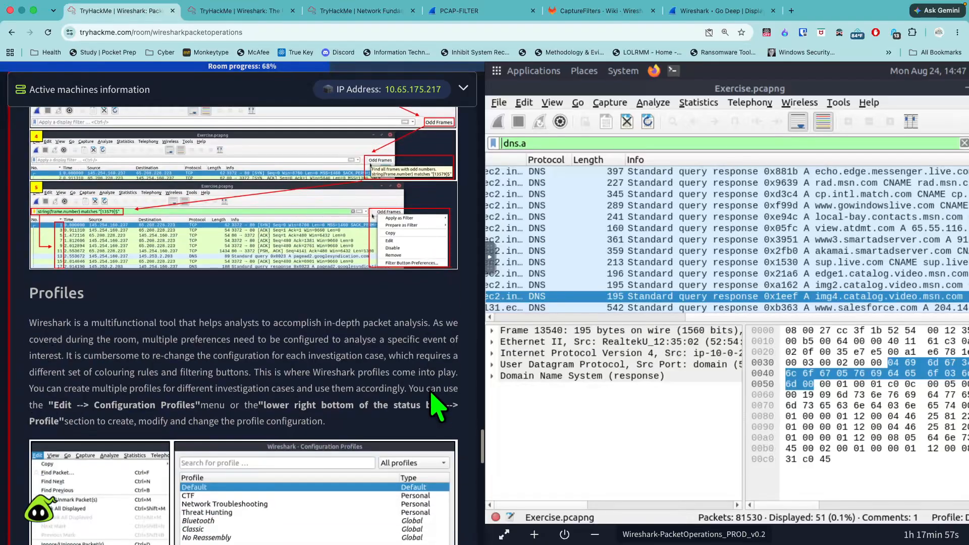
{"action": "scroll", "coordinate": [434, 403], "scroll_direction": "down", "scroll_amount": 5}
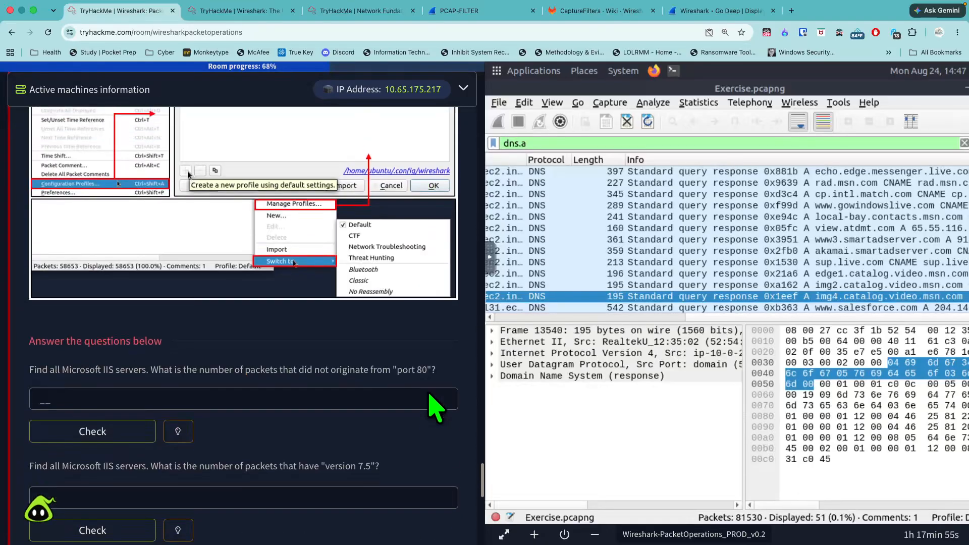
{"action": "scroll", "coordinate": [433, 400], "scroll_direction": "up", "scroll_amount": 10}
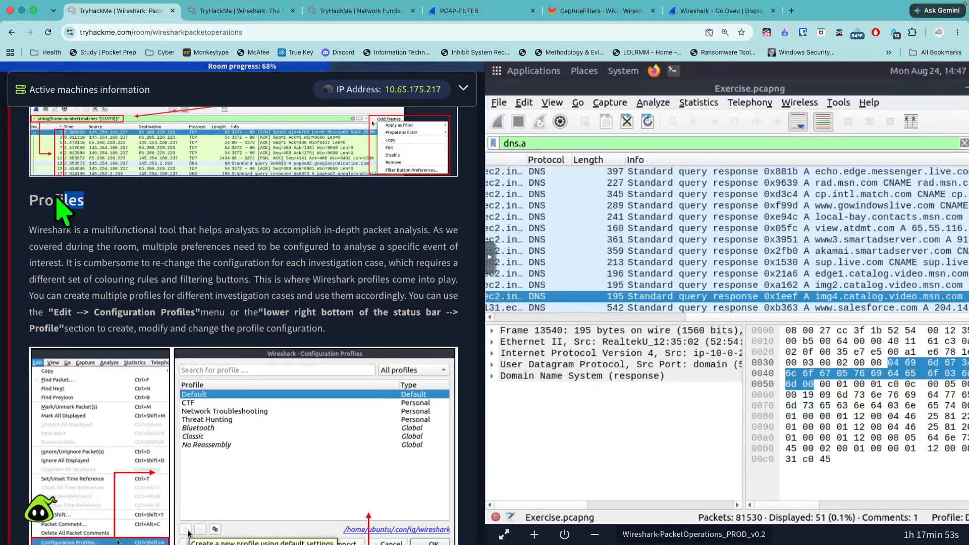
{"action": "double_click", "coordinate": [54, 200]}
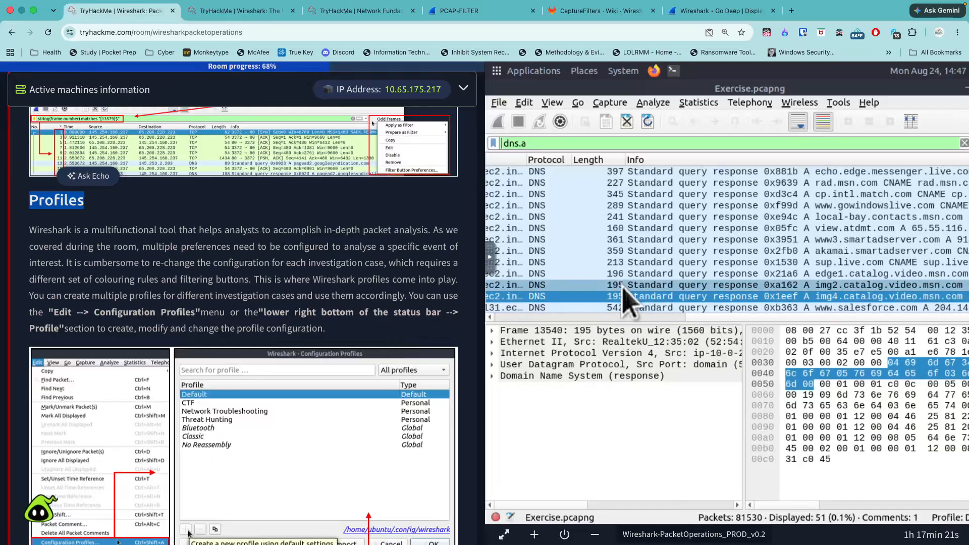
- Open Wireshark's Configuration Profiles and compare the profile list with the illustration in Task 6
{"action": "left_click", "coordinate": [524, 104]}
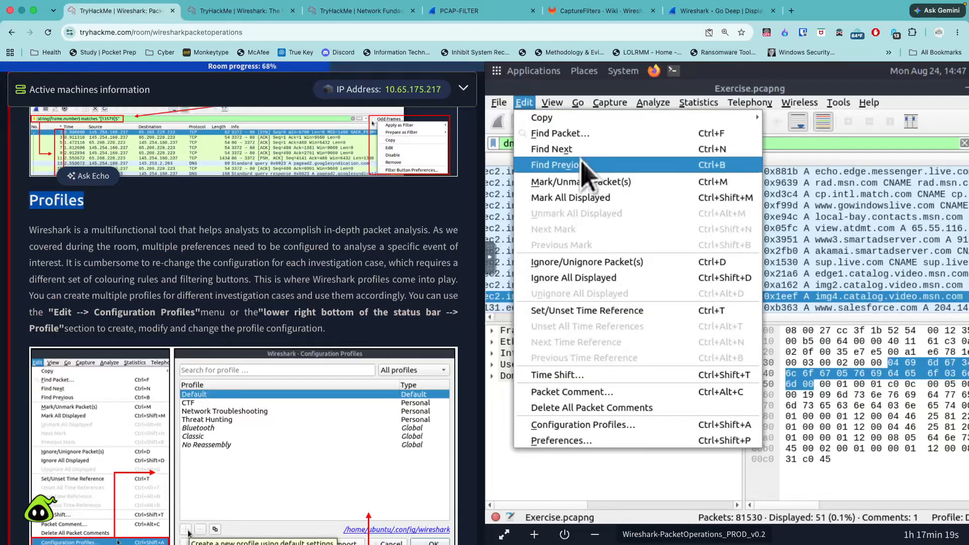
{"action": "left_click", "coordinate": [618, 426]}
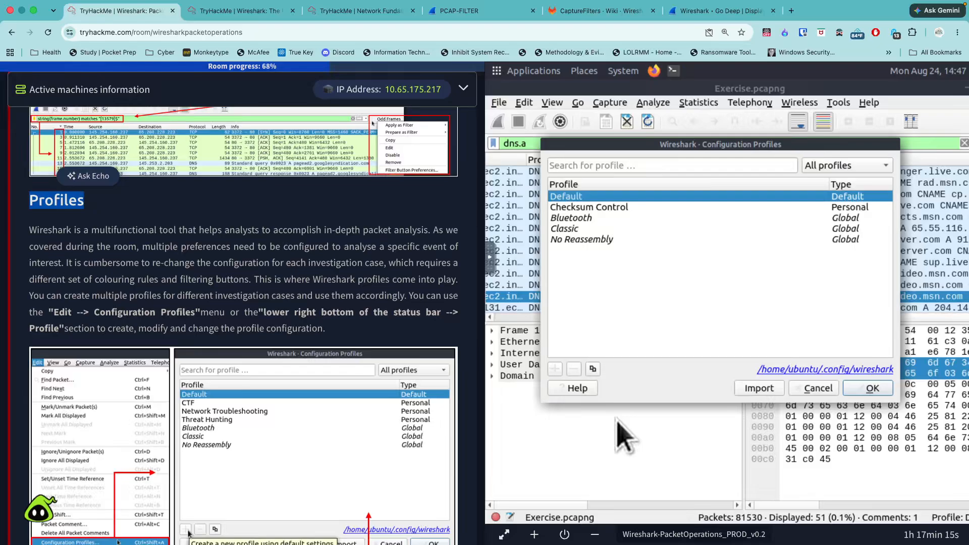
{"action": "scroll", "coordinate": [454, 384], "scroll_direction": "down", "scroll_amount": 3}
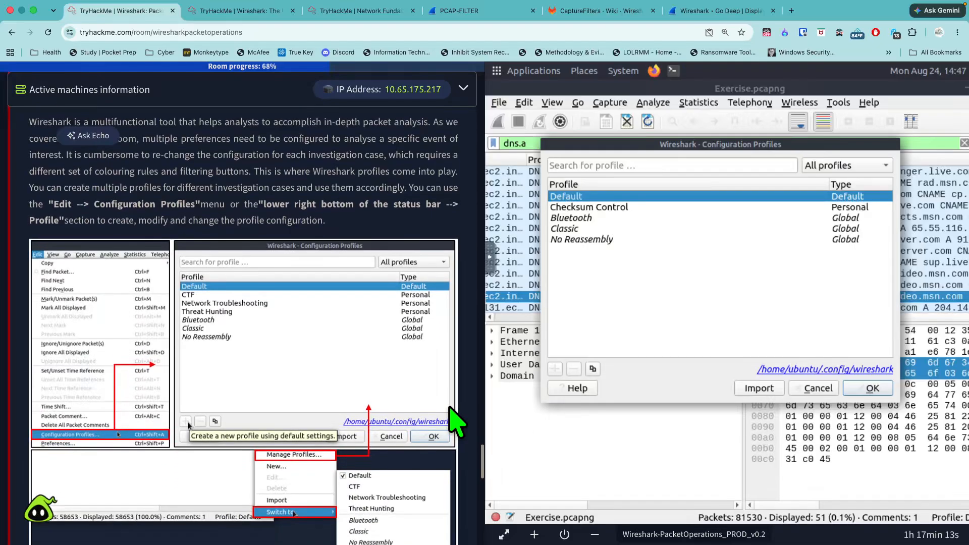
{"action": "scroll", "coordinate": [452, 411], "scroll_direction": "down", "scroll_amount": 1}
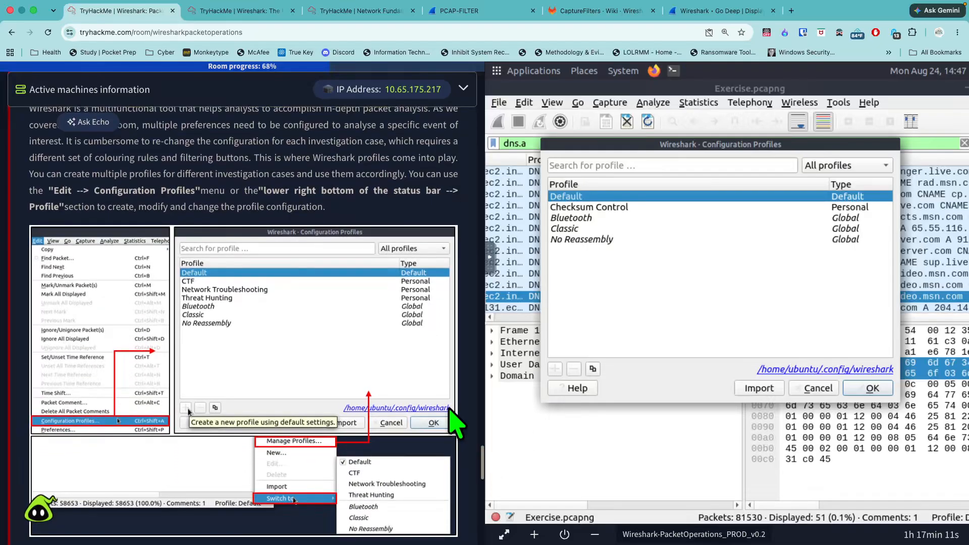
{"action": "scroll", "coordinate": [451, 410], "scroll_direction": "down", "scroll_amount": 1}
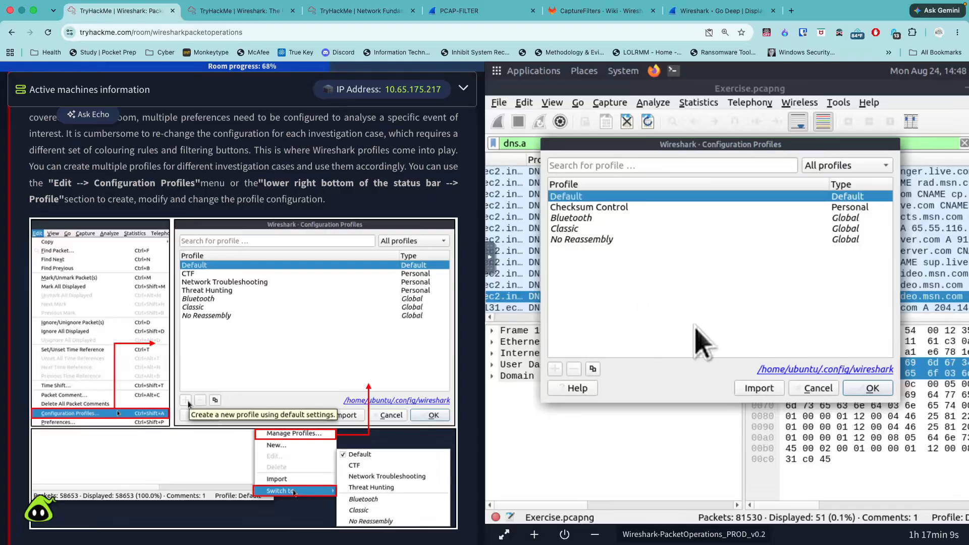
- Review the Task 6 questions and the hint for the Microsoft IIS port 80 question, closing Configuration Profiles without changes
{"action": "scroll", "coordinate": [424, 371], "scroll_direction": "down", "scroll_amount": 6}
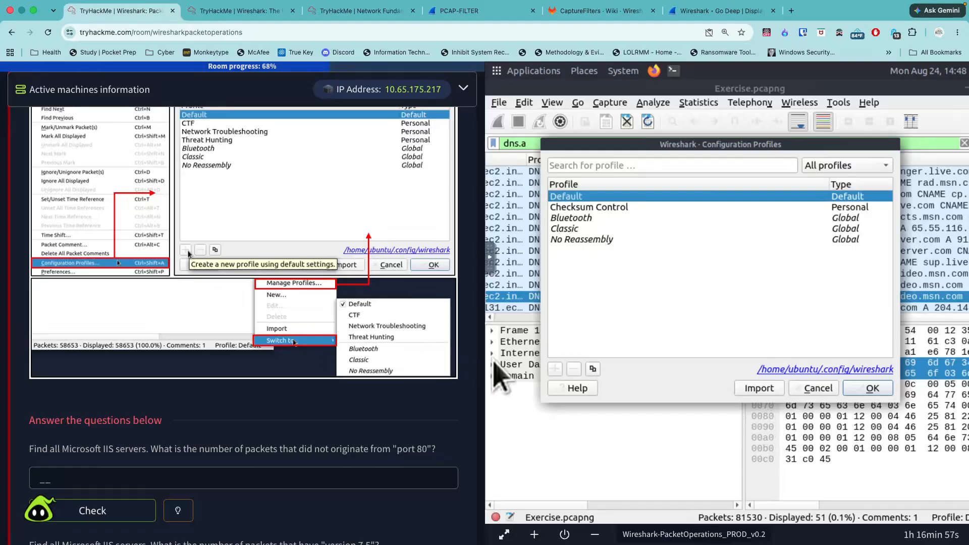
{"action": "scroll", "coordinate": [468, 356], "scroll_direction": "down", "scroll_amount": 3}
{"action": "scroll", "coordinate": [473, 367], "scroll_direction": "down", "scroll_amount": 2}
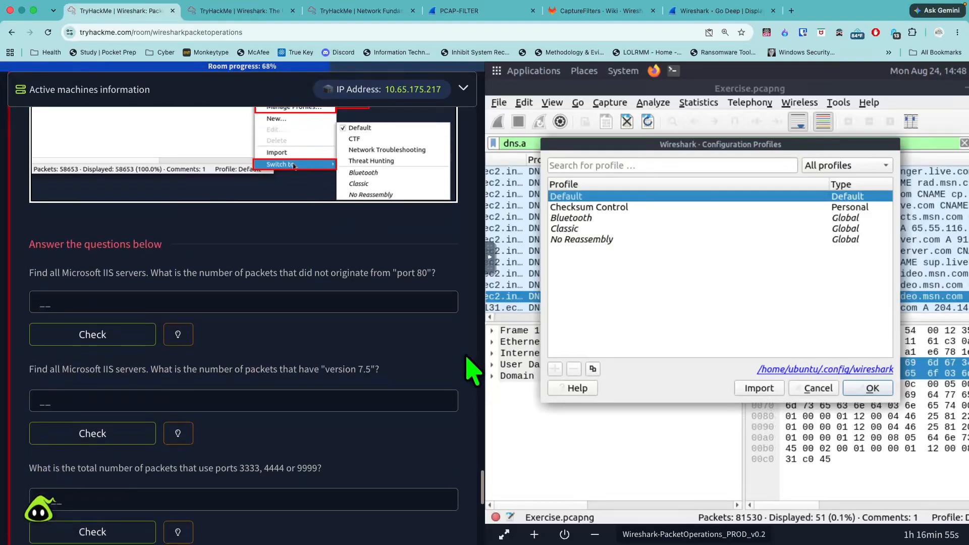
{"action": "left_click", "coordinate": [807, 393]}
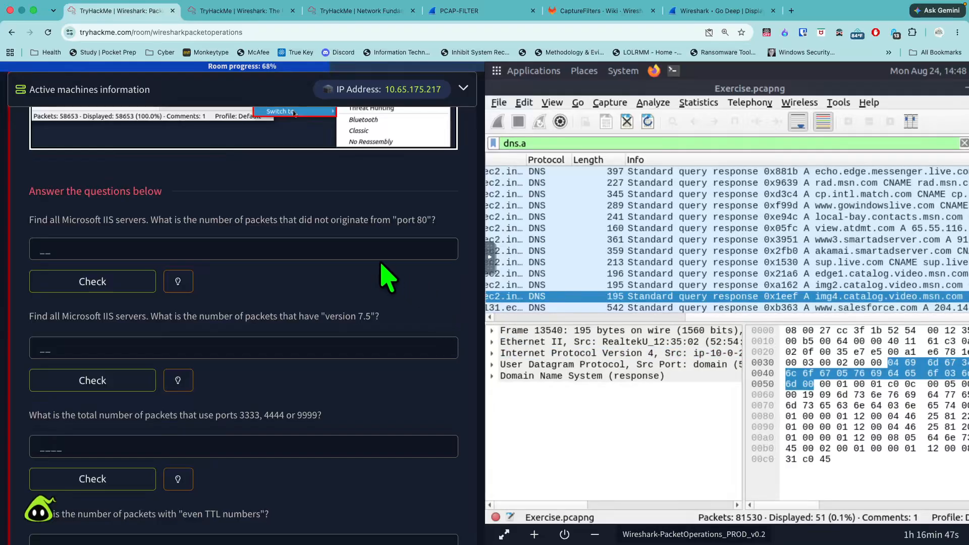
{"action": "left_click", "coordinate": [178, 281]}
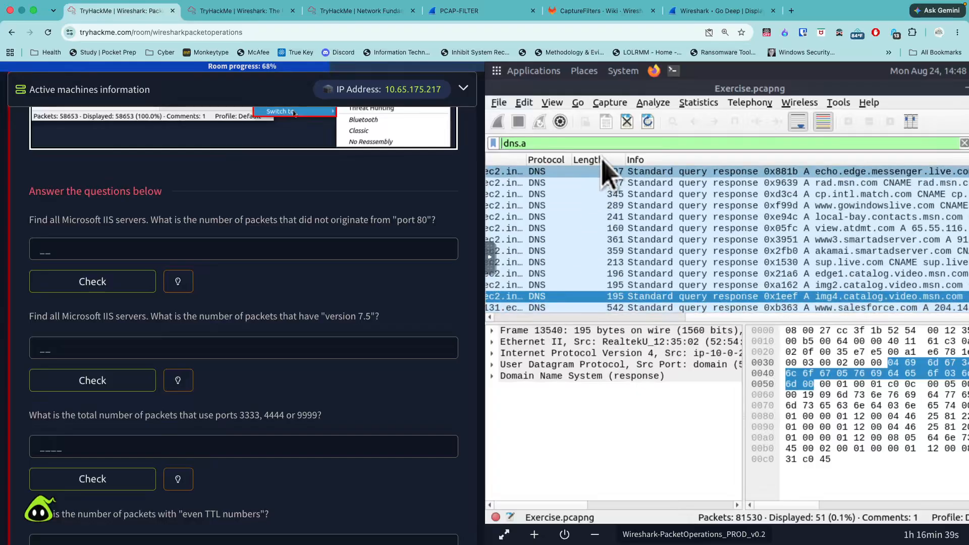
- Replace the display filter expression with http.server contains "IIS"
{"action": "left_click_drag", "start_coordinate": [522, 144], "coordinate": [487, 147]}
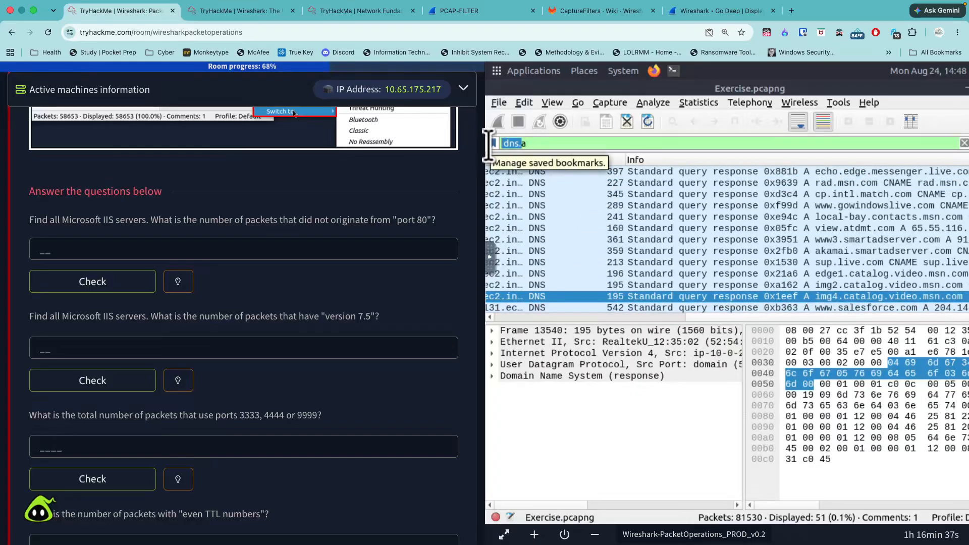
{"action": "key", "text": "BackSpace"}
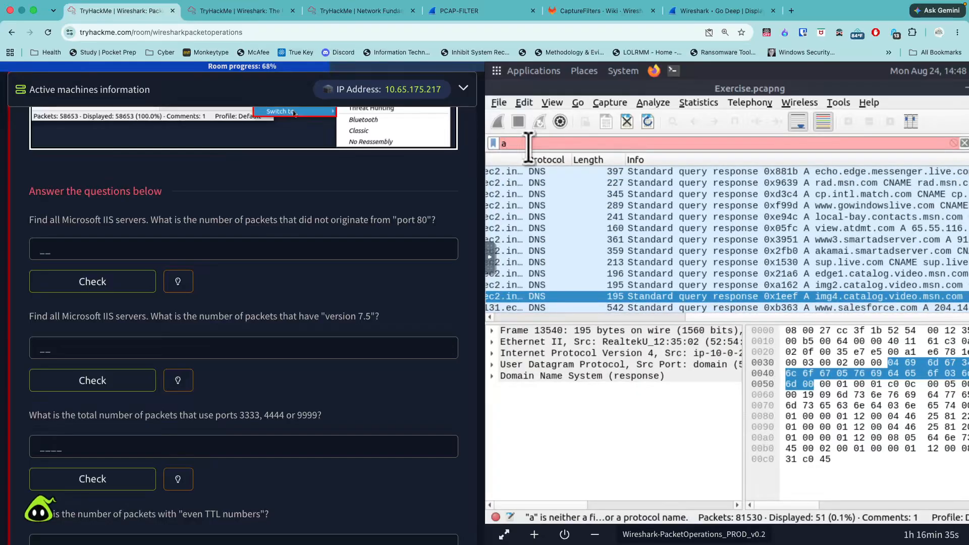
{"action": "key", "text": "BackSpace"}
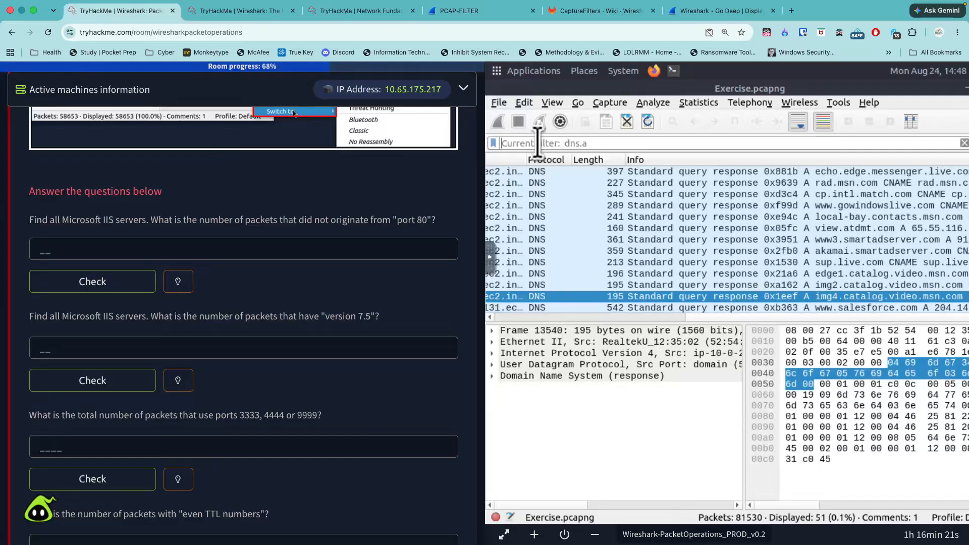
{"action": "type", "text": "http"}
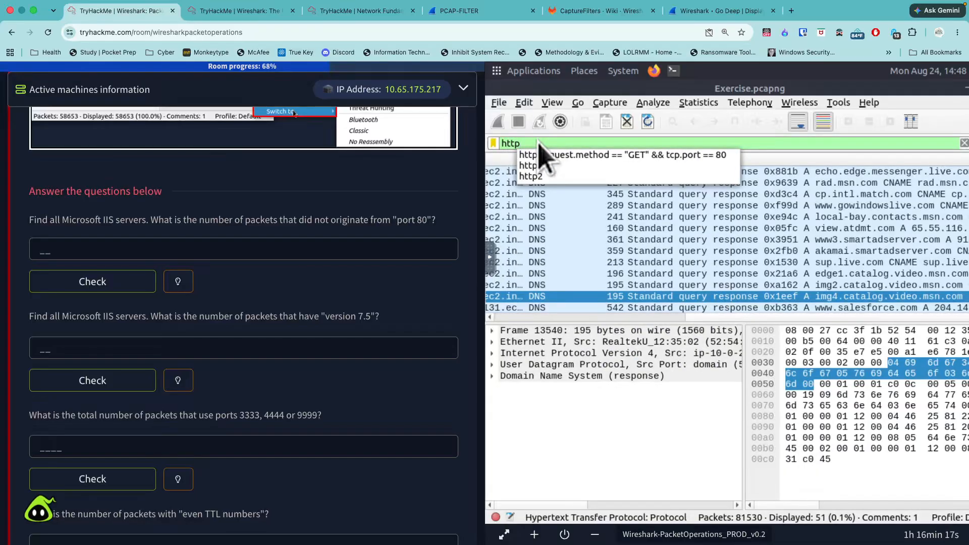
{"action": "type", "text": ".server"}
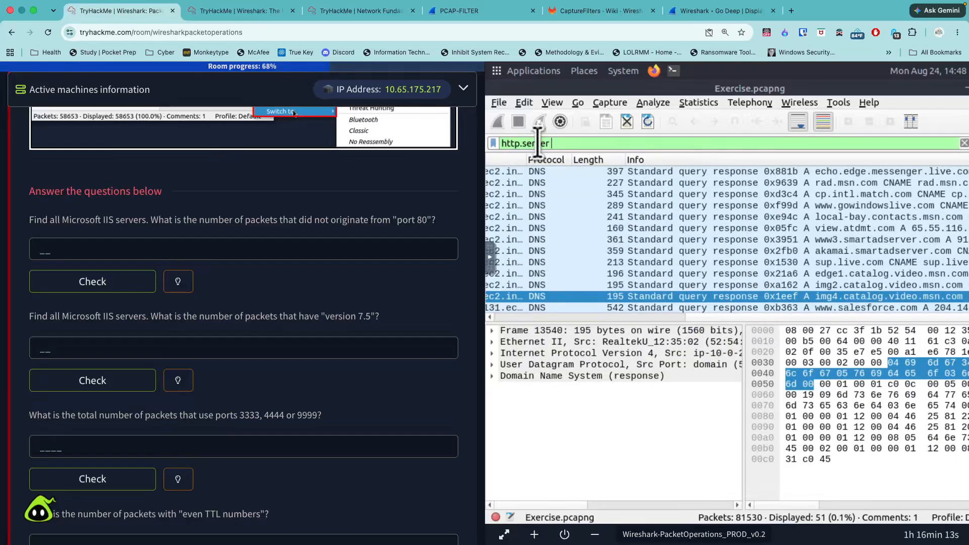
{"action": "type", "text": "contains \"IIS"}
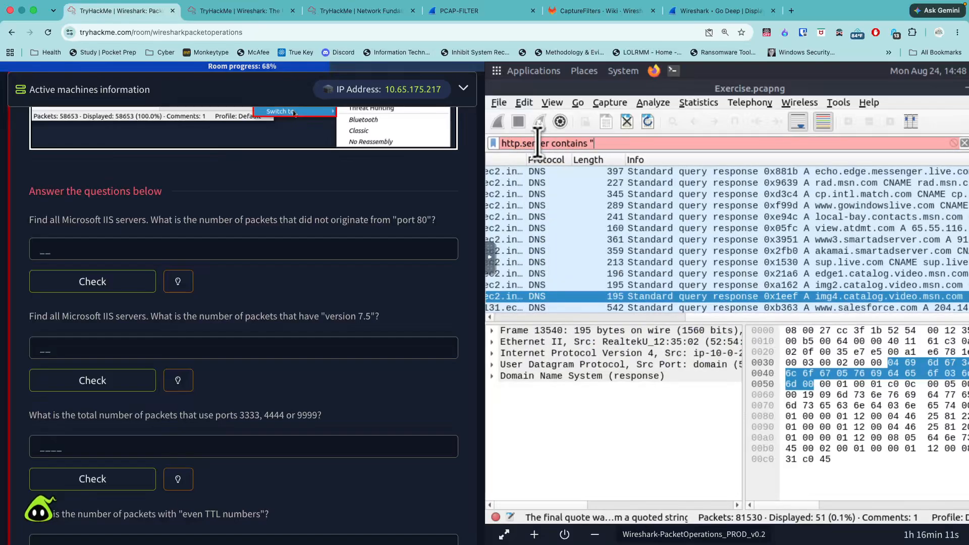
{"action": "type", "text": "\""}
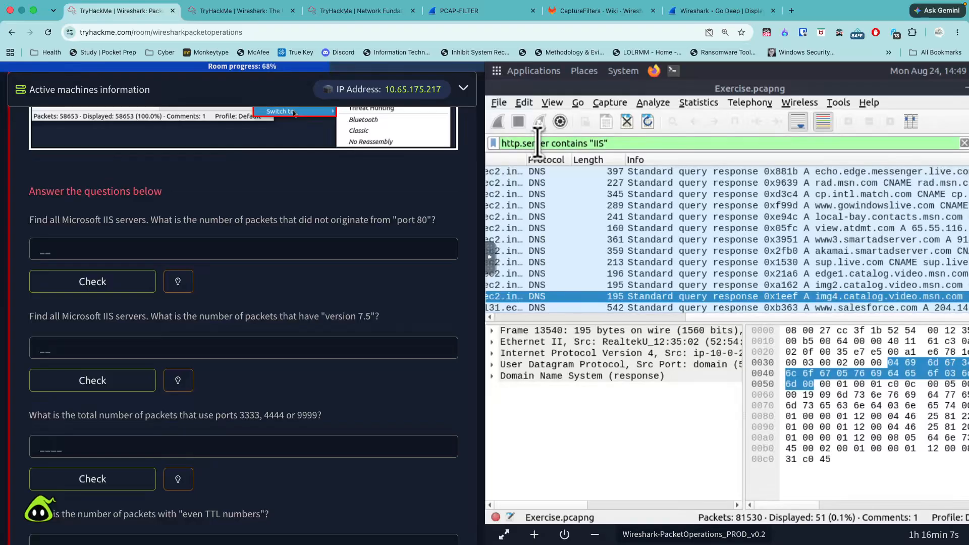
{"action": "type", "text": " && tcp"}
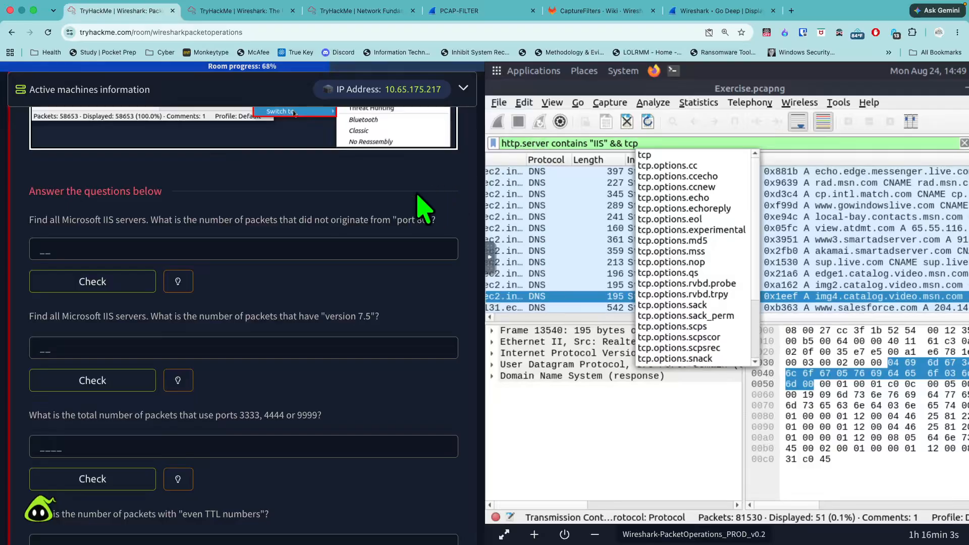
{"action": "type", "text": "."}
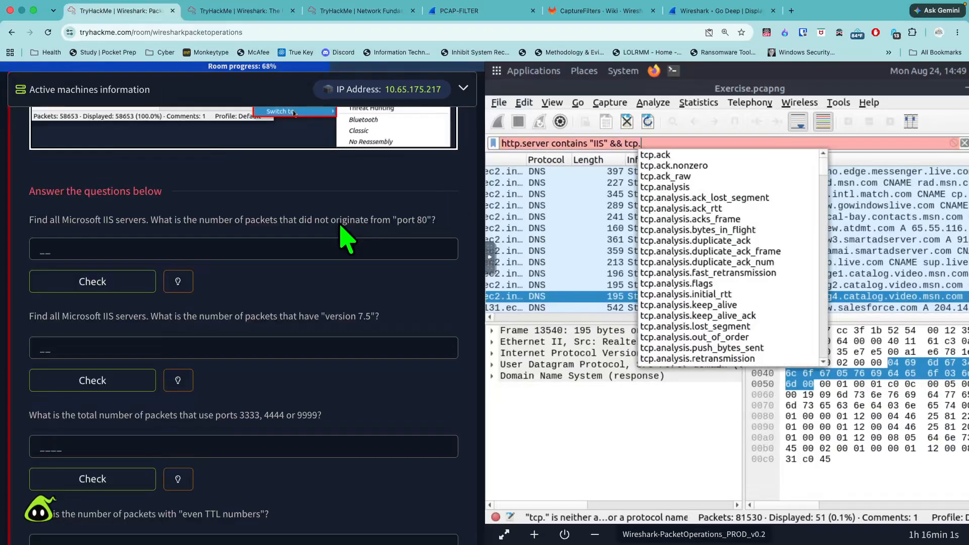
{"action": "type", "text": "src"}
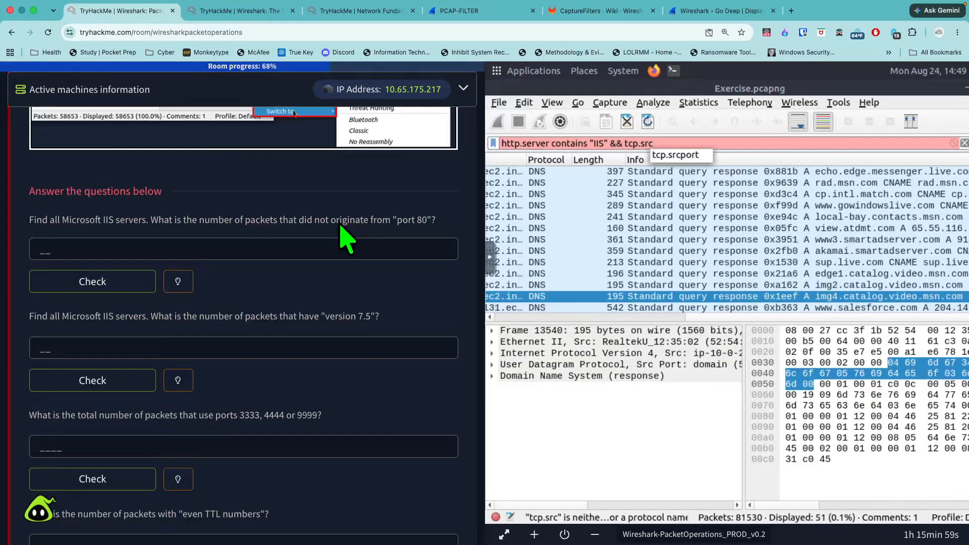
{"action": "type", "text": "port!"}
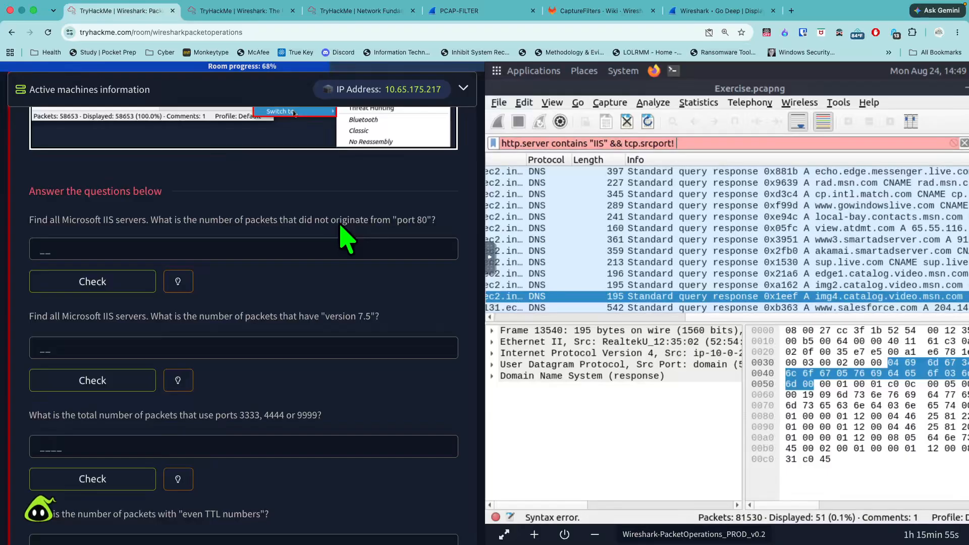
{"action": "type", "text": "= 8"}
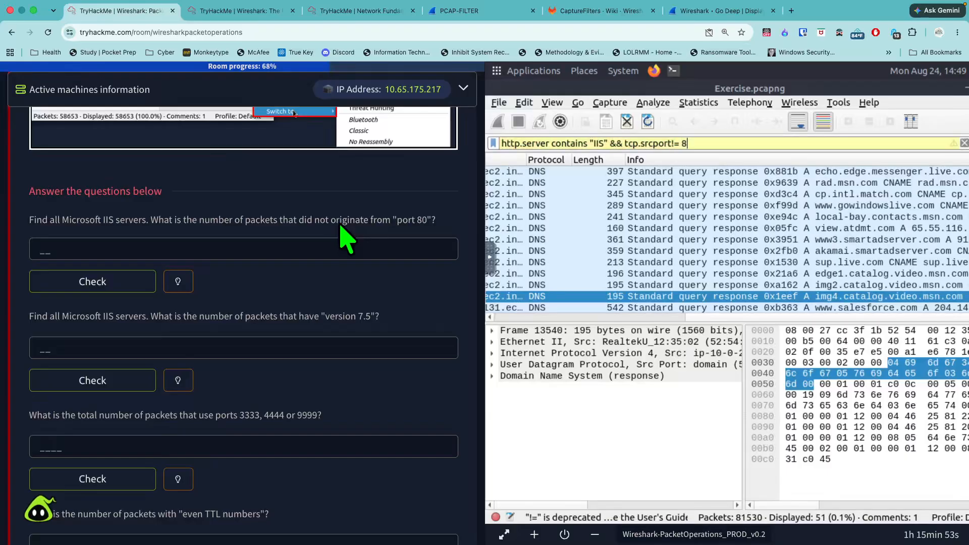
- Add the condition && tcp.srcport != 80 to the IIS display filter and apply it
{"action": "key", "text": "BackSpace"}
{"action": "key", "text": "BackSpace"}
{"action": "key", "text": "BackSpace"}
{"action": "key", "text": "BackSpace"}
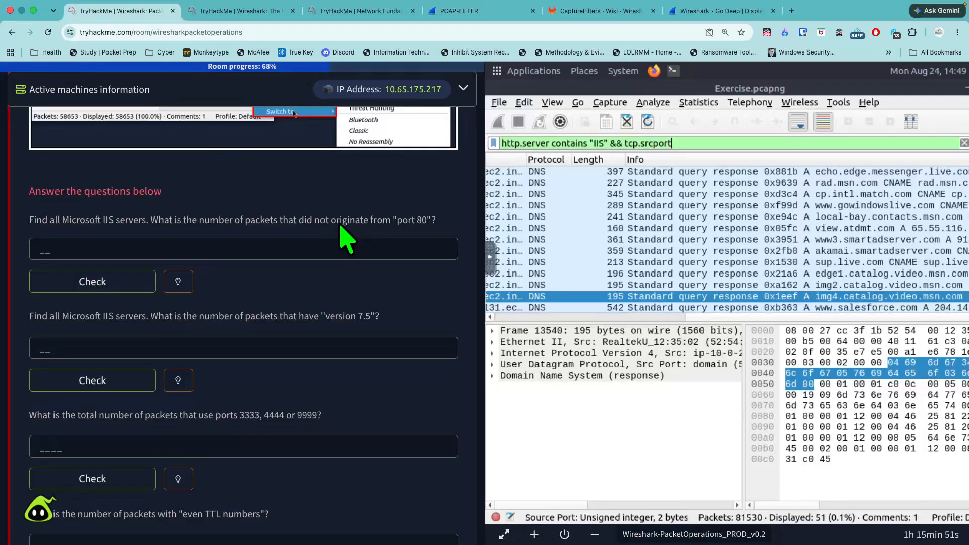
{"action": "type", "text": "!="}
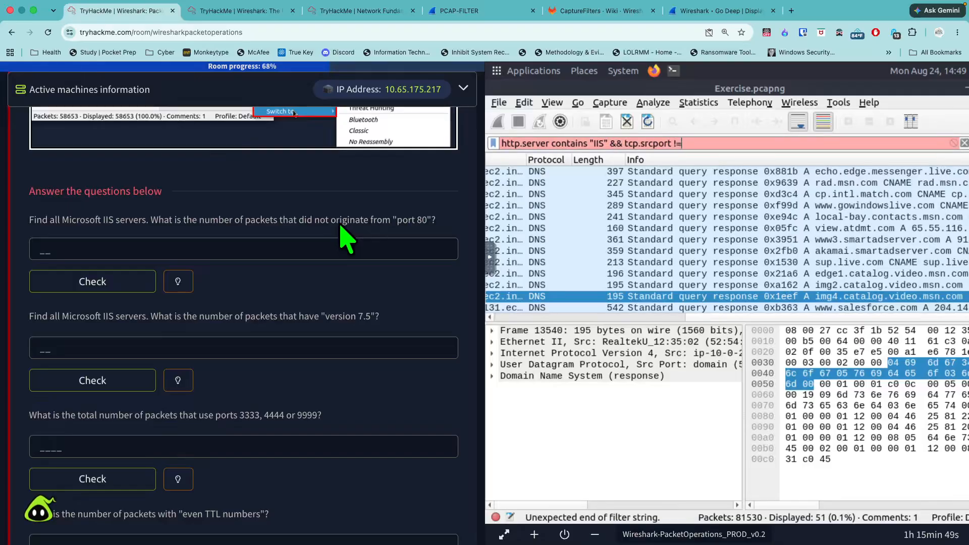
{"action": "type", "text": " 90"}
{"action": "key", "text": "BackSpace"}
{"action": "type", "text": "80"}
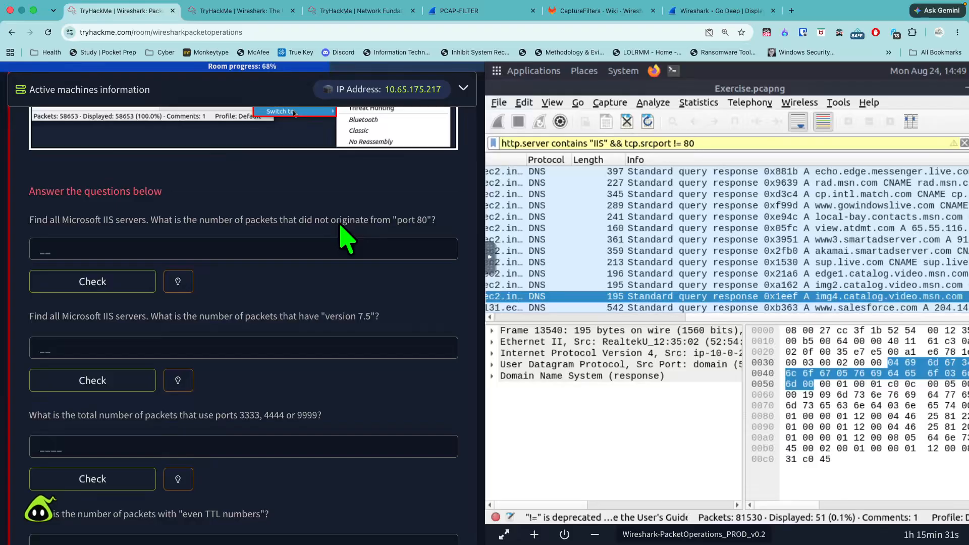
{"action": "key", "text": "Return"}
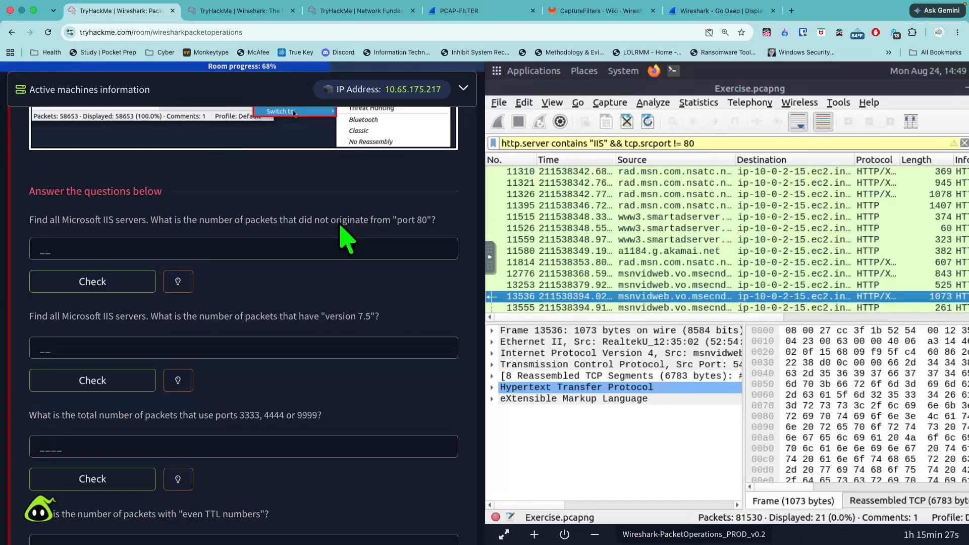
- Submit 21 as the answer to the question on Microsoft IIS packets that did not originate from port 80
{"action": "left_click", "coordinate": [327, 244]}
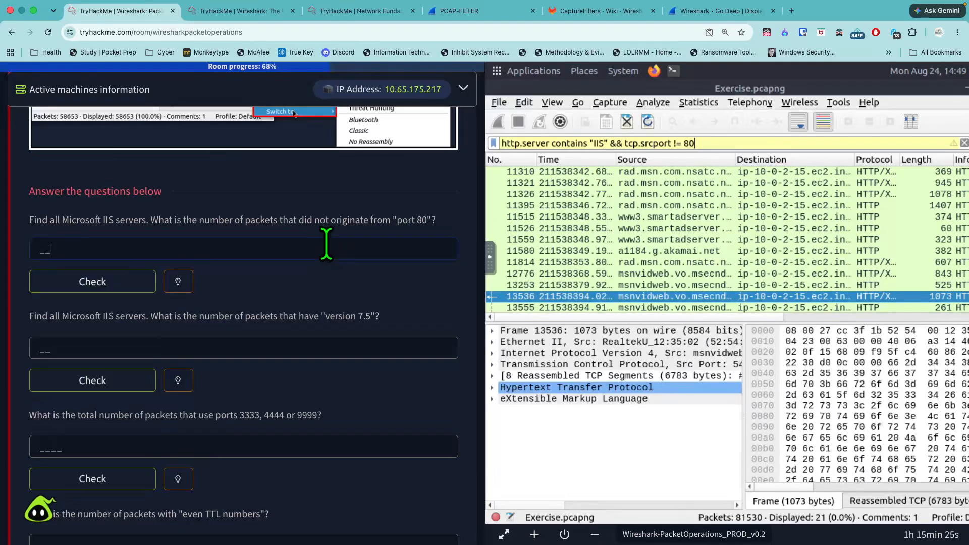
{"action": "type", "text": "21"}
{"action": "key", "text": "Return"}
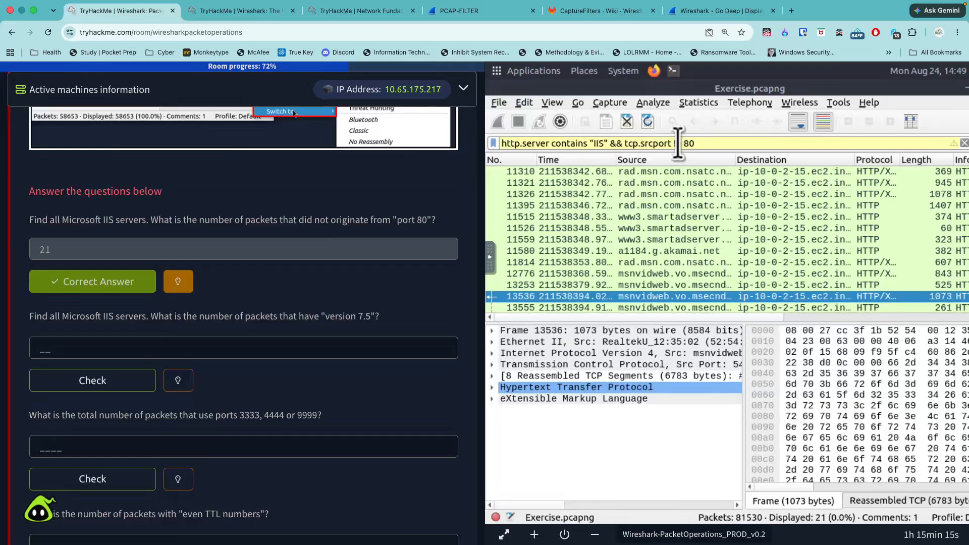
- Remove the source port condition from the display filter and apply http.server contains "IIS" alone
{"action": "left_click_drag", "start_coordinate": [660, 144], "coordinate": [611, 144]}
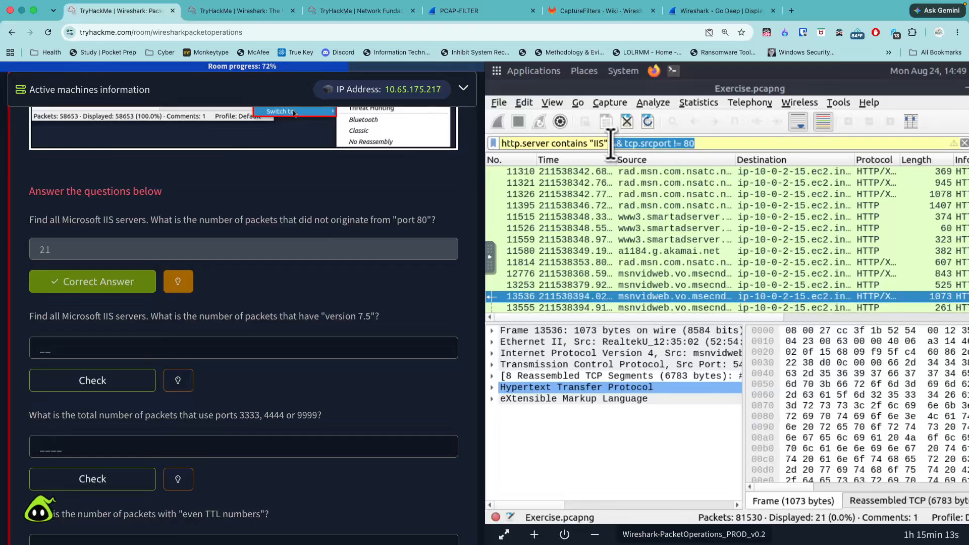
{"action": "key", "text": "BackSpace"}
{"action": "key", "text": "Return"}
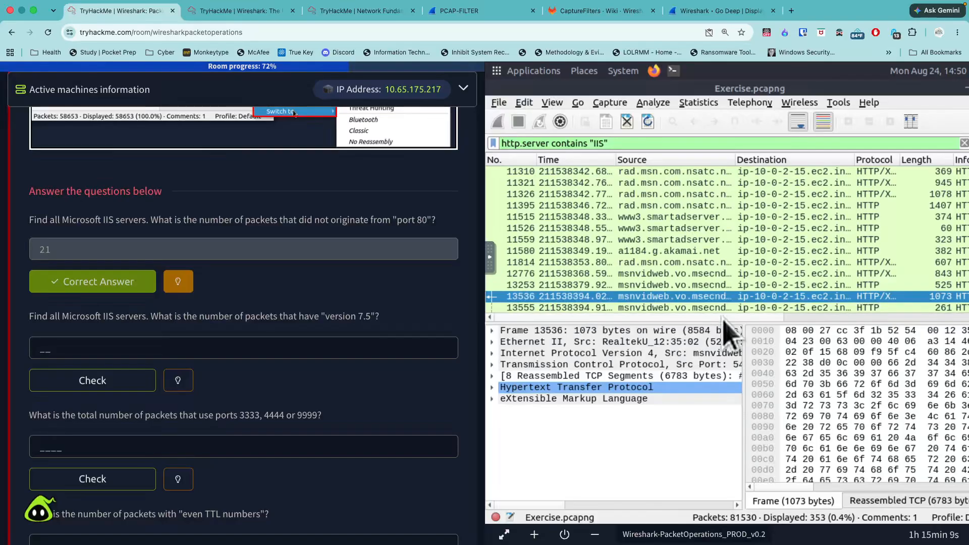
- Examine the HTTP header fields of packet 13536, particularly the Server and X-AspNet-Version lines, and collapse them
{"action": "left_click_drag", "start_coordinate": [723, 318], "coordinate": [683, 317]}
{"action": "left_click_drag", "start_coordinate": [557, 505], "coordinate": [524, 502]}
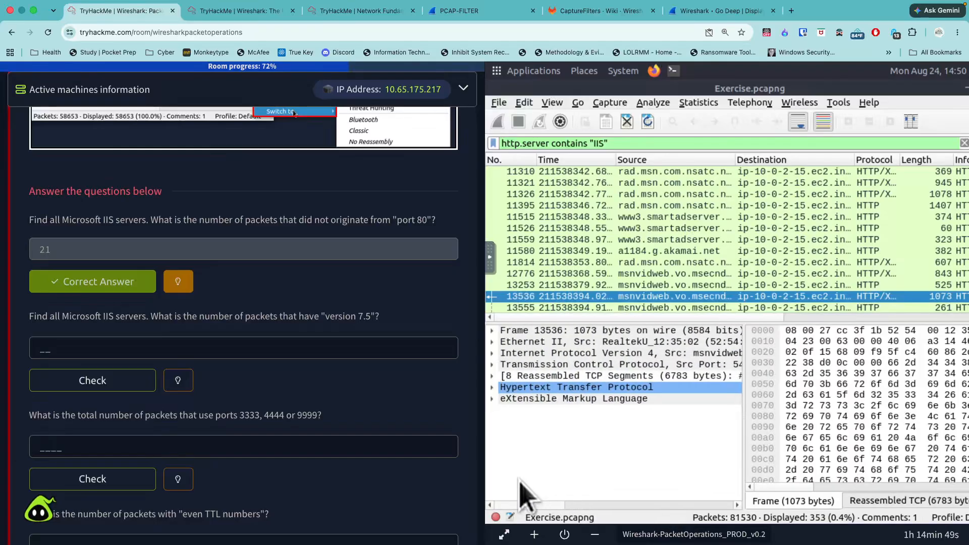
{"action": "left_click", "coordinate": [492, 387]}
{"action": "left_click", "coordinate": [630, 456]}
{"action": "scroll", "coordinate": [630, 458], "scroll_direction": "down", "scroll_amount": 1}
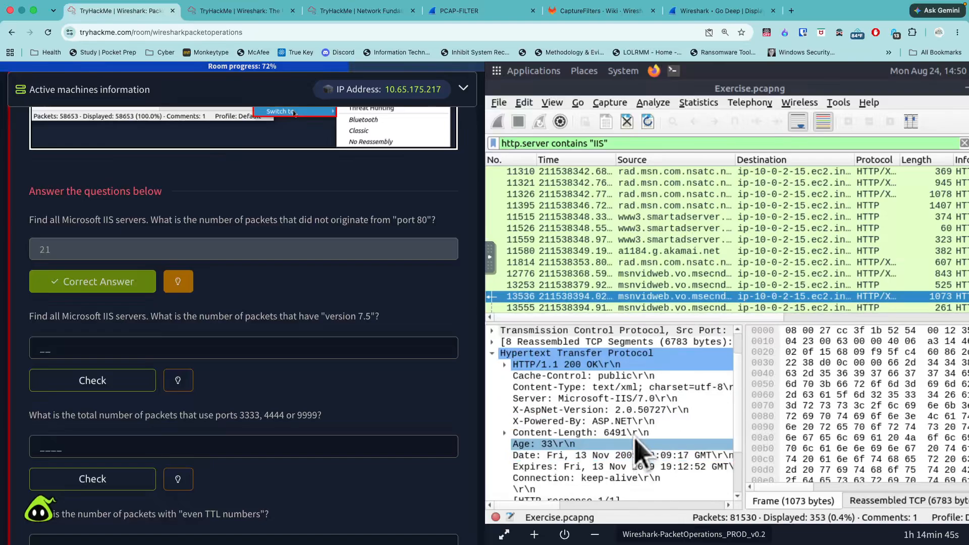
{"action": "left_click", "coordinate": [608, 410]}
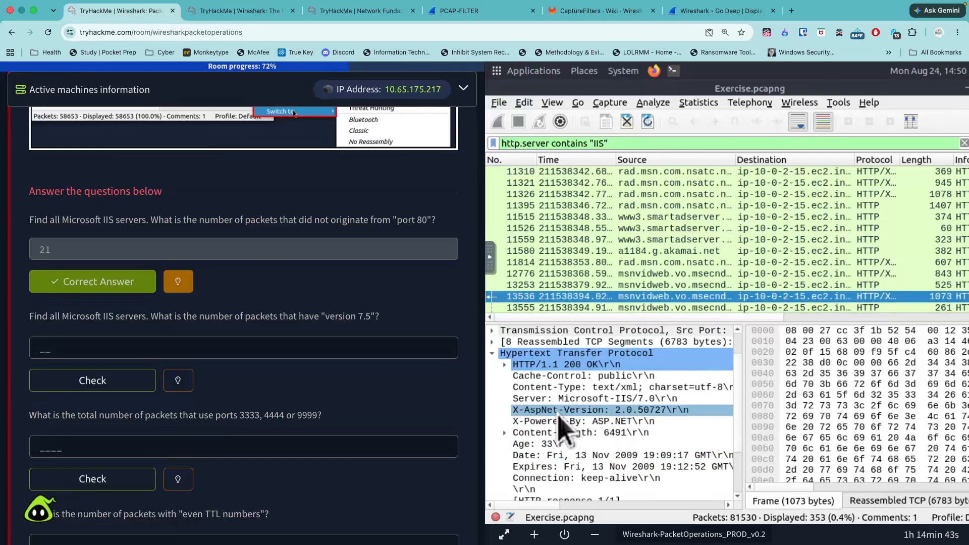
{"action": "left_click", "coordinate": [568, 399]}
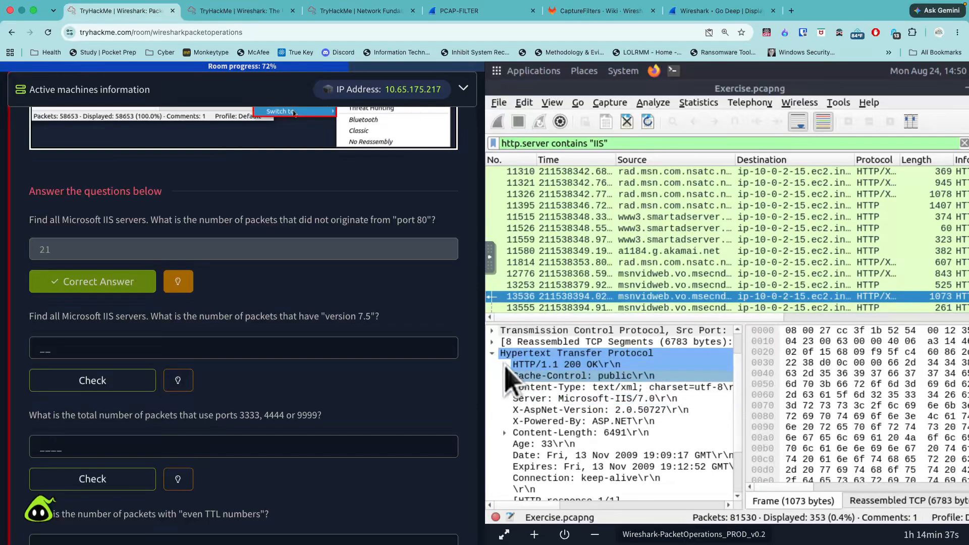
{"action": "left_click", "coordinate": [493, 354]}
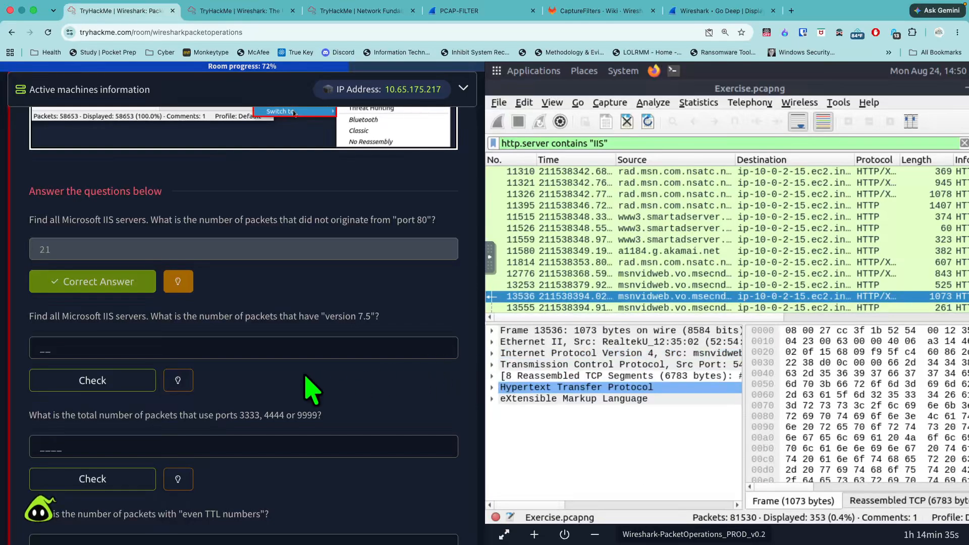
- Check the hint for the version 7.5 question and expand the XML and HTTP details of packet 13536
{"action": "left_click", "coordinate": [179, 381]}
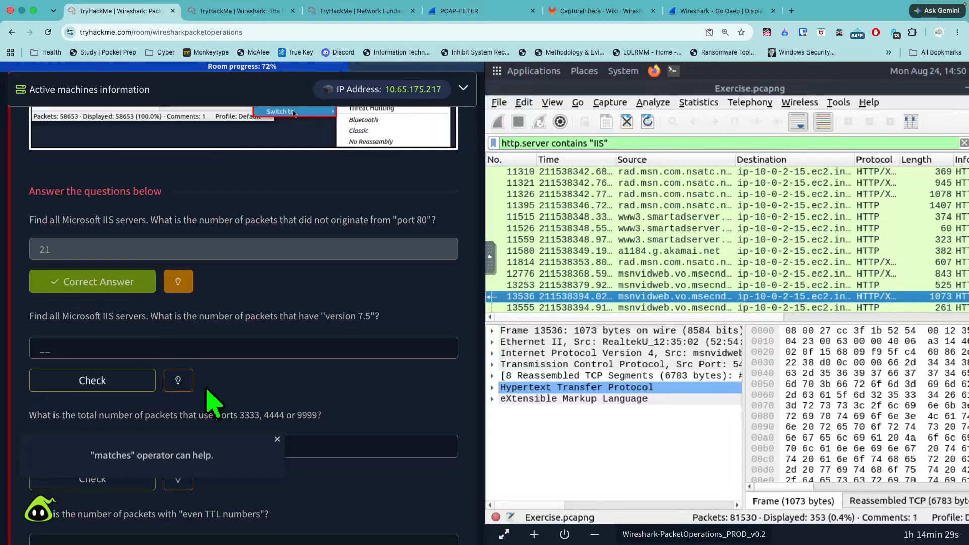
{"action": "left_click", "coordinate": [495, 399]}
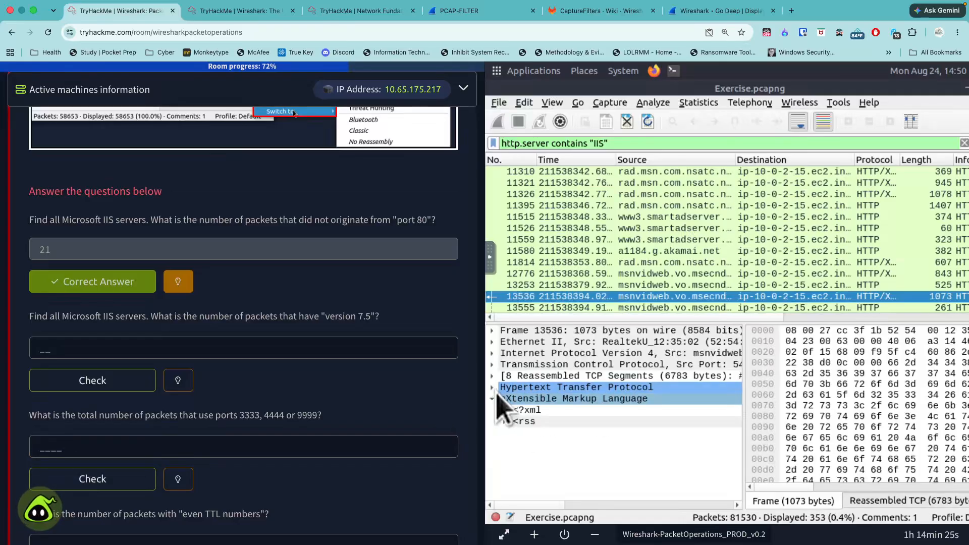
{"action": "left_click", "coordinate": [493, 387]}
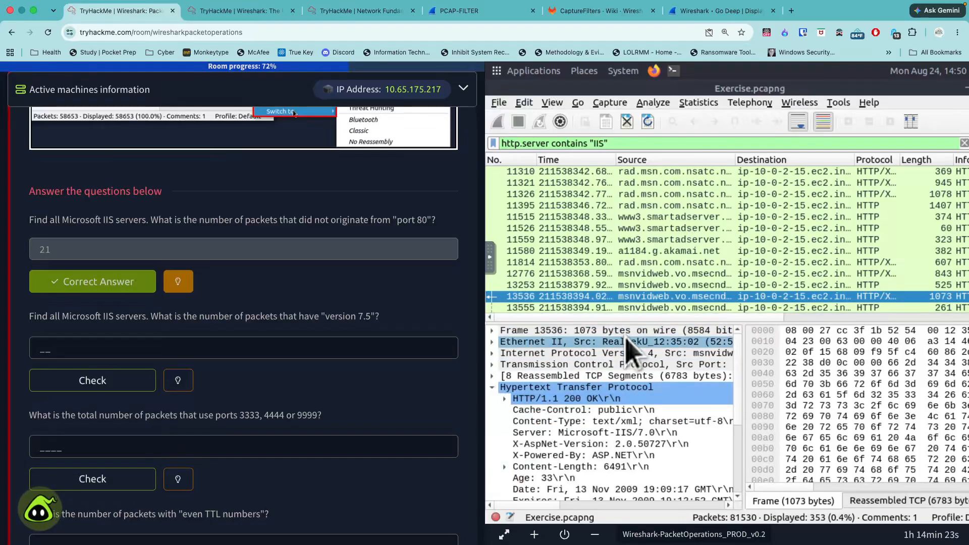
- Extend the IIS display filter with && http.server contains "7.5" and apply it
{"action": "left_click", "coordinate": [648, 144]}
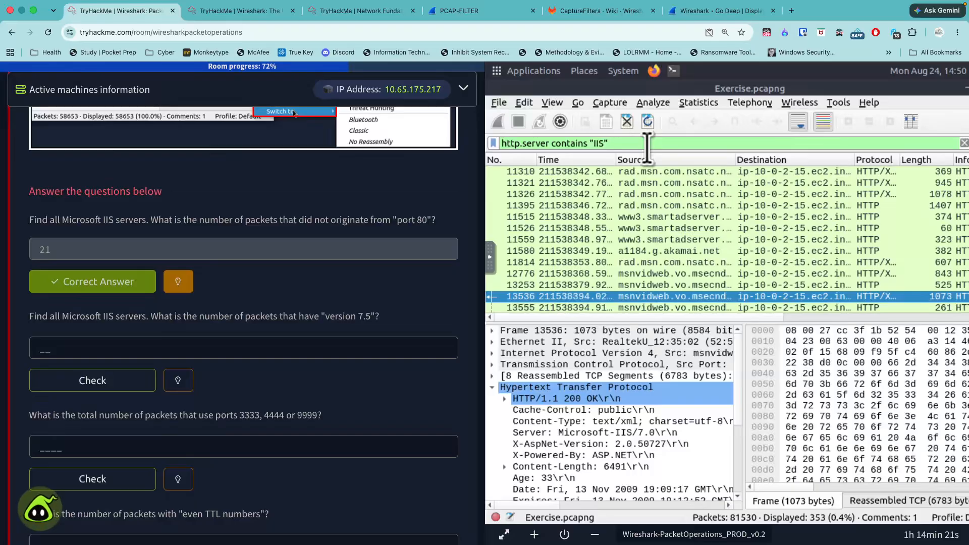
{"action": "type", "text": "&& http"}
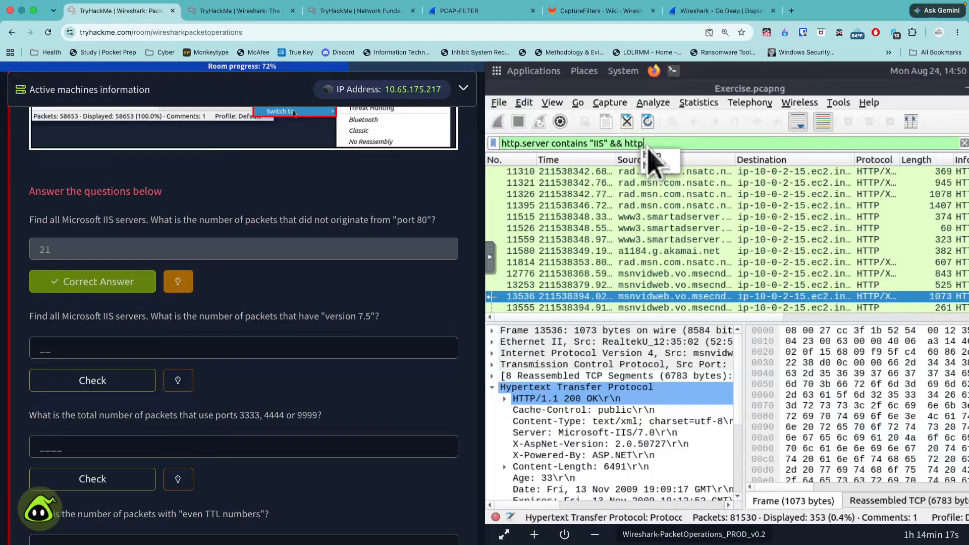
{"action": "type", "text": ".server "}
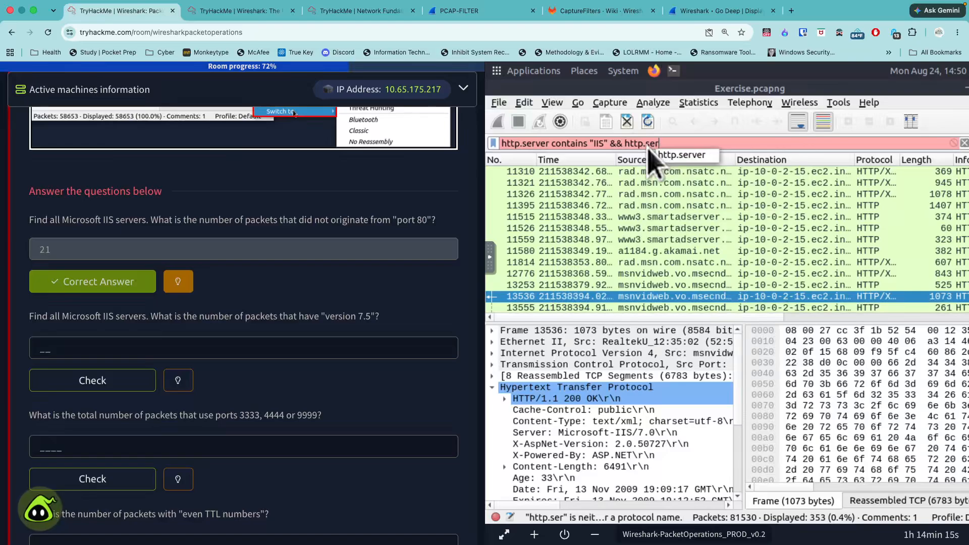
{"action": "type", "text": "contains "}
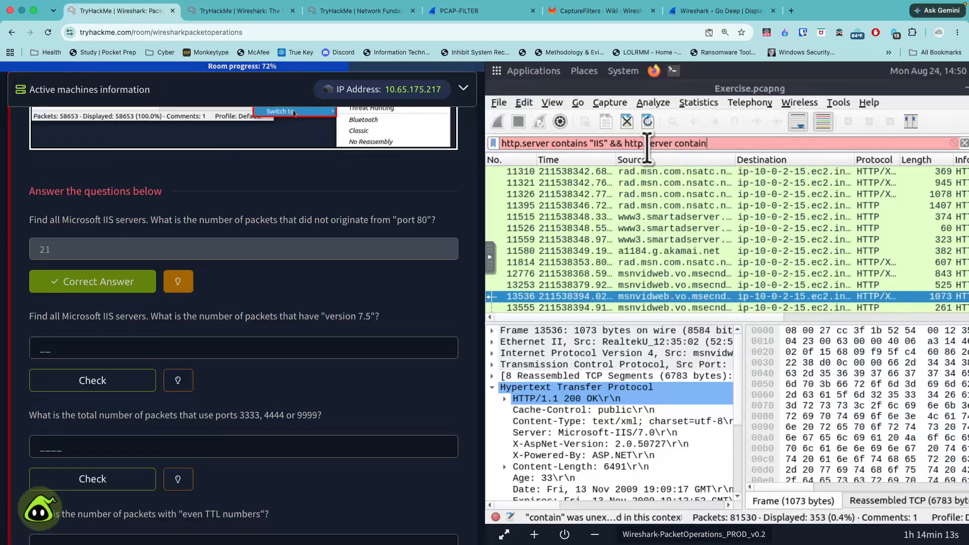
{"action": "type", "text": "\""}
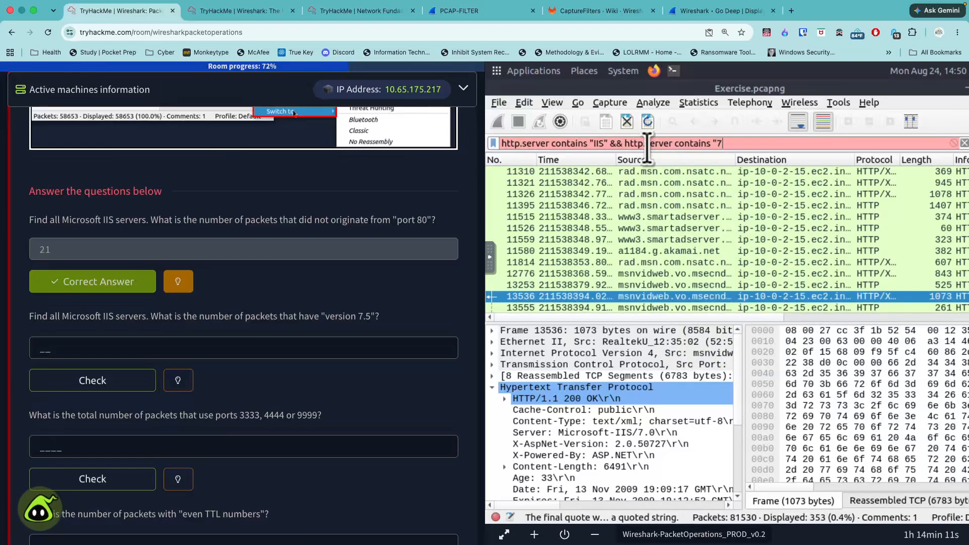
{"action": "type", "text": "7.5\""}
{"action": "key", "text": "Return"}
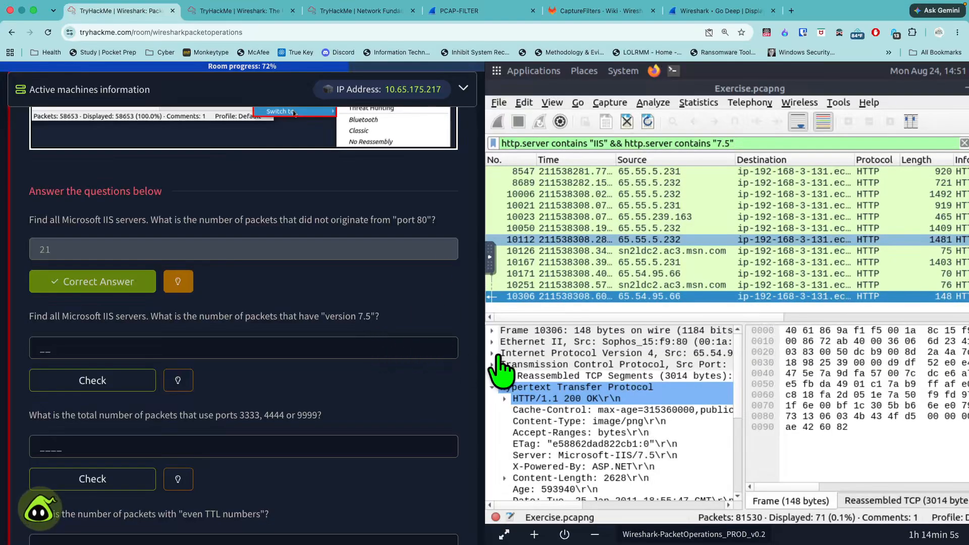
- Inspect the Server header in the HTTP details of packet 10306
{"action": "left_click", "coordinate": [653, 297]}
{"action": "left_click", "coordinate": [504, 410]}
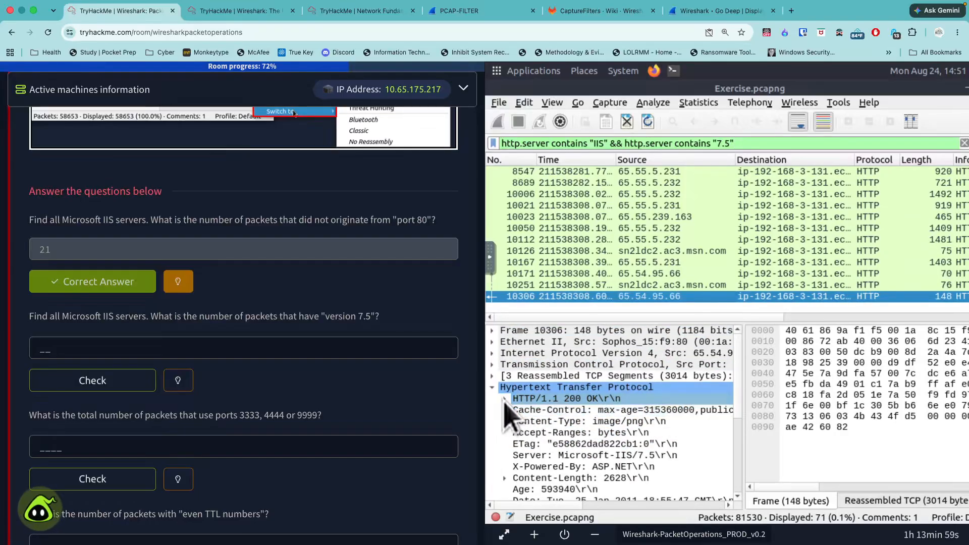
{"action": "left_click", "coordinate": [647, 457]}
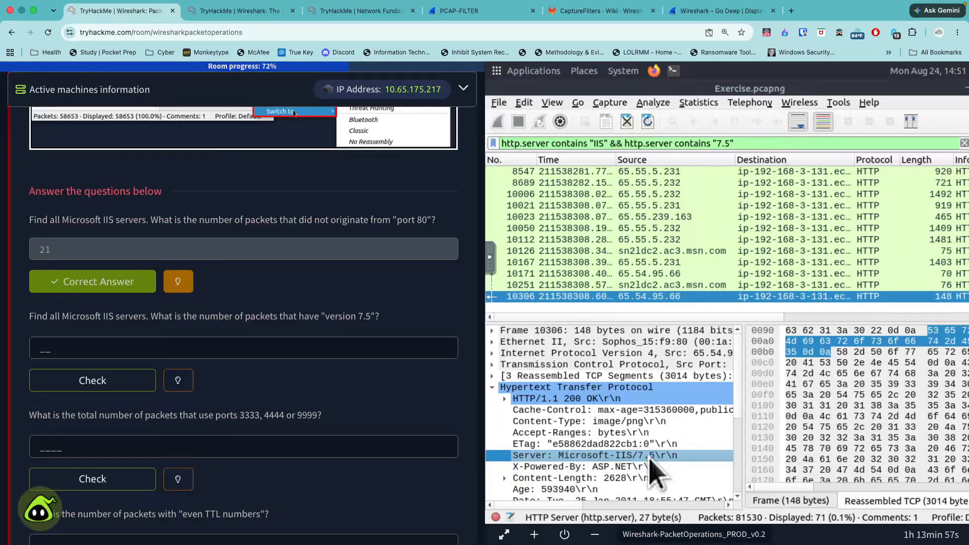
- Submit 71 as the answer to the question on Microsoft IIS packets that have version 7.5
{"action": "left_click", "coordinate": [389, 348]}
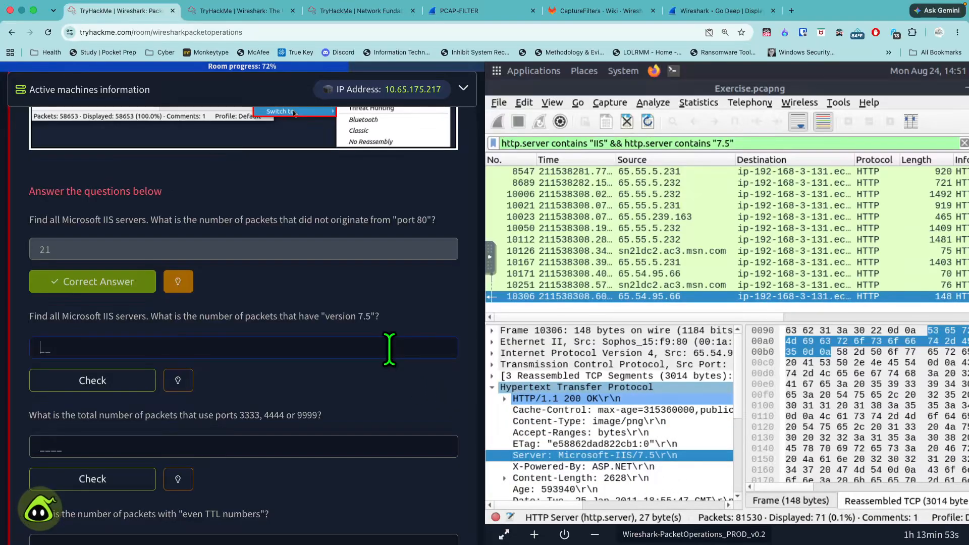
{"action": "type", "text": "71"}
{"action": "key", "text": "Return"}
{"action": "scroll", "coordinate": [320, 414], "scroll_direction": "down", "scroll_amount": 1}
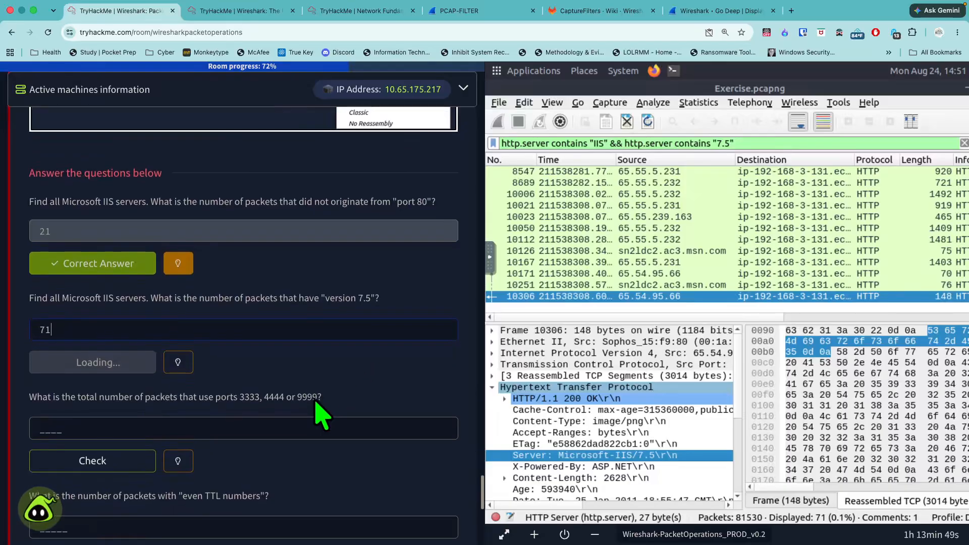
{"action": "scroll", "coordinate": [321, 414], "scroll_direction": "down", "scroll_amount": 1}
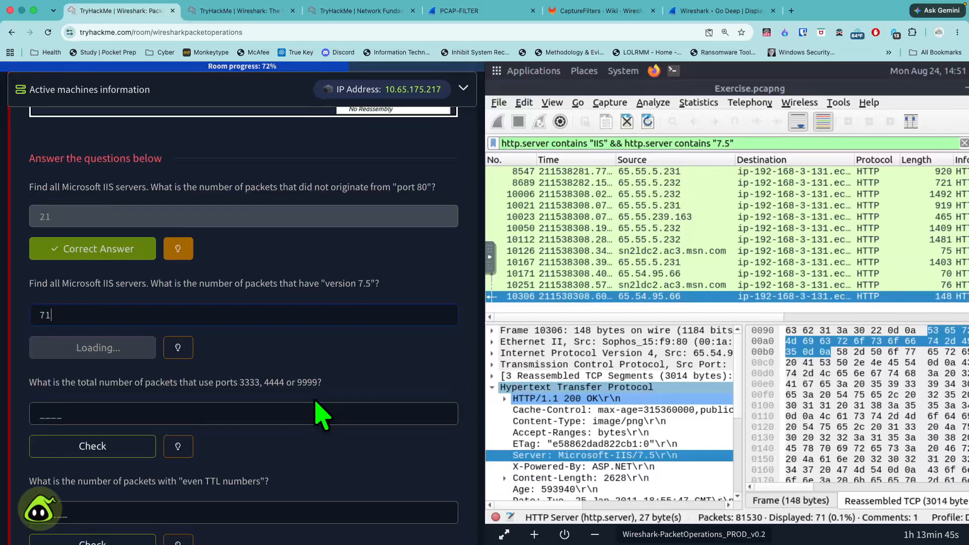
{"action": "scroll", "coordinate": [320, 414], "scroll_direction": "down", "scroll_amount": 1}
- Read the hint for the question on packets using ports 3333, 4444 or 9999, and dismiss it
{"action": "left_click", "coordinate": [219, 407]}
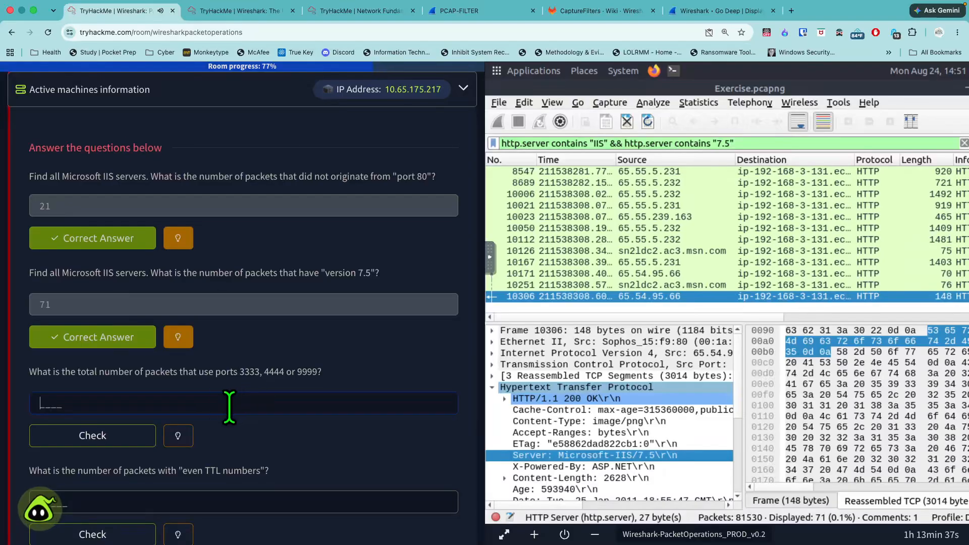
{"action": "scroll", "coordinate": [212, 406], "scroll_direction": "down", "scroll_amount": 1}
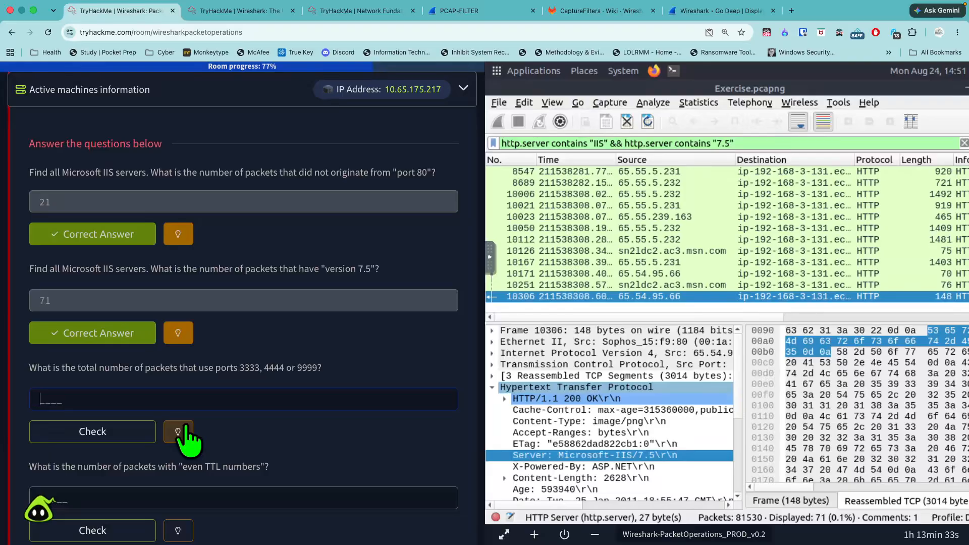
{"action": "left_click", "coordinate": [178, 432]}
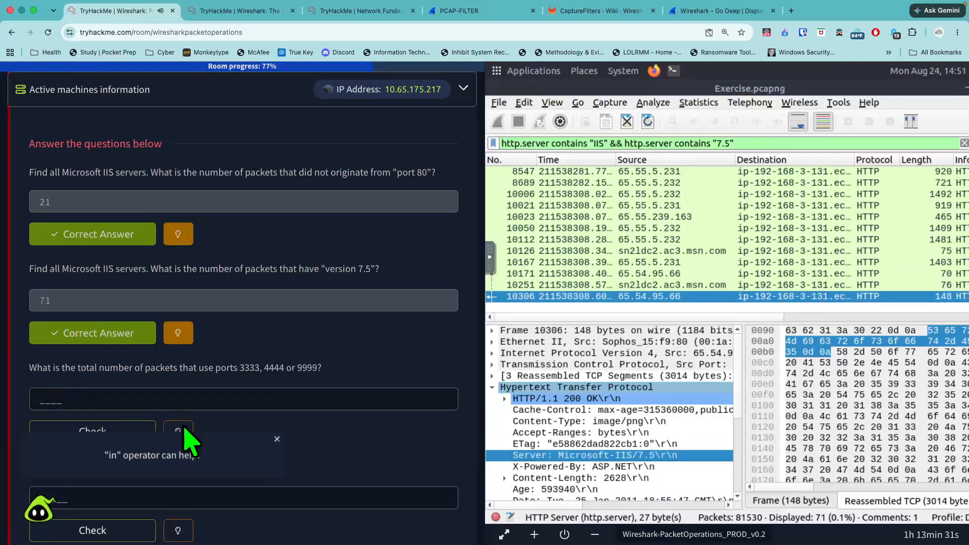
{"action": "left_click", "coordinate": [277, 439]}
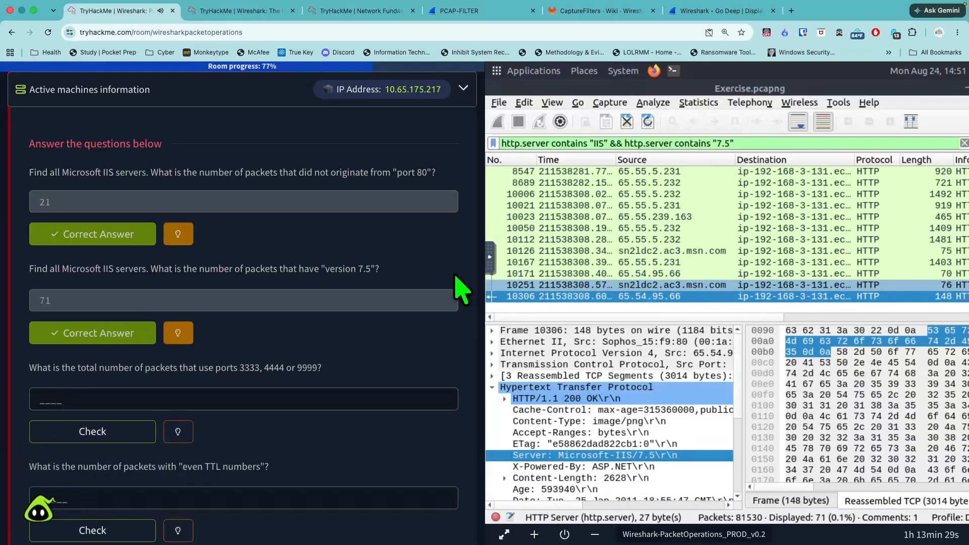
- Clear the IIS display filter and begin a new one with tcp.port
{"action": "left_click_drag", "start_coordinate": [744, 150], "coordinate": [500, 143]}
{"action": "key", "text": "BackSpace"}
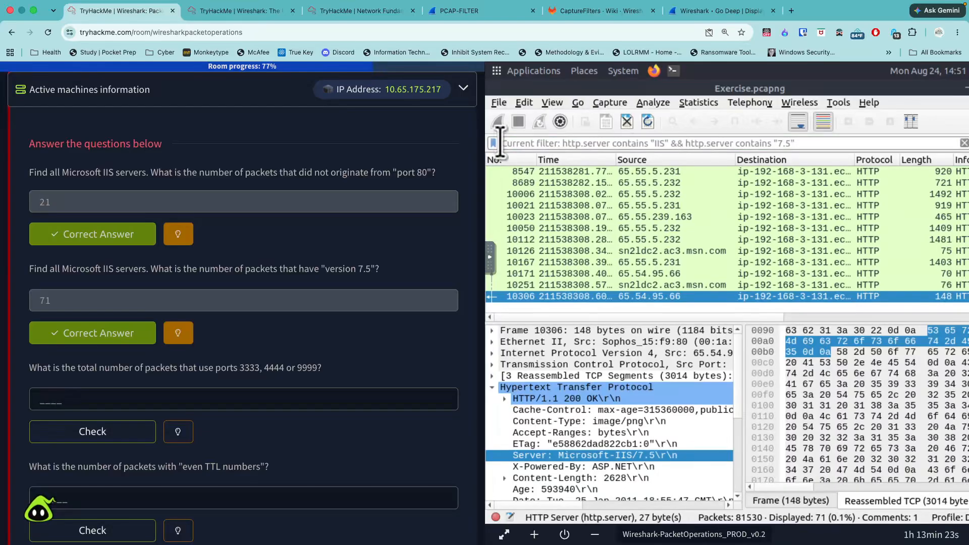
{"action": "type", "text": "tcp"}
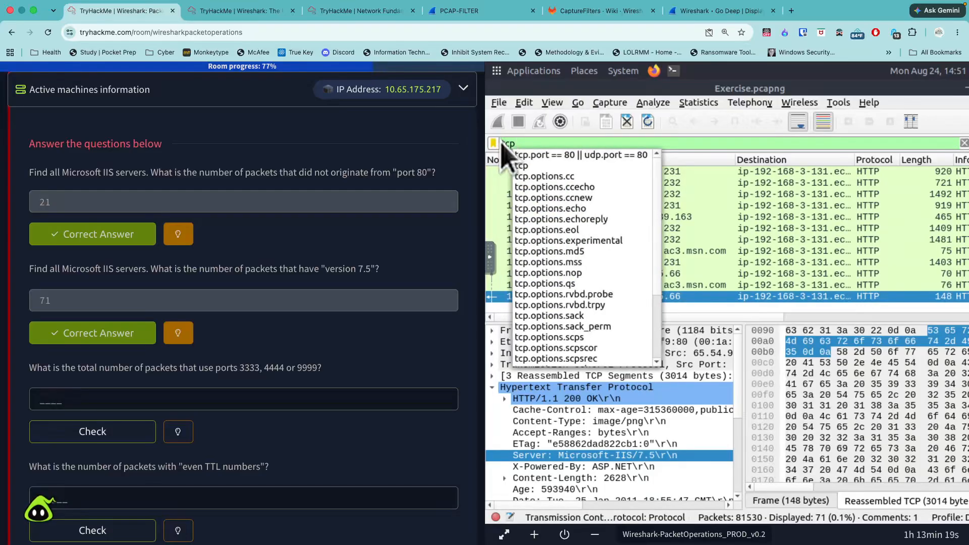
{"action": "type", "text": ".port"}
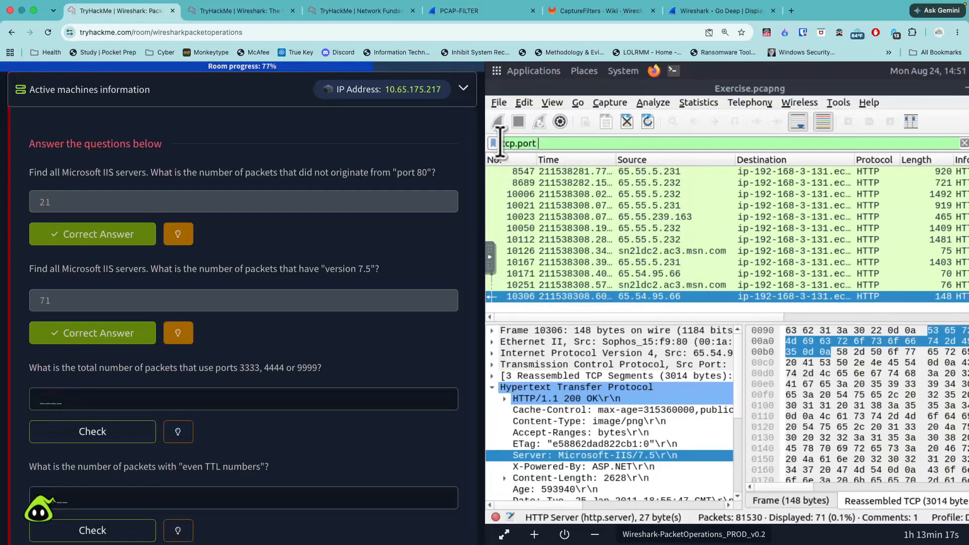
- Look up the "in" filter's usage example in the task text and extend the display filter with in {
{"action": "scroll", "coordinate": [335, 244], "scroll_direction": "up", "scroll_amount": 15}
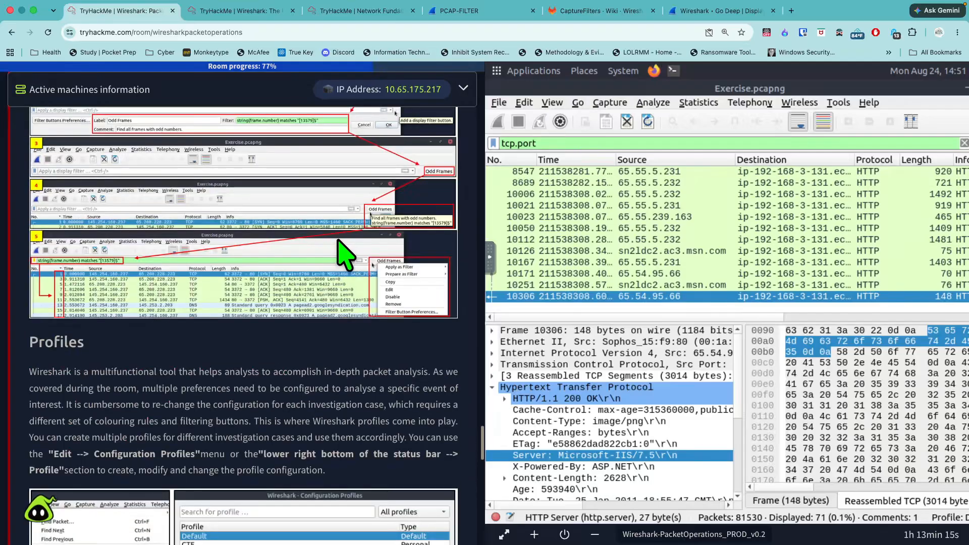
{"action": "scroll", "coordinate": [345, 254], "scroll_direction": "up", "scroll_amount": 12}
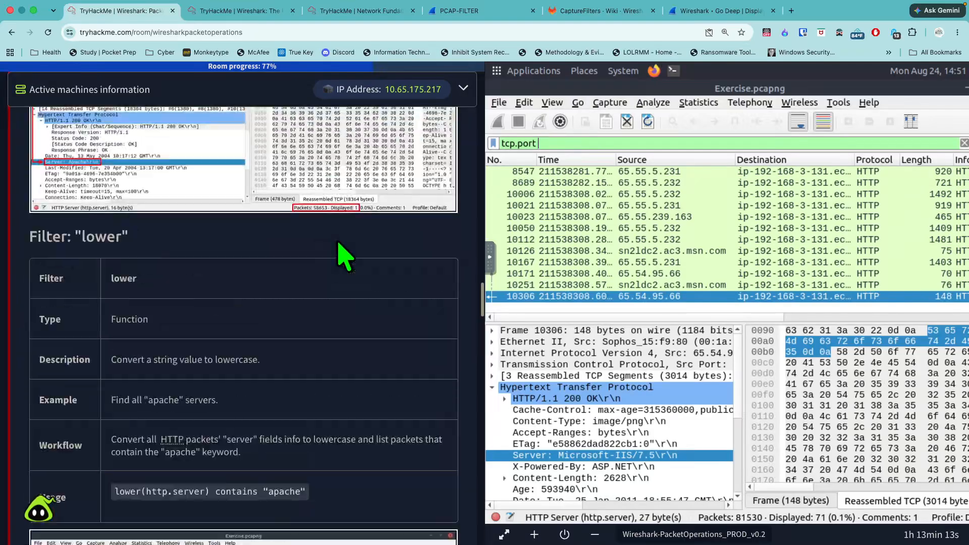
{"action": "scroll", "coordinate": [345, 255], "scroll_direction": "down", "scroll_amount": 10}
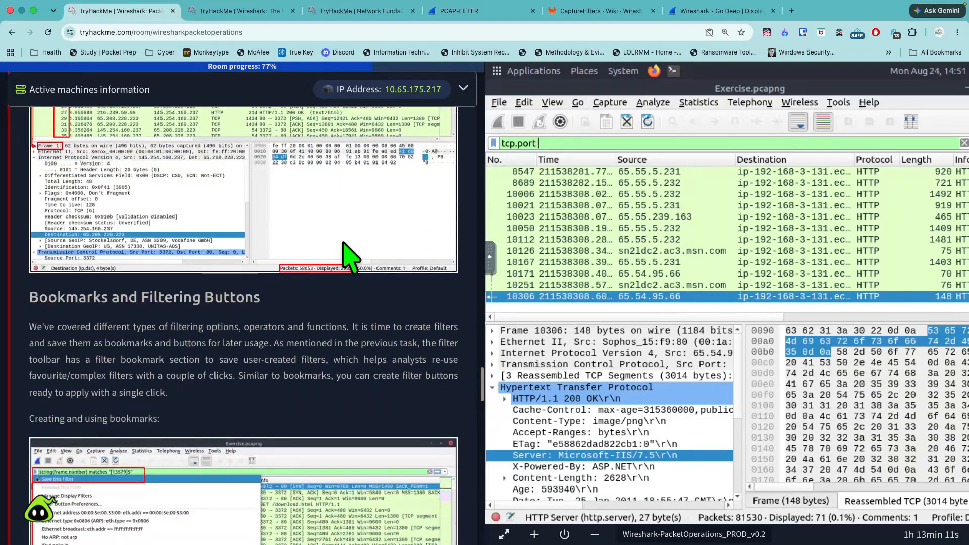
{"action": "scroll", "coordinate": [351, 260], "scroll_direction": "up", "scroll_amount": 8}
{"action": "scroll", "coordinate": [351, 260], "scroll_direction": "up", "scroll_amount": 20}
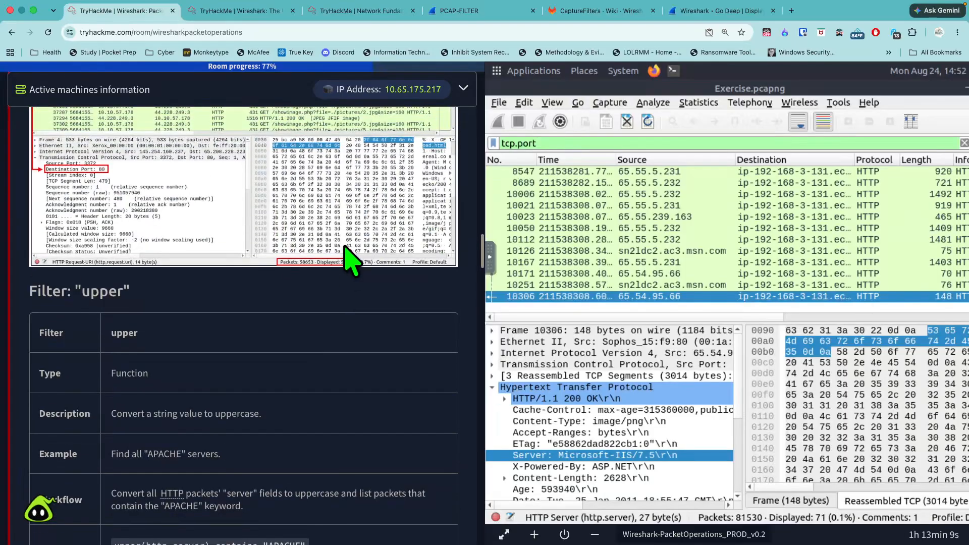
{"action": "scroll", "coordinate": [352, 260], "scroll_direction": "up", "scroll_amount": 5}
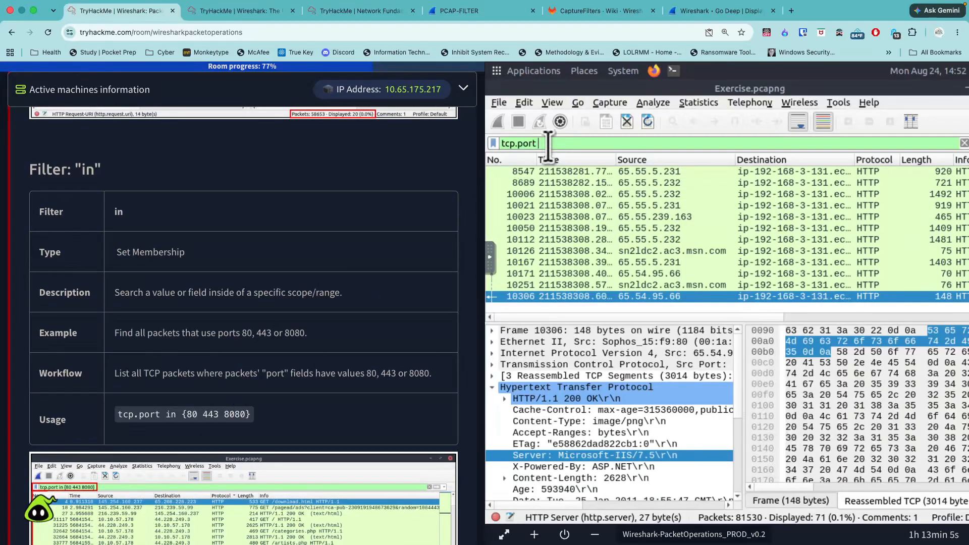
{"action": "type", "text": "in"}
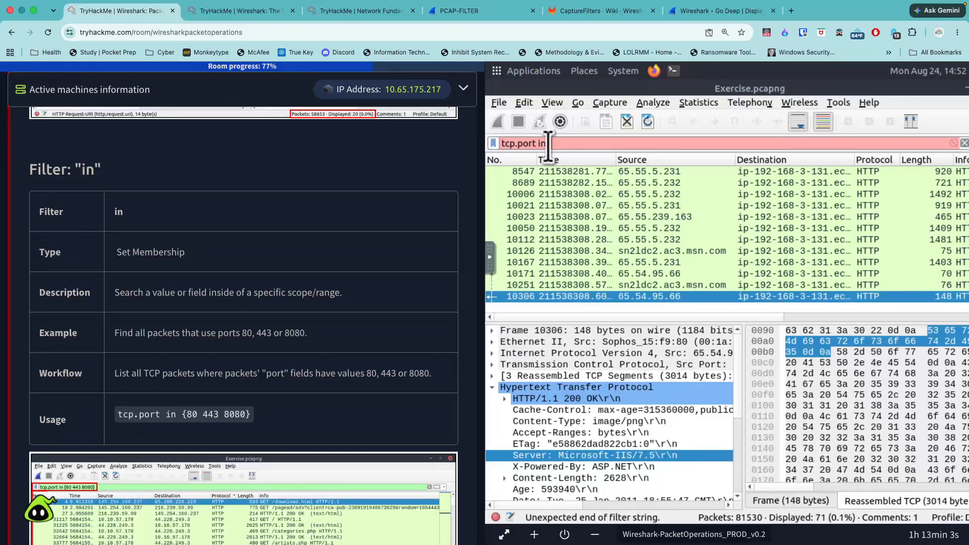
{"action": "type", "text": " {"}
{"action": "scroll", "coordinate": [368, 352], "scroll_direction": "down", "scroll_amount": 15}
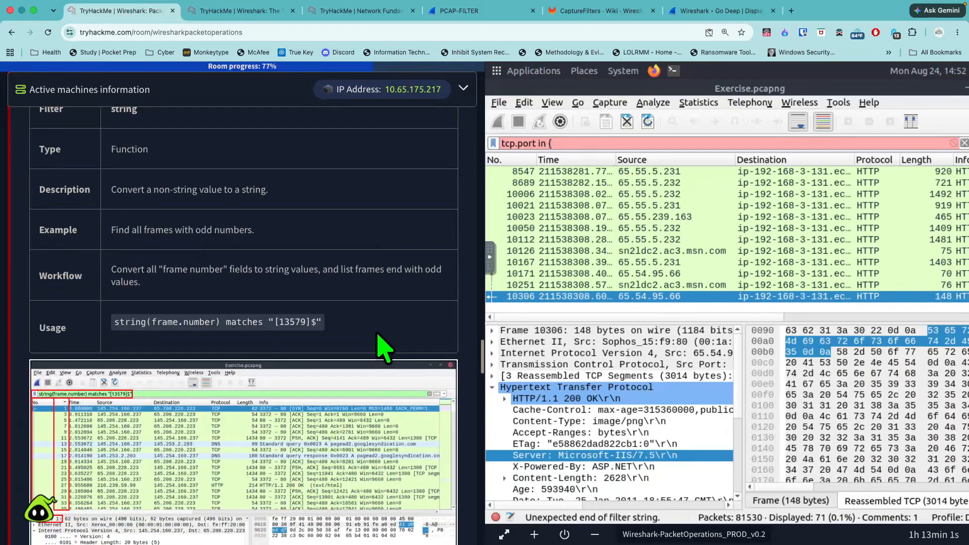
{"action": "scroll", "coordinate": [383, 348], "scroll_direction": "down", "scroll_amount": 20}
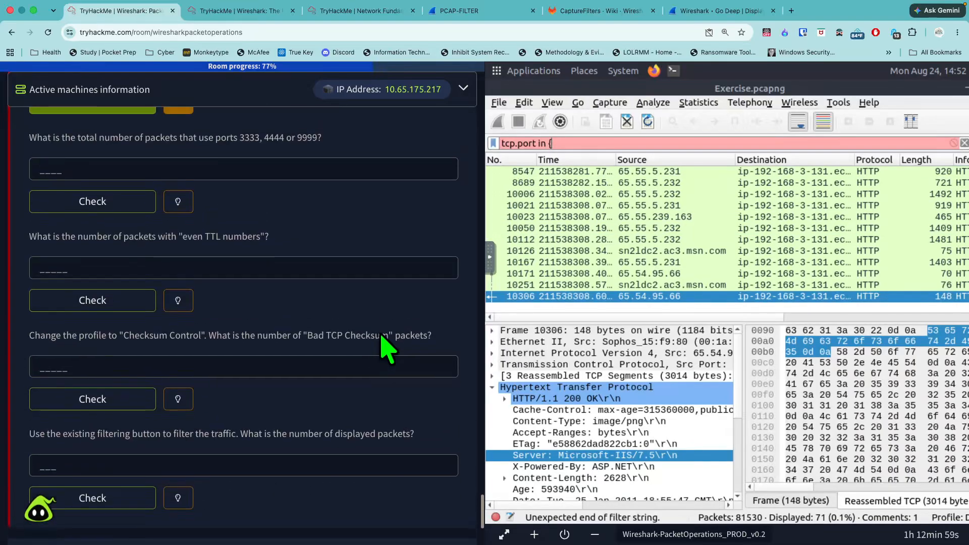
{"action": "scroll", "coordinate": [386, 348], "scroll_direction": "up", "scroll_amount": 3}
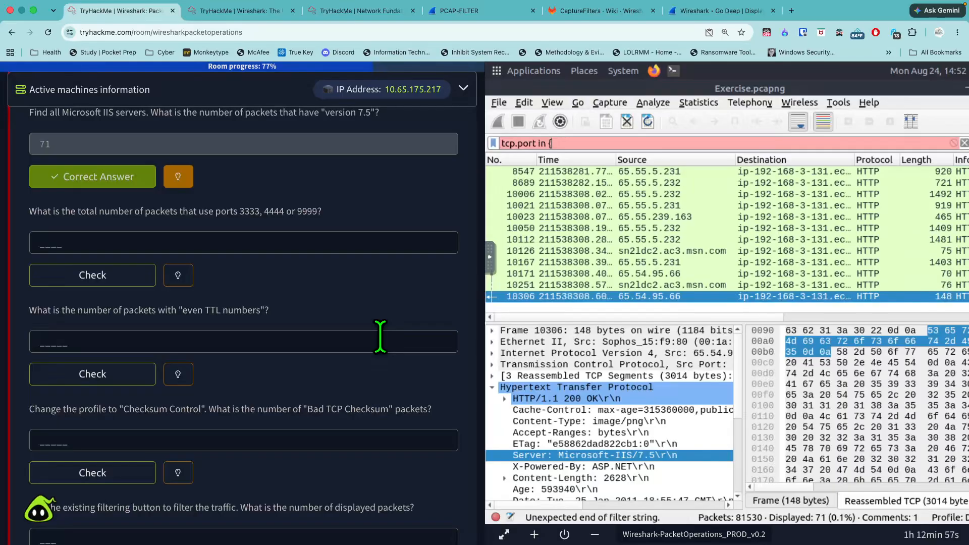
{"action": "type", "text": "3333 4444 9999"}
{"action": "type", "text": "}"}
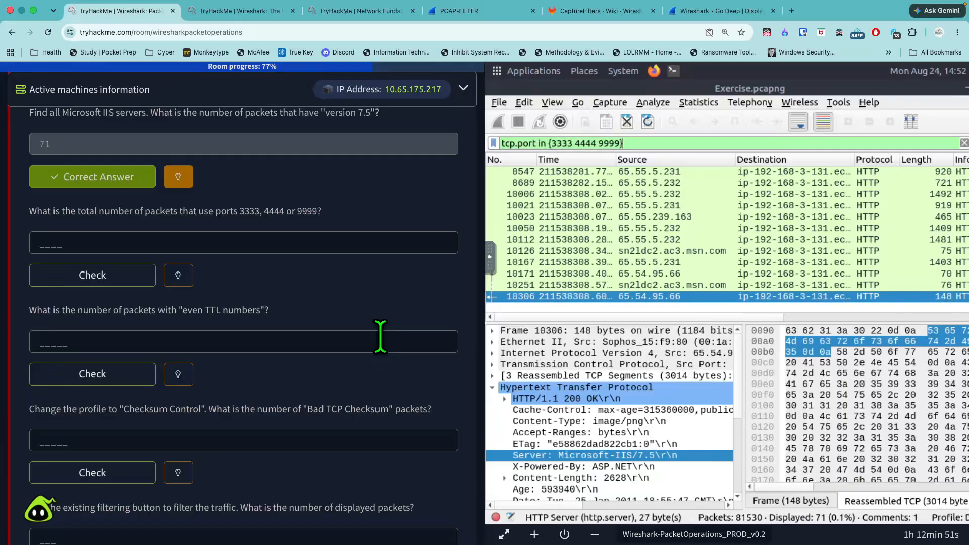
{"action": "key", "text": "Return"}
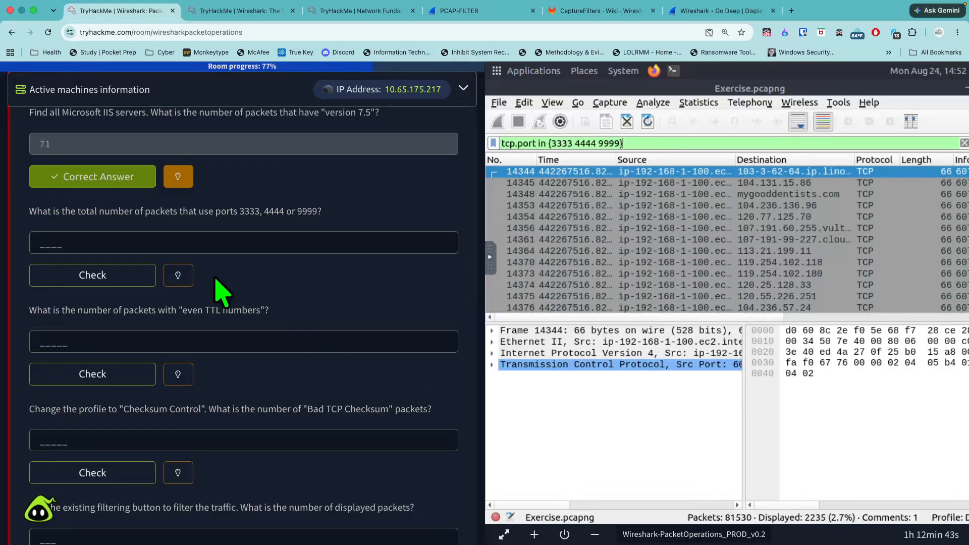
- Submit 2235 as the total number of packets that use ports 3333, 4444 or 9999
{"action": "left_click", "coordinate": [186, 243]}
{"action": "type", "text": "2235"}
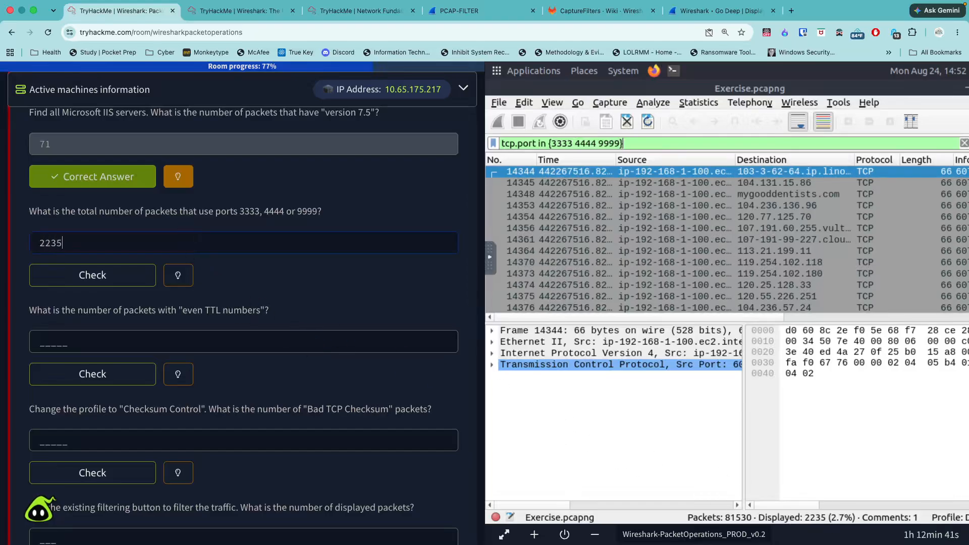
{"action": "key", "text": "Return"}
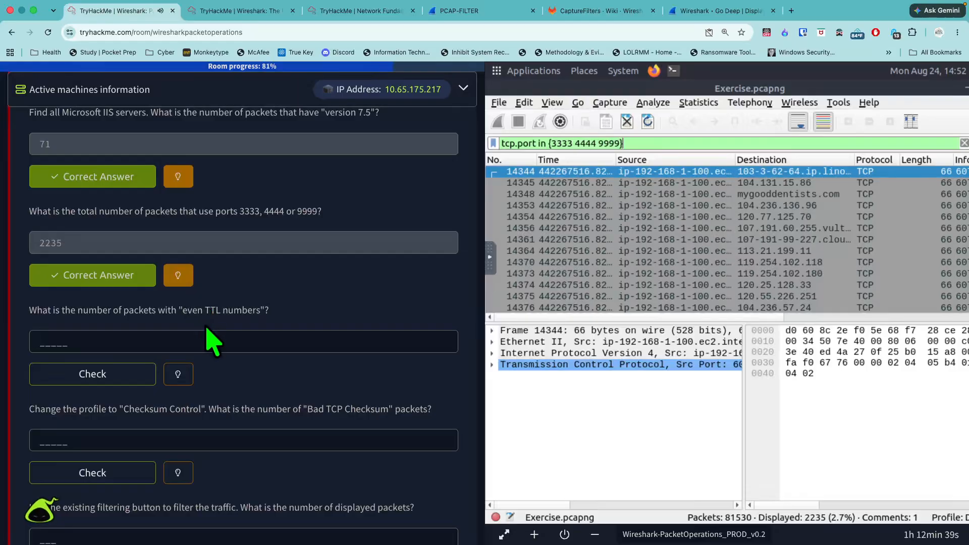
- Read the hint for the "even TTL numbers" question and dismiss it
{"action": "scroll", "coordinate": [210, 336], "scroll_direction": "down", "scroll_amount": 1}
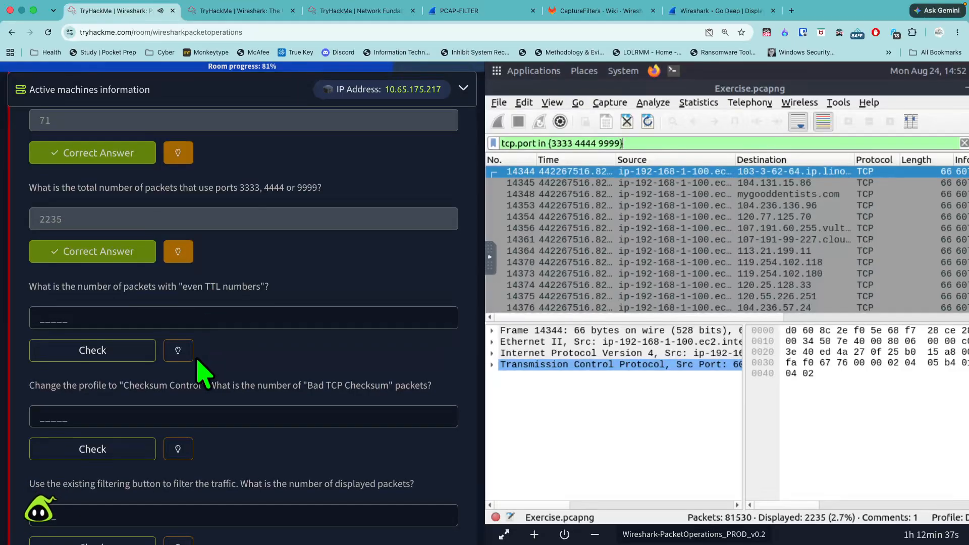
{"action": "scroll", "coordinate": [199, 363], "scroll_direction": "down", "scroll_amount": 4}
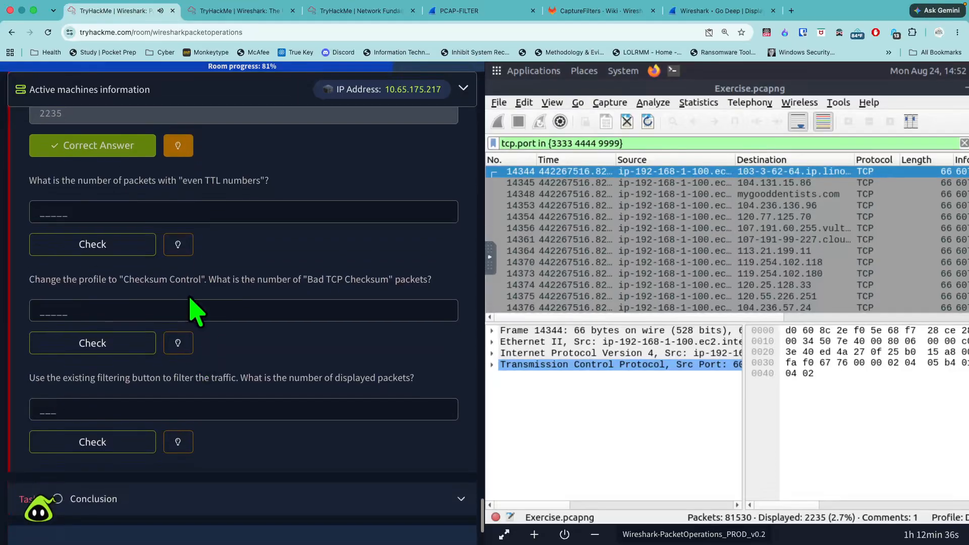
{"action": "left_click", "coordinate": [177, 246]}
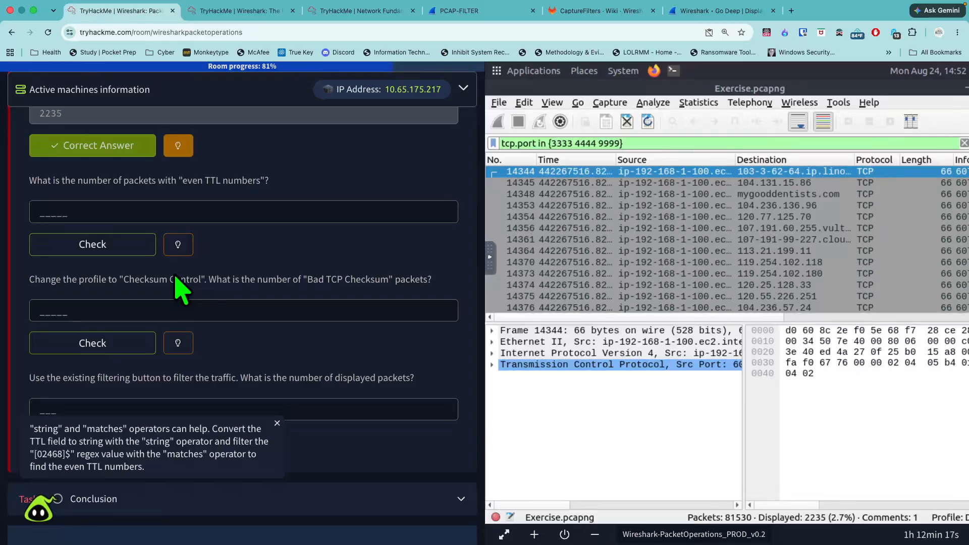
{"action": "left_click", "coordinate": [278, 423]}
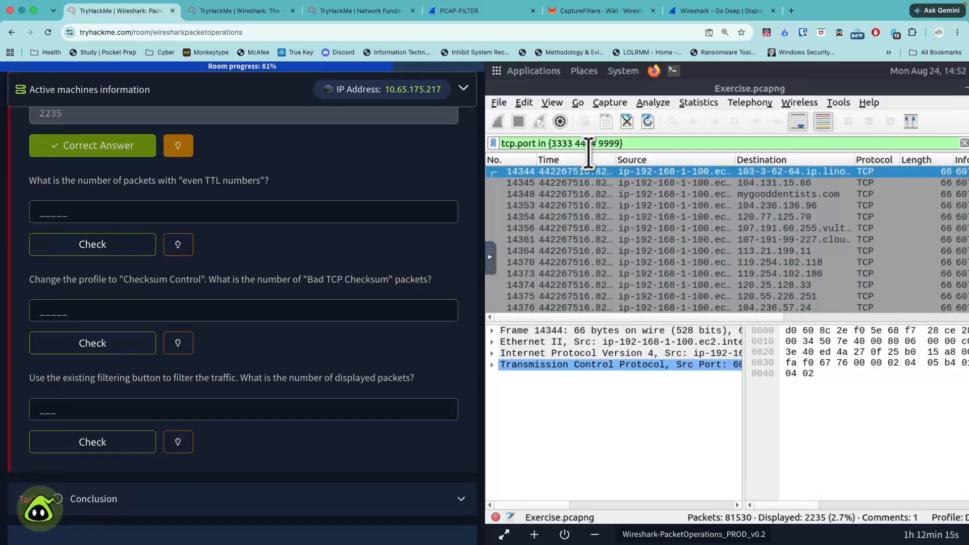
- Replace the port display filter with string and recheck the hint for the even TTL question
{"action": "left_click_drag", "start_coordinate": [635, 147], "coordinate": [496, 143]}
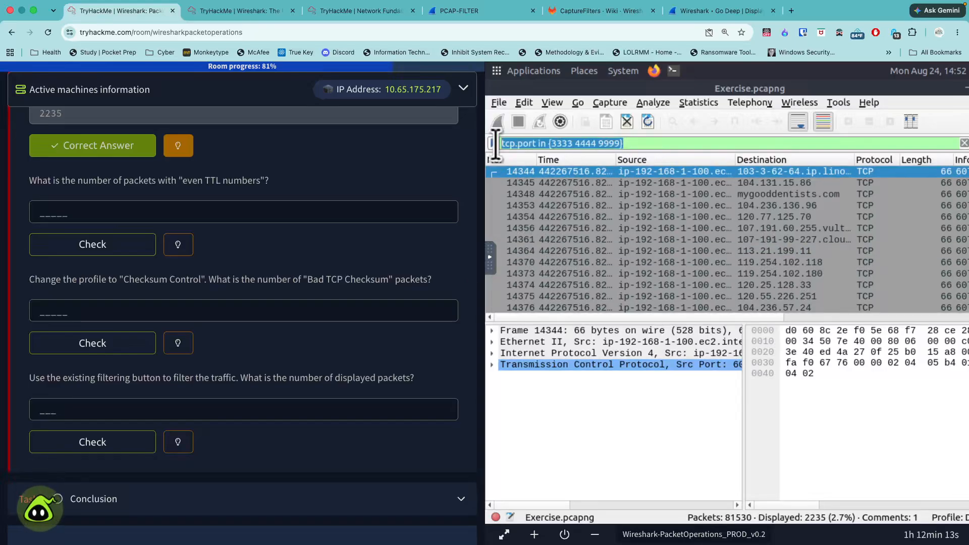
{"action": "key", "text": "BackSpace"}
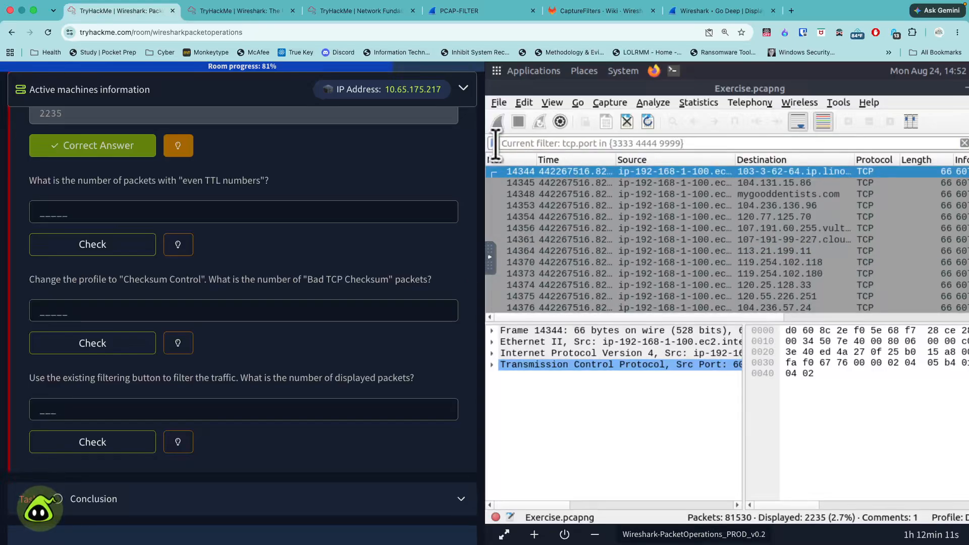
{"action": "type", "text": "string"}
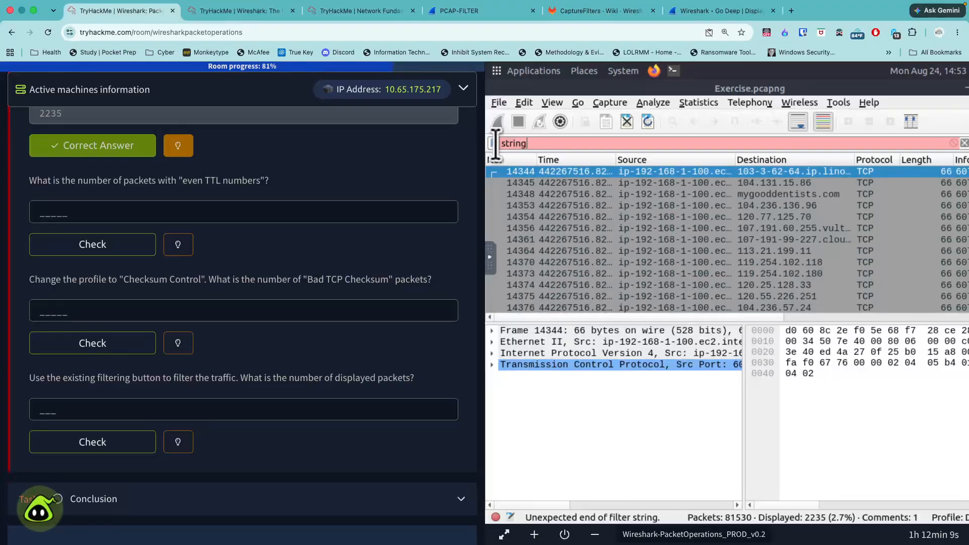
{"action": "left_click", "coordinate": [185, 245]}
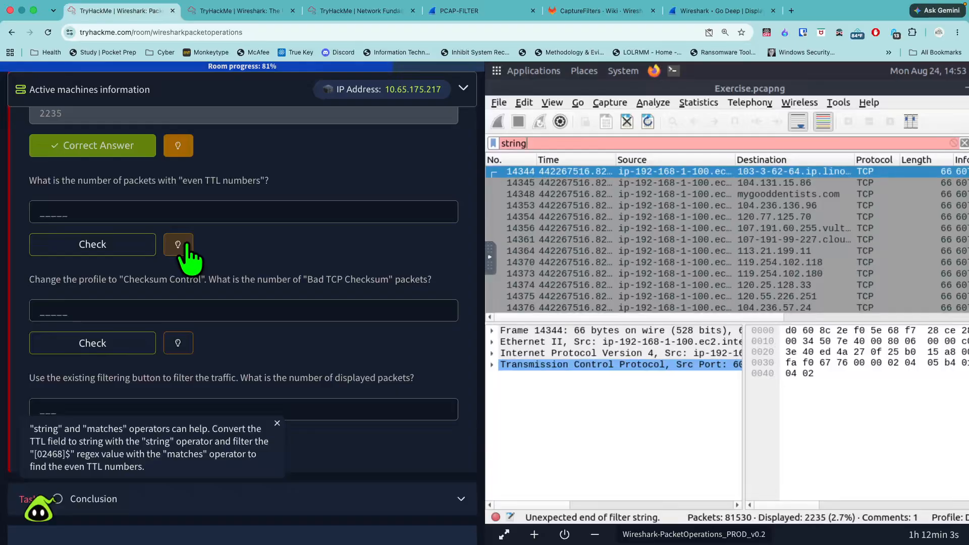
{"action": "left_click", "coordinate": [186, 244]}
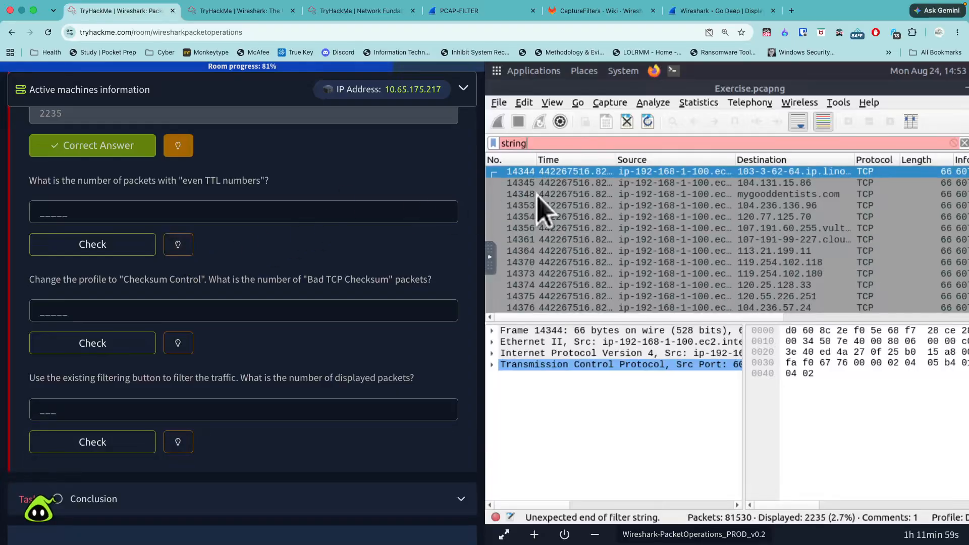
- Complete the display filter as string(ip.ttl) matches "[02468]$" and apply it to isolate packets with even TTL values
{"action": "left_click", "coordinate": [567, 144]}
{"action": "type", "text": "(ip.tt"}
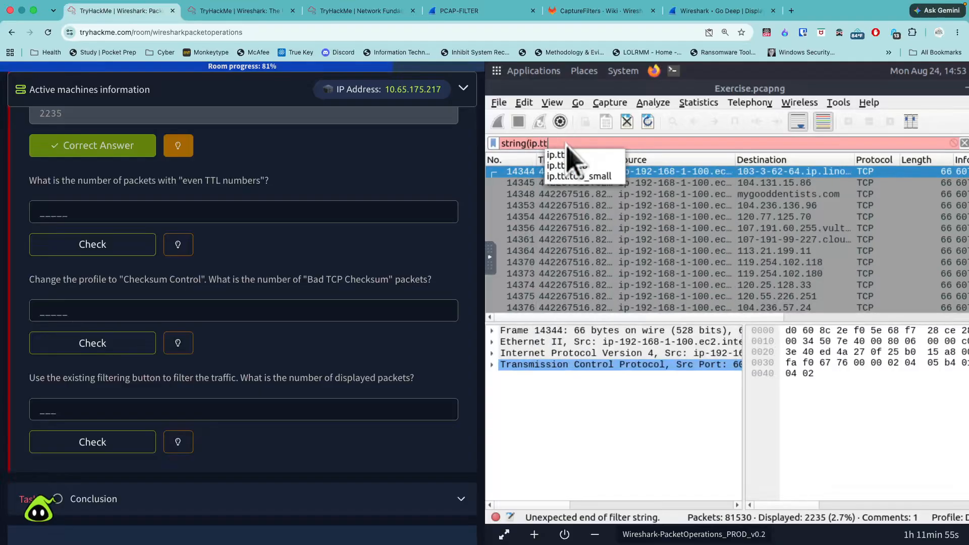
{"action": "type", "text": "l) "}
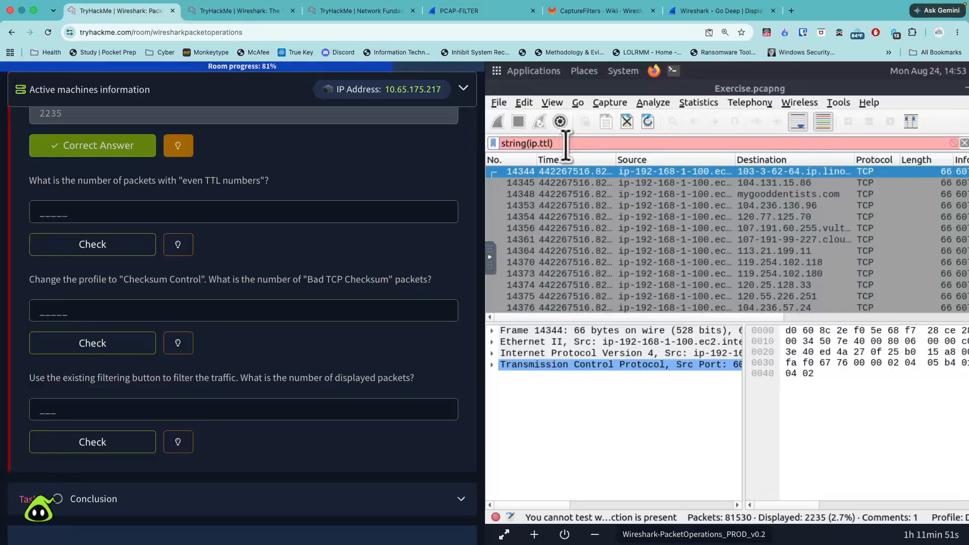
{"action": "type", "text": "matches"}
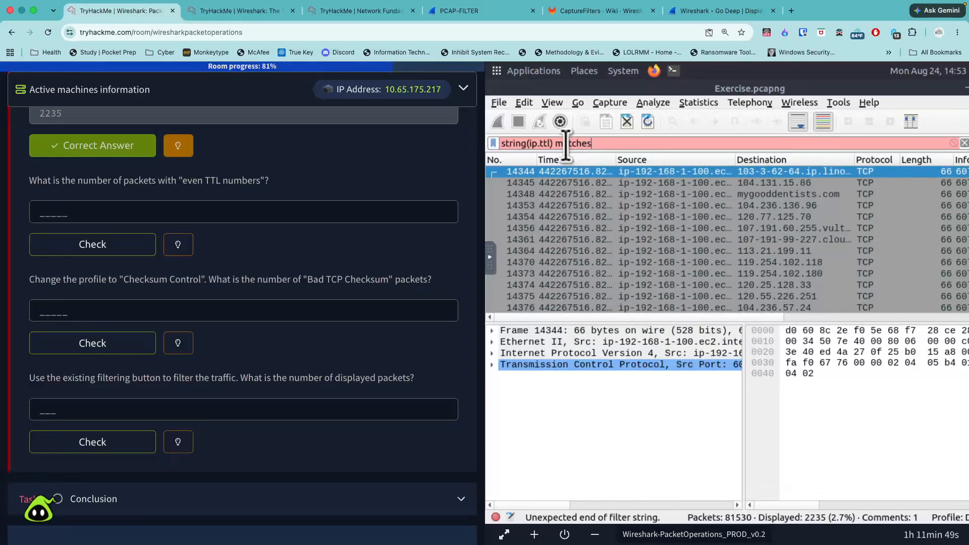
{"action": "type", "text": " \""}
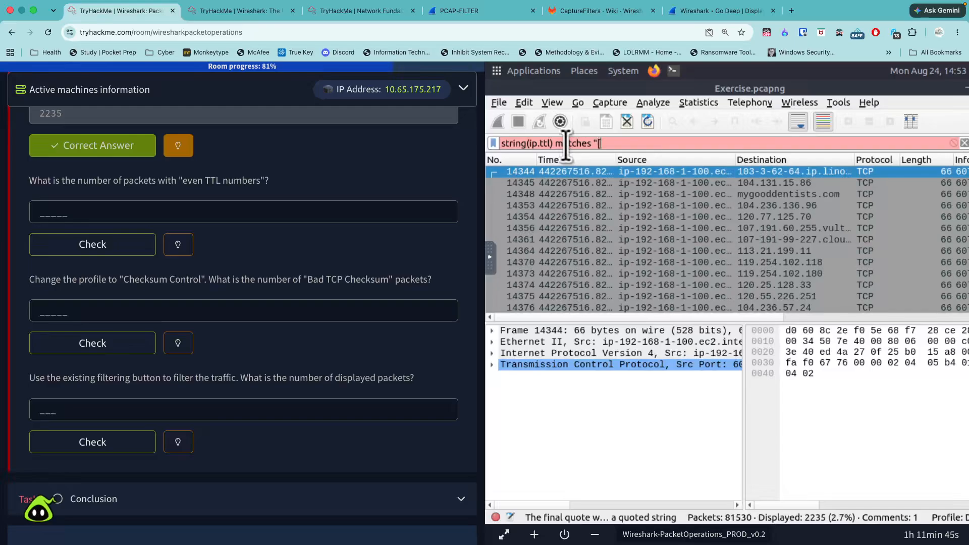
{"action": "type", "text": "[0,2"}
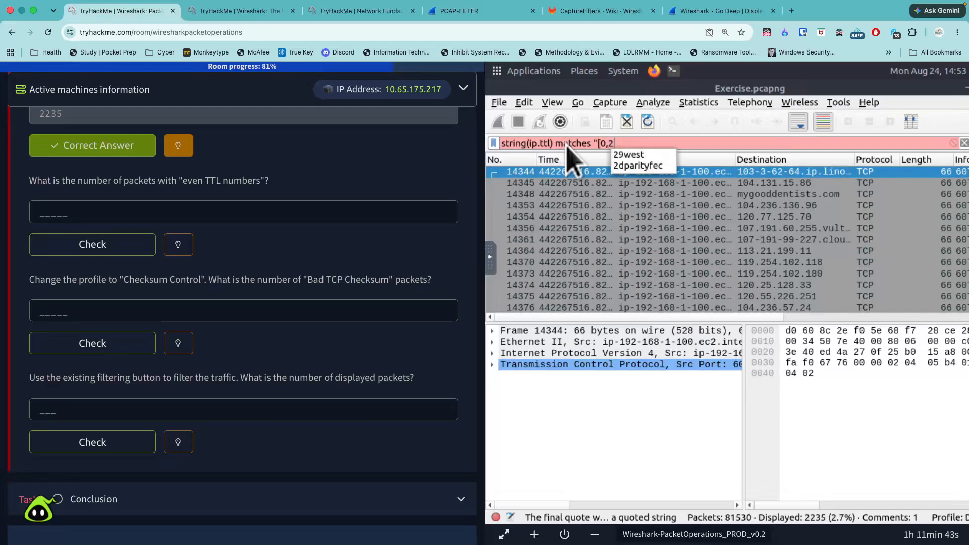
{"action": "type", "text": "468"}
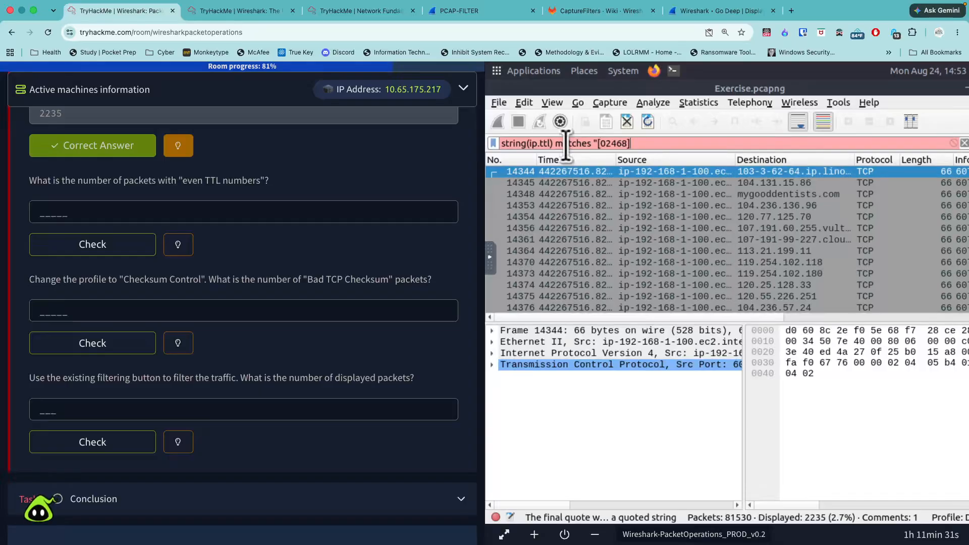
{"action": "type", "text": "\""}
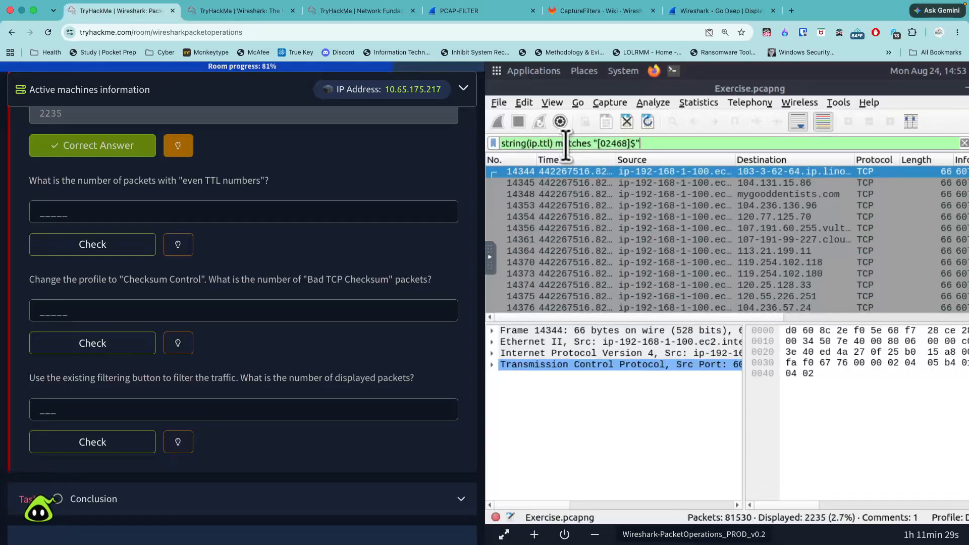
{"action": "key", "text": "Return"}
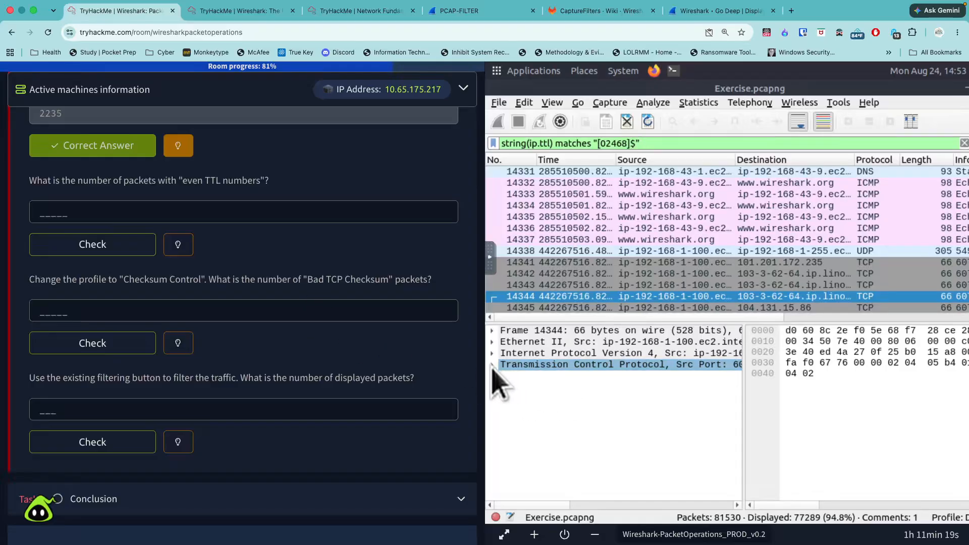
- Look for a TTL value in the packet list's Info column and in packet 14344's Transmission Control Protocol details, including its timestamps
{"action": "left_click_drag", "start_coordinate": [657, 313], "coordinate": [876, 318]}
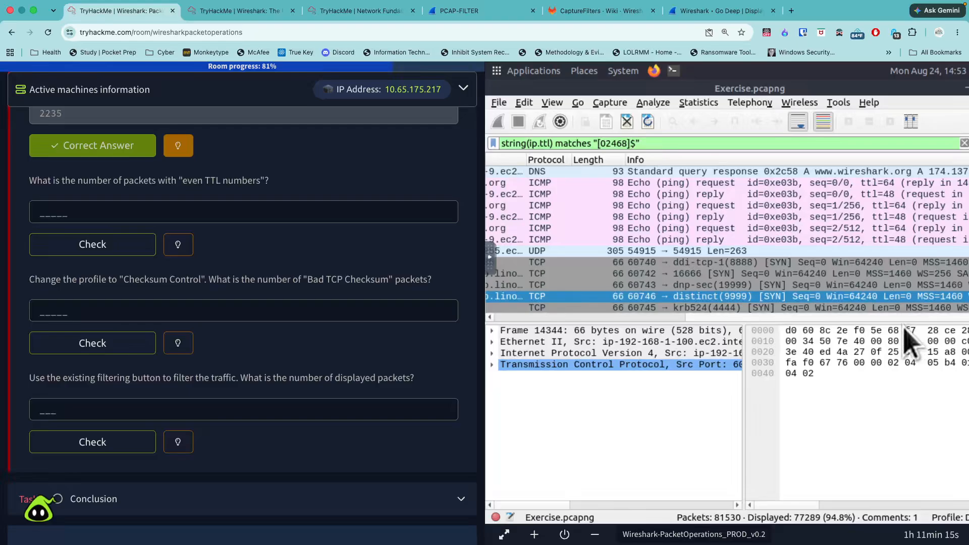
{"action": "left_click_drag", "start_coordinate": [818, 326], "coordinate": [558, 320]}
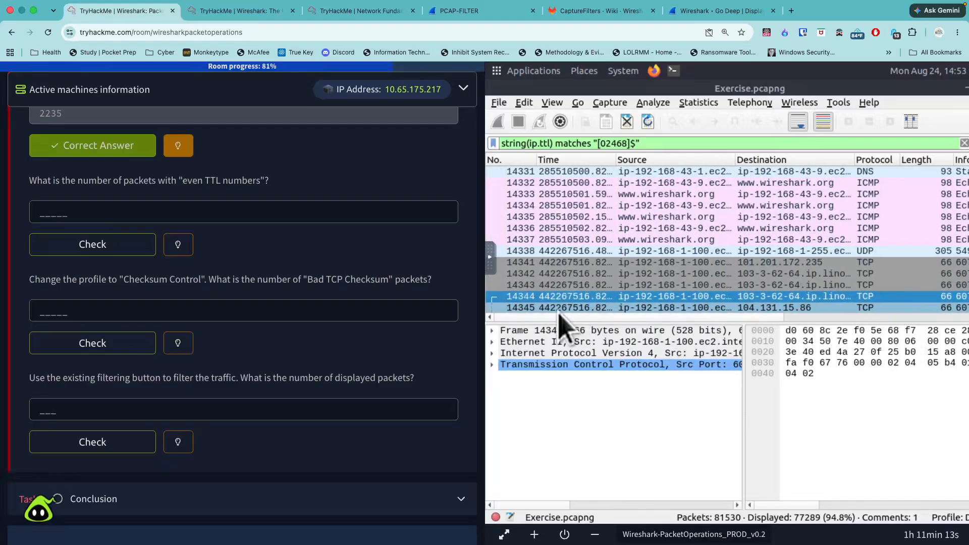
{"action": "left_click", "coordinate": [492, 365]}
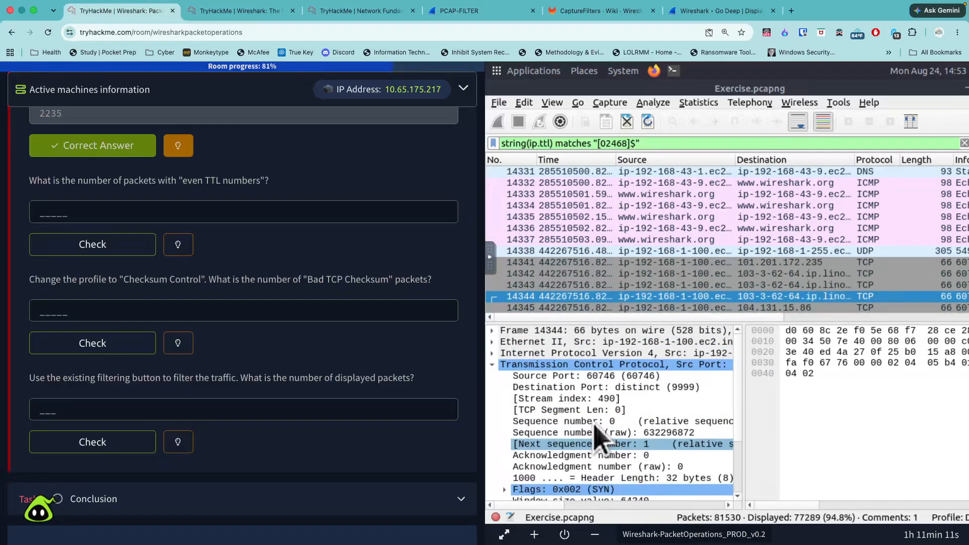
{"action": "scroll", "coordinate": [577, 386], "scroll_direction": "down", "scroll_amount": 1}
{"action": "scroll", "coordinate": [599, 409], "scroll_direction": "down", "scroll_amount": 1}
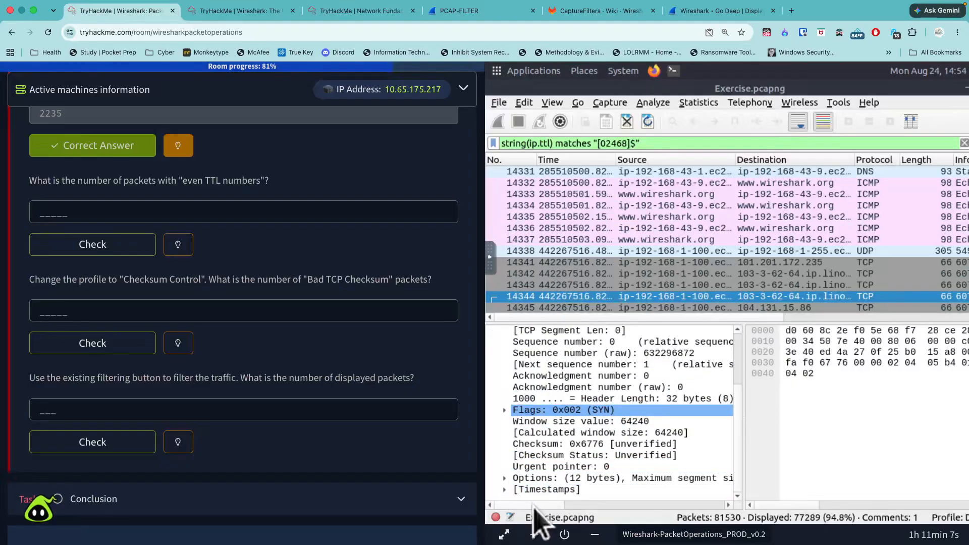
{"action": "left_click", "coordinate": [505, 489]}
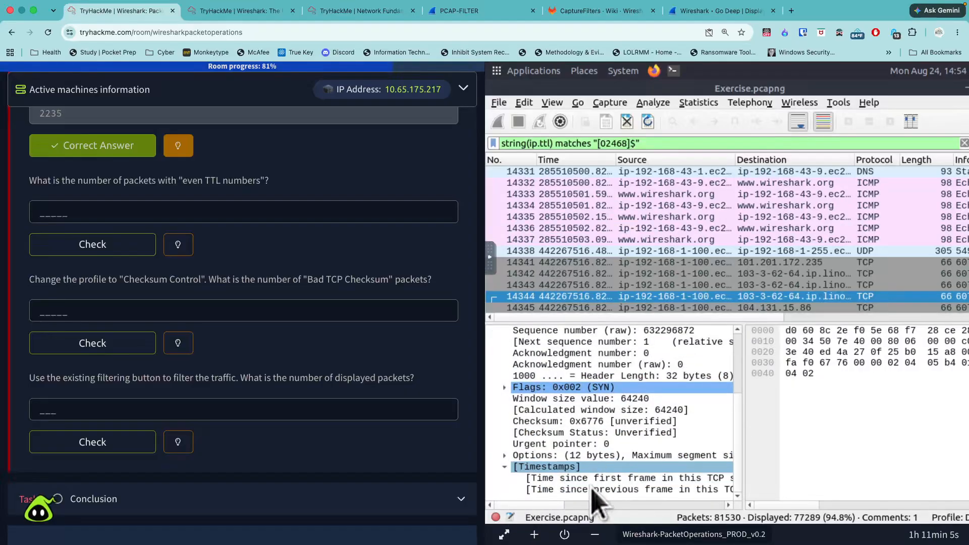
{"action": "left_click_drag", "start_coordinate": [556, 504], "coordinate": [557, 480]}
{"action": "scroll", "coordinate": [557, 479], "scroll_direction": "left", "scroll_amount": 2}
{"action": "scroll", "coordinate": [575, 434], "scroll_direction": "up", "scroll_amount": 2}
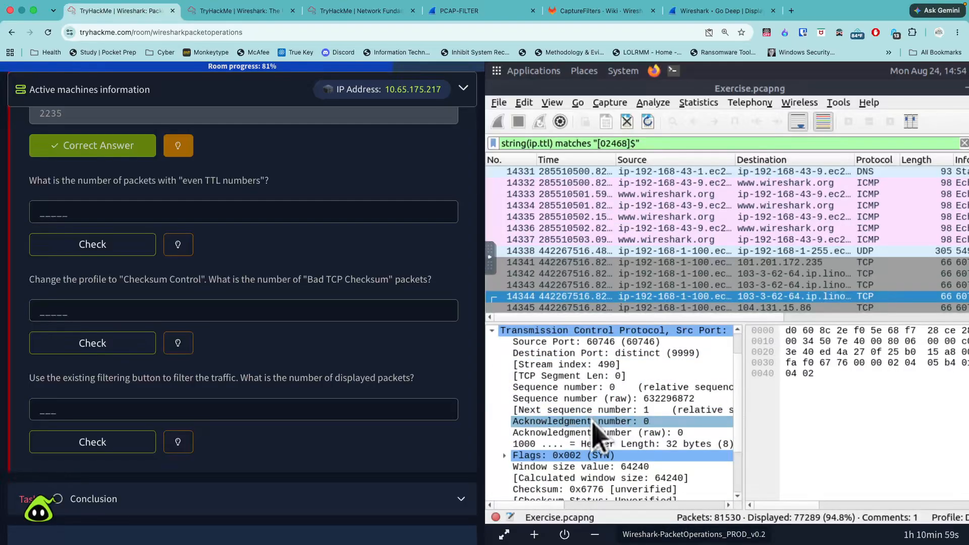
{"action": "scroll", "coordinate": [593, 435], "scroll_direction": "up", "scroll_amount": 1}
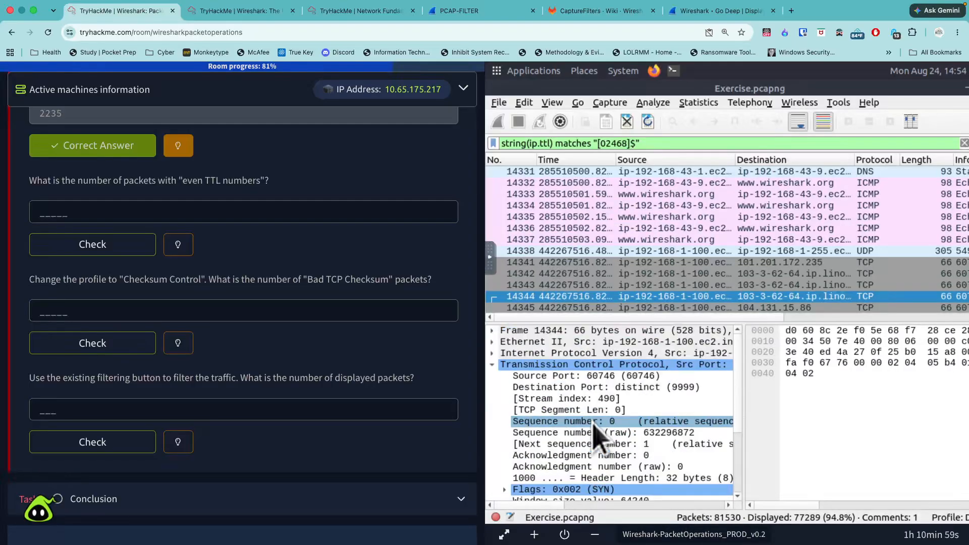
- Expand packet 14344's Internet Protocol Version 4 details and check its Time to live field
{"action": "left_click", "coordinate": [493, 353]}
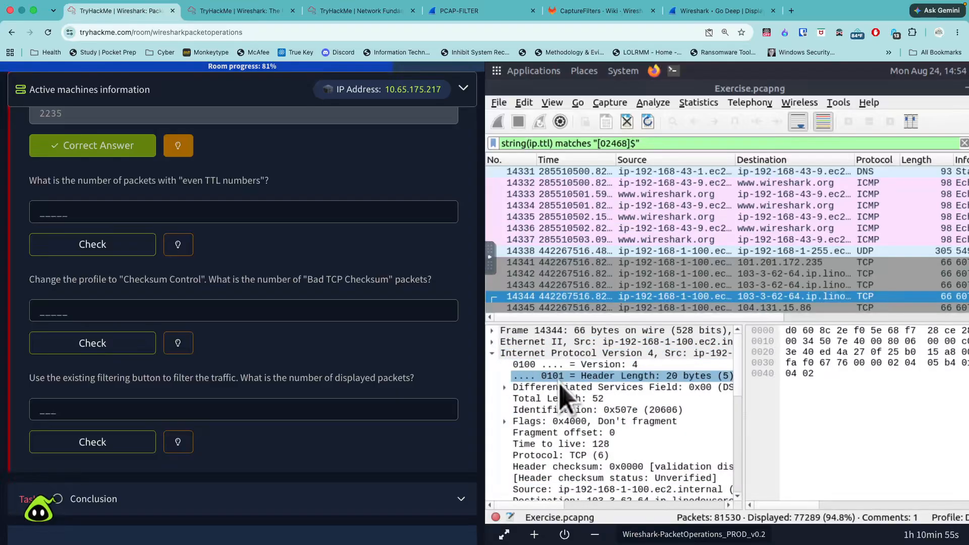
{"action": "scroll", "coordinate": [562, 400], "scroll_direction": "down", "scroll_amount": 3}
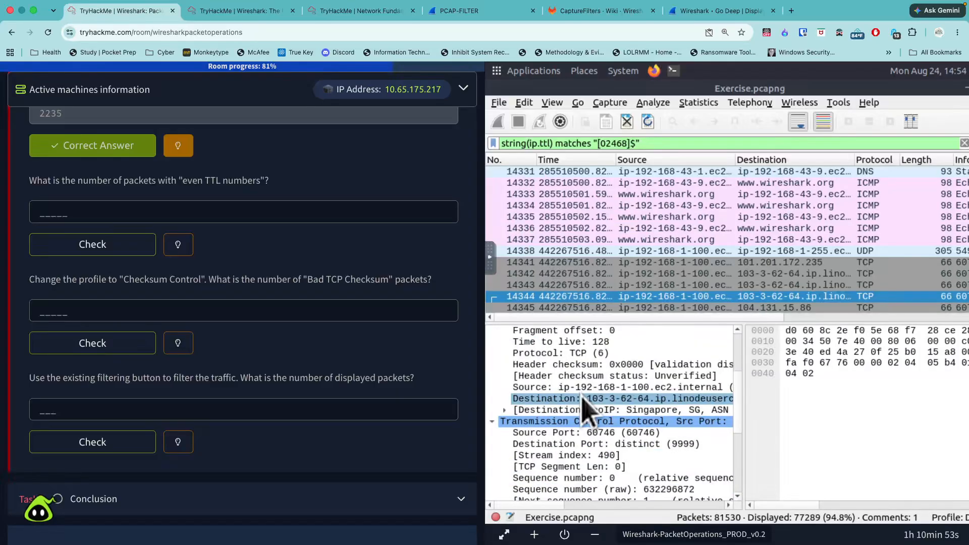
{"action": "scroll", "coordinate": [585, 411], "scroll_direction": "down", "scroll_amount": 3}
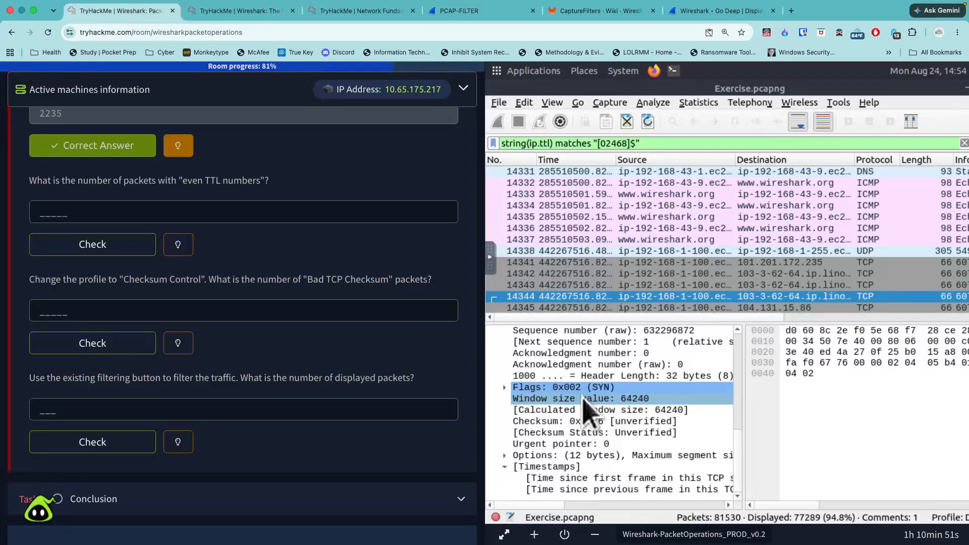
{"action": "scroll", "coordinate": [576, 414], "scroll_direction": "up", "scroll_amount": 8}
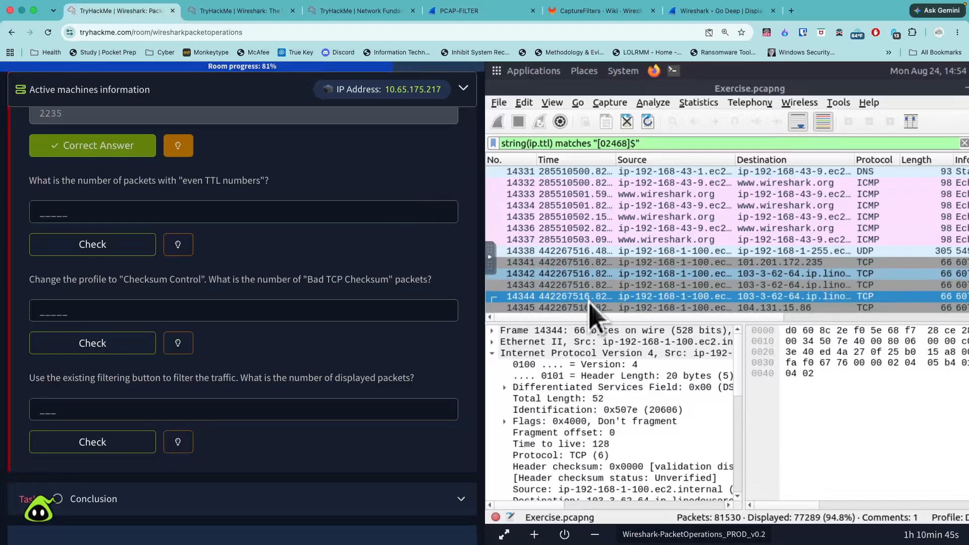
- Submit 77289 as the number of packets with even TTL numbers
{"action": "left_click", "coordinate": [218, 212]}
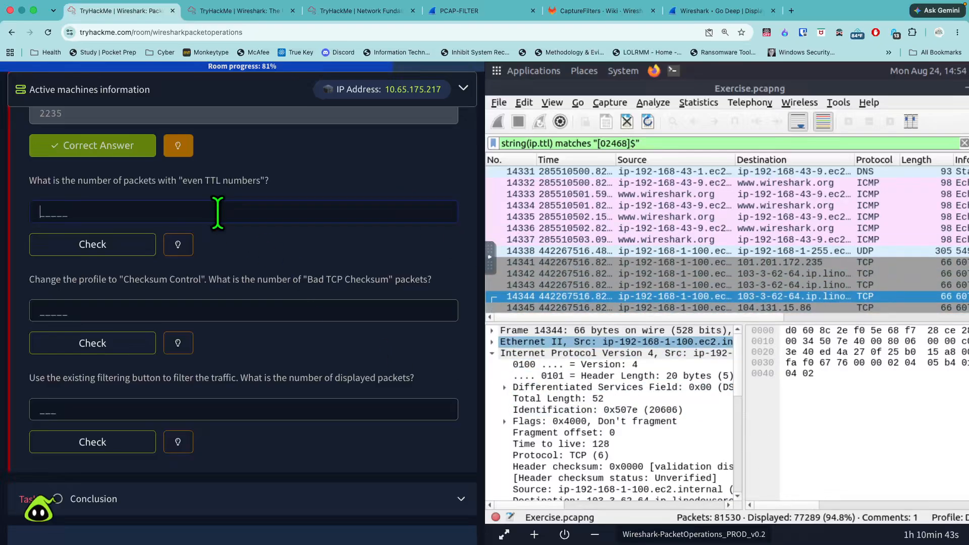
{"action": "type", "text": "77289"}
{"action": "key", "text": "Return"}
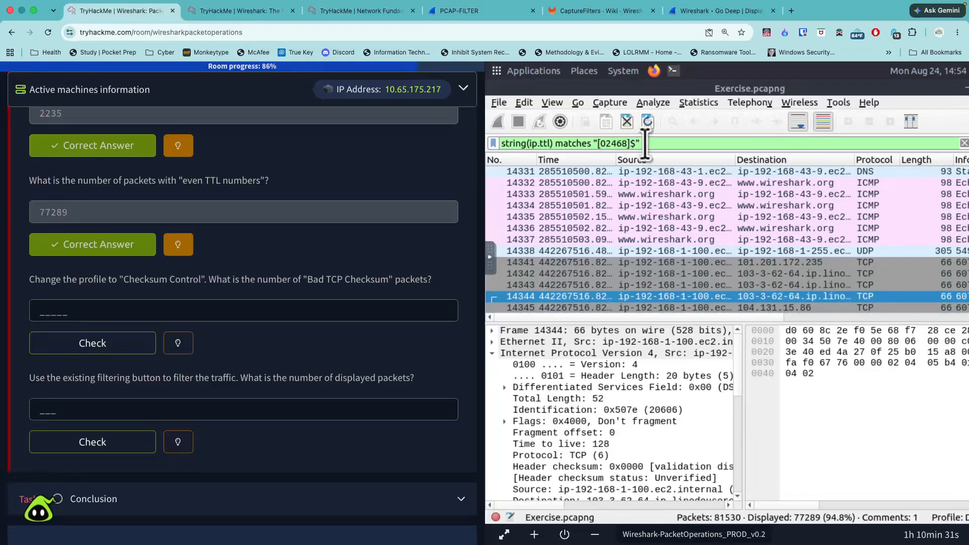
- Open the hint for the "Bad TCP Checksum" packets question
{"action": "scroll", "coordinate": [357, 293], "scroll_direction": "down", "scroll_amount": 3}
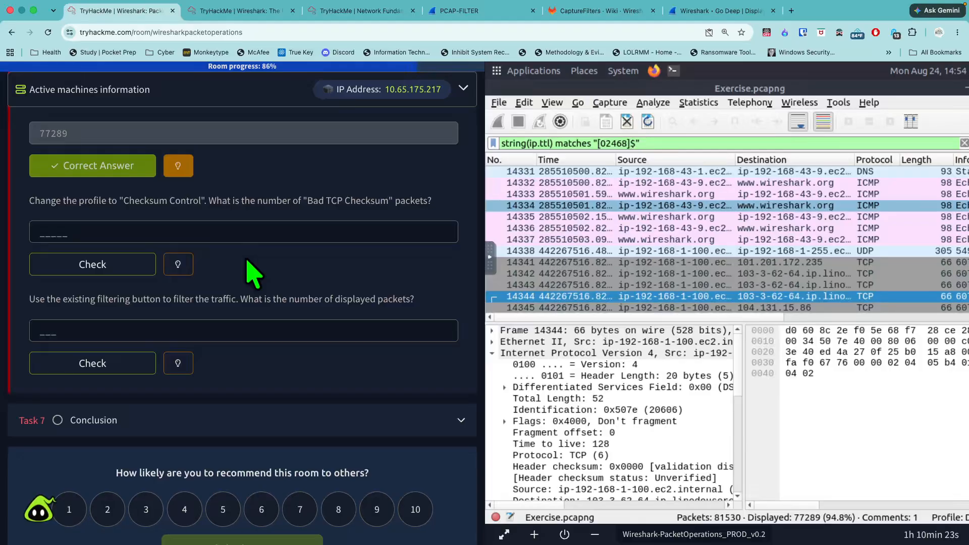
{"action": "left_click", "coordinate": [177, 267]}
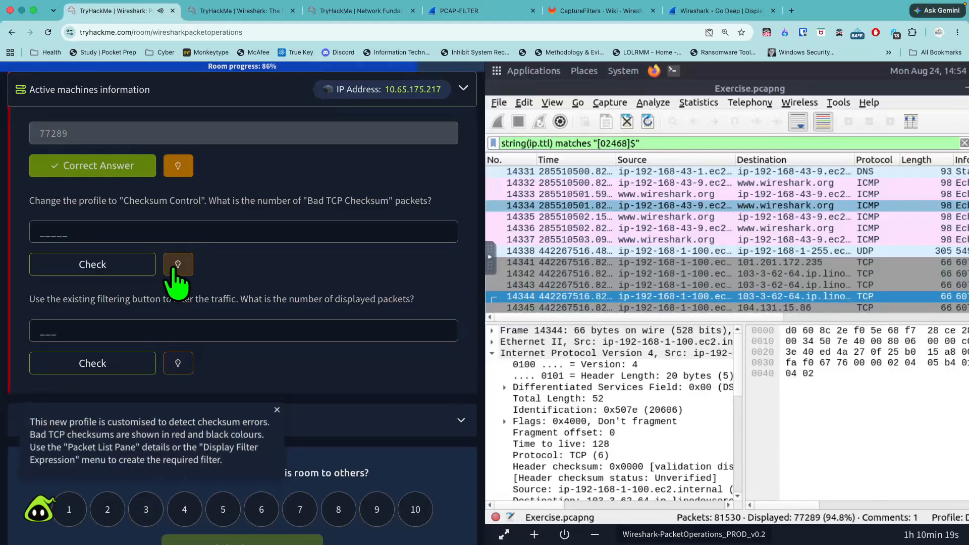
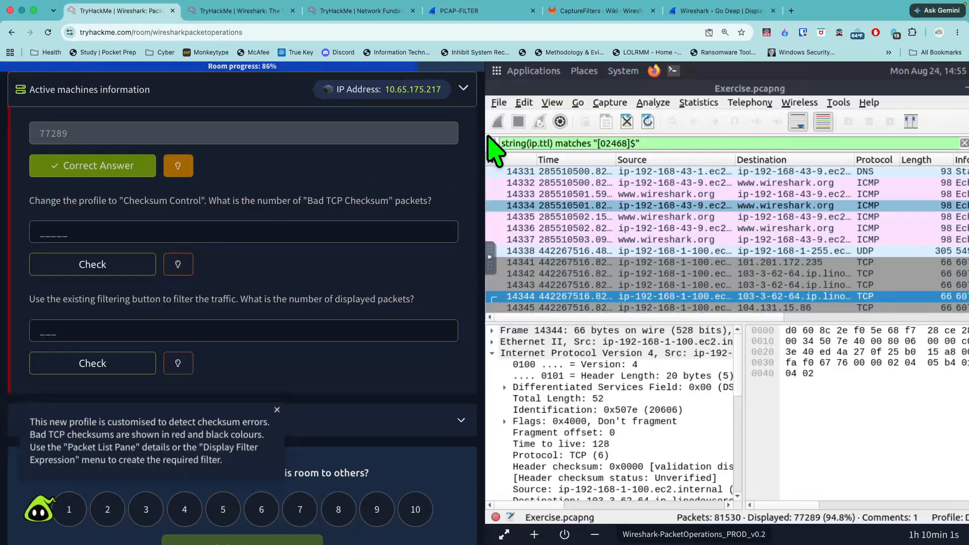
- Switch to the Checksum Control configuration profile and clear the display filter
{"action": "left_click", "coordinate": [524, 103]}
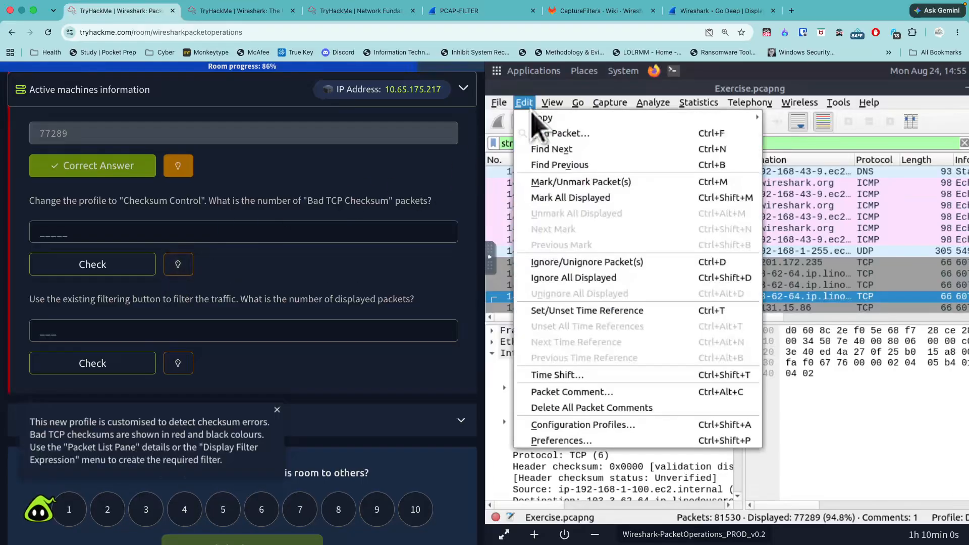
{"action": "left_click", "coordinate": [581, 426]}
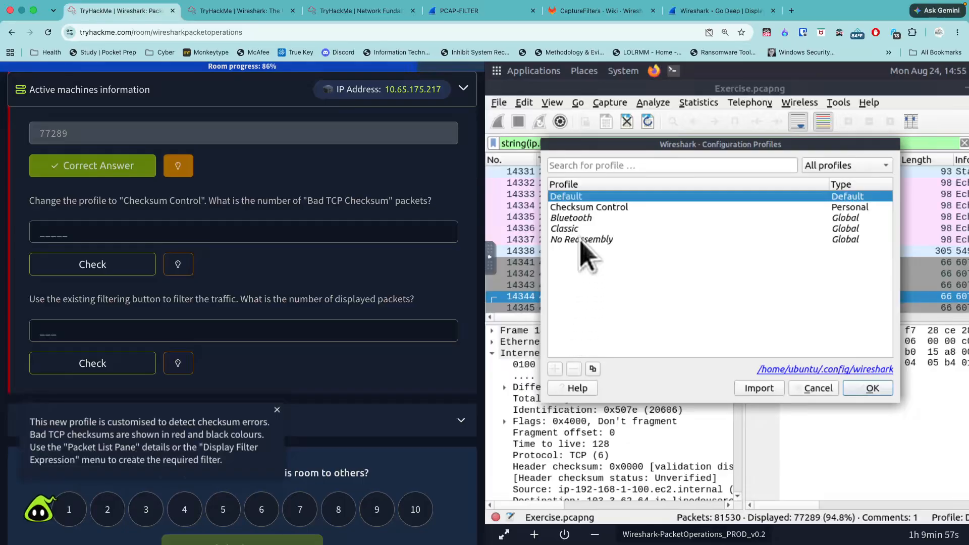
{"action": "left_click", "coordinate": [588, 207]}
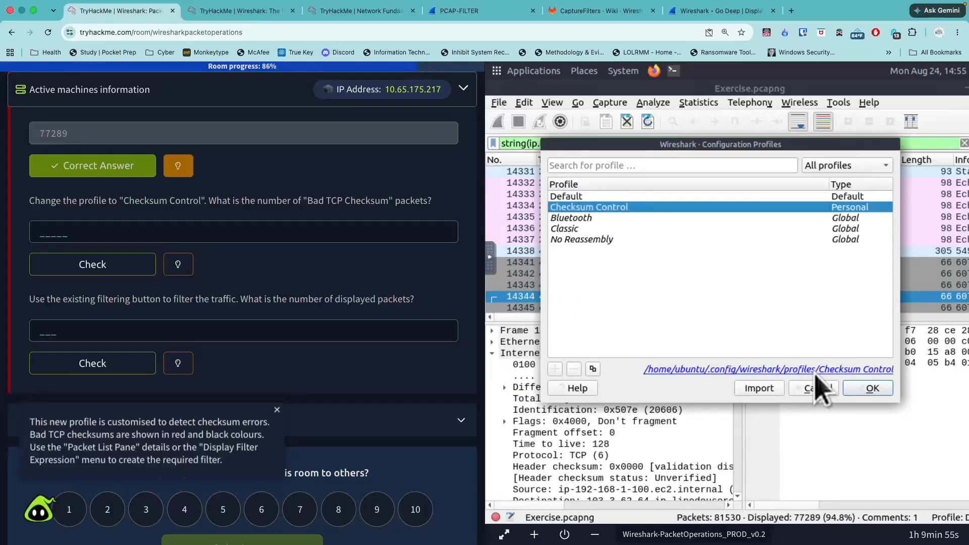
{"action": "left_click", "coordinate": [864, 388]}
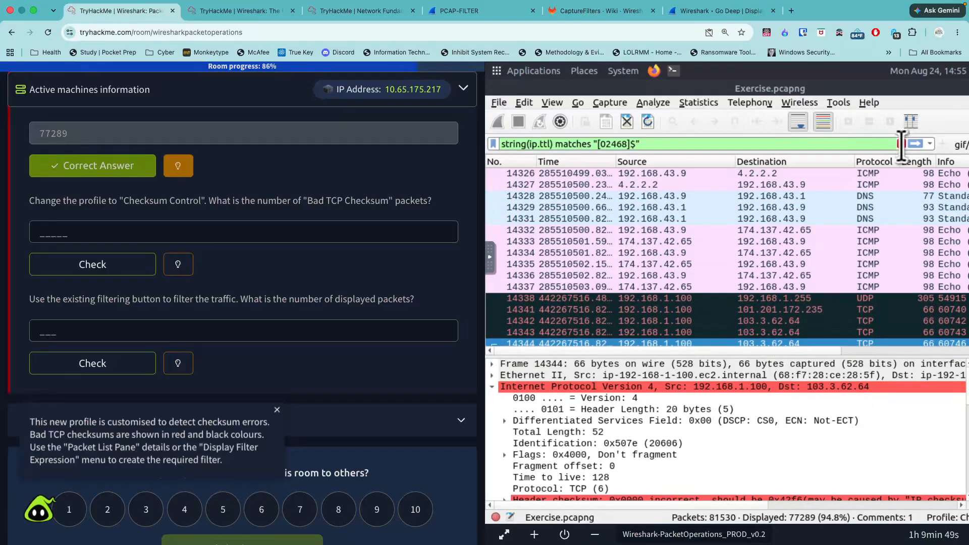
{"action": "left_click", "coordinate": [900, 145]}
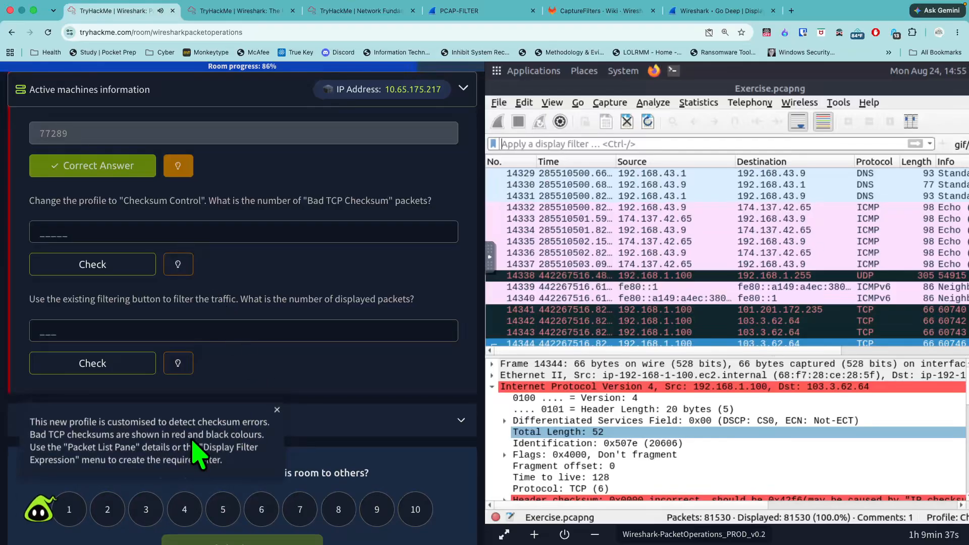
- Dismiss the hint and check the packet count for TCP bad checksum errors in the capture's Expert Information
{"action": "left_click", "coordinate": [277, 410]}
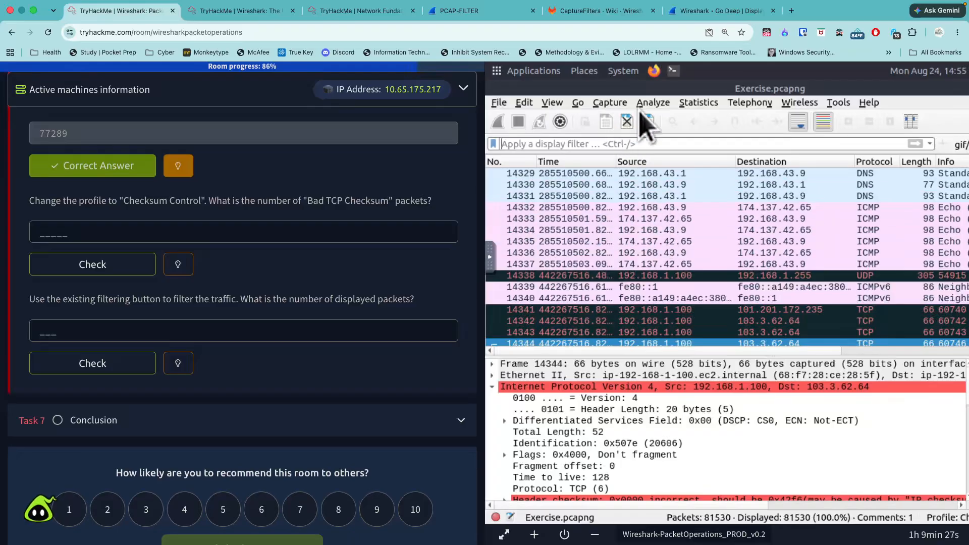
{"action": "left_click", "coordinate": [653, 103]}
{"action": "left_click", "coordinate": [699, 331]}
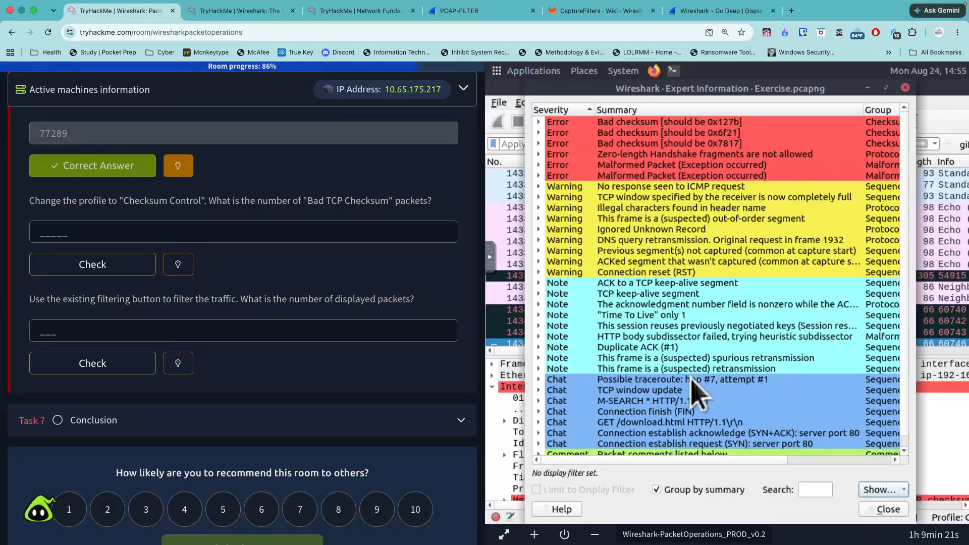
{"action": "left_click_drag", "start_coordinate": [718, 461], "coordinate": [831, 460]}
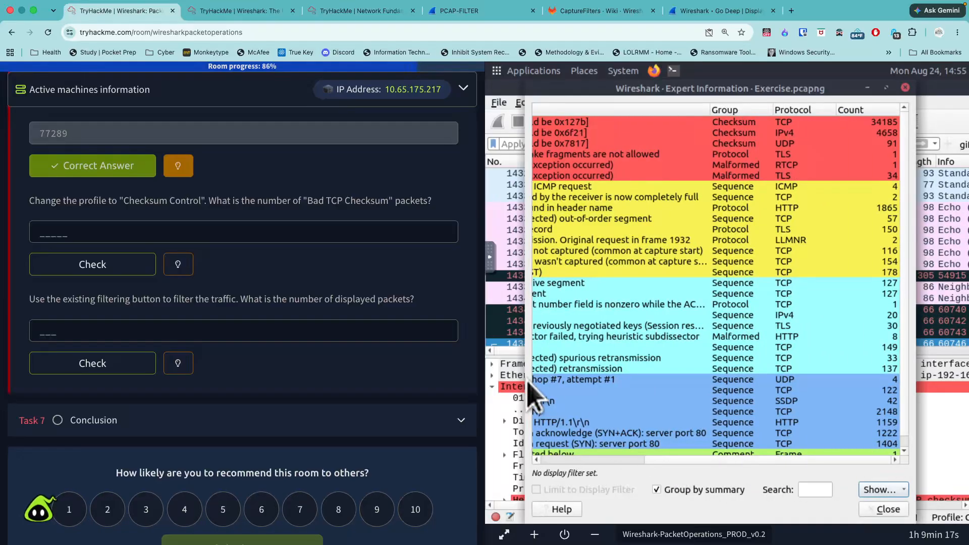
{"action": "left_click", "coordinate": [178, 264]}
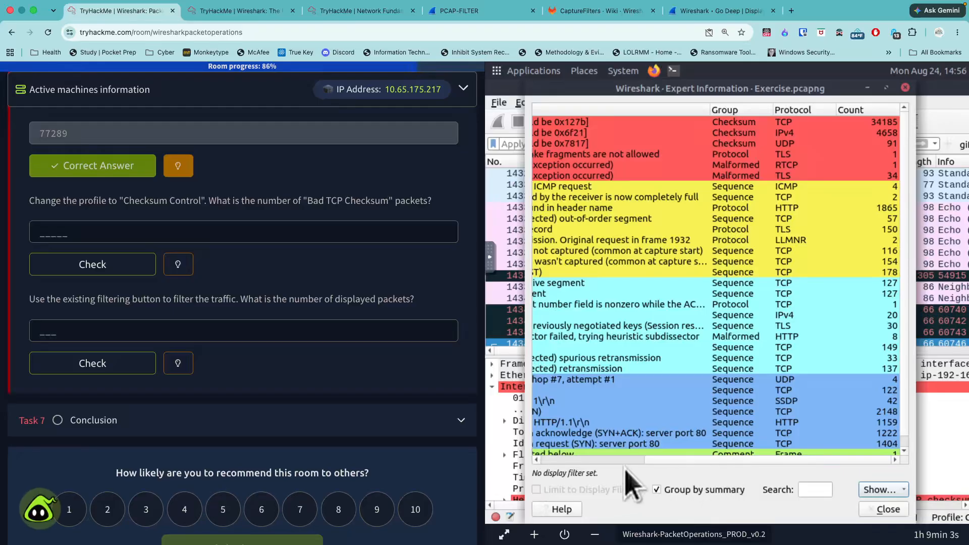
{"action": "left_click", "coordinate": [595, 460]}
{"action": "left_click_drag", "start_coordinate": [595, 461], "coordinate": [706, 500]}
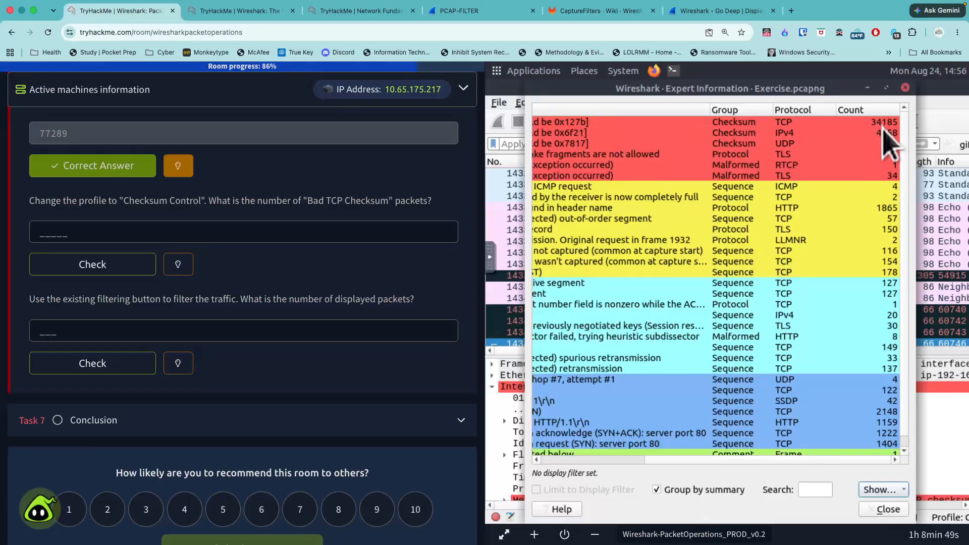
- Submit 34185 as the number of "Bad TCP Checksum" packets and close the Expert Information
{"action": "left_click", "coordinate": [378, 231]}
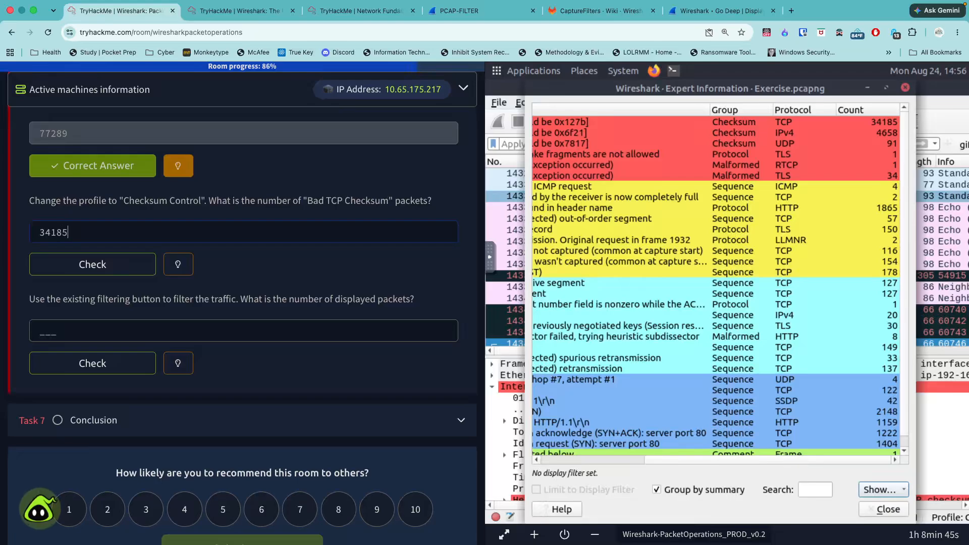
{"action": "key", "text": "Return"}
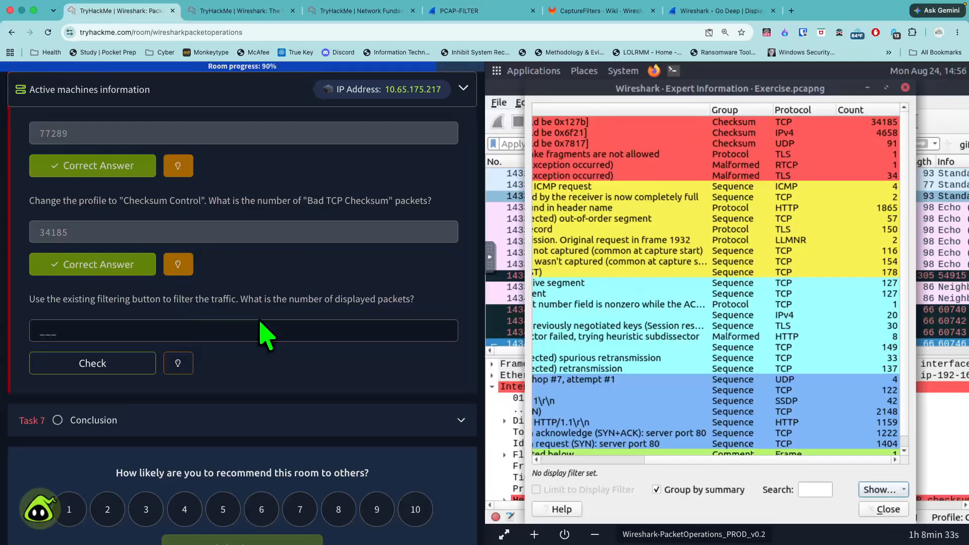
{"action": "left_click", "coordinate": [879, 509]}
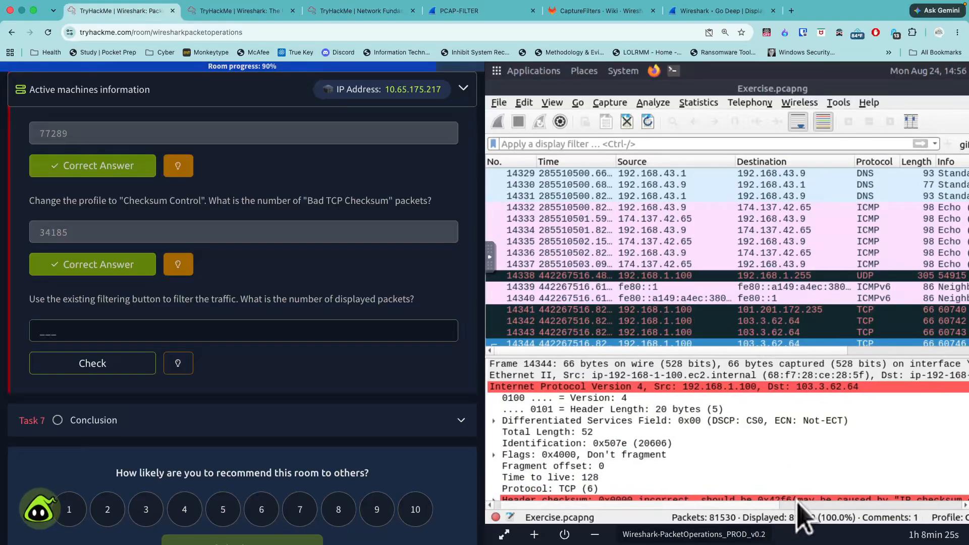
- Open the virtual machine full screen with the capture window maximized, and reread the question about the existing filtering button
{"action": "left_click", "coordinate": [505, 534]}
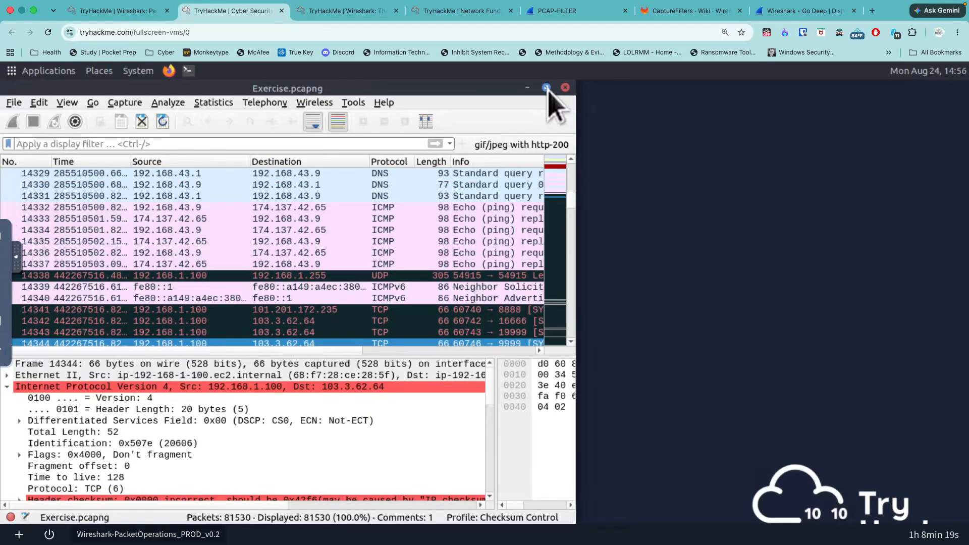
{"action": "left_click", "coordinate": [546, 87]}
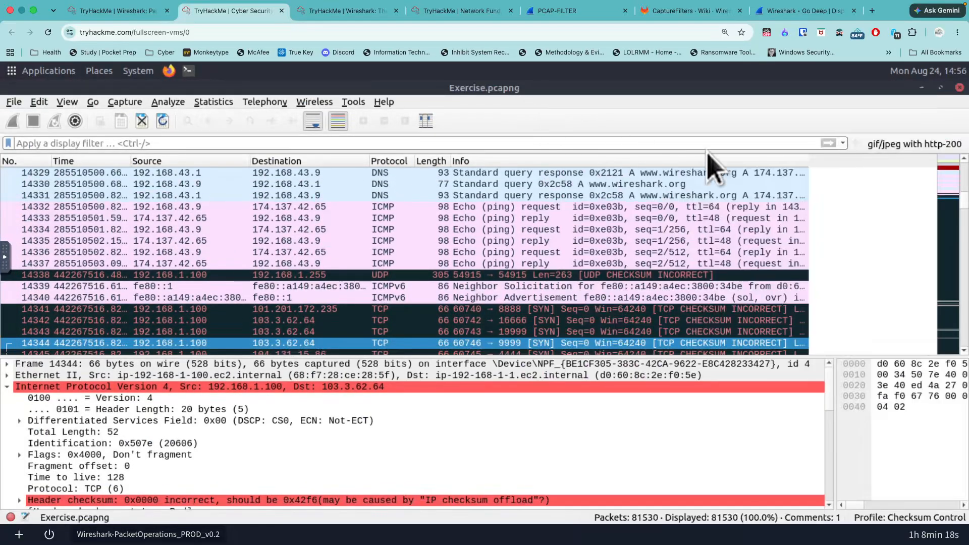
{"action": "left_click", "coordinate": [92, 11]}
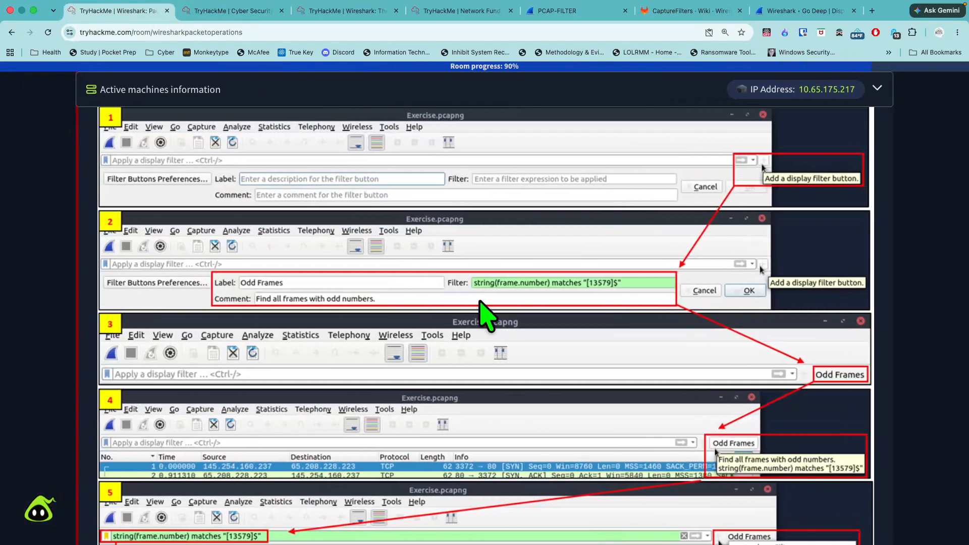
{"action": "scroll", "coordinate": [480, 313], "scroll_direction": "down", "scroll_amount": 20}
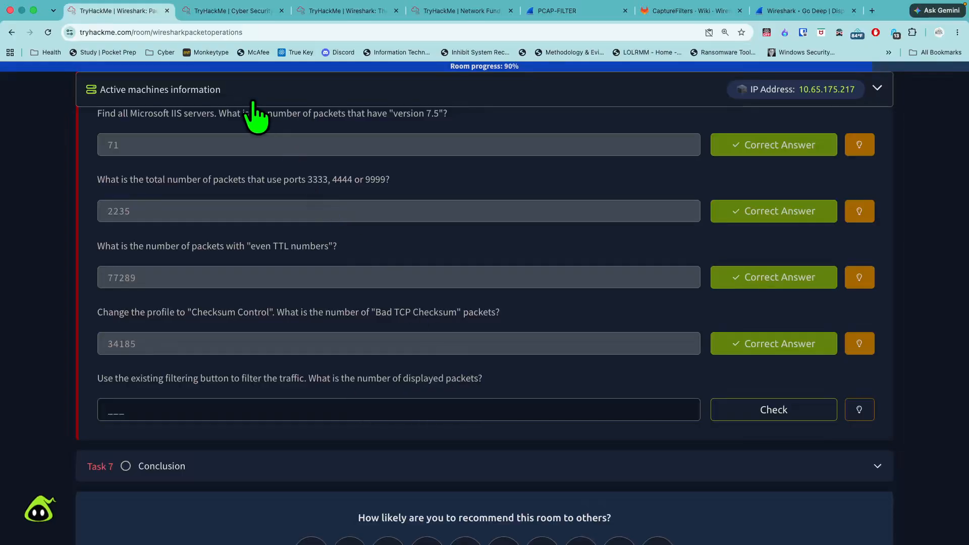
{"action": "left_click", "coordinate": [211, 11]}
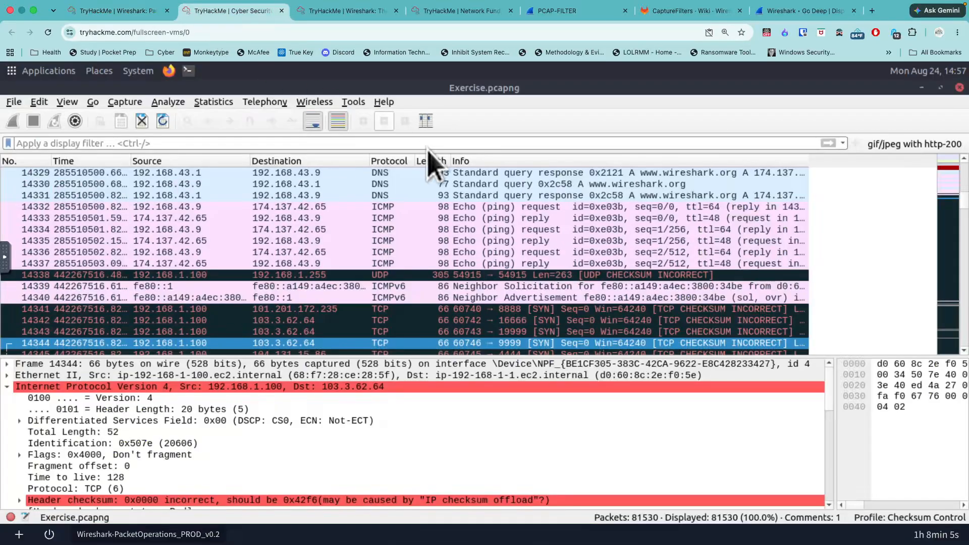
- Filter the capture with the existing "gif/jpeg with http-200" filter and submit 261 as the number of displayed packets
{"action": "left_click", "coordinate": [901, 145]}
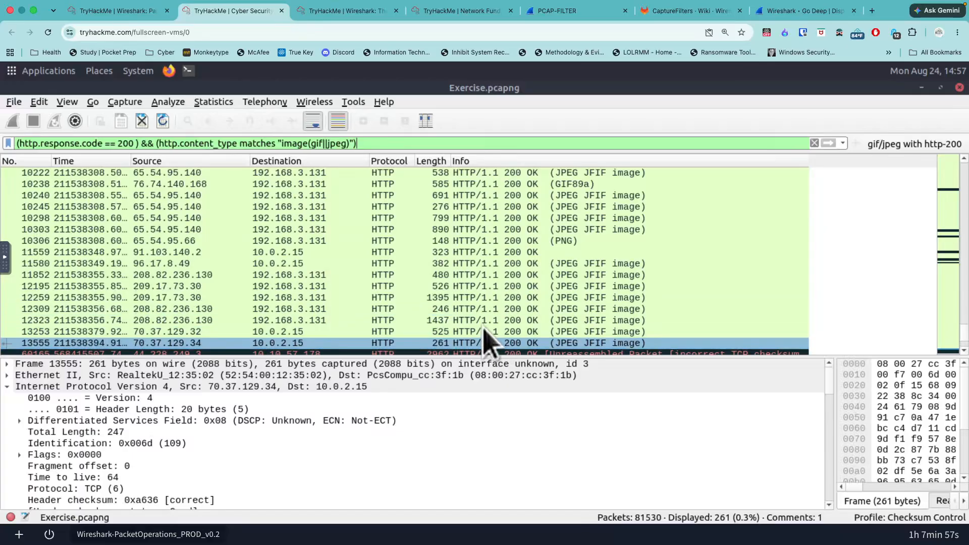
{"action": "left_click", "coordinate": [107, 11]}
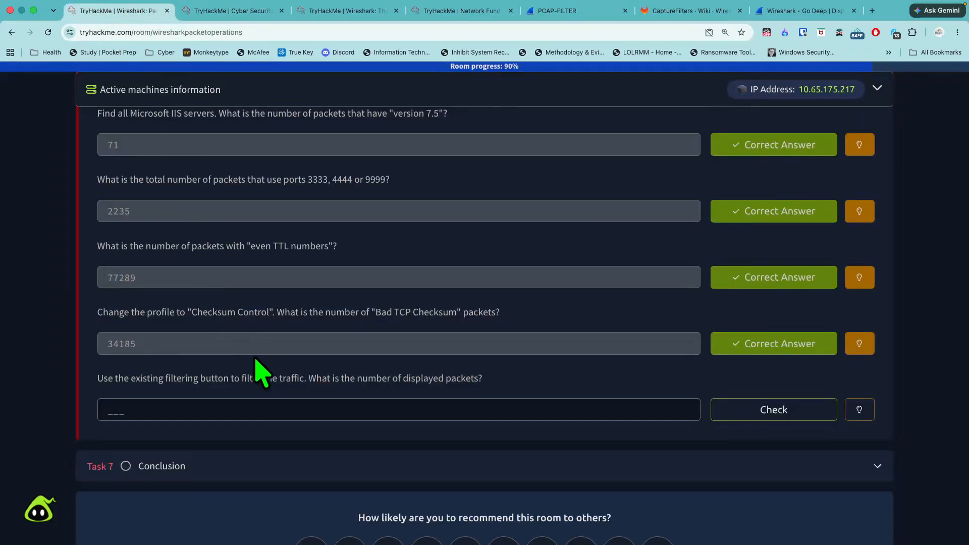
{"action": "left_click", "coordinate": [279, 407]}
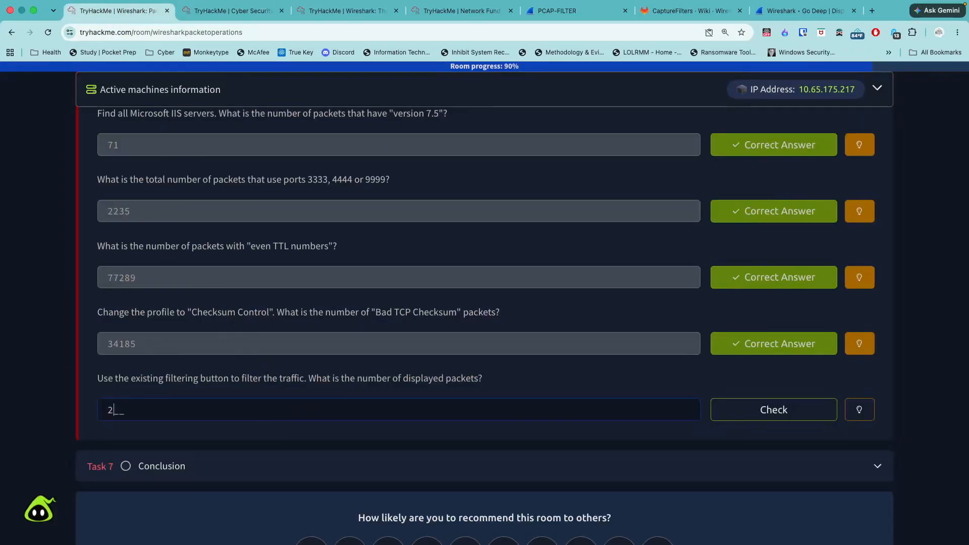
{"action": "key", "text": "Return"}
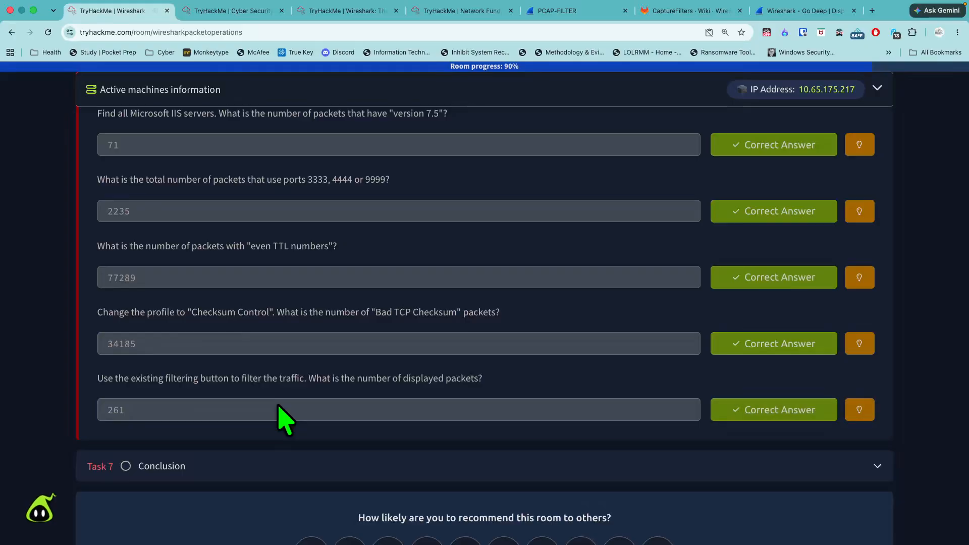
- Review the Task 6 reading on profiles, bookmarks, and creating and using display filter buttons
{"action": "scroll", "coordinate": [310, 455], "scroll_direction": "up", "scroll_amount": 8}
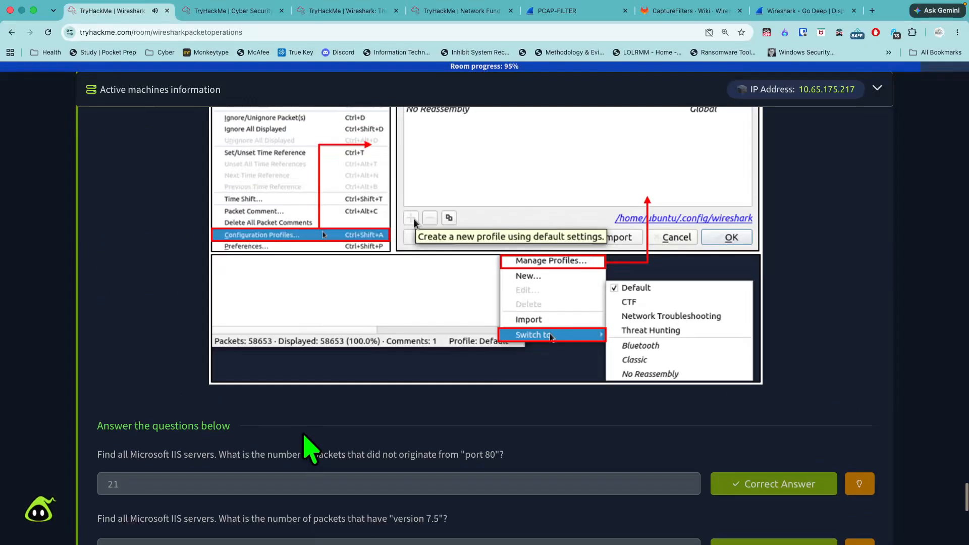
{"action": "scroll", "coordinate": [309, 449], "scroll_direction": "up", "scroll_amount": 10}
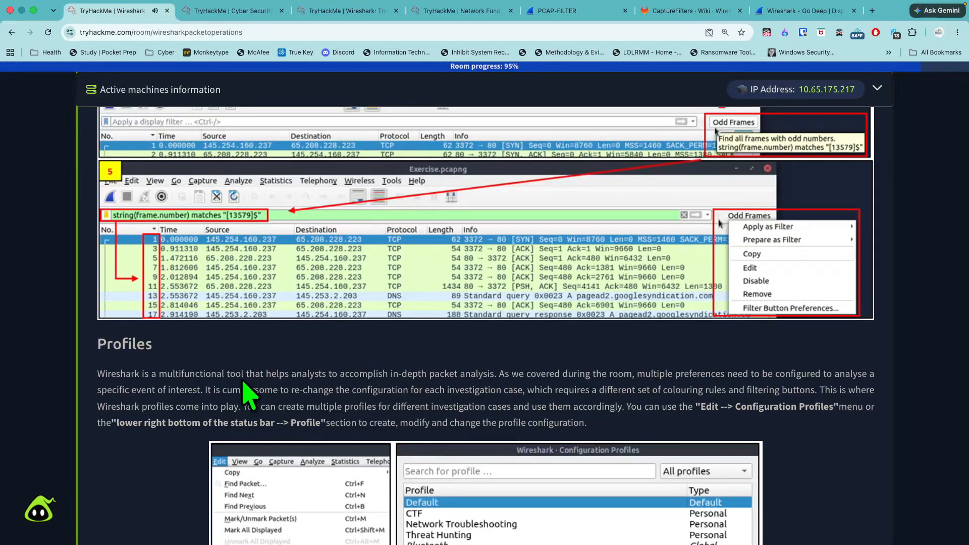
{"action": "scroll", "coordinate": [323, 404], "scroll_direction": "down", "scroll_amount": 2}
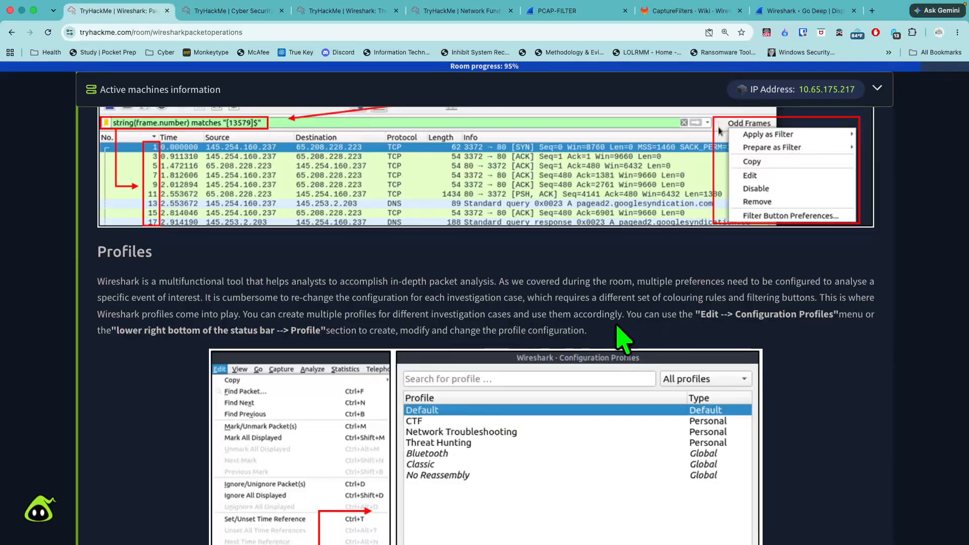
{"action": "scroll", "coordinate": [499, 374], "scroll_direction": "up", "scroll_amount": 15}
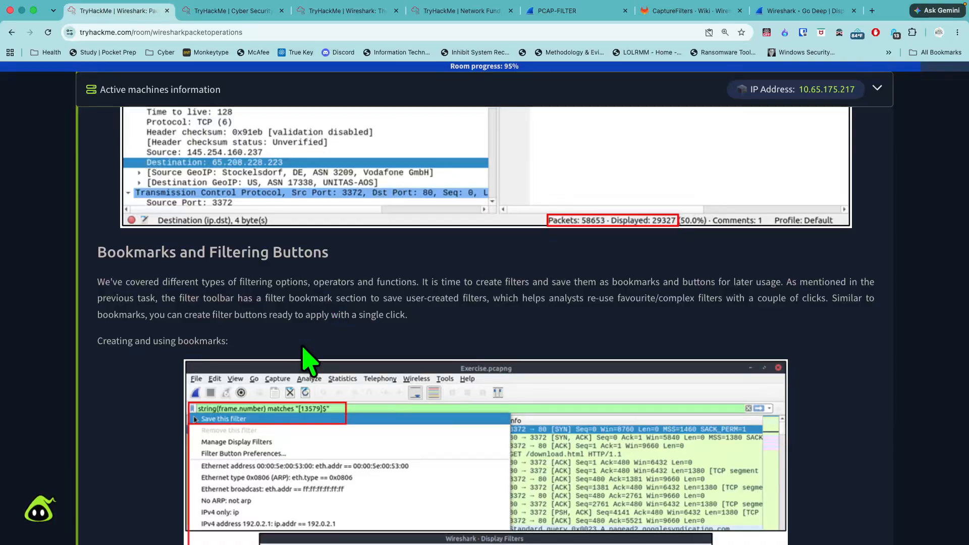
{"action": "scroll", "coordinate": [283, 396], "scroll_direction": "up", "scroll_amount": 1}
{"action": "scroll", "coordinate": [285, 399], "scroll_direction": "down", "scroll_amount": 4}
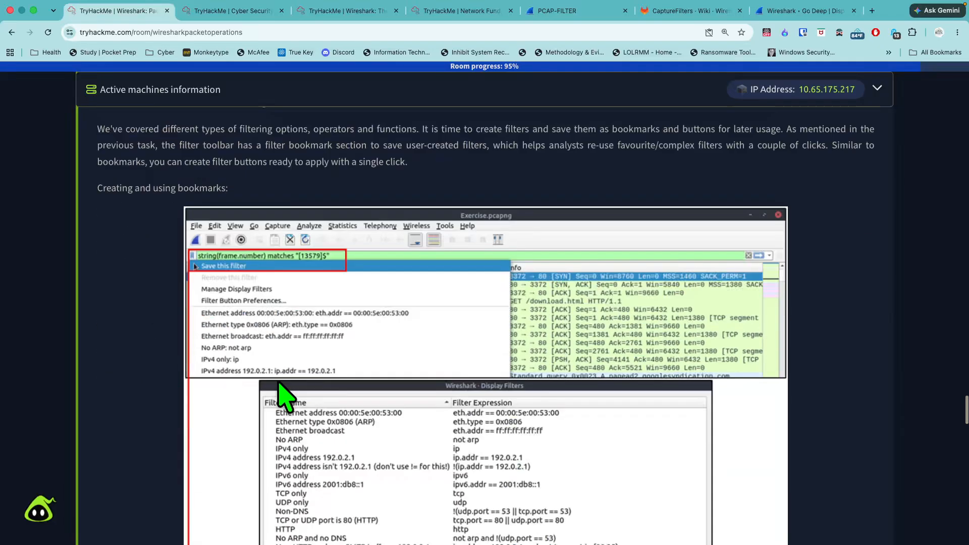
{"action": "scroll", "coordinate": [287, 398], "scroll_direction": "down", "scroll_amount": 6}
{"action": "scroll", "coordinate": [333, 414], "scroll_direction": "up", "scroll_amount": 1}
{"action": "scroll", "coordinate": [328, 424], "scroll_direction": "down", "scroll_amount": 3}
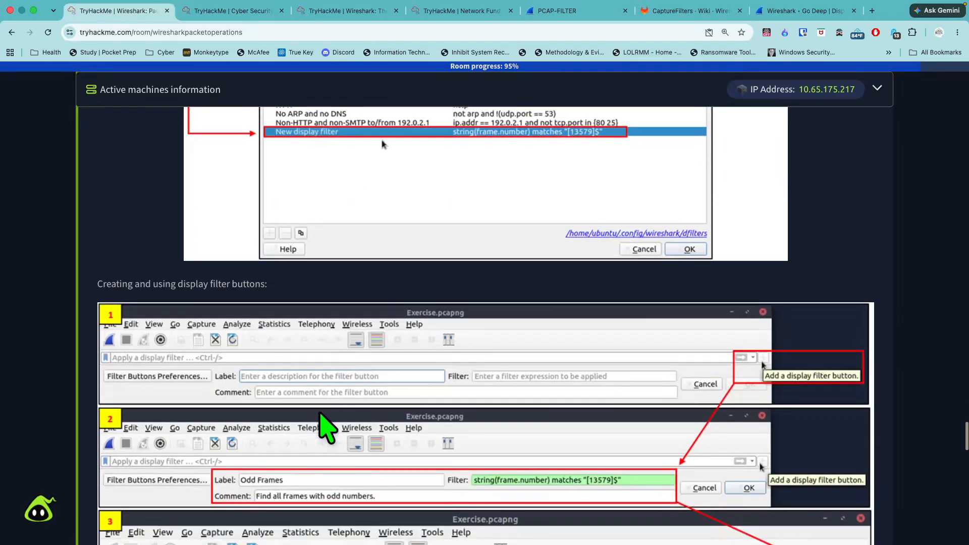
{"action": "scroll", "coordinate": [271, 335], "scroll_direction": "down", "scroll_amount": 1}
{"action": "scroll", "coordinate": [259, 346], "scroll_direction": "down", "scroll_amount": 1}
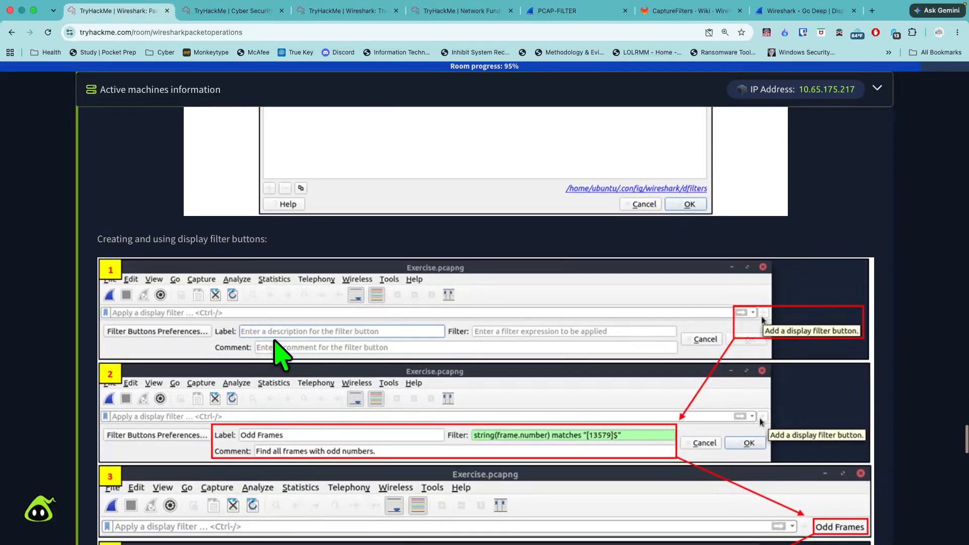
{"action": "scroll", "coordinate": [280, 353], "scroll_direction": "down", "scroll_amount": 2}
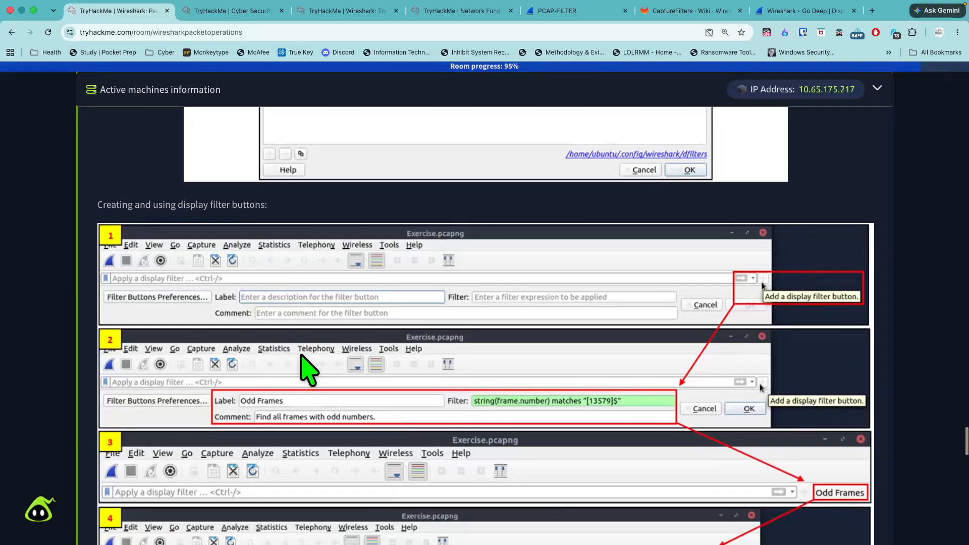
{"action": "scroll", "coordinate": [303, 356], "scroll_direction": "down", "scroll_amount": 3}
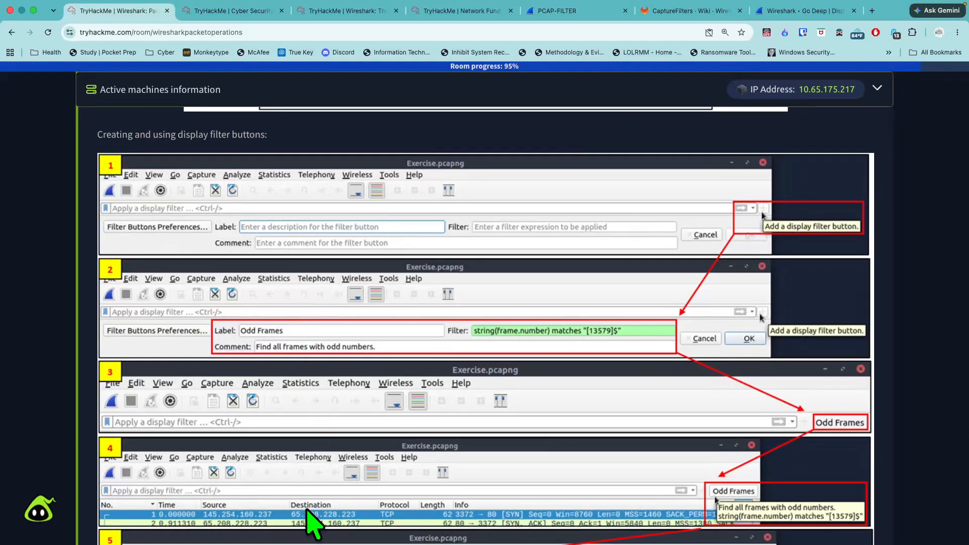
{"action": "scroll", "coordinate": [312, 522], "scroll_direction": "down", "scroll_amount": 7}
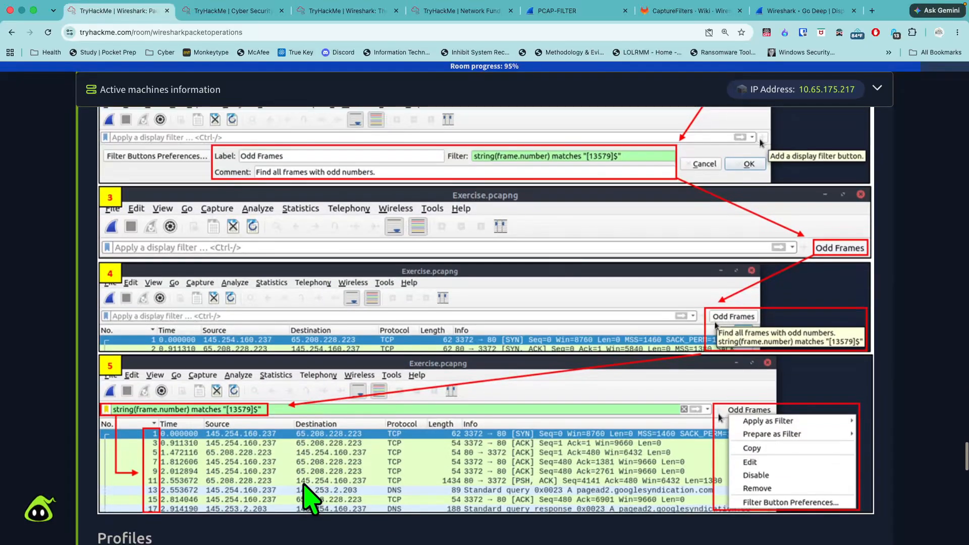
{"action": "scroll", "coordinate": [308, 455], "scroll_direction": "up", "scroll_amount": 8}
{"action": "scroll", "coordinate": [303, 328], "scroll_direction": "down", "scroll_amount": 1}
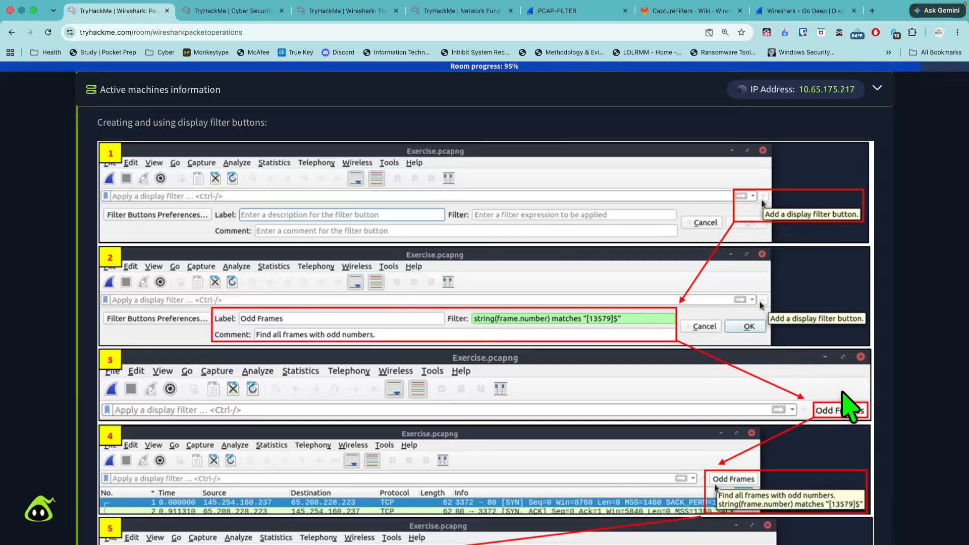
{"action": "scroll", "coordinate": [849, 410], "scroll_direction": "down", "scroll_amount": 3}
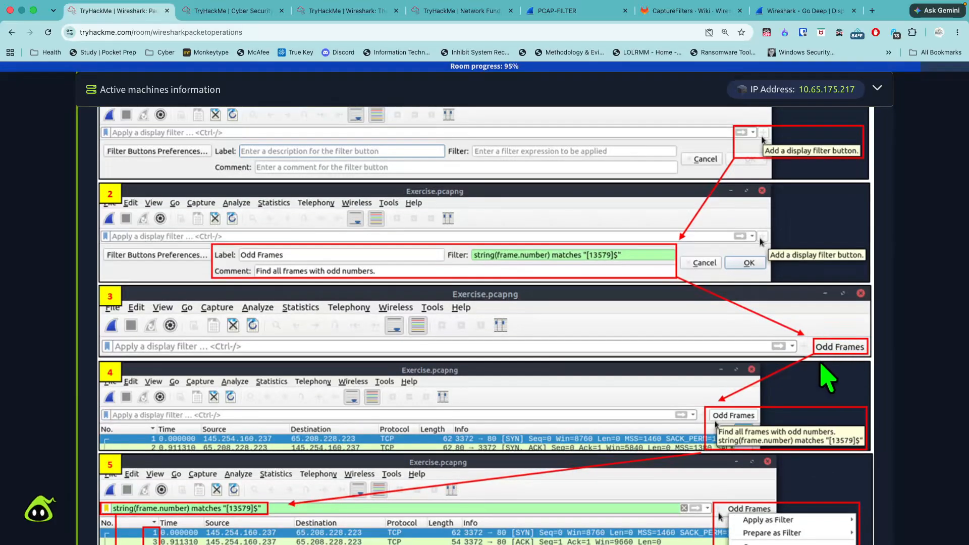
{"action": "scroll", "coordinate": [824, 320], "scroll_direction": "down", "scroll_amount": 1}
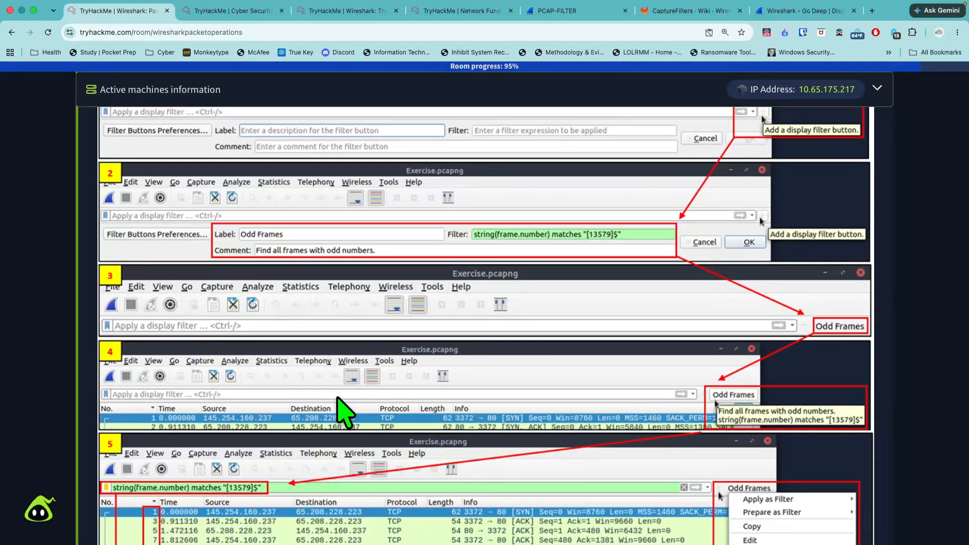
- Review the Task 6 sections on filter button usage and profiles, and the advanced filters such as "contains", "matches", "in", "upper" and "lower"
{"action": "scroll", "coordinate": [303, 414], "scroll_direction": "down", "scroll_amount": 4}
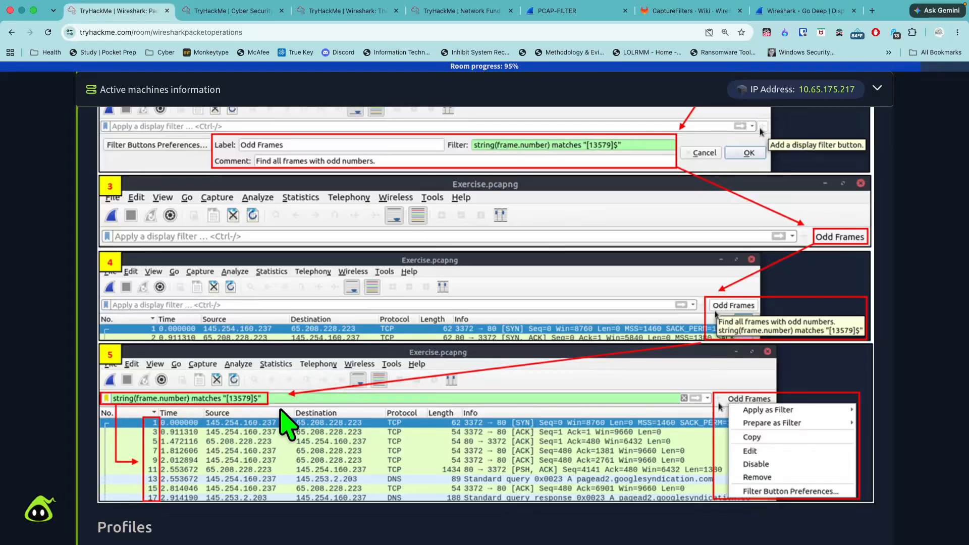
{"action": "scroll", "coordinate": [376, 422], "scroll_direction": "down", "scroll_amount": 5}
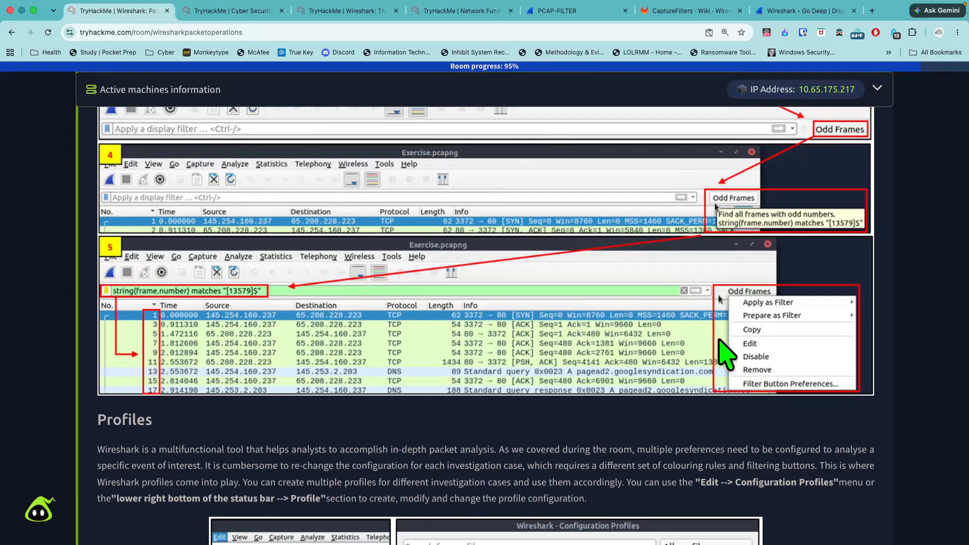
{"action": "scroll", "coordinate": [721, 330], "scroll_direction": "down", "scroll_amount": 10}
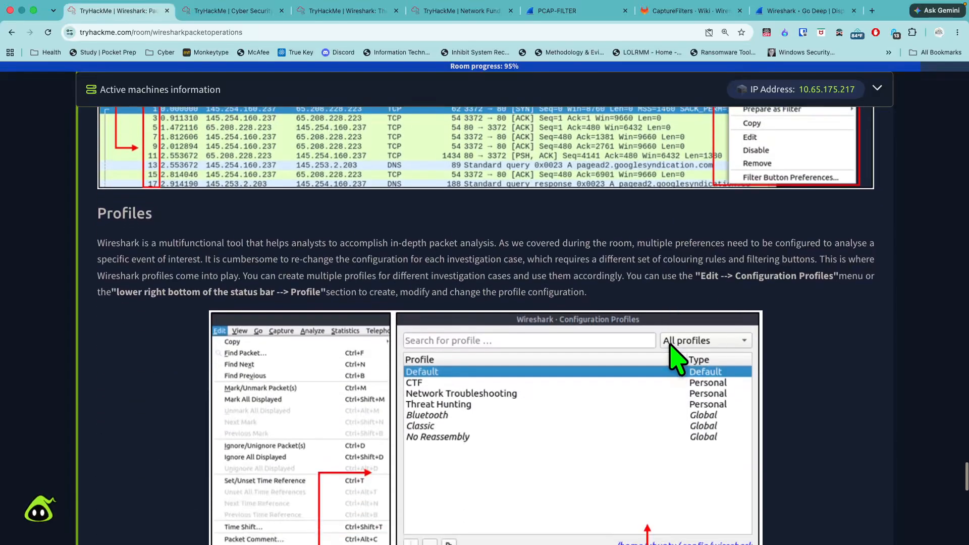
{"action": "scroll", "coordinate": [677, 353], "scroll_direction": "up", "scroll_amount": 20}
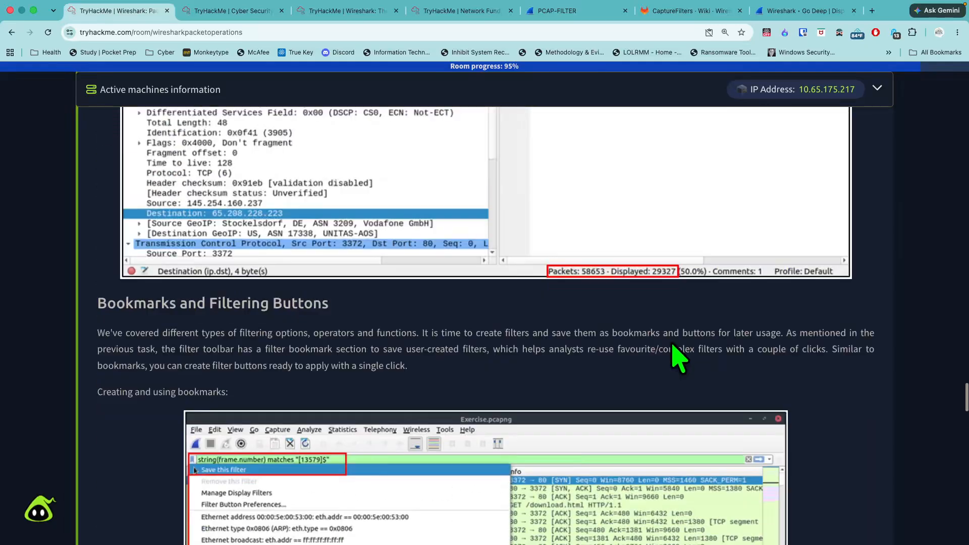
{"action": "scroll", "coordinate": [676, 353], "scroll_direction": "down", "scroll_amount": 5}
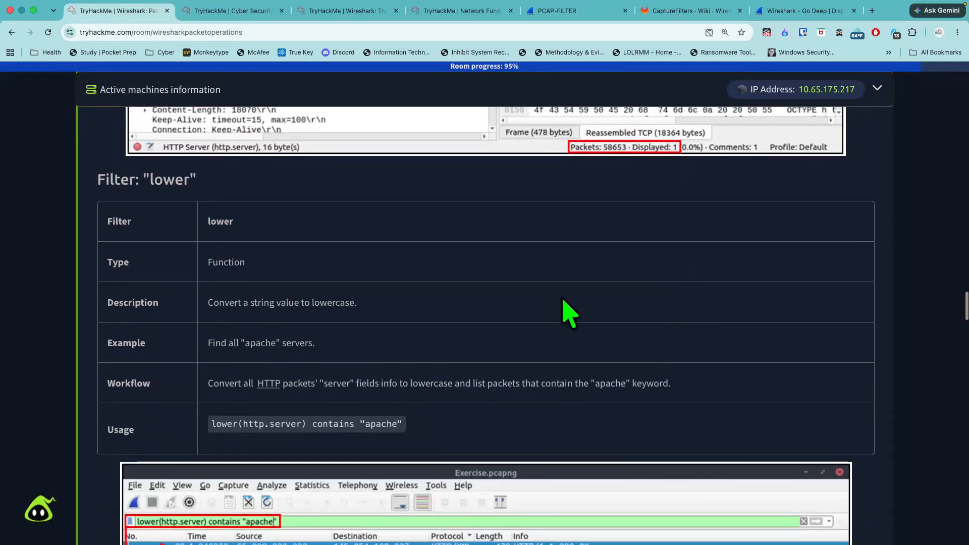
{"action": "scroll", "coordinate": [413, 237], "scroll_direction": "up", "scroll_amount": 15}
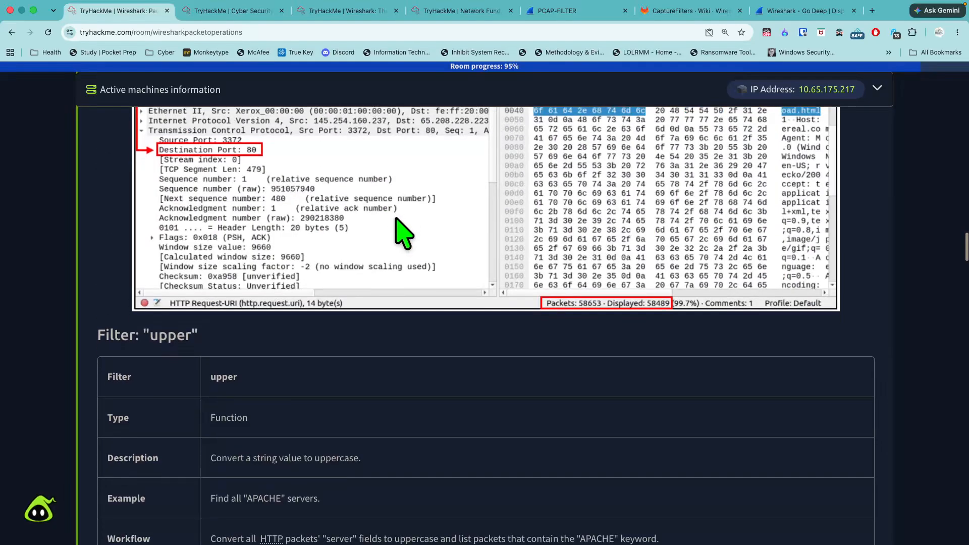
{"action": "scroll", "coordinate": [404, 235], "scroll_direction": "up", "scroll_amount": 15}
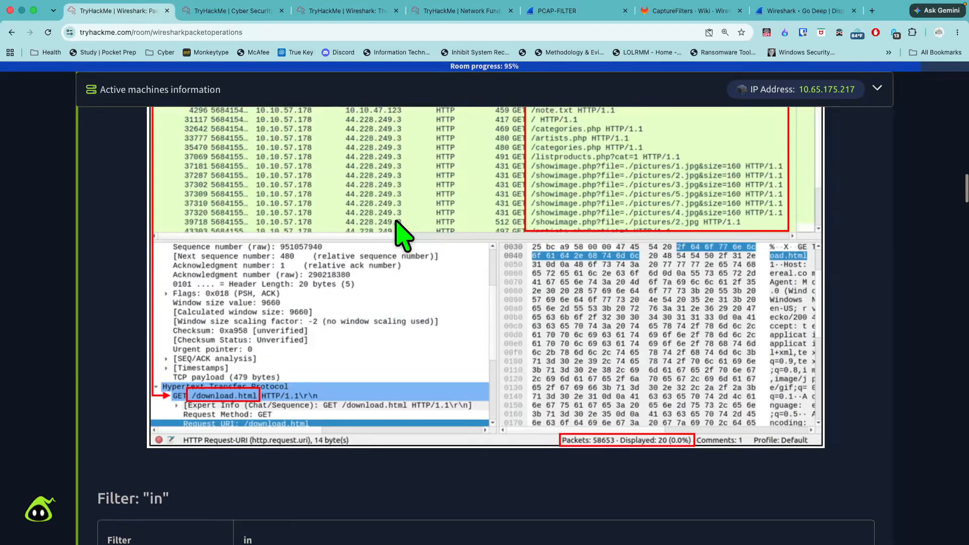
{"action": "scroll", "coordinate": [404, 234], "scroll_direction": "up", "scroll_amount": 5}
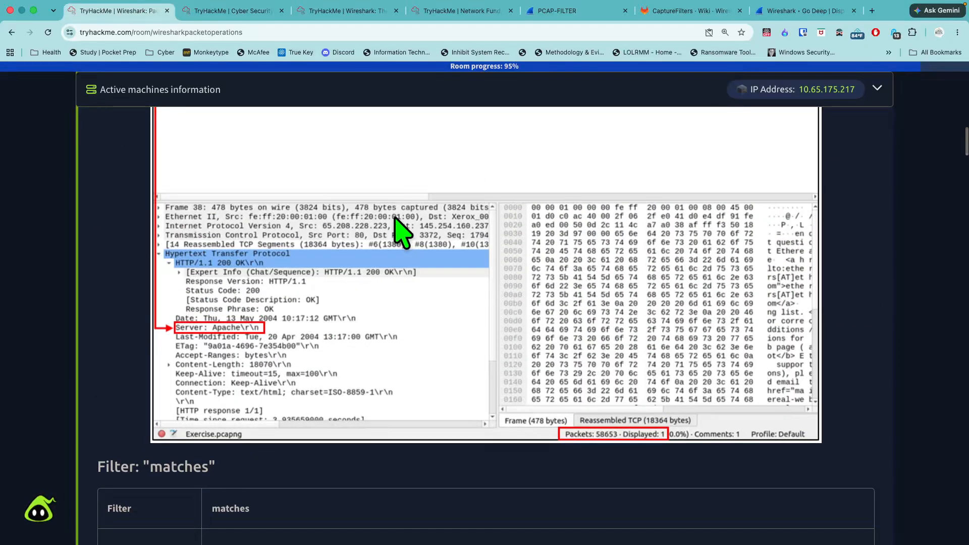
{"action": "scroll", "coordinate": [404, 235], "scroll_direction": "up", "scroll_amount": 20}
{"action": "scroll", "coordinate": [396, 231], "scroll_direction": "down", "scroll_amount": 7}
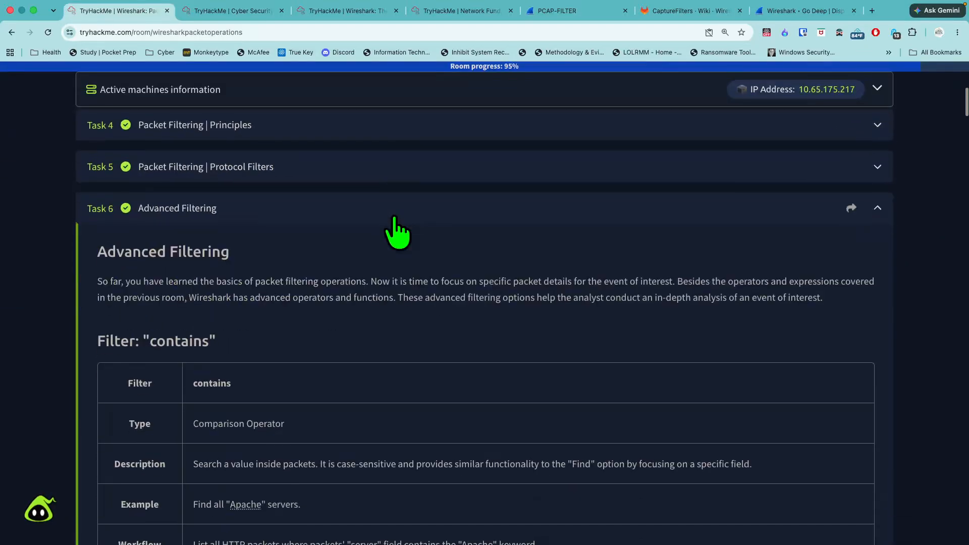
{"action": "scroll", "coordinate": [397, 231], "scroll_direction": "down", "scroll_amount": 4}
{"action": "scroll", "coordinate": [395, 232], "scroll_direction": "up", "scroll_amount": 2}
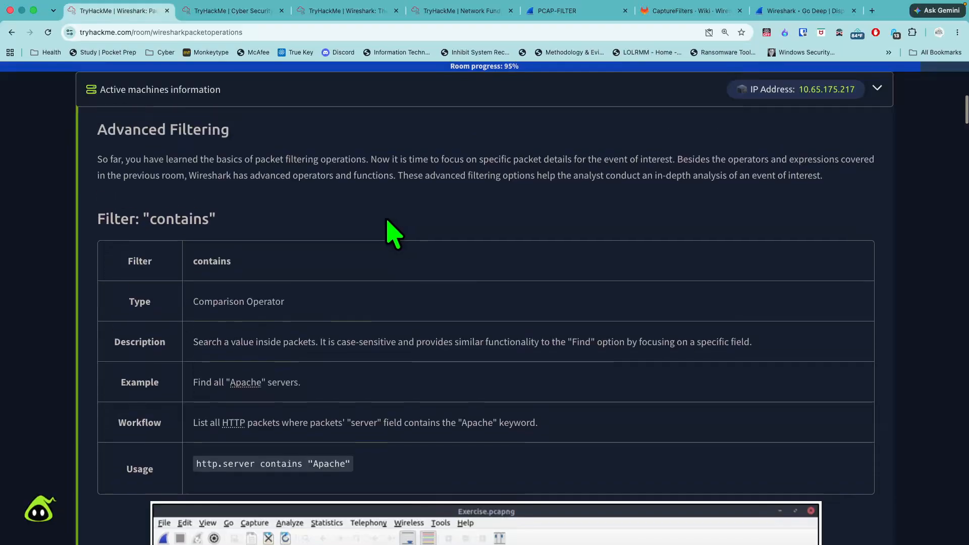
{"action": "scroll", "coordinate": [393, 232], "scroll_direction": "down", "scroll_amount": 20}
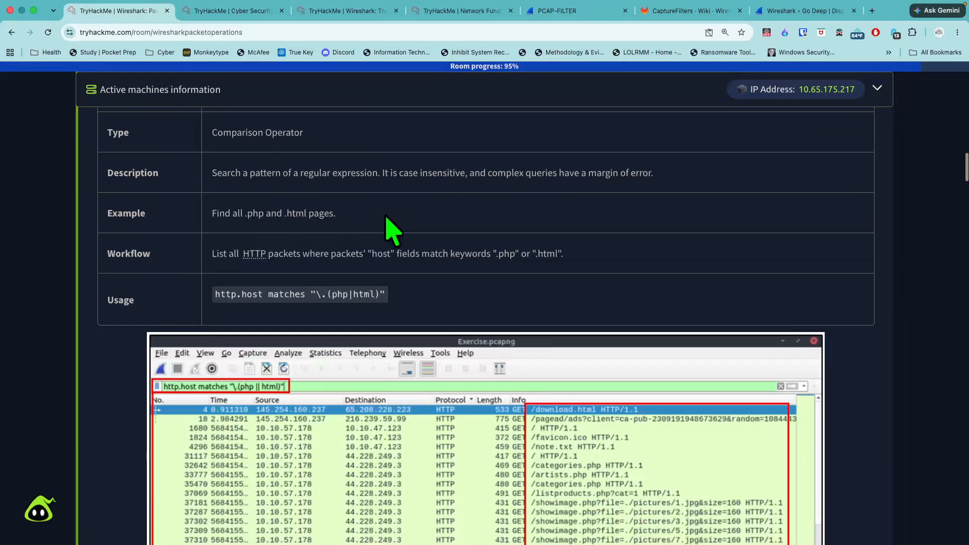
- Open the Task 7 Conclusion and mark its no-answer-needed question as complete
{"action": "scroll", "coordinate": [389, 212], "scroll_direction": "down", "scroll_amount": 20}
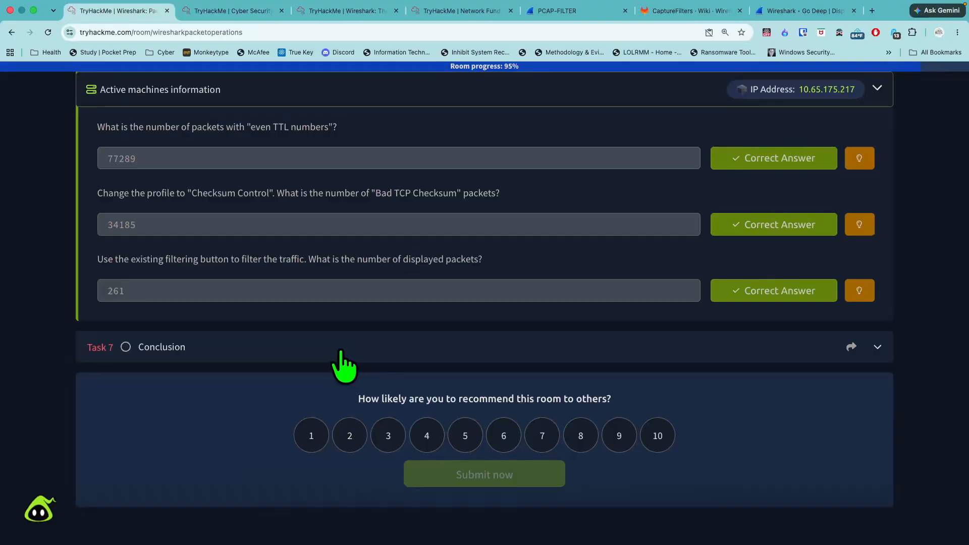
{"action": "left_click", "coordinate": [341, 352]}
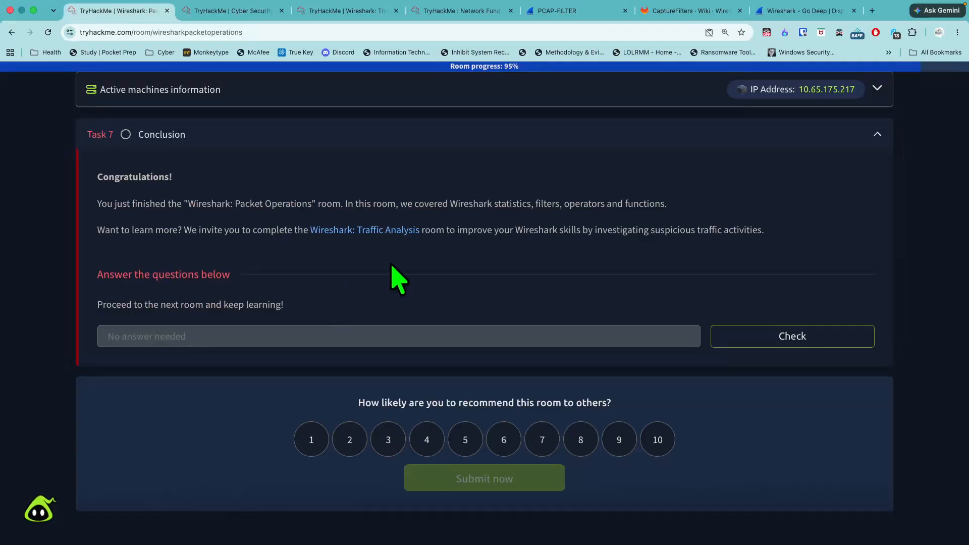
{"action": "left_click", "coordinate": [778, 344]}
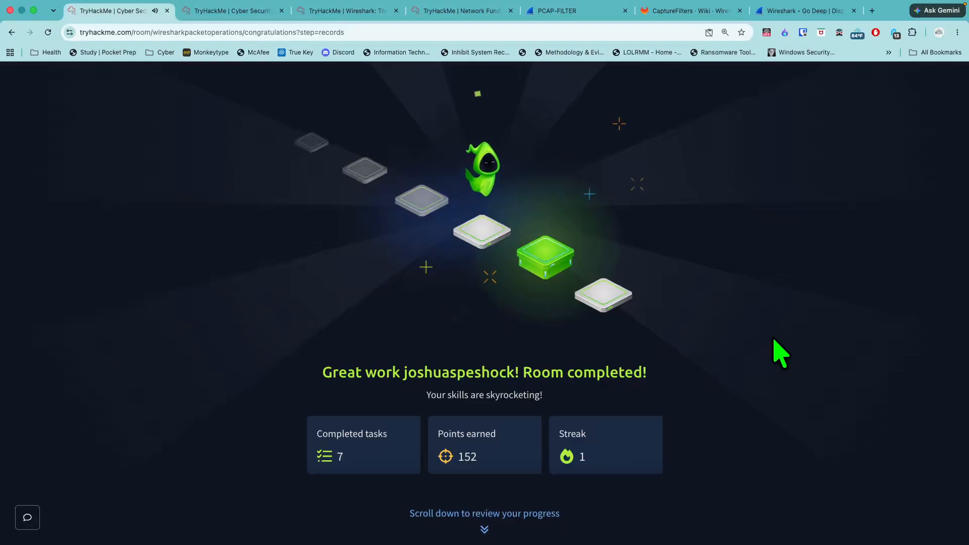
- Advance through the room completion pages, past the sharing options, to the streak page
{"action": "left_click", "coordinate": [486, 533]}
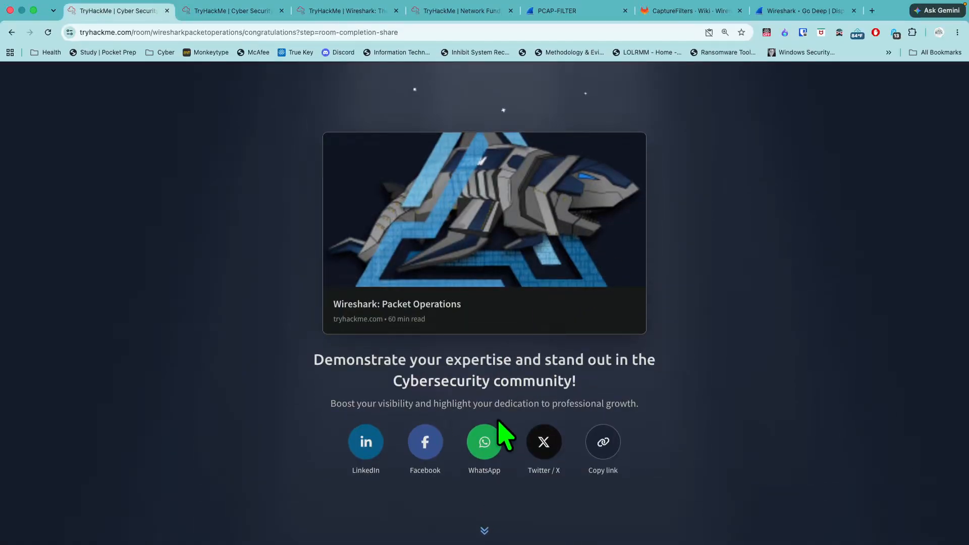
{"action": "left_click", "coordinate": [484, 531]}
{"action": "left_click", "coordinate": [486, 518]}
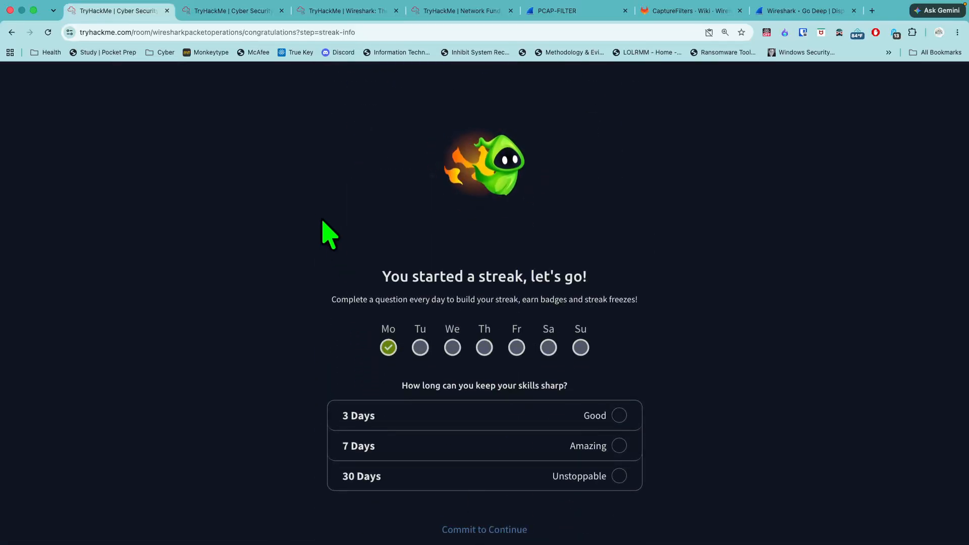
- Return to the room page by removing "/congratulations?step=streak-info" from the page address, and check the task list
{"action": "left_click", "coordinate": [375, 32]}
{"action": "left_click_drag", "start_coordinate": [386, 32], "coordinate": [273, 32]}
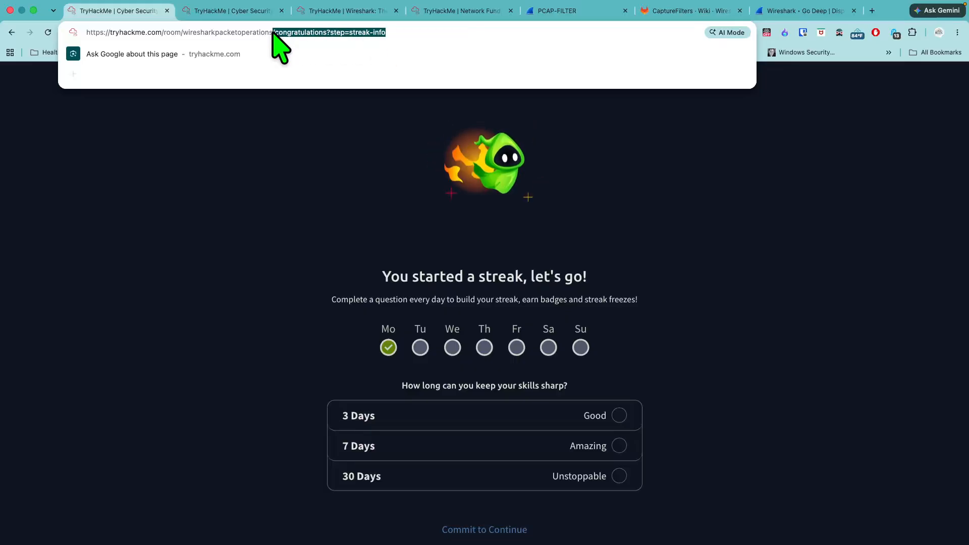
{"action": "key", "text": "BackSpace"}
{"action": "key", "text": "Return"}
{"action": "scroll", "coordinate": [340, 238], "scroll_direction": "down", "scroll_amount": 5}
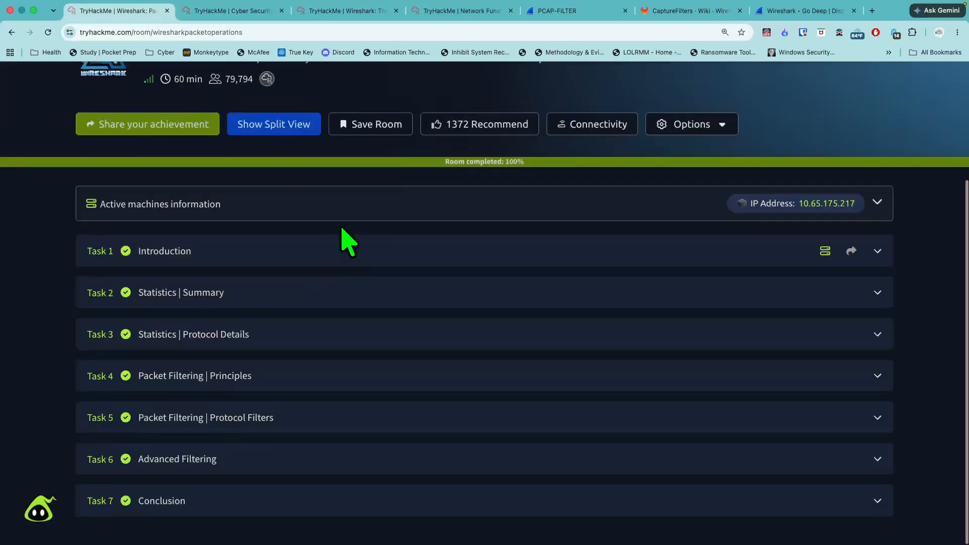
{"action": "scroll", "coordinate": [318, 364], "scroll_direction": "up", "scroll_amount": 5}
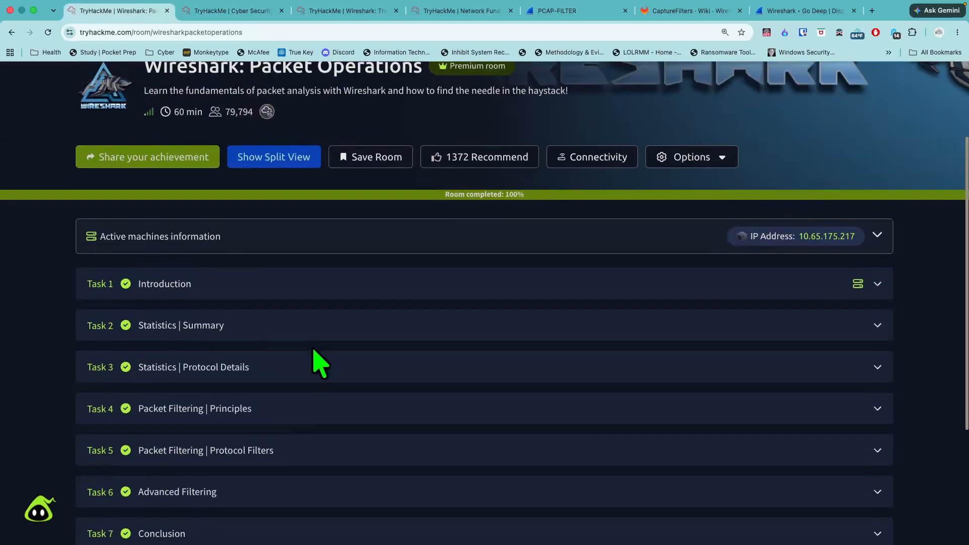
- Close the extra TryHackMe Cyber Security tab, and terminate the room's virtual machine from the split view
{"action": "left_click", "coordinate": [281, 10]}
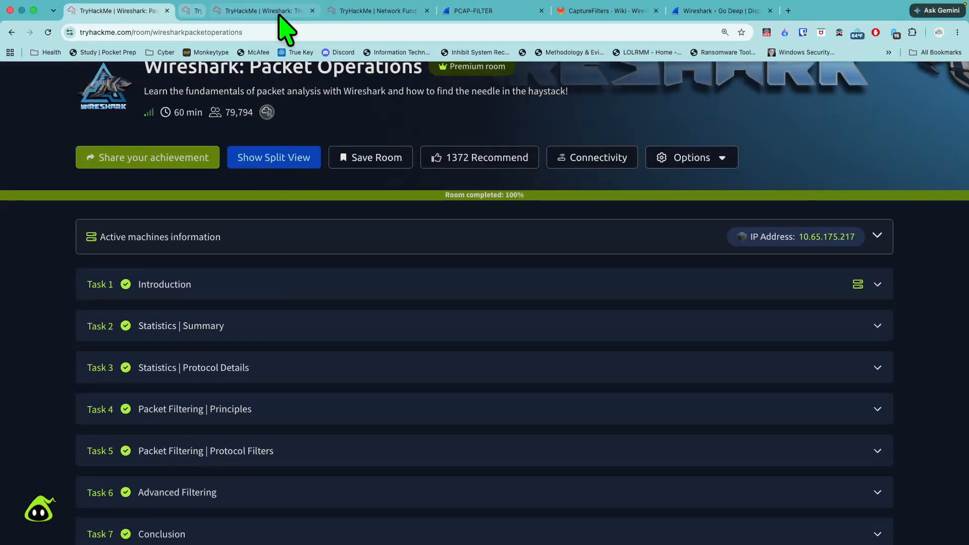
{"action": "left_click", "coordinate": [281, 163]}
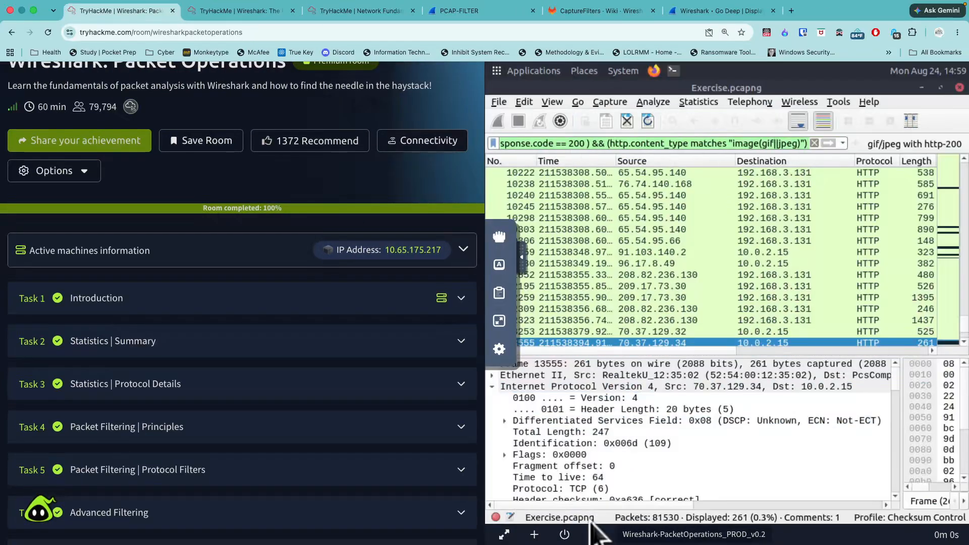
{"action": "left_click", "coordinate": [565, 535]}
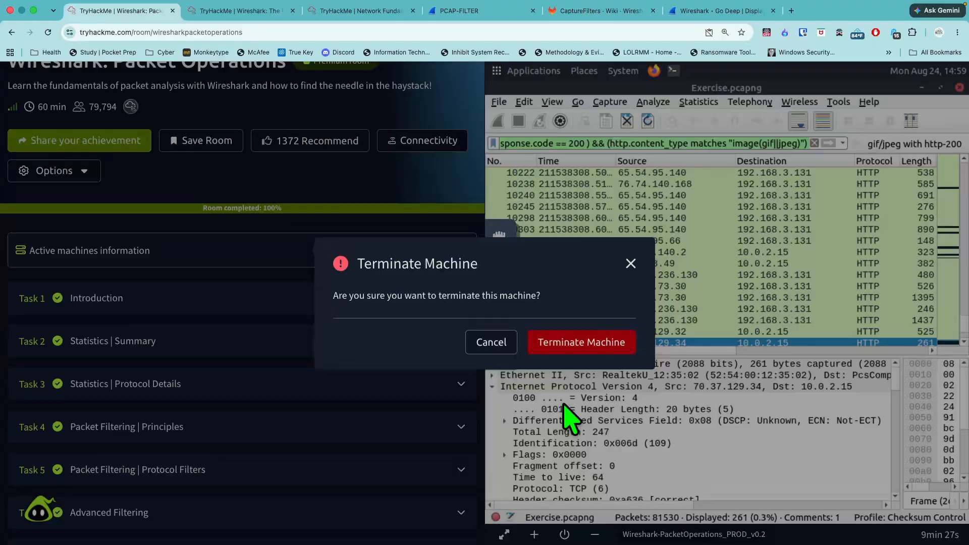
{"action": "left_click", "coordinate": [562, 348]}
{"action": "scroll", "coordinate": [539, 401], "scroll_direction": "up", "scroll_amount": 2}
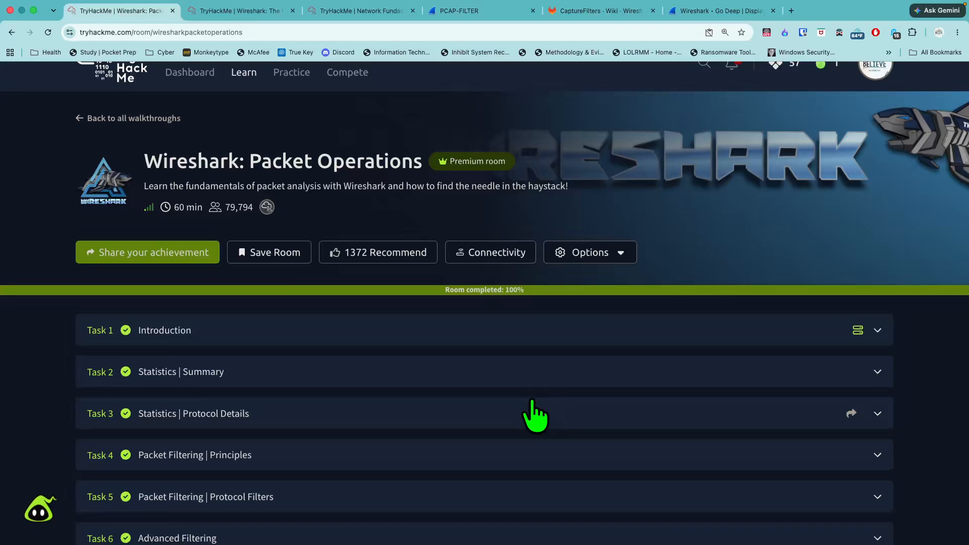
{"action": "scroll", "coordinate": [481, 439], "scroll_direction": "up", "scroll_amount": 1}
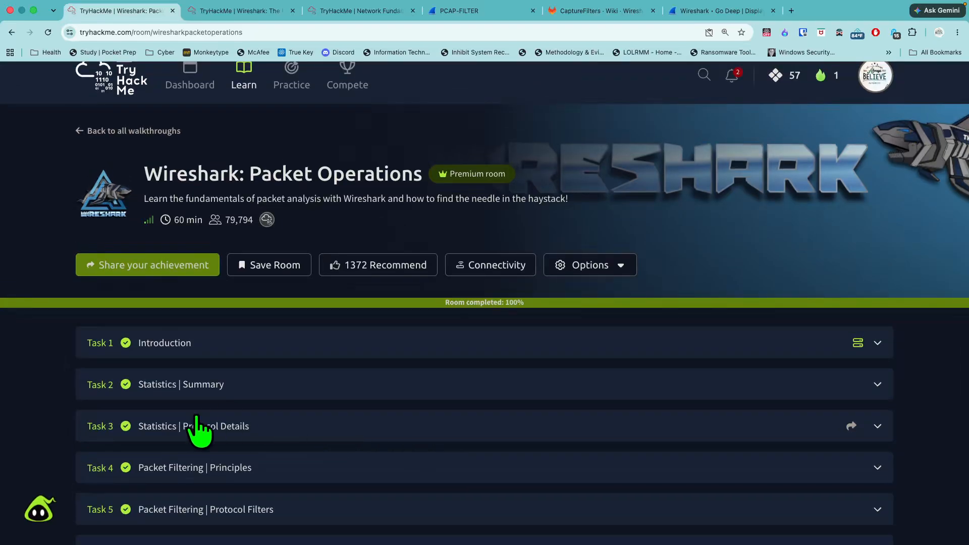